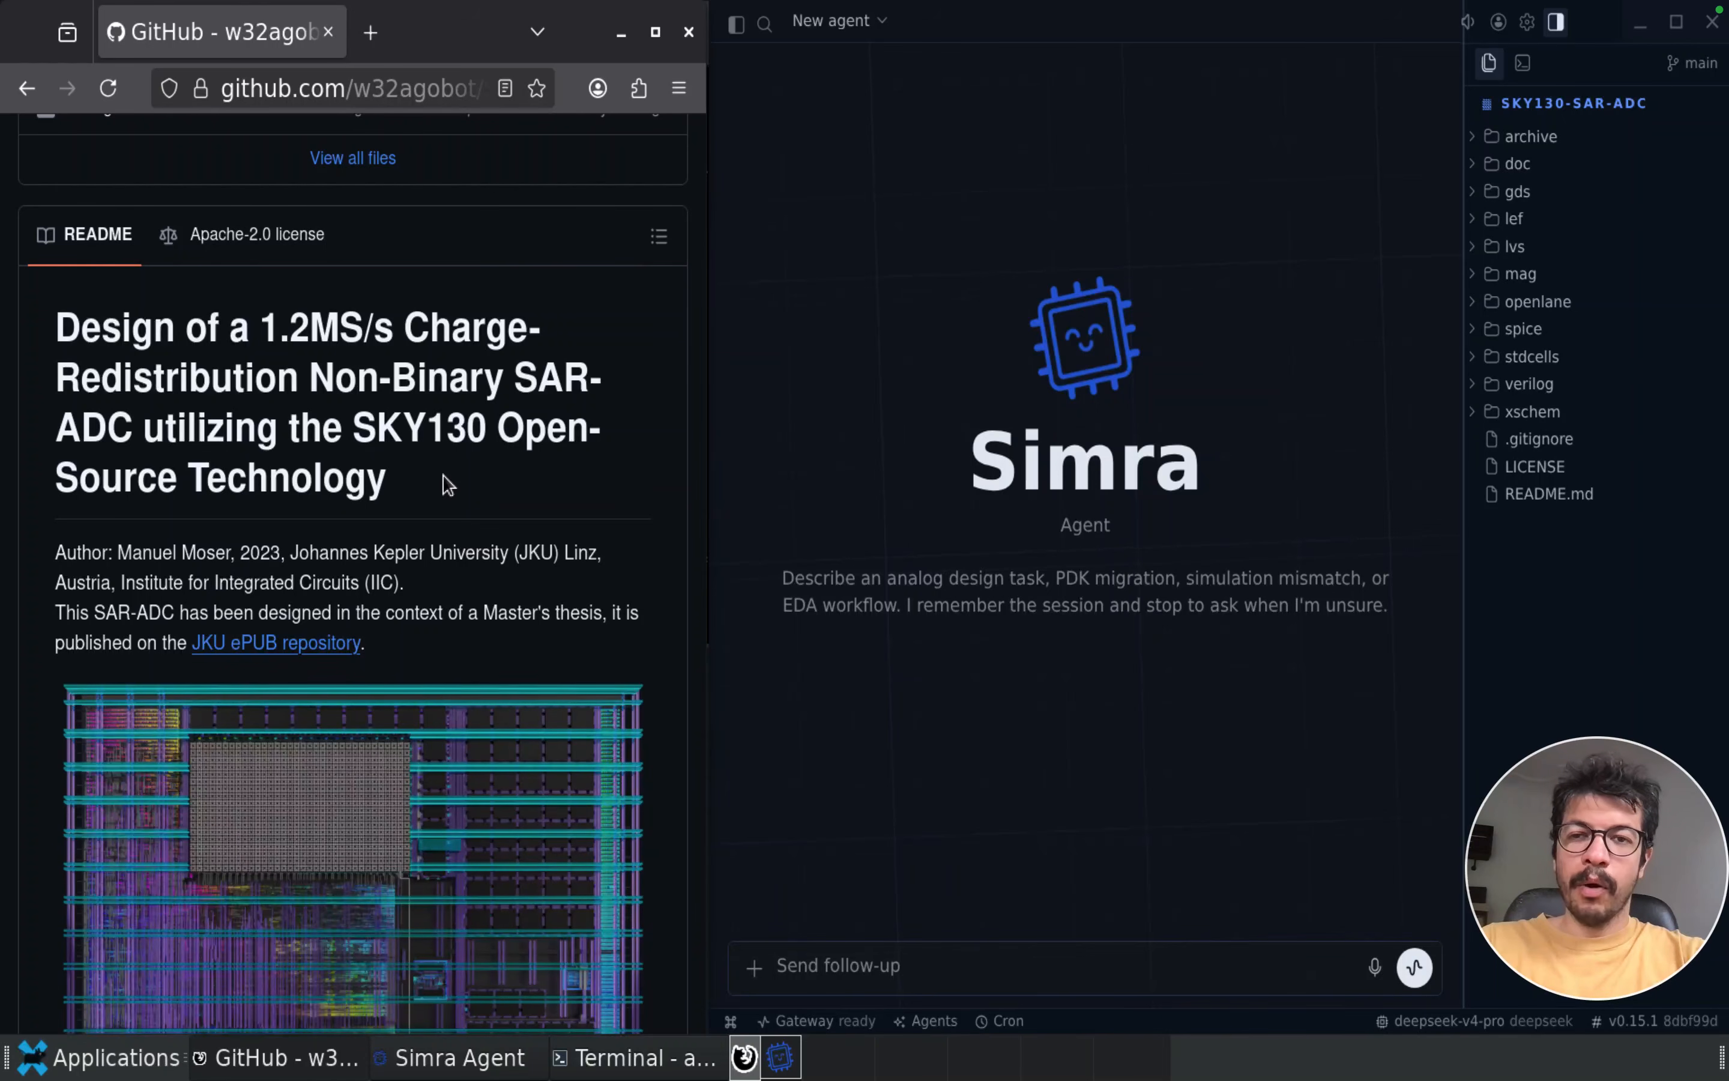
Look through the SAR-ADC repository README, covering the layout render, abstract and table of simulated characteristics
scroll(444, 476, "down", 15)
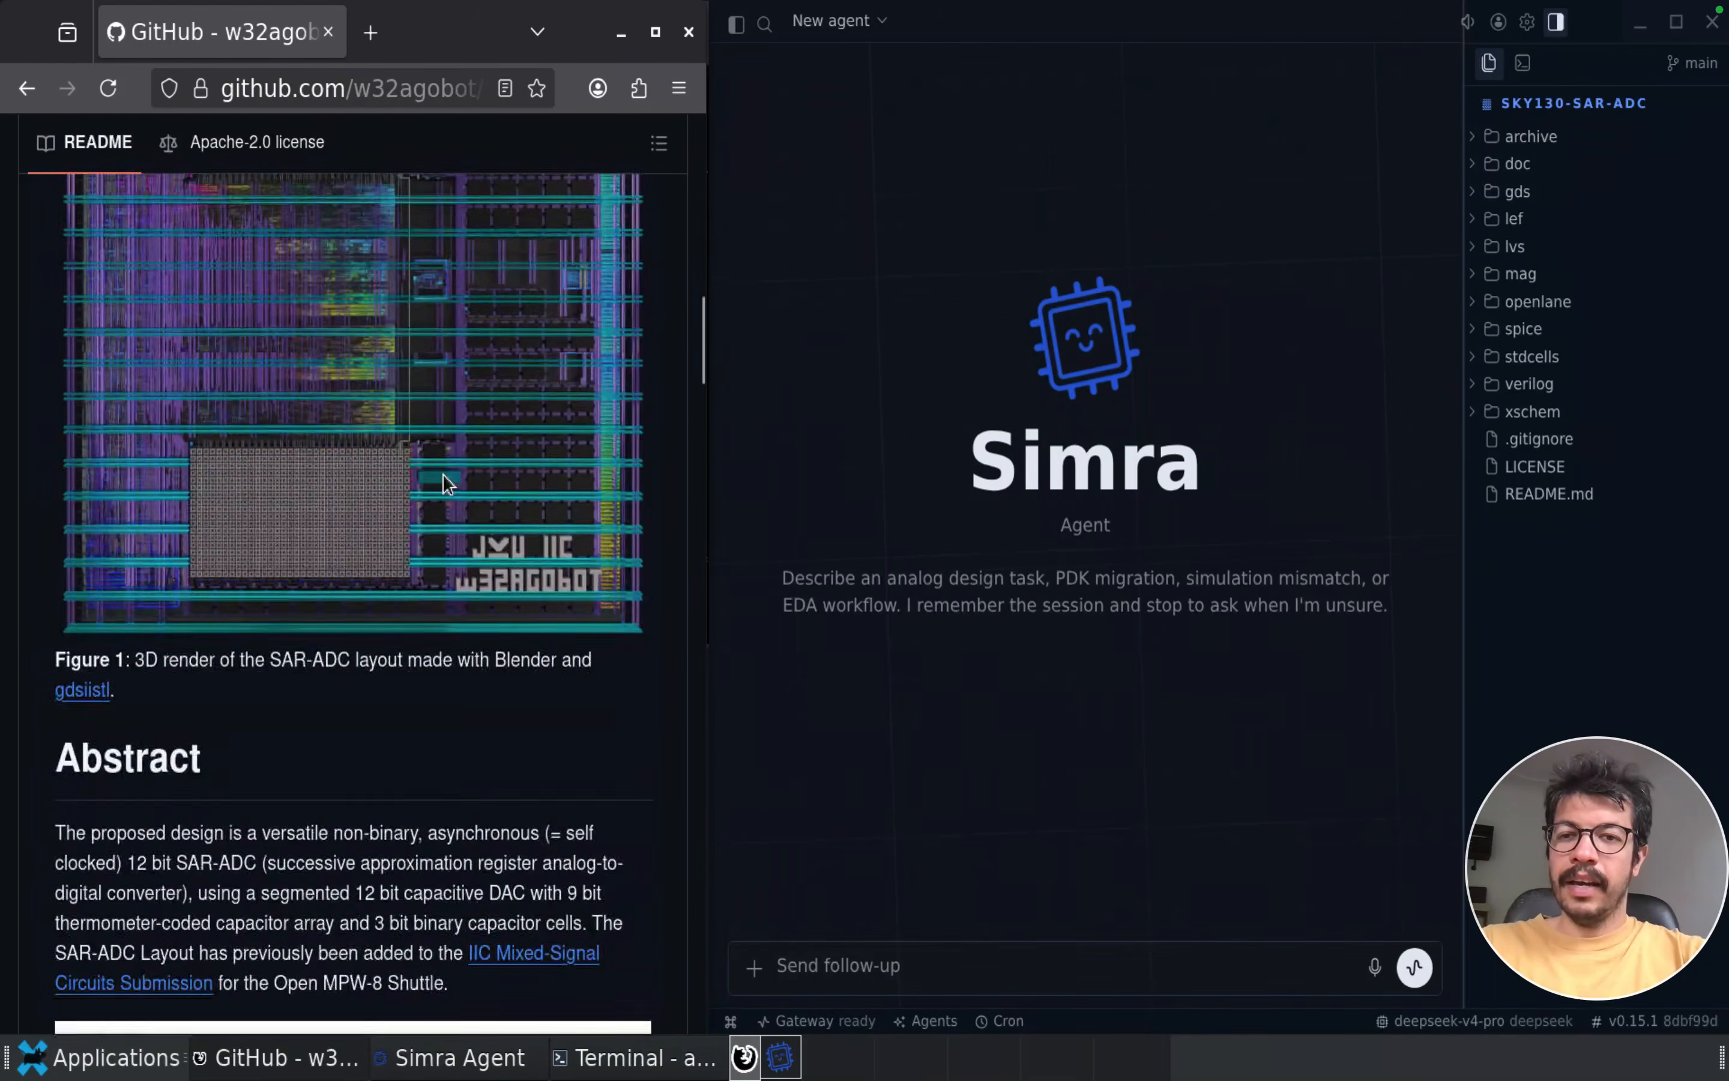
scroll(443, 478, "down", 10)
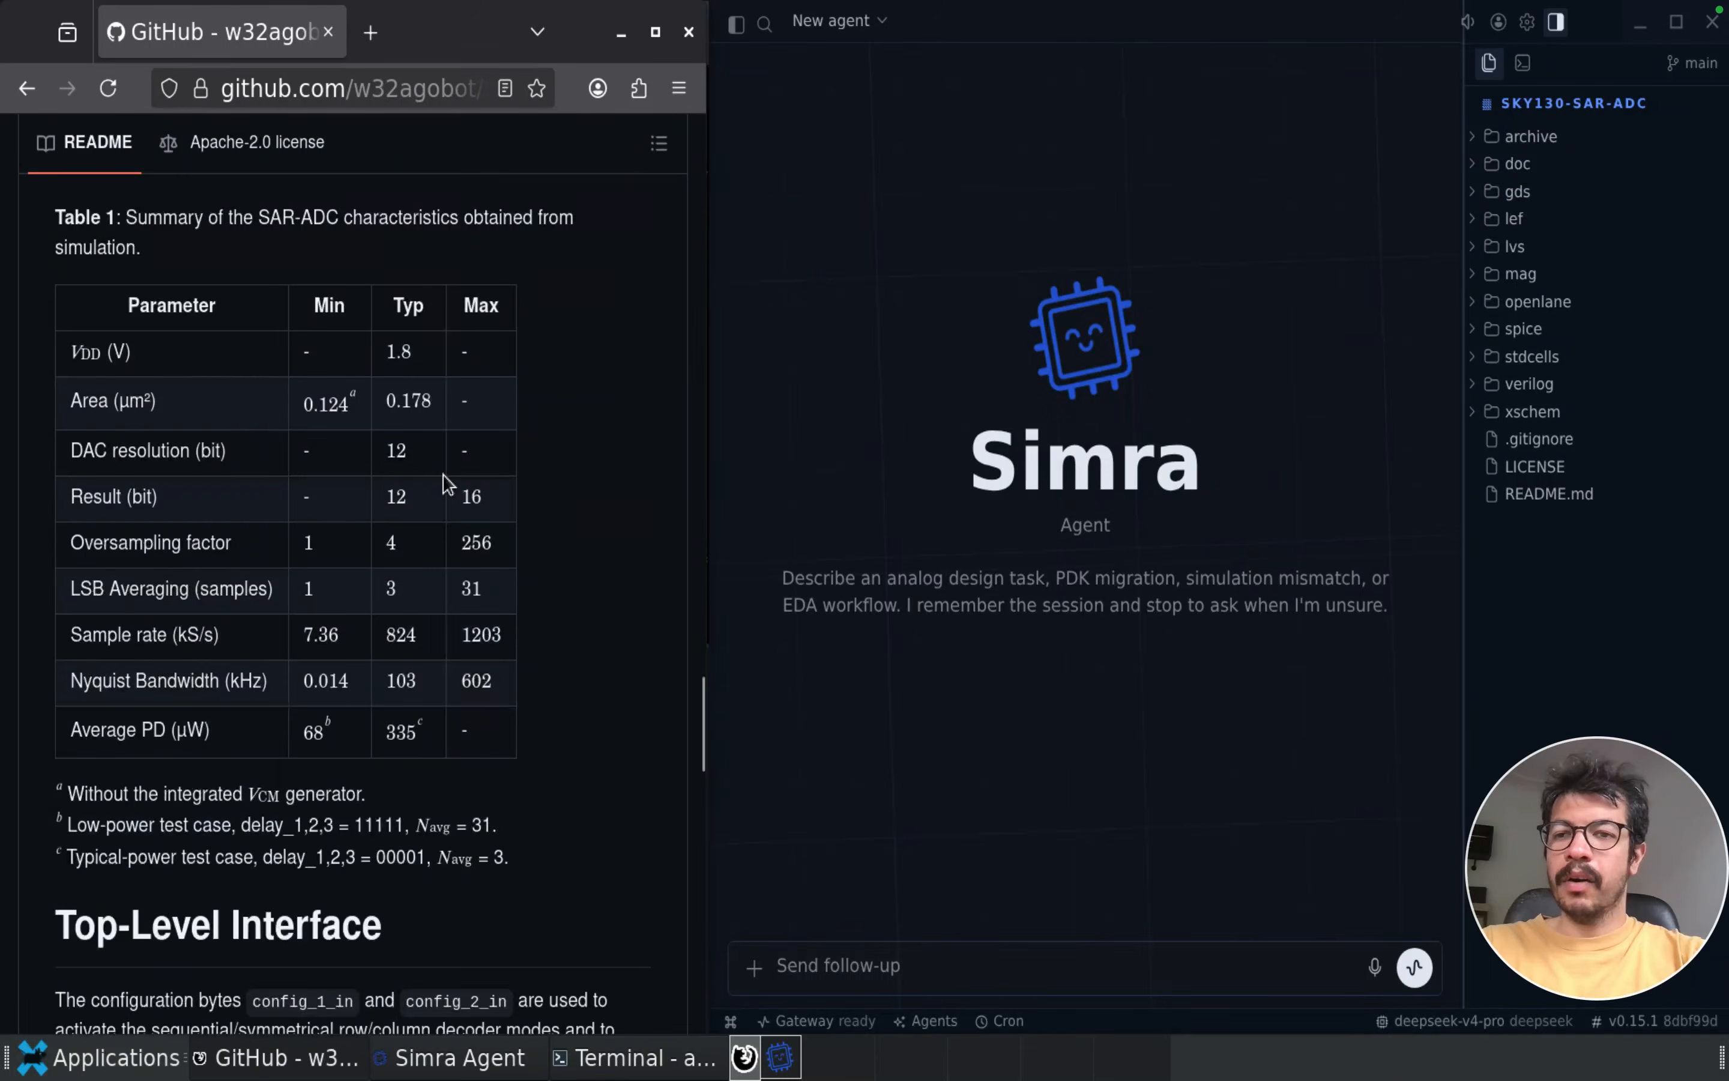
scroll(443, 476, "up", 20)
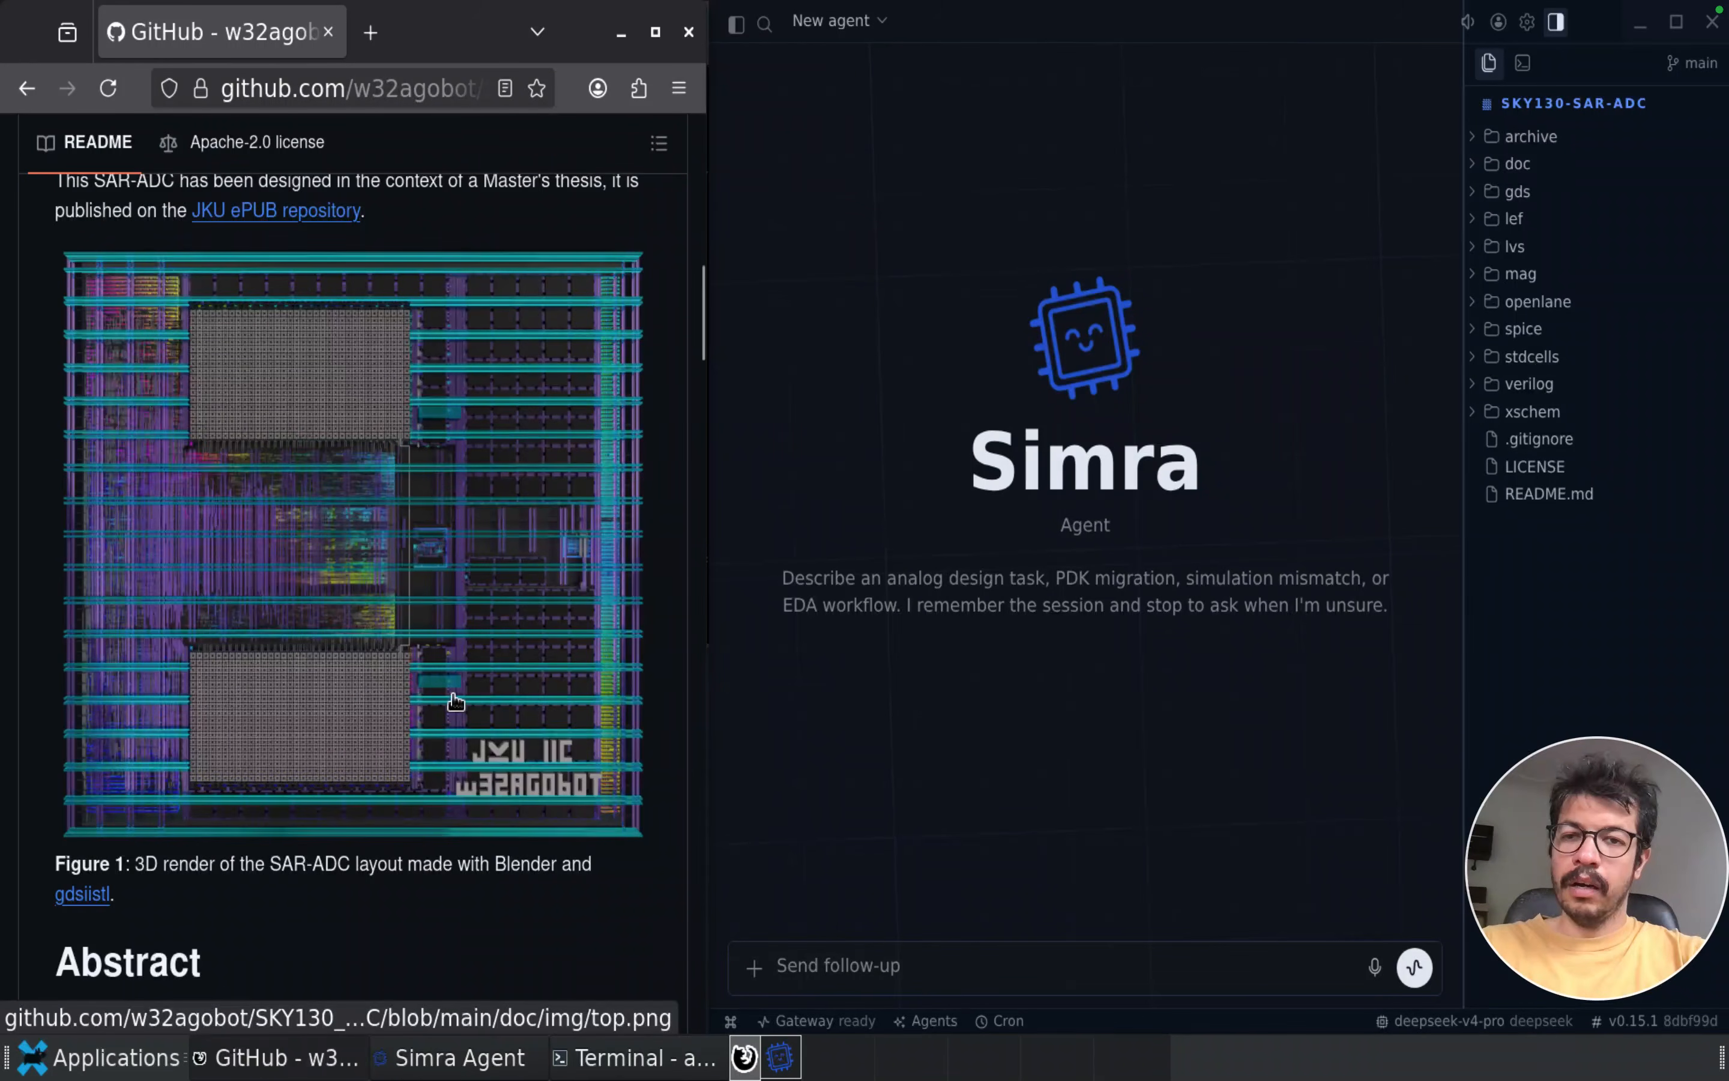
Switch to the Simra agent and send it the request "open top level sar adc tb"
left_click(954, 968)
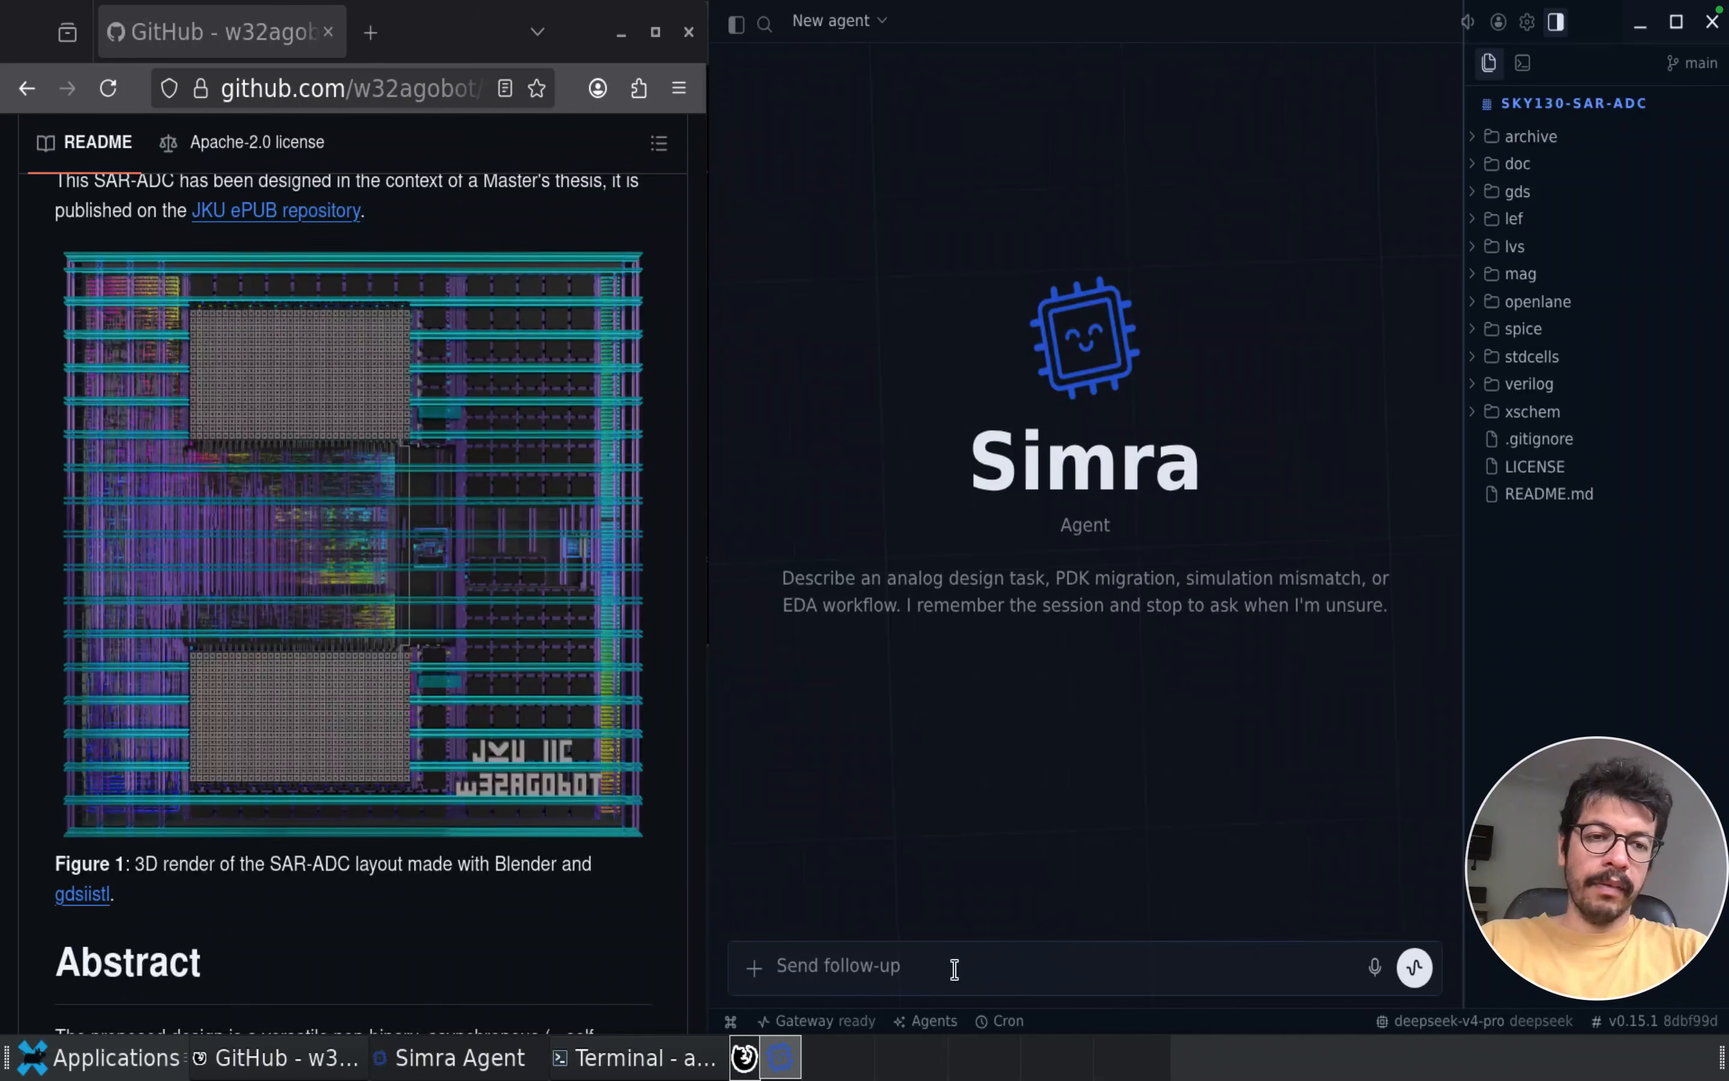
type("open top level sar adc tb")
key("Return")
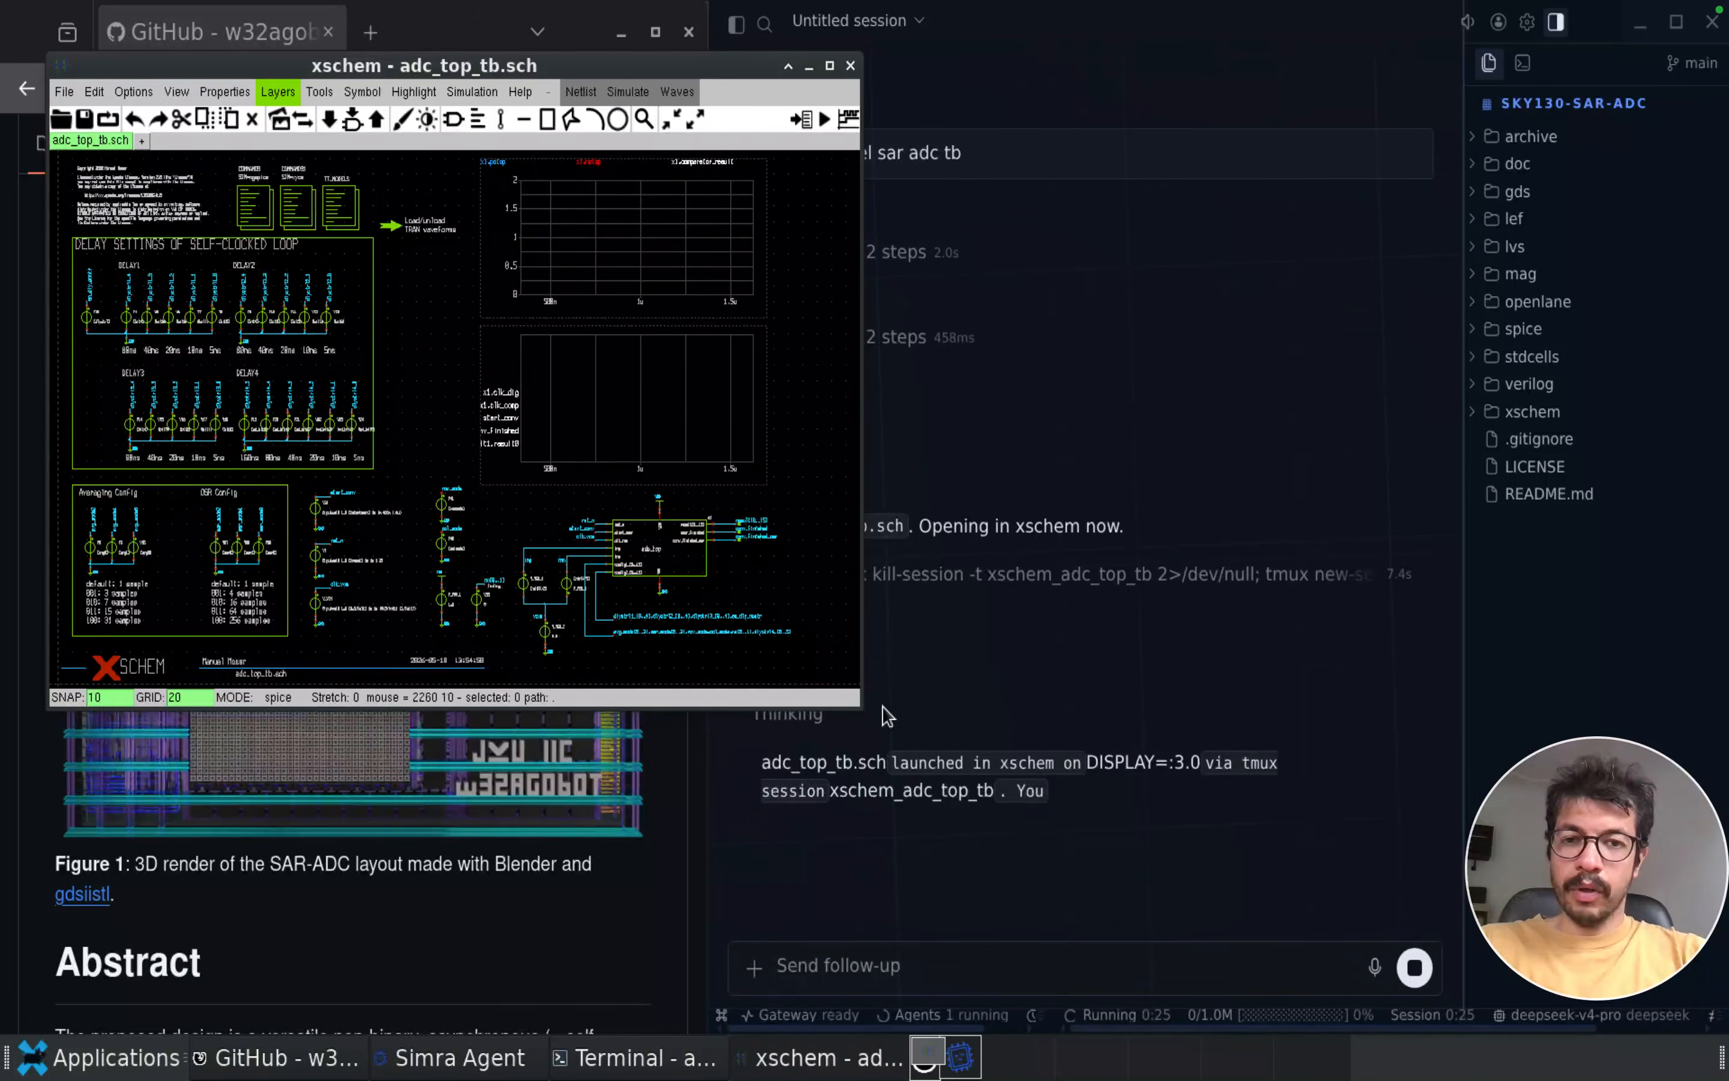
Enlarge the xschem window showing adc_top_tb.sch, fit the schematic to it and descend into the adc_top block
left_click_drag(862, 709, 894, 1008)
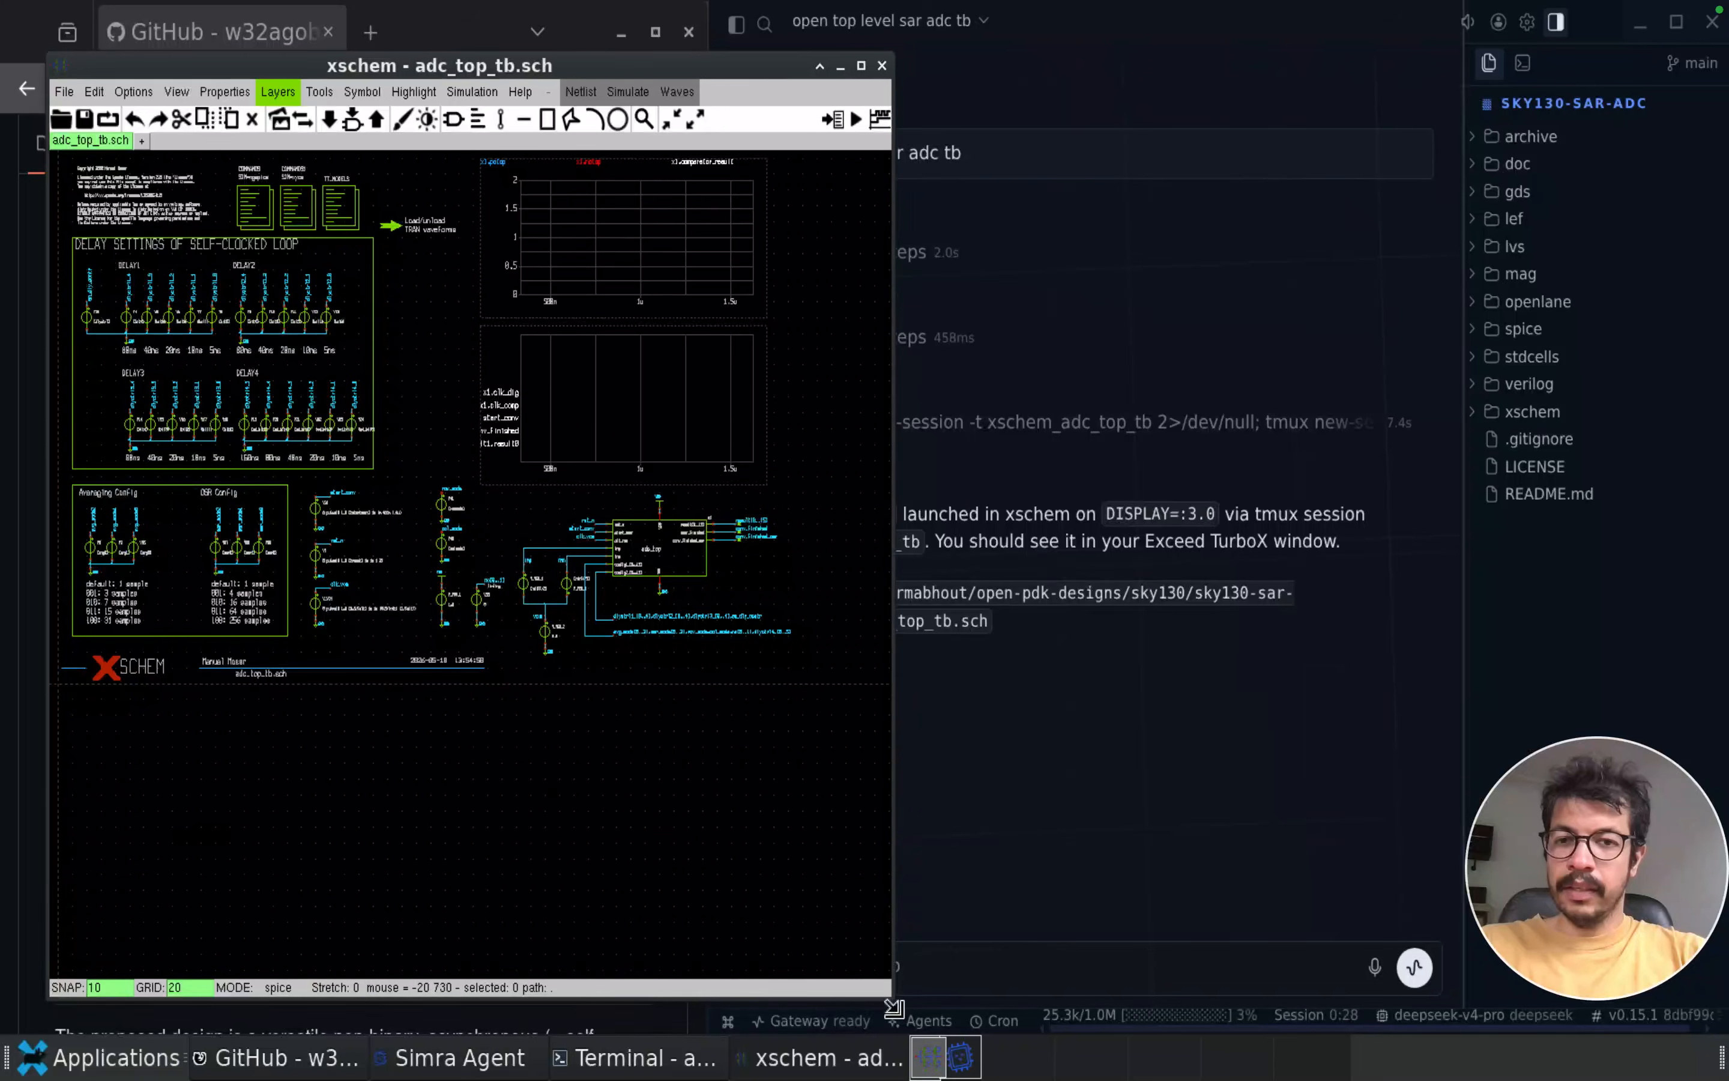
key("f")
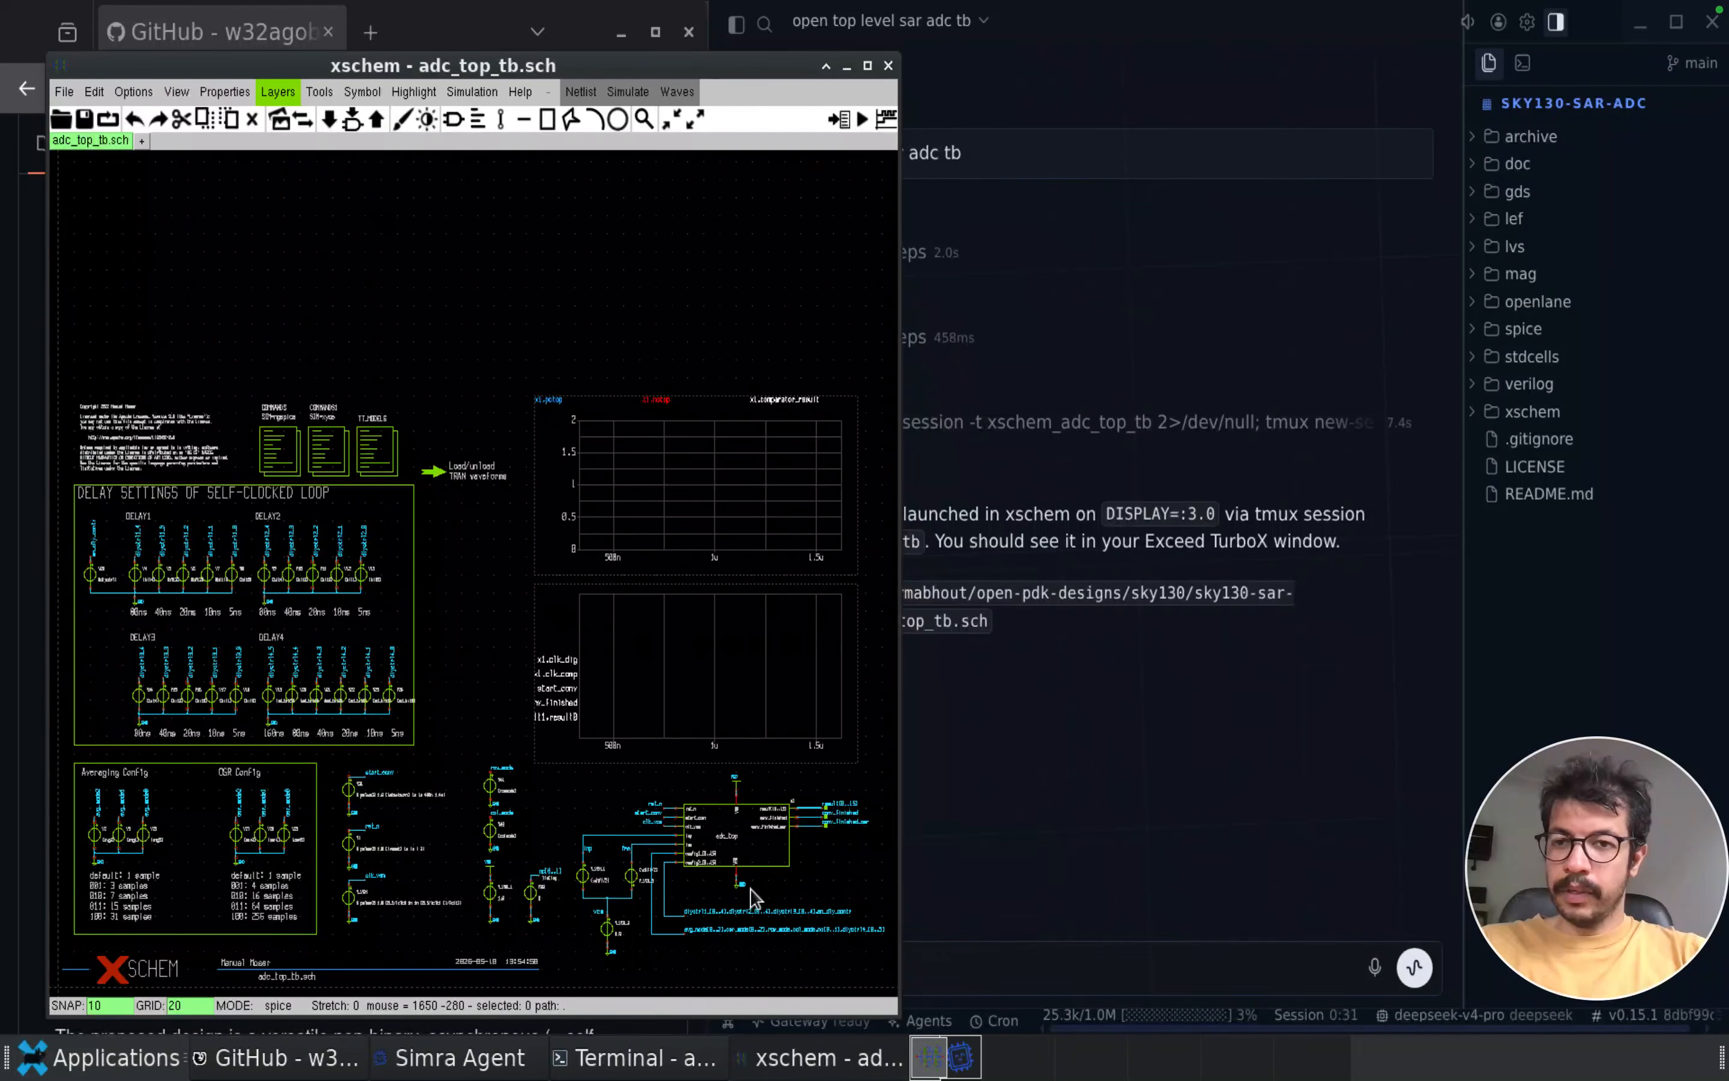
scroll(751, 897, "up", 3)
left_click(777, 792)
key("e")
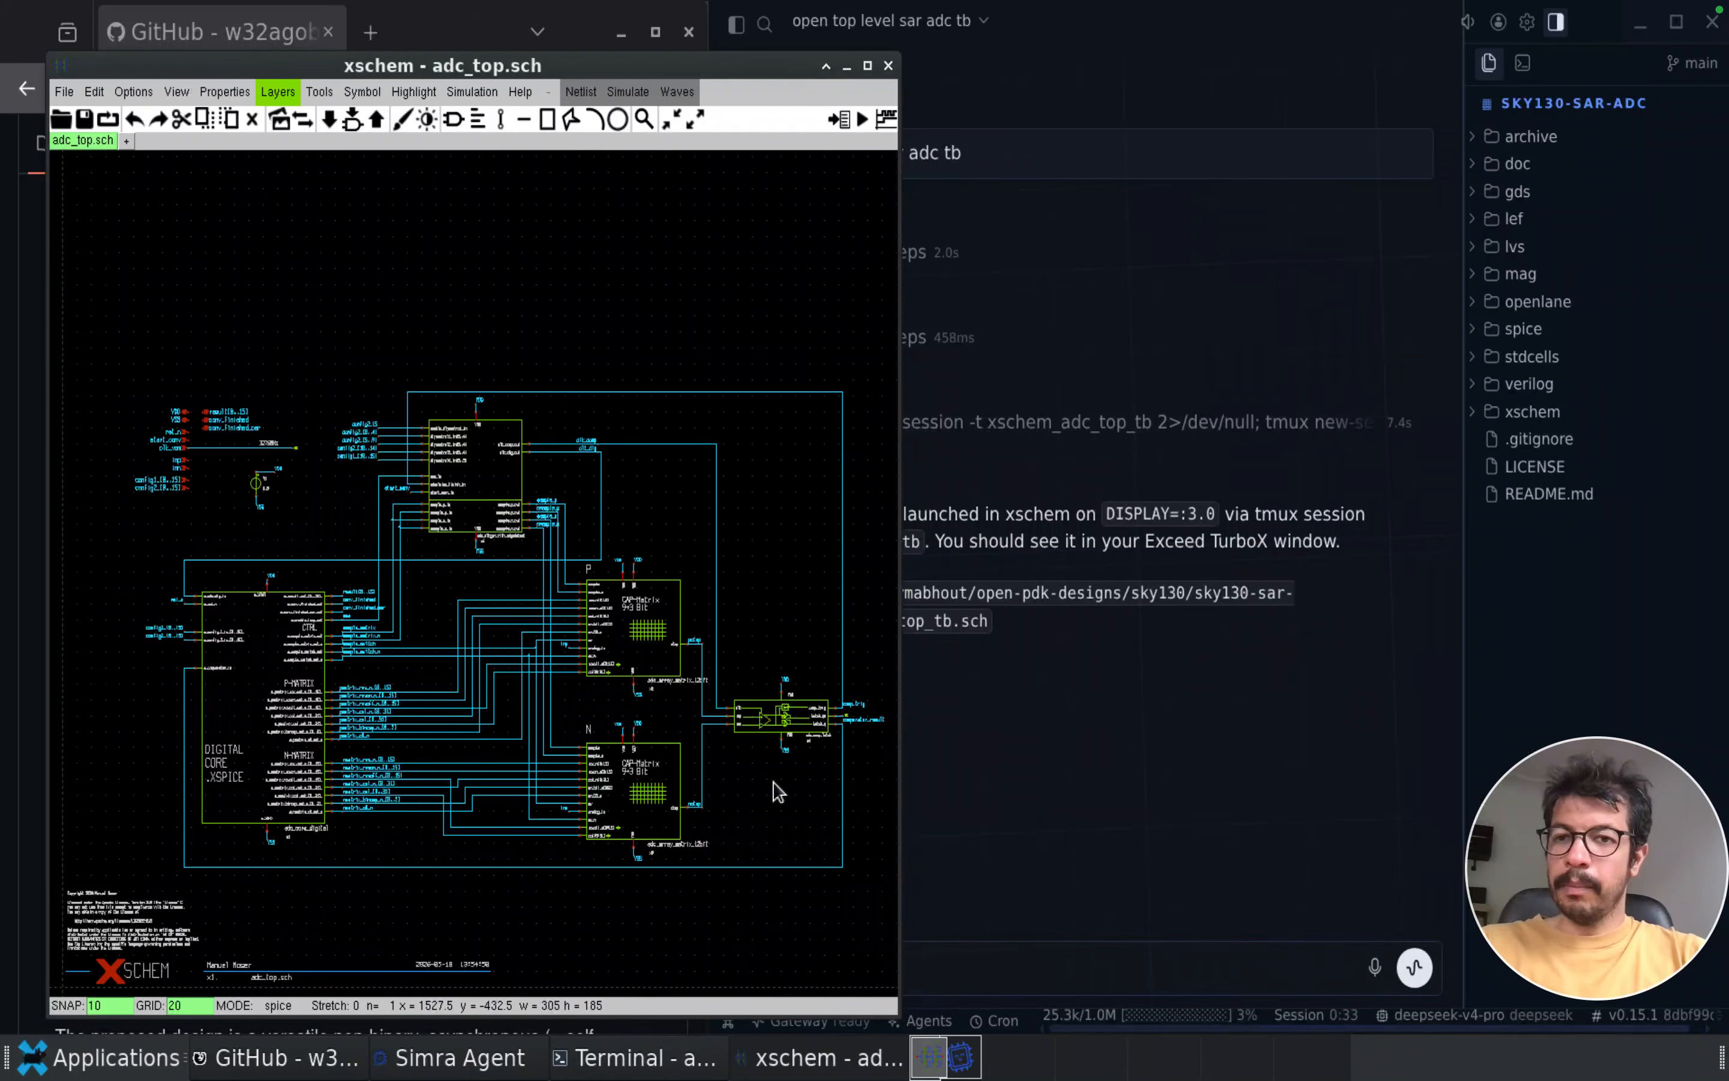
Descend into the adc_comp_latch block of adc_top and on into its comparator circuit schematic
scroll(841, 801, "up", 4)
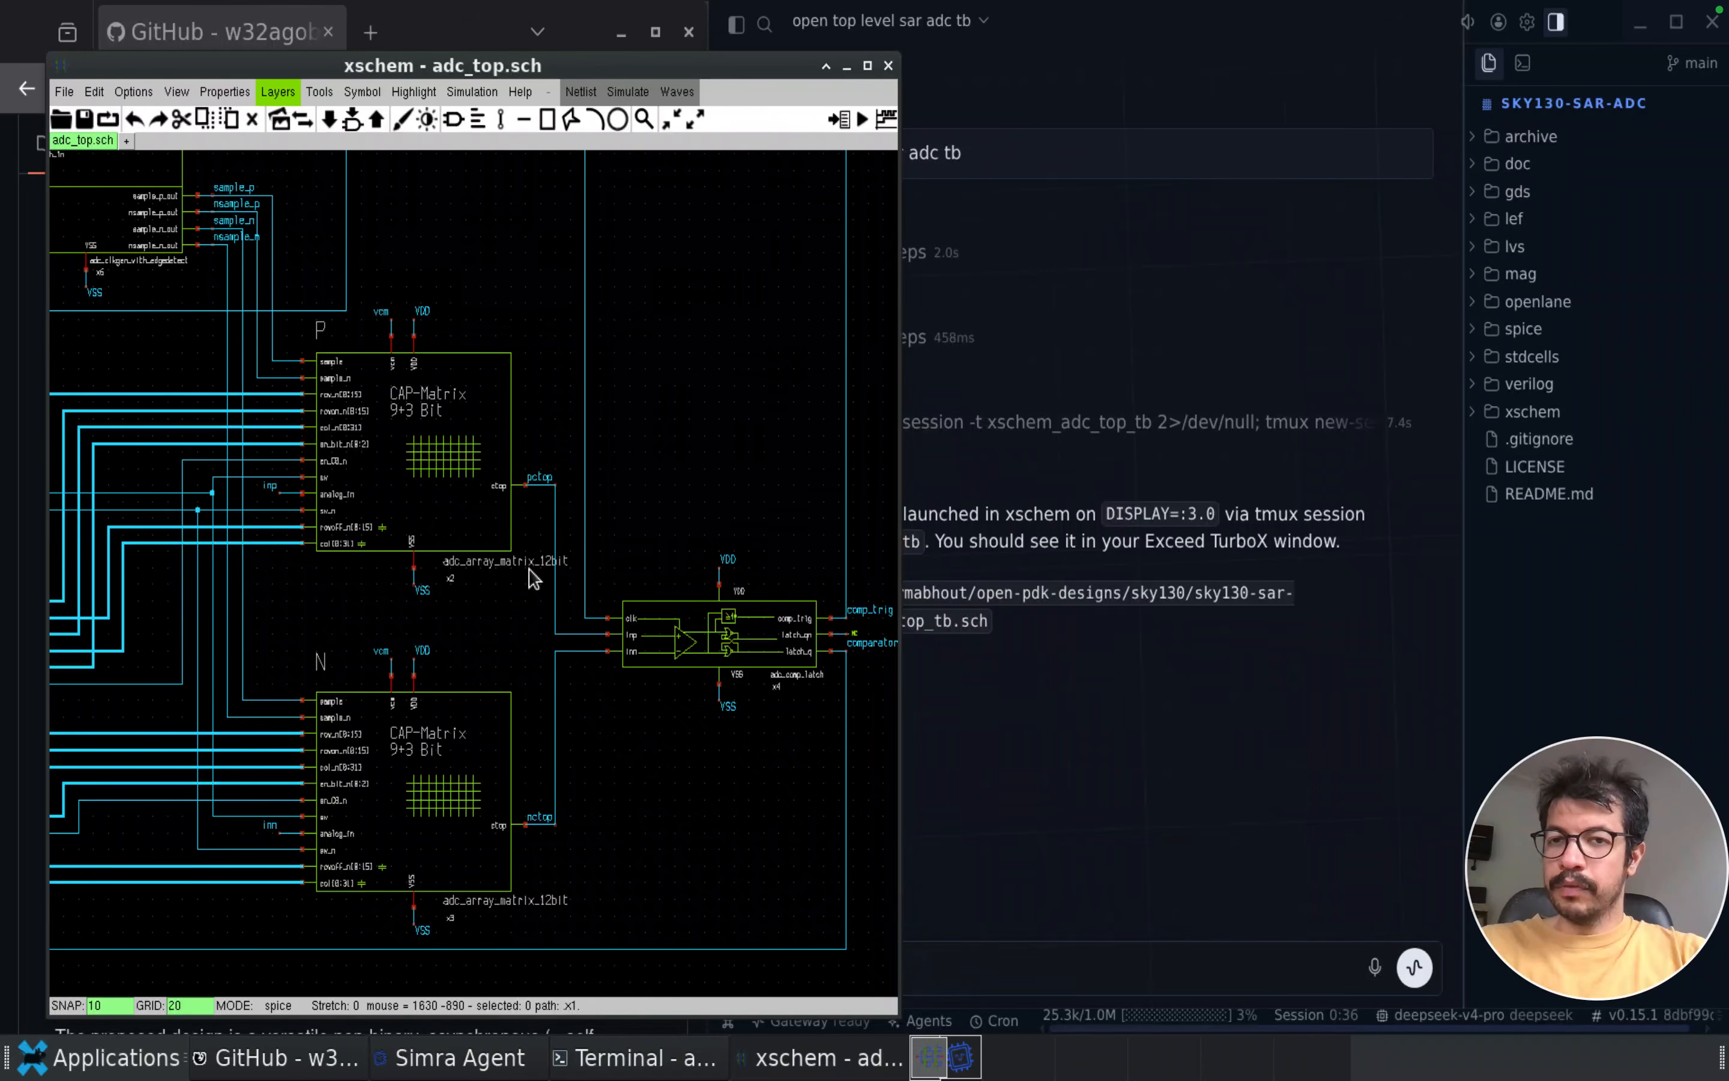
scroll(757, 629, "up", 2)
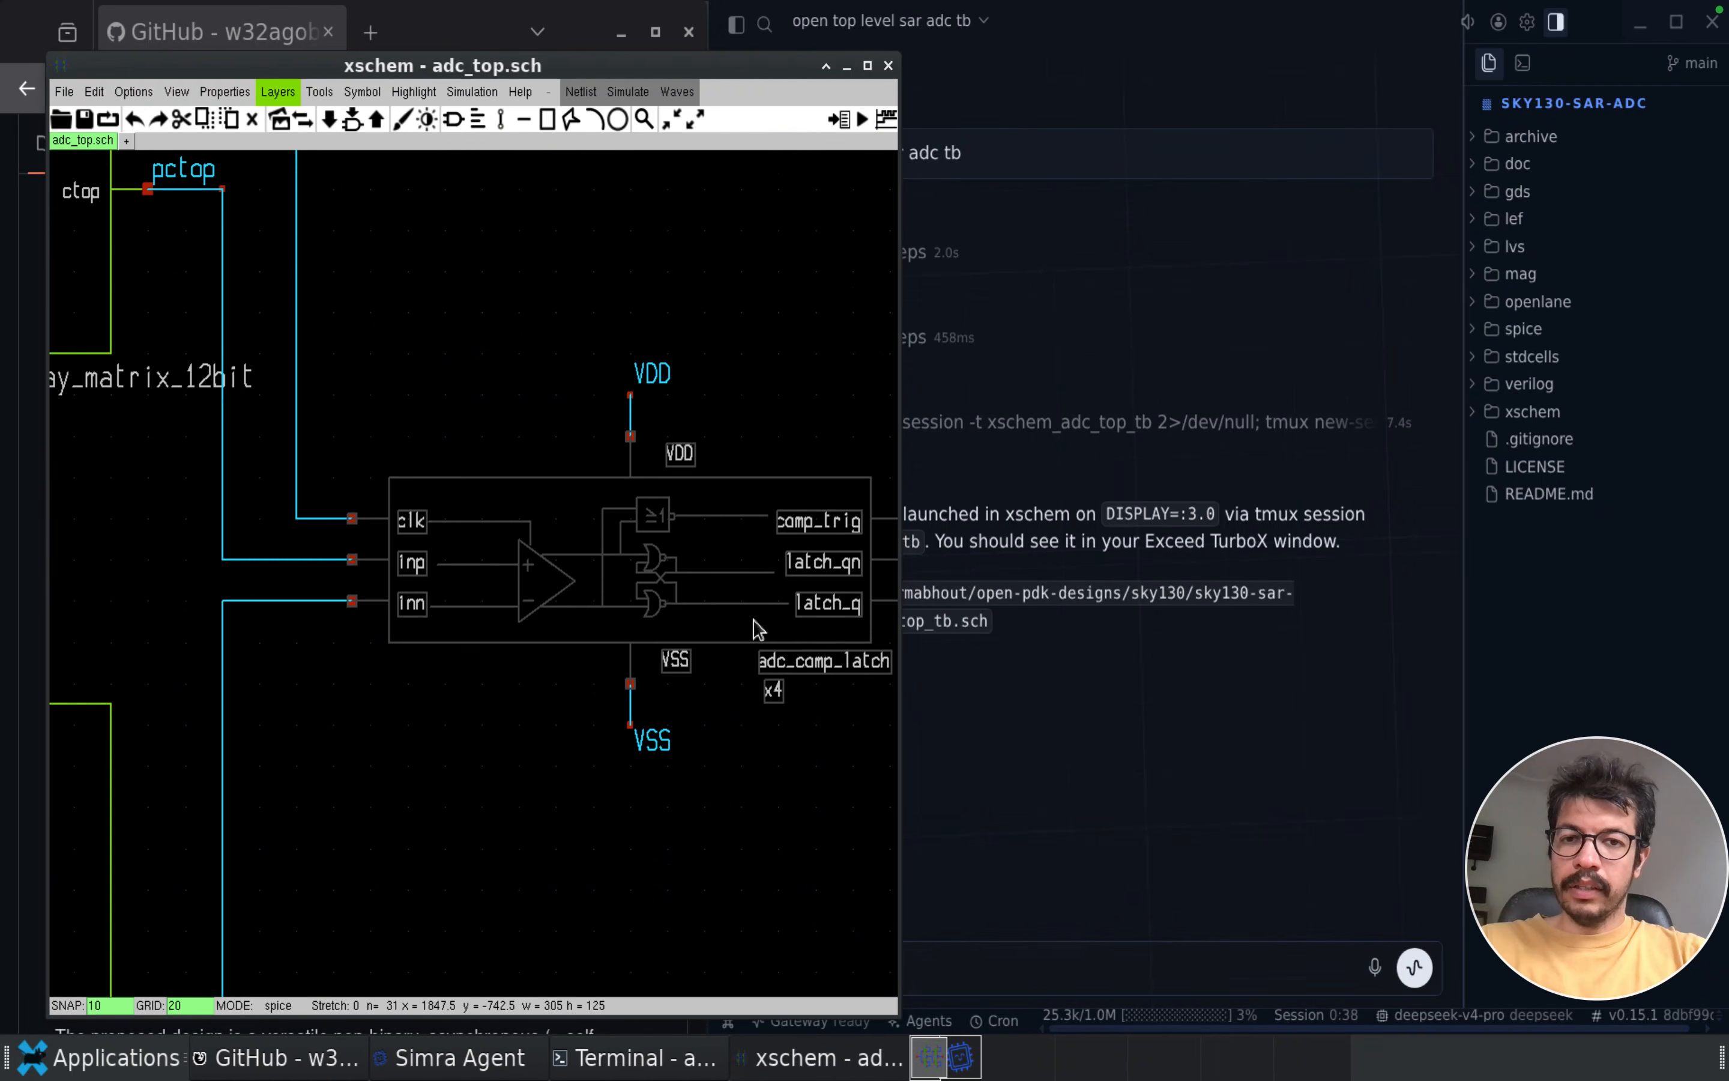
key("e")
scroll(715, 746, "up", 2)
left_click(480, 704)
key("e")
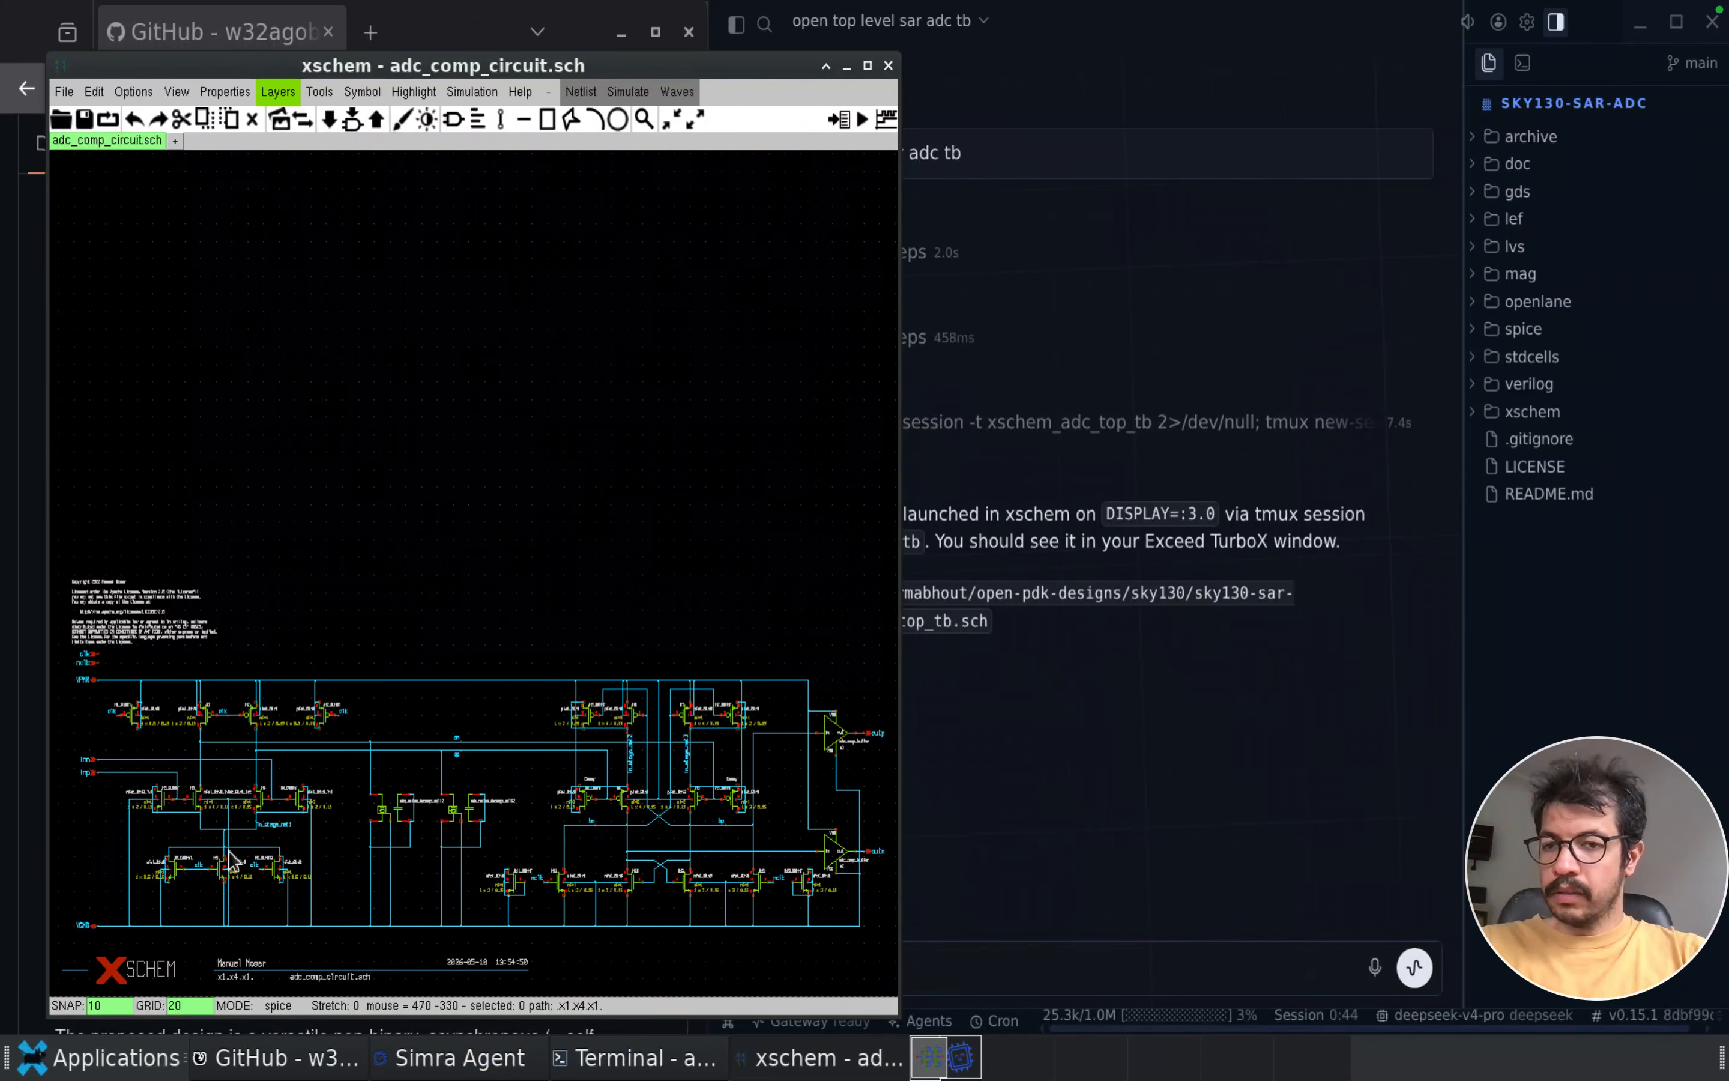
Examine the transistor-level comparator circuit, from the clocked input stage to the cross-coupled output stage
scroll(230, 862, "up", 2)
scroll(359, 827, "down", 1)
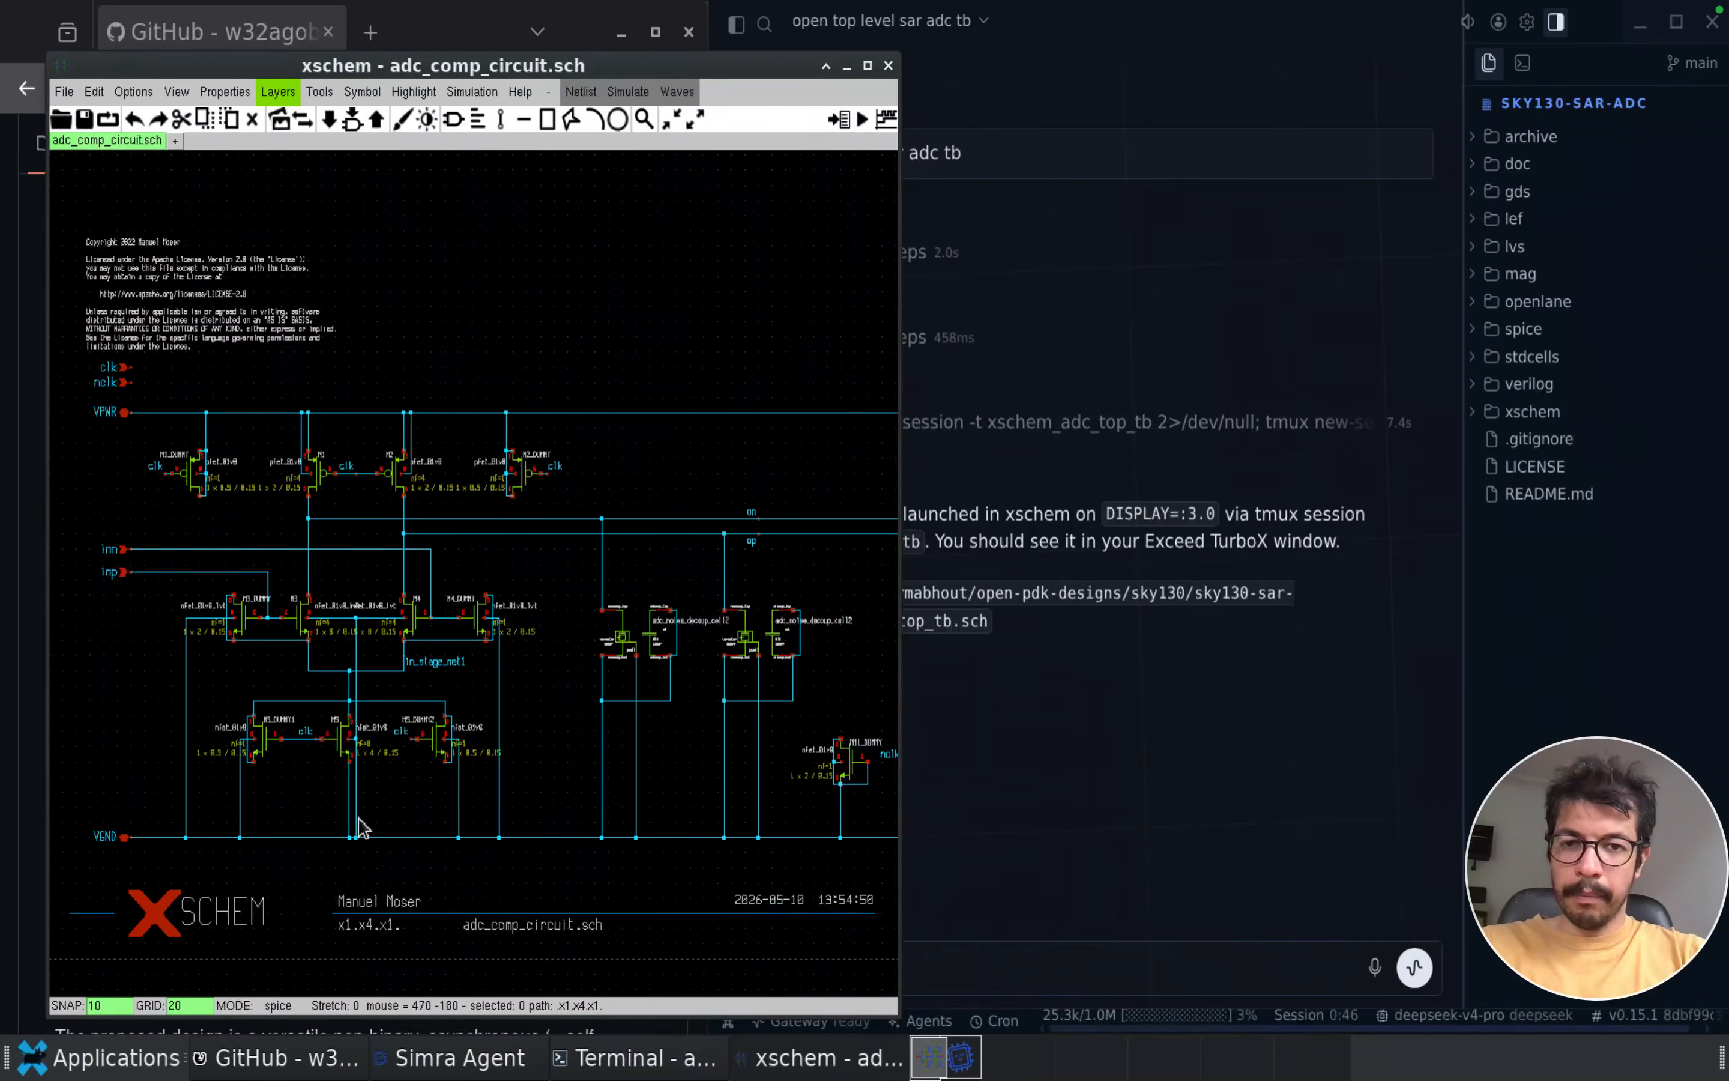
scroll(737, 803, "down", 1)
scroll(756, 853, "up", 4)
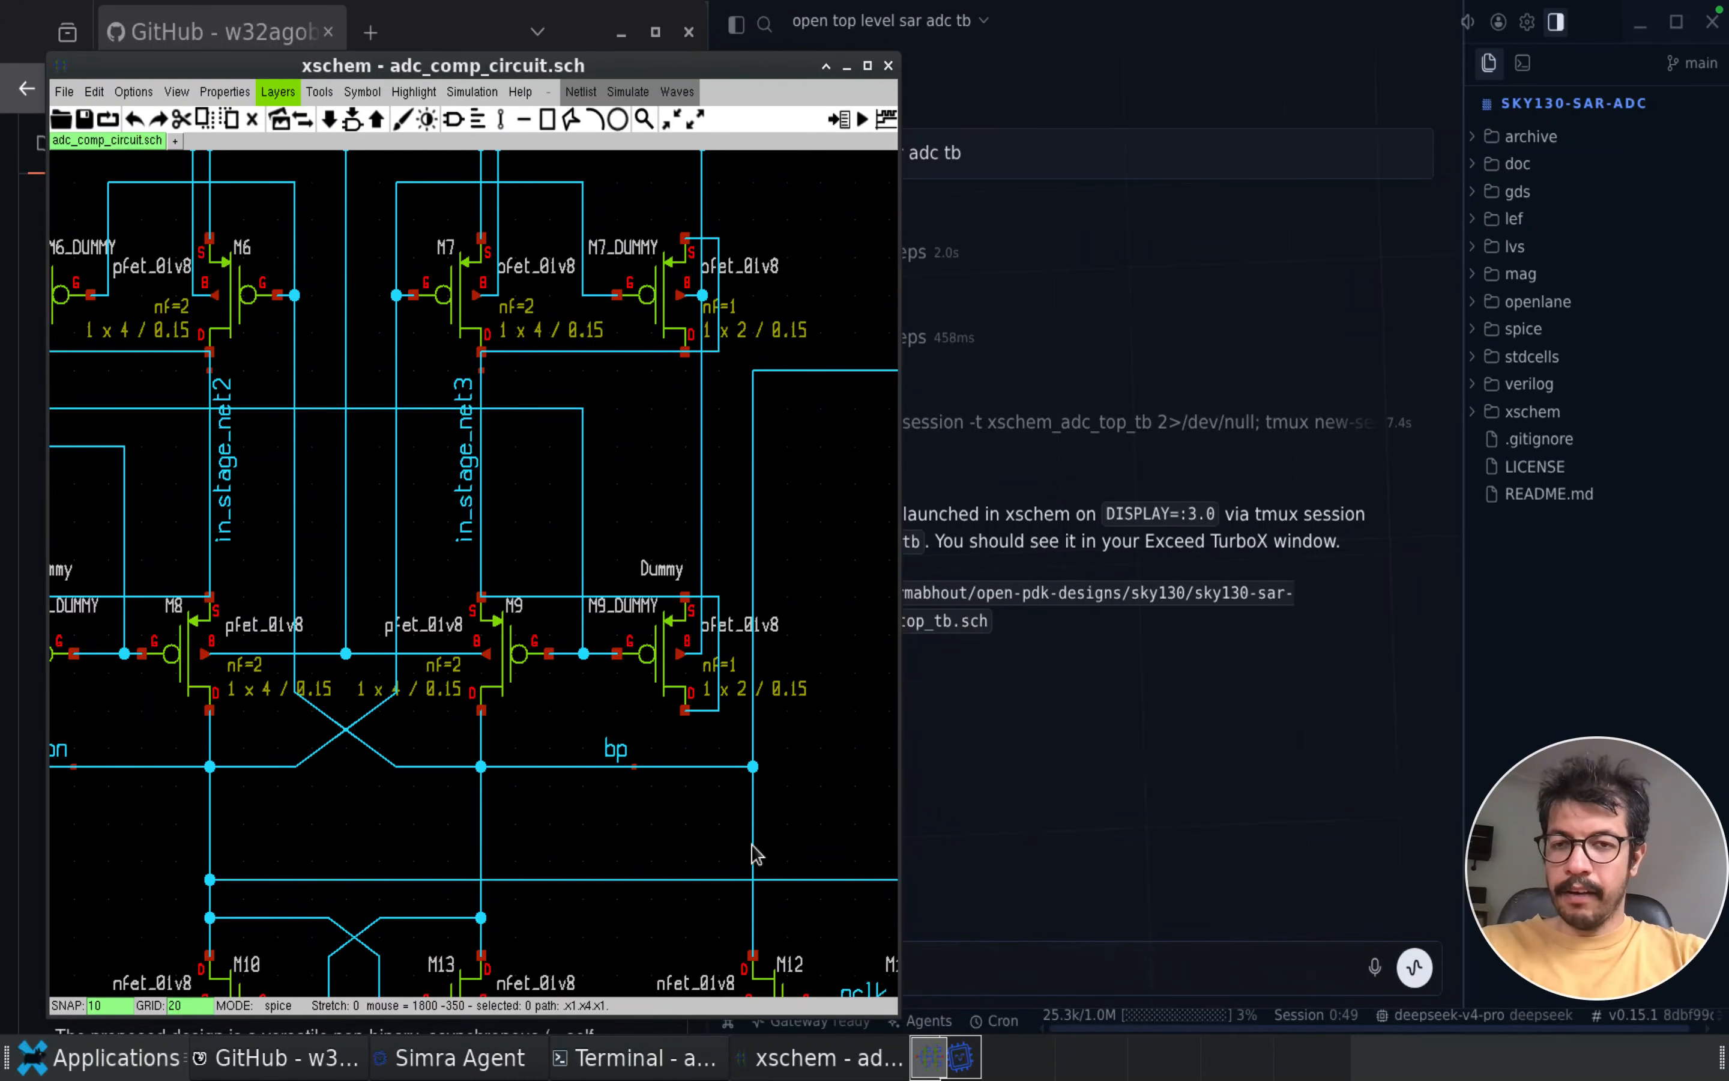
key("f")
scroll(736, 929, "up", 3)
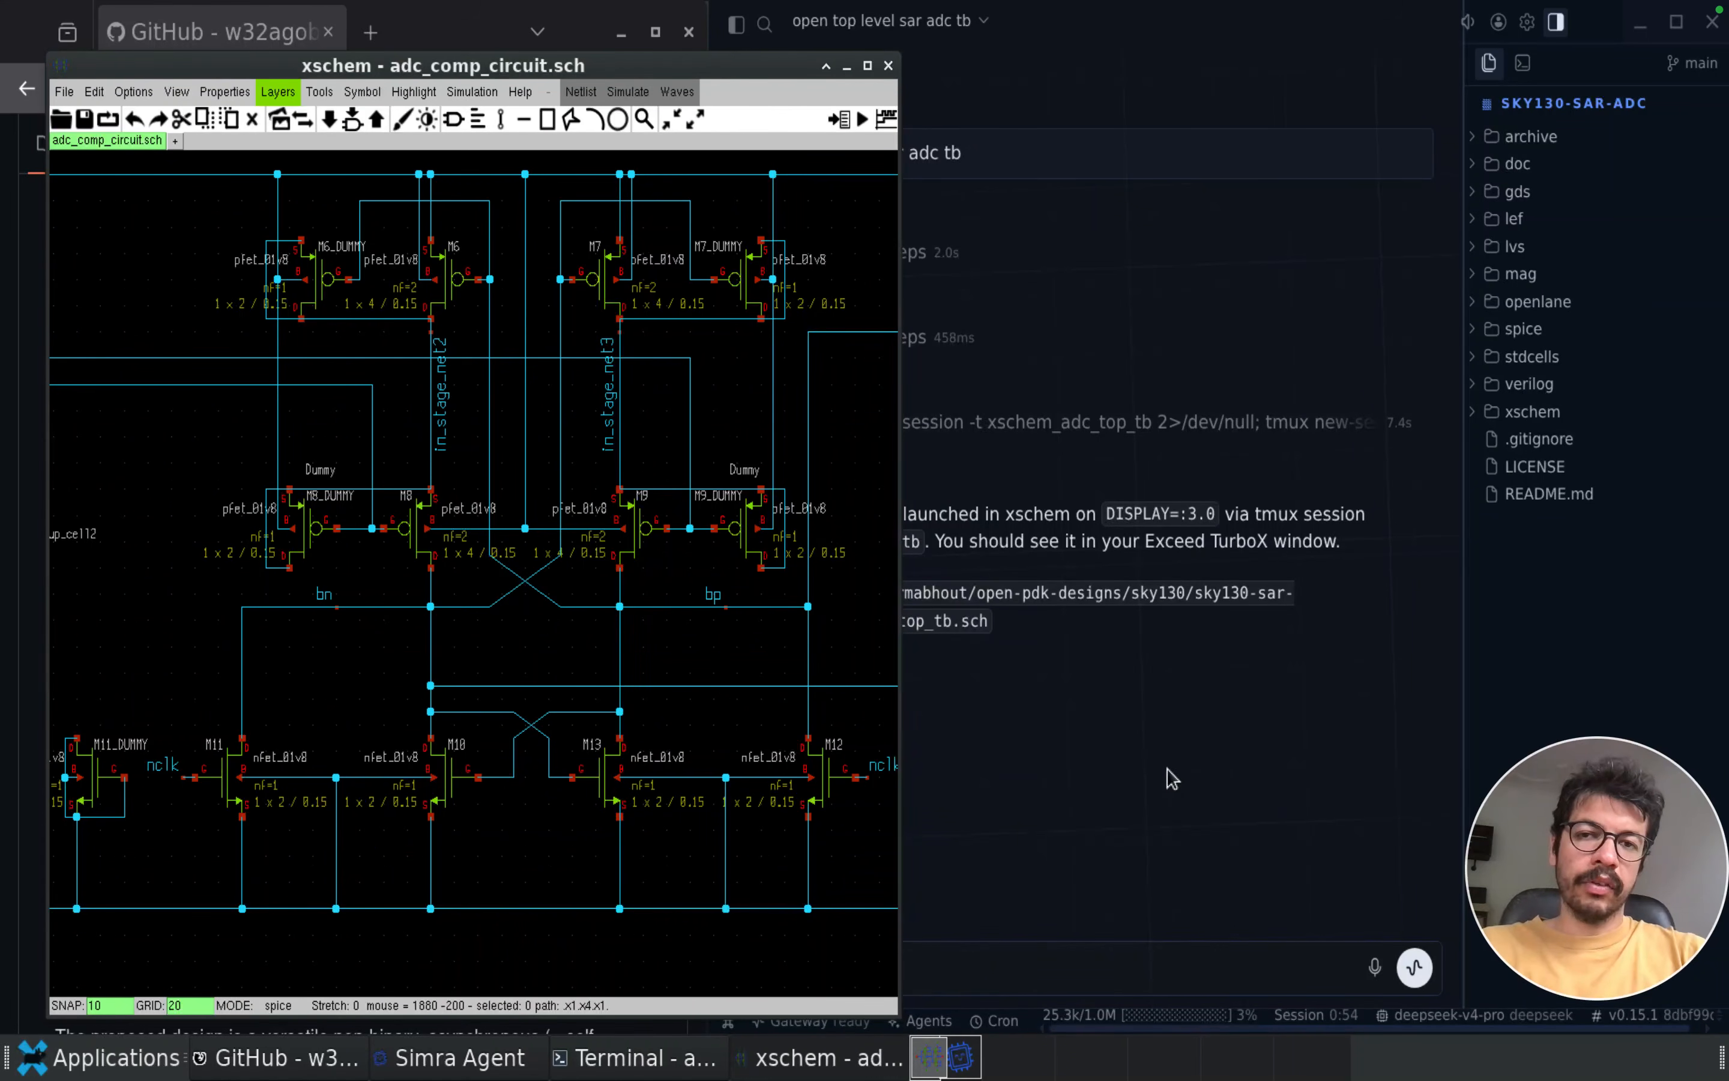
Send the Simra agent the request "open comp latch tb and run it"
left_click(1138, 799)
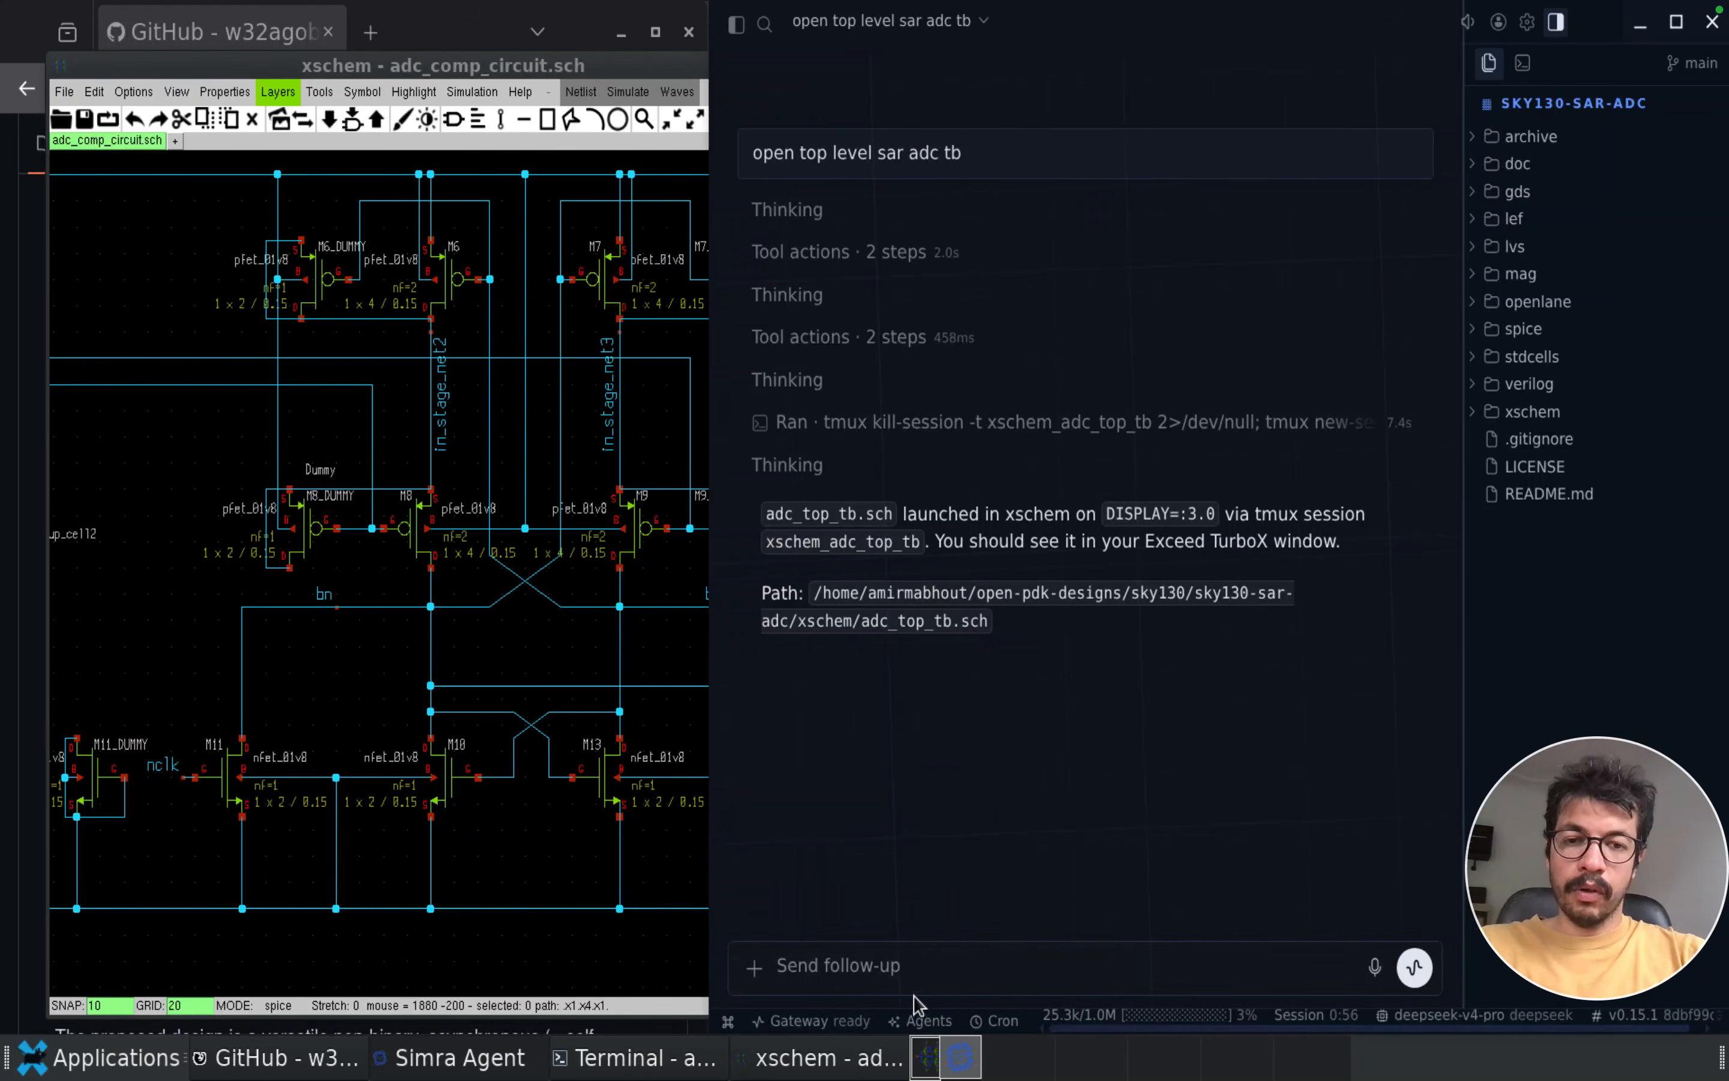
type("open comp latch tb and run it")
key("Return")
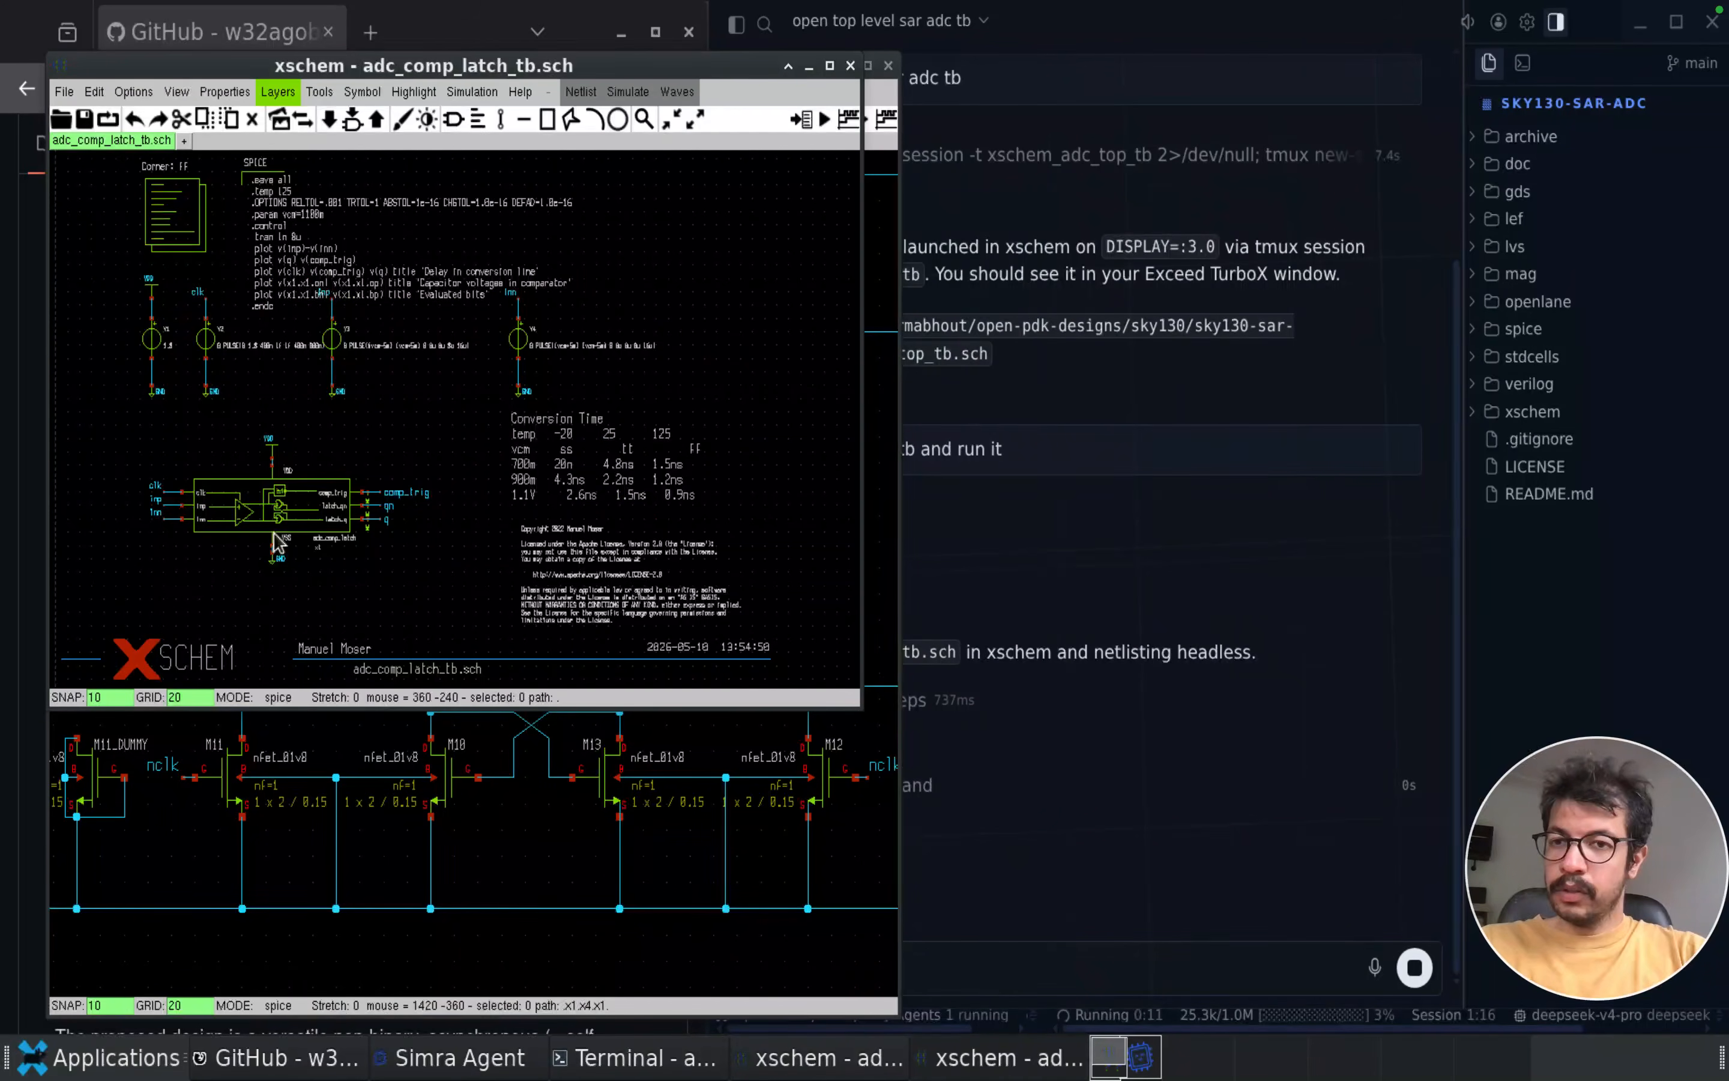
Descend into the comparator latch block in adc_comp_latch_tb.sch to view its contents, and return to the testbench
scroll(275, 536, "up", 3)
left_click(307, 483)
key("e")
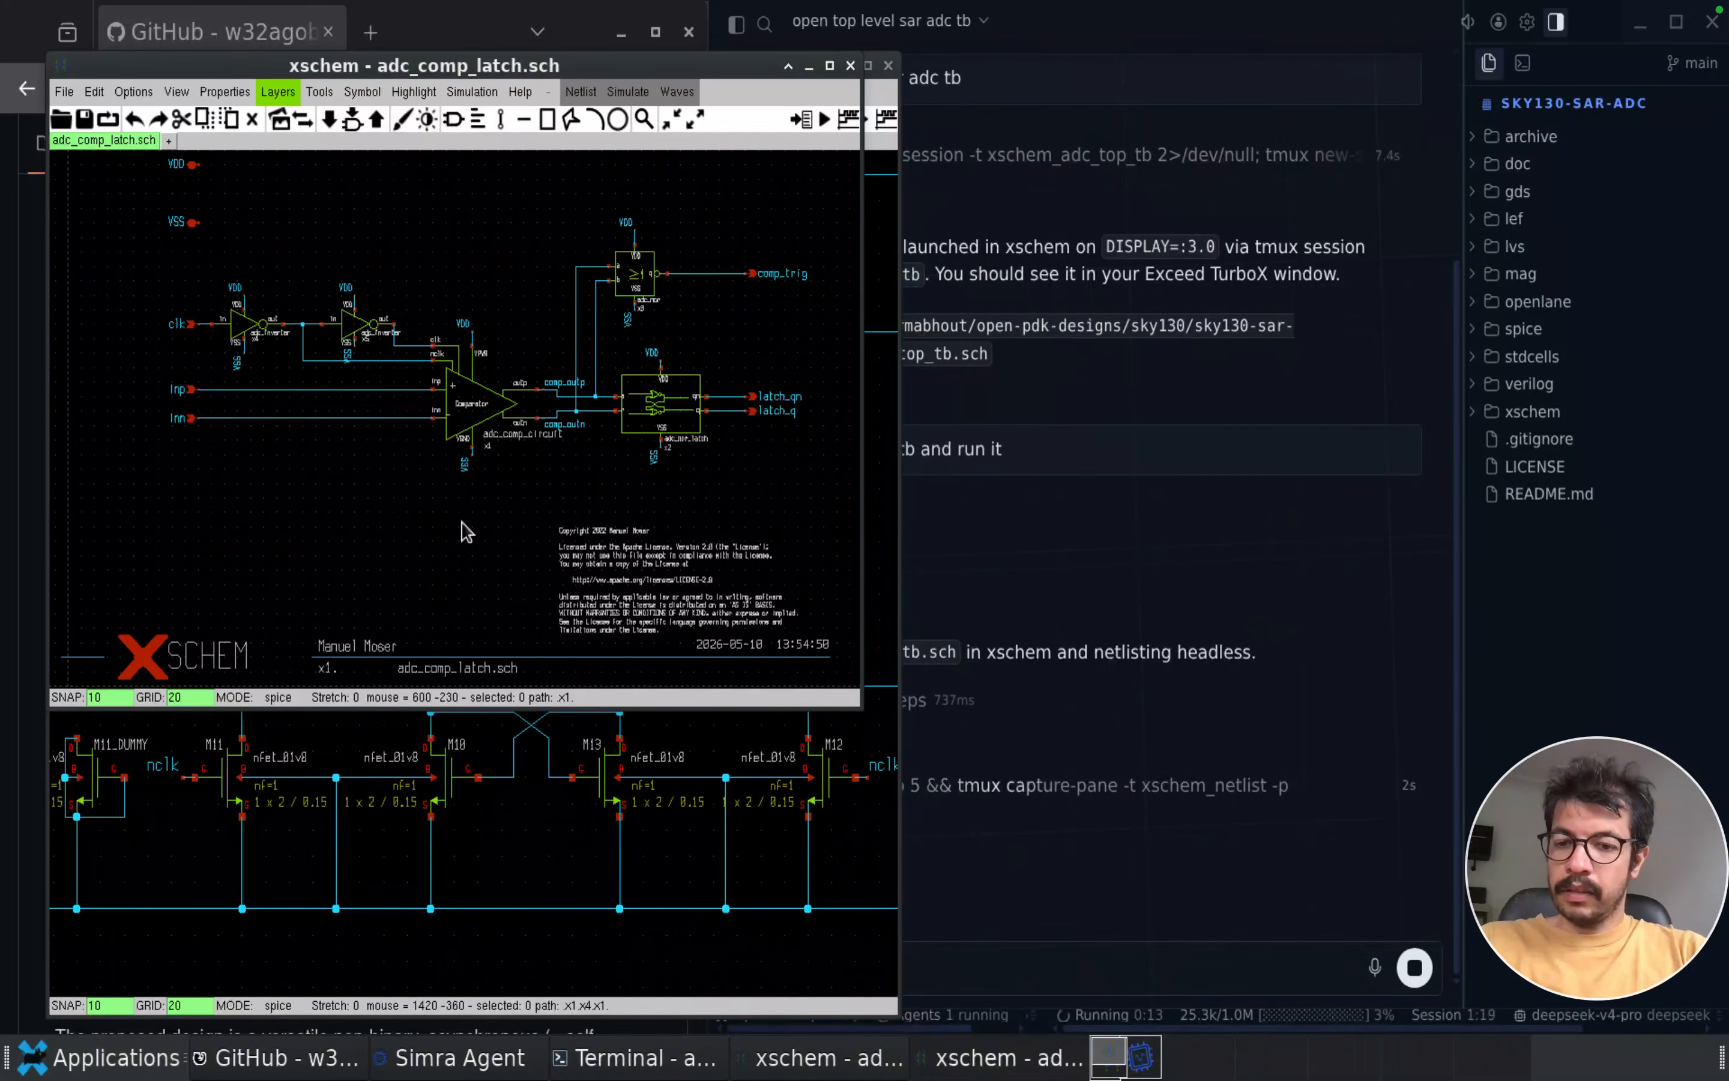
key("ctrl+e")
key("f")
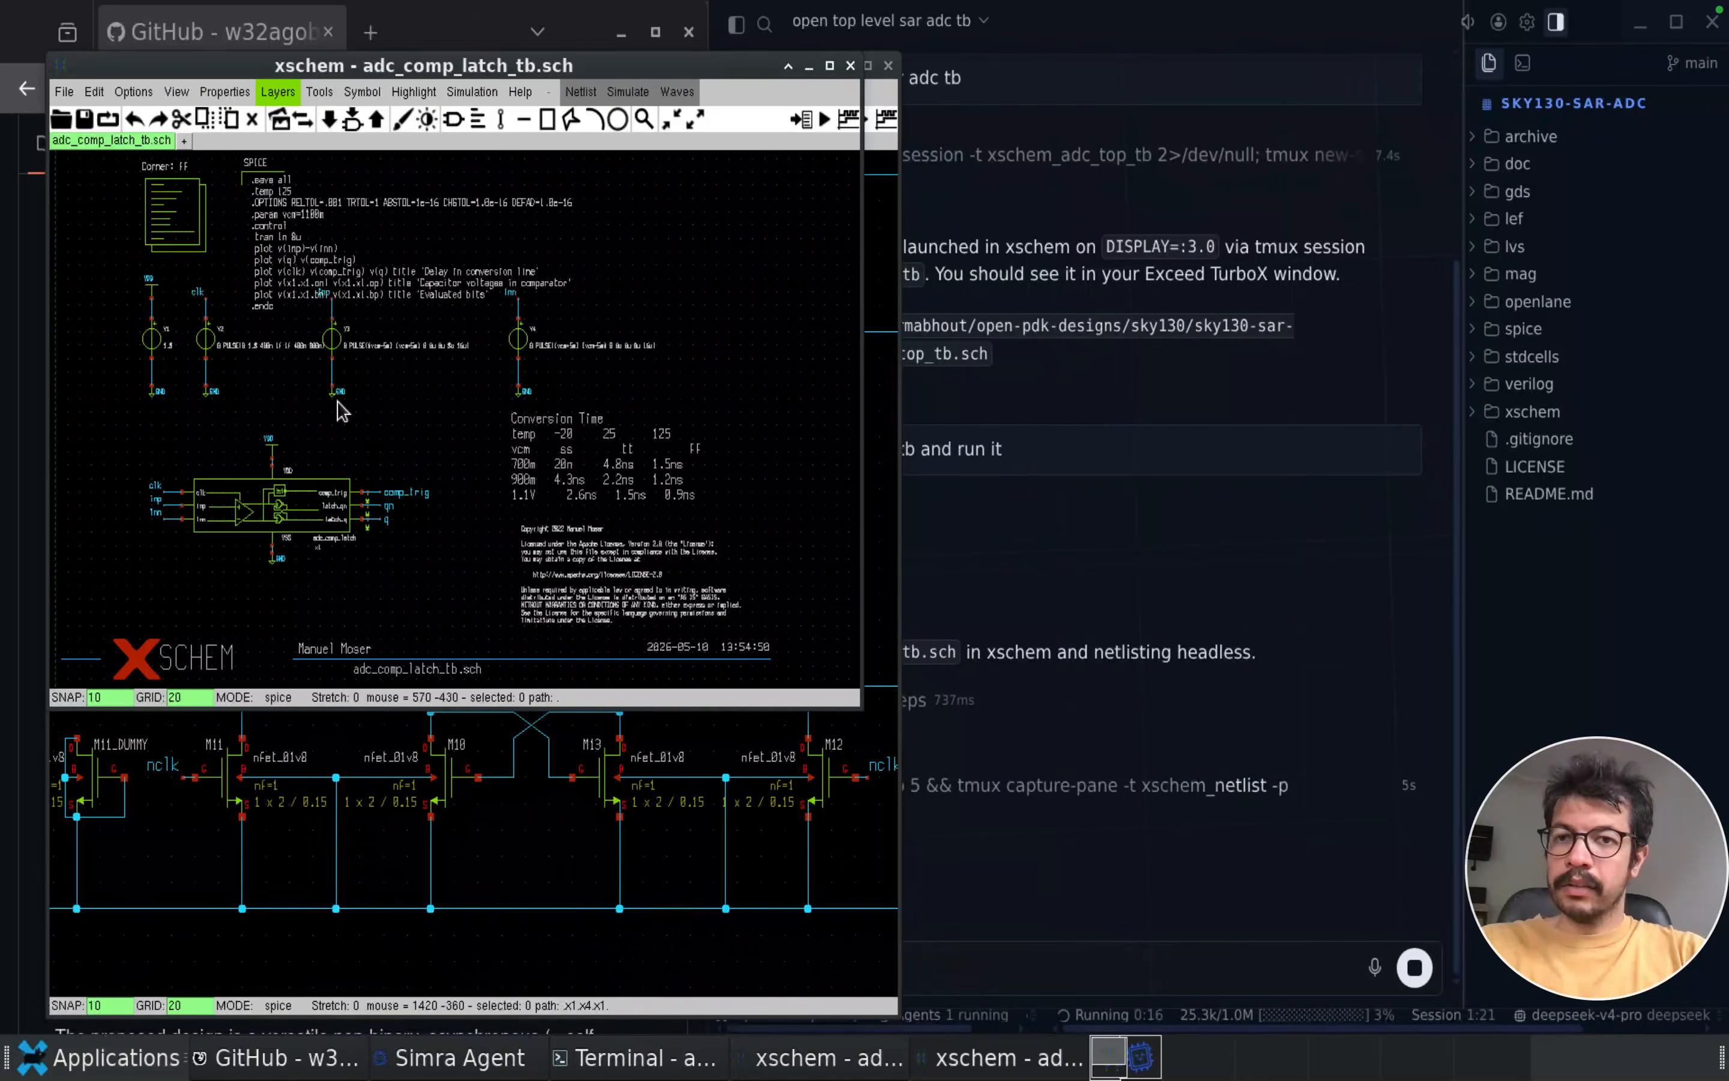
Inspect the latch testbench's SPICE commands, voltage sources and Conversion Time table
scroll(152, 186, "up", 3)
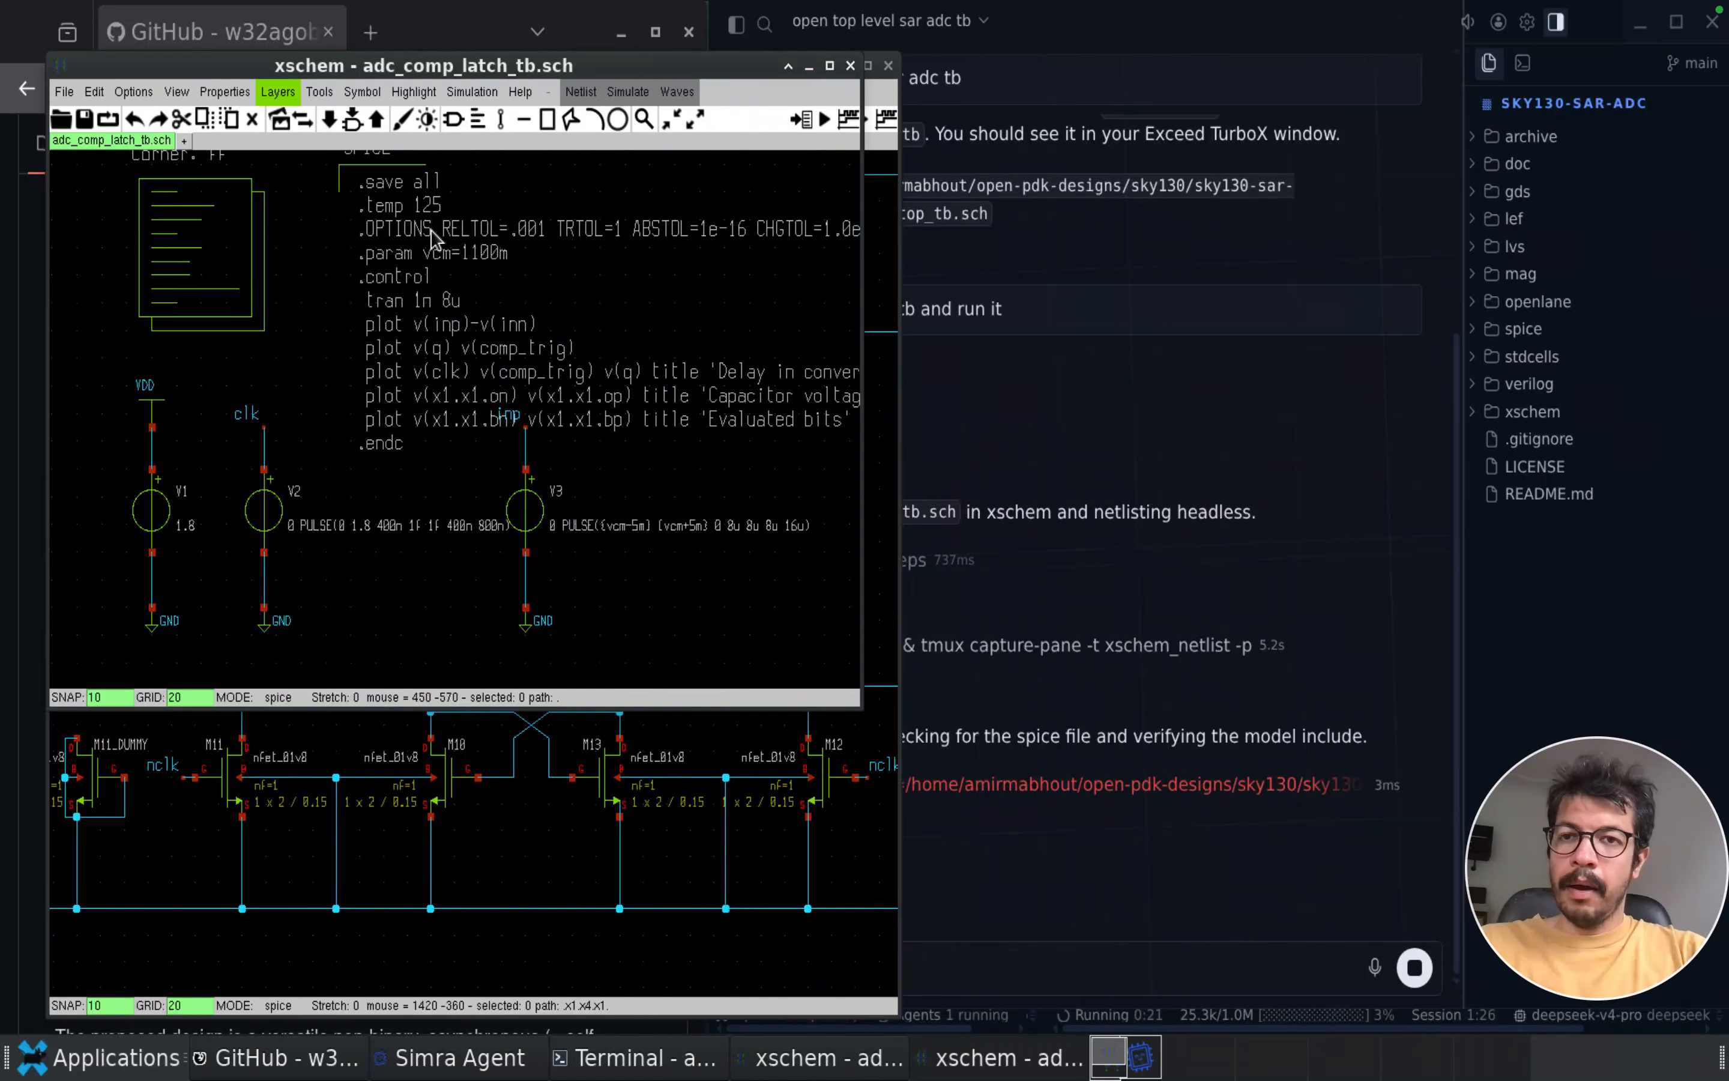
scroll(584, 554, "down", 1)
scroll(584, 554, "down", 5)
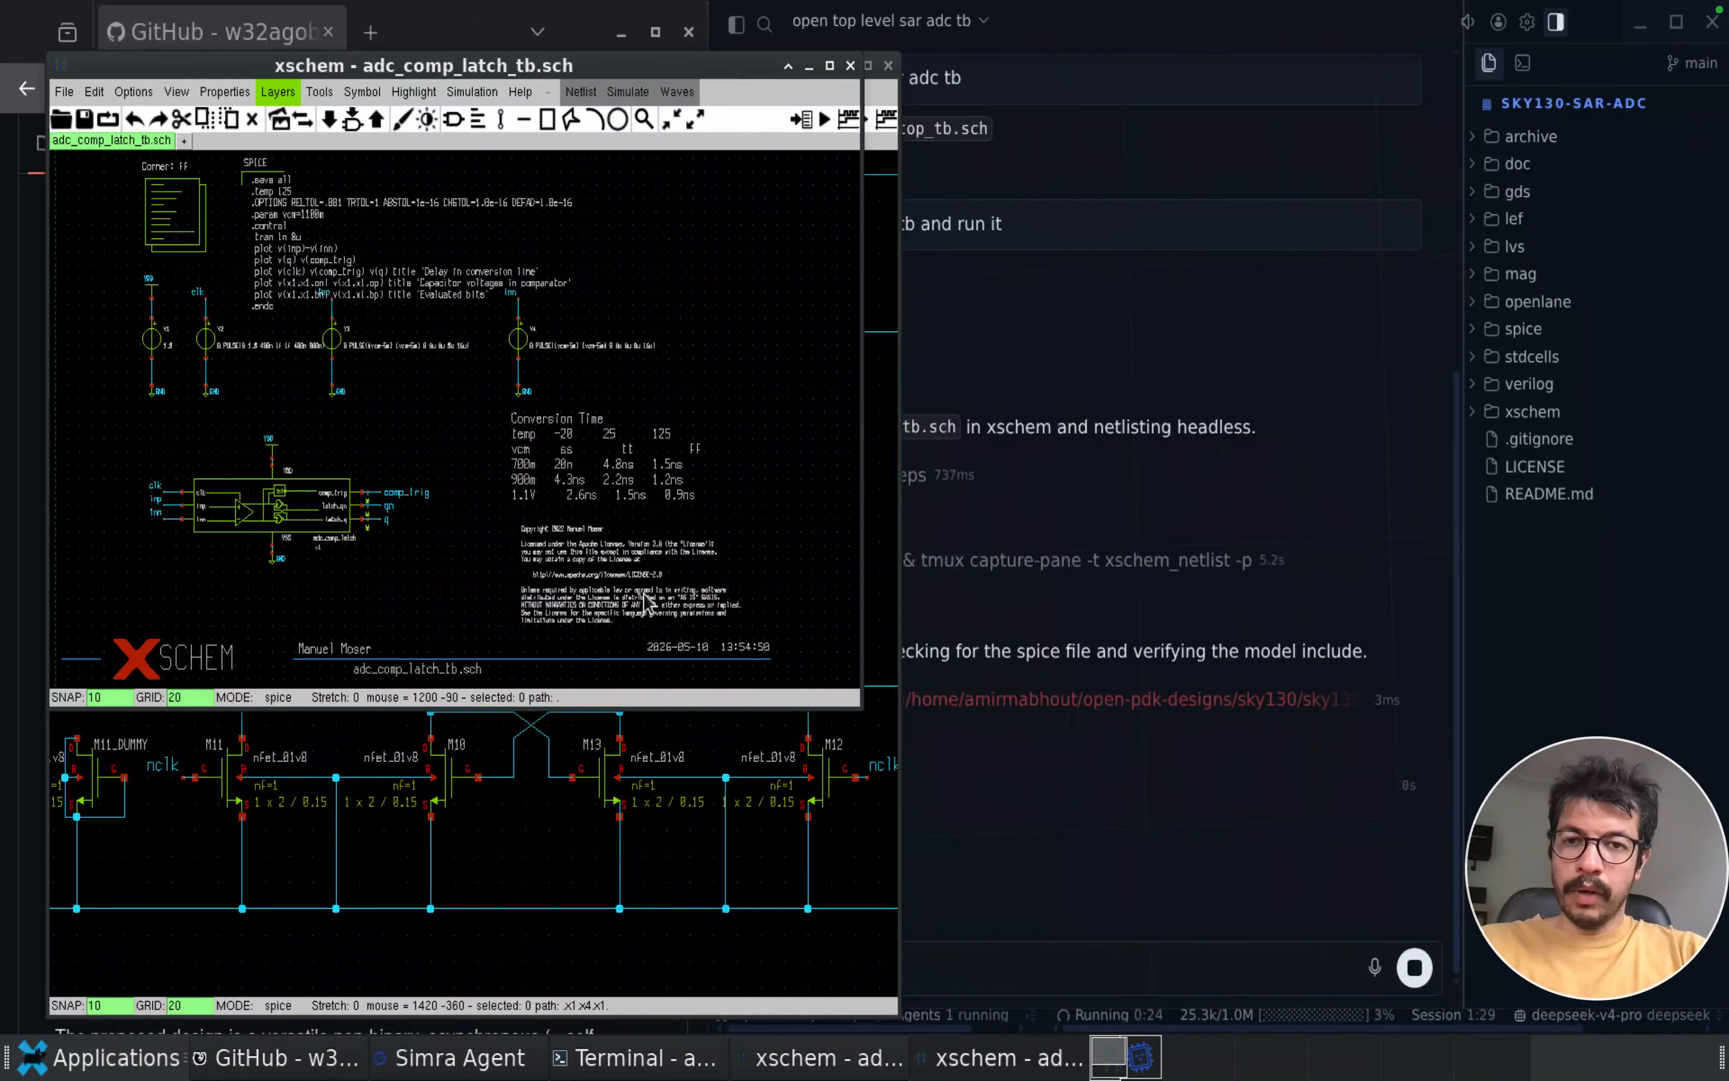
scroll(661, 493, "up", 4)
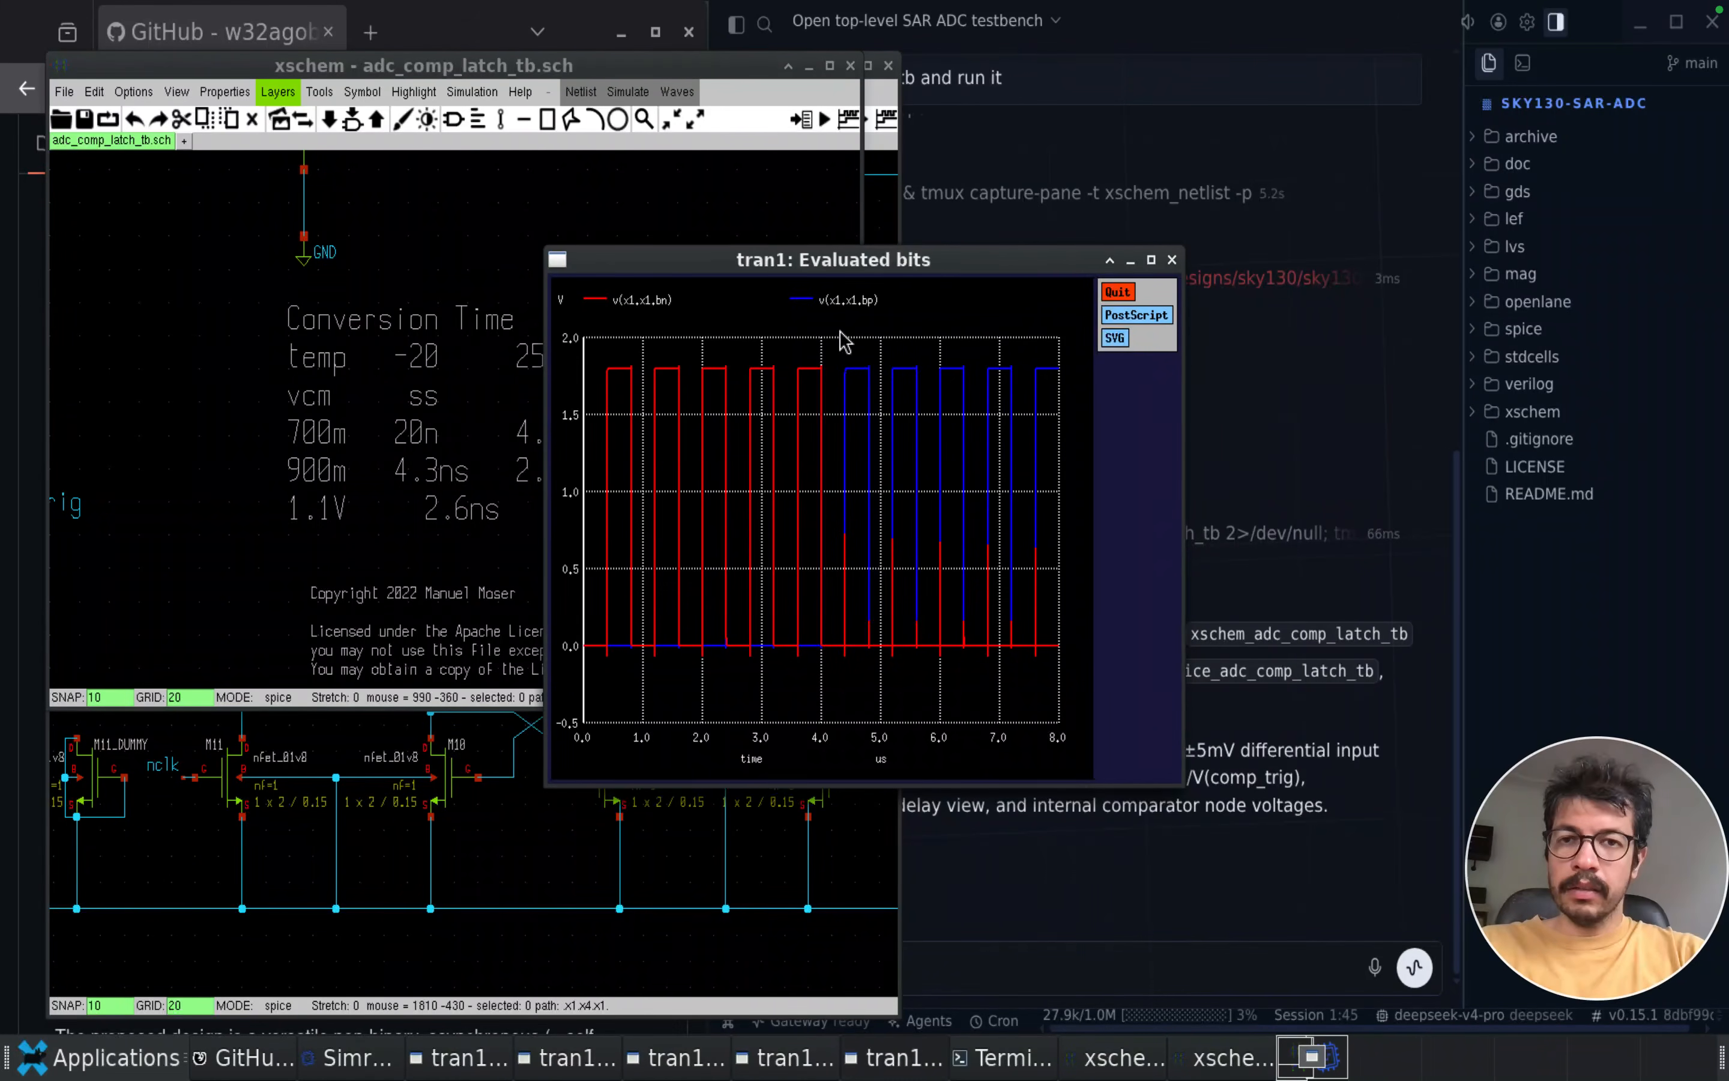
Spread out the Evaluated bits and Capacitor voltages plot windows to view the overlapping simulation plots
left_click_drag(945, 260, 631, 251)
left_click(986, 264)
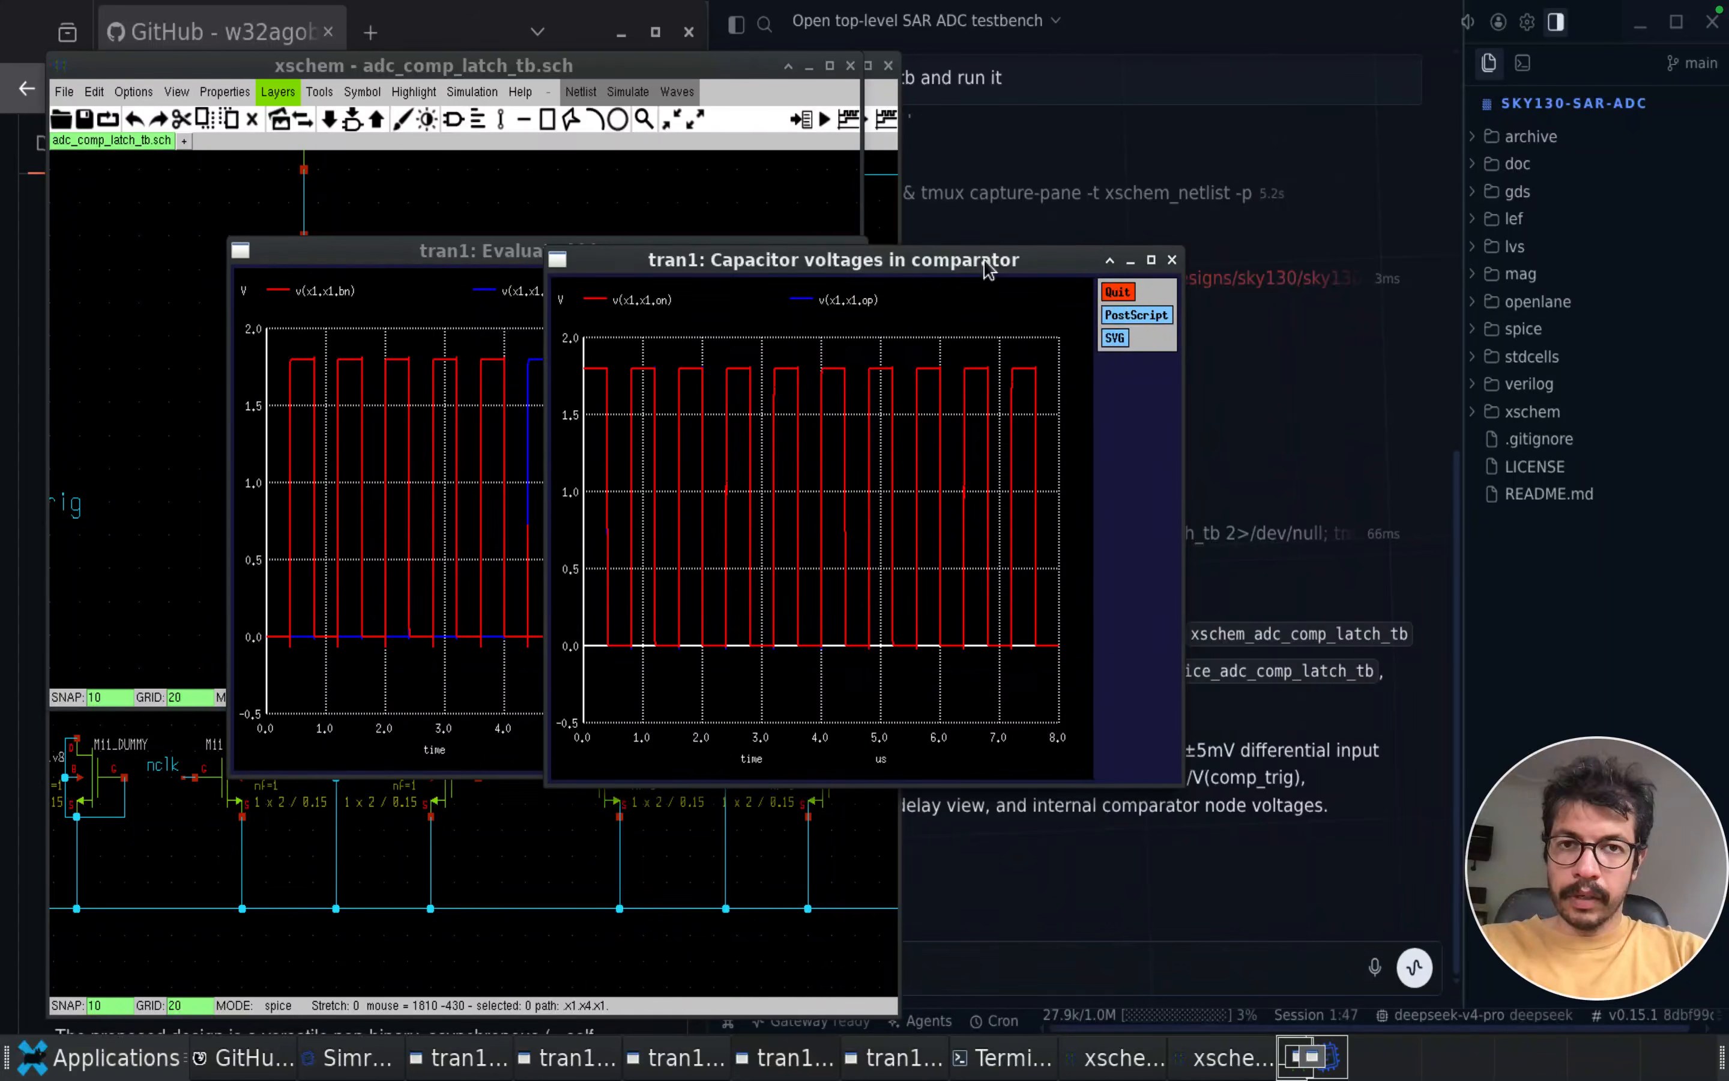
left_click_drag(986, 265, 878, 180)
left_click(1086, 263)
Bring the latch testbench schematic back to the front and read the plot commands in its SPICE control block
left_click(165, 311)
key("f")
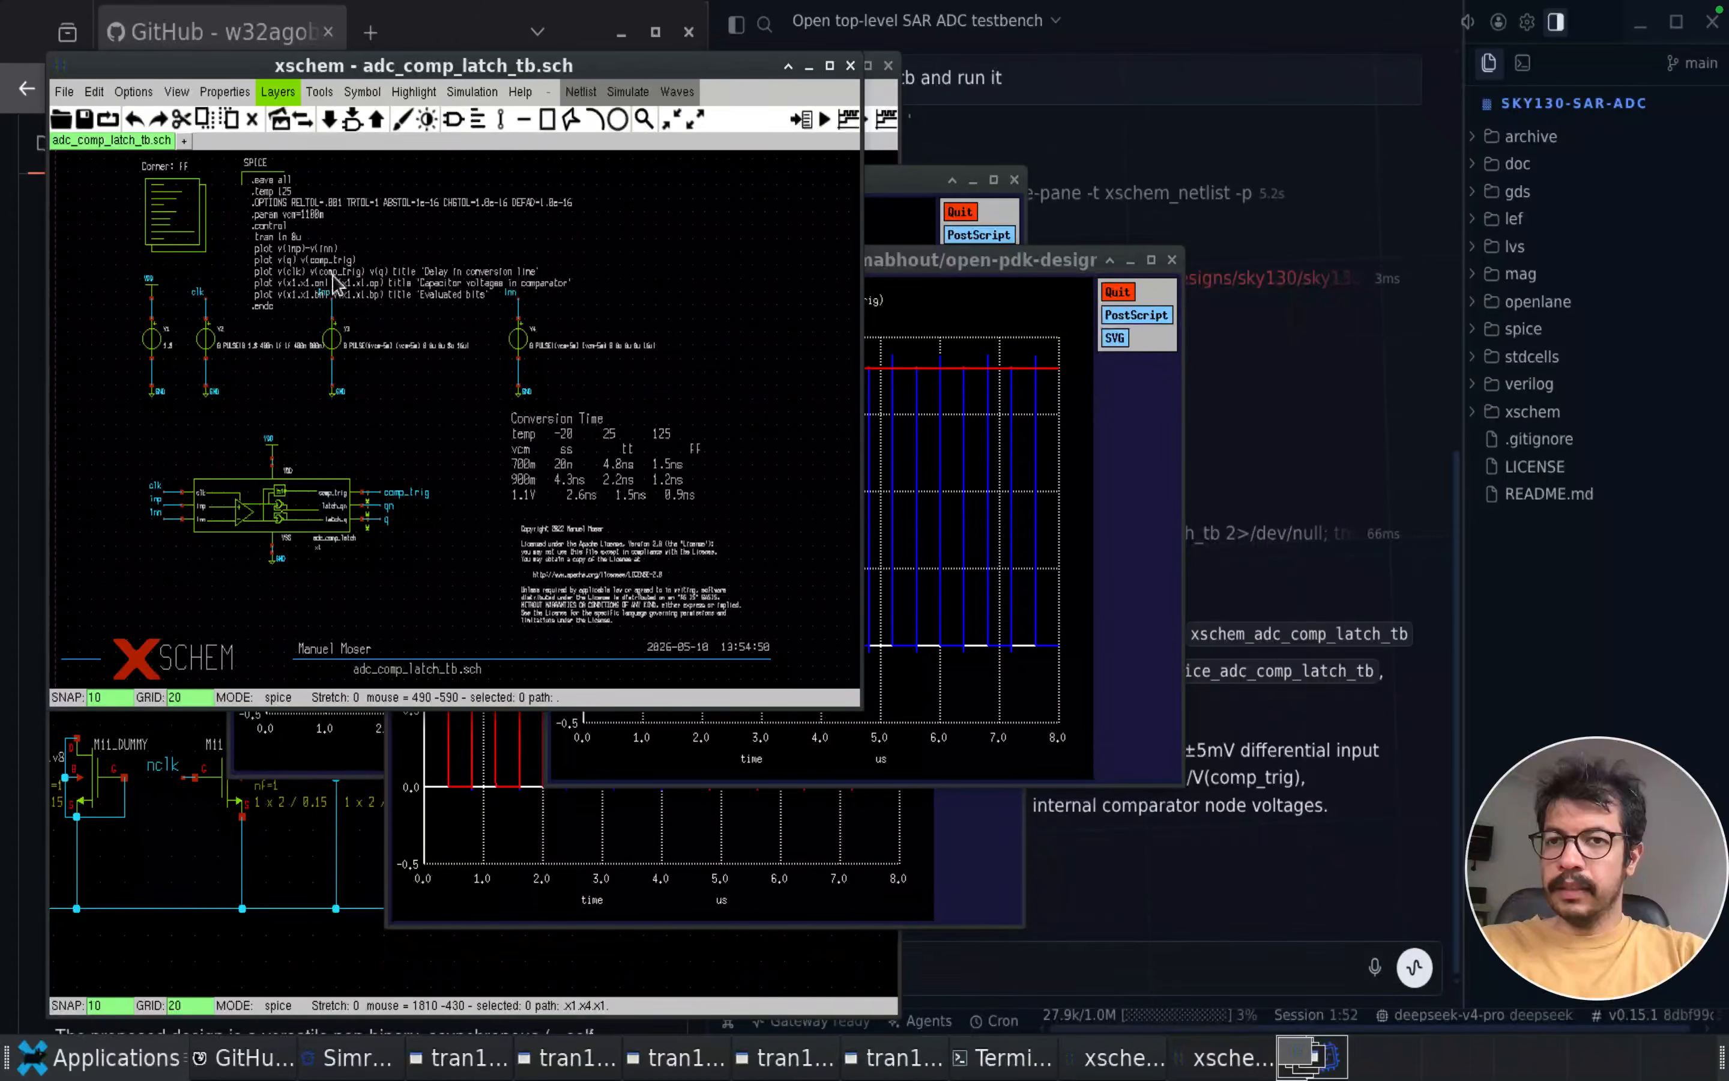
scroll(281, 211, "up", 5)
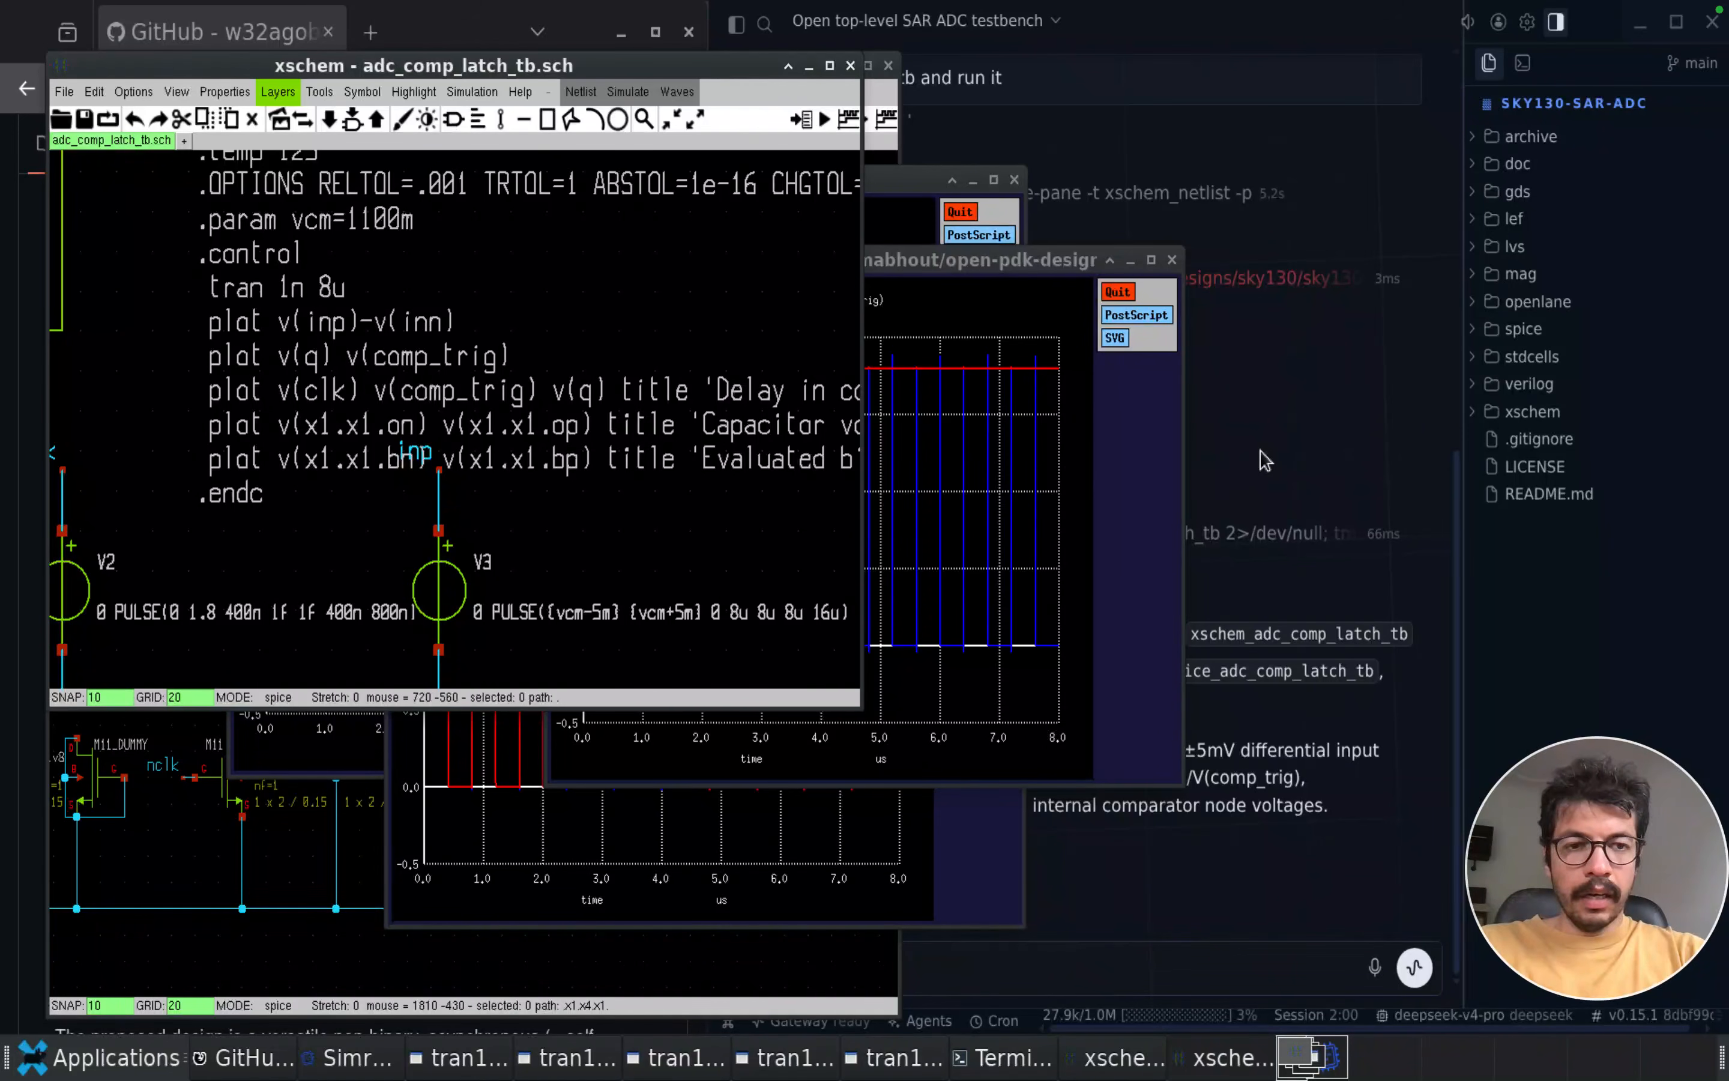
Ask the Simra agent to "measure conv time and plot the anotated waveforms"
left_click(962, 969)
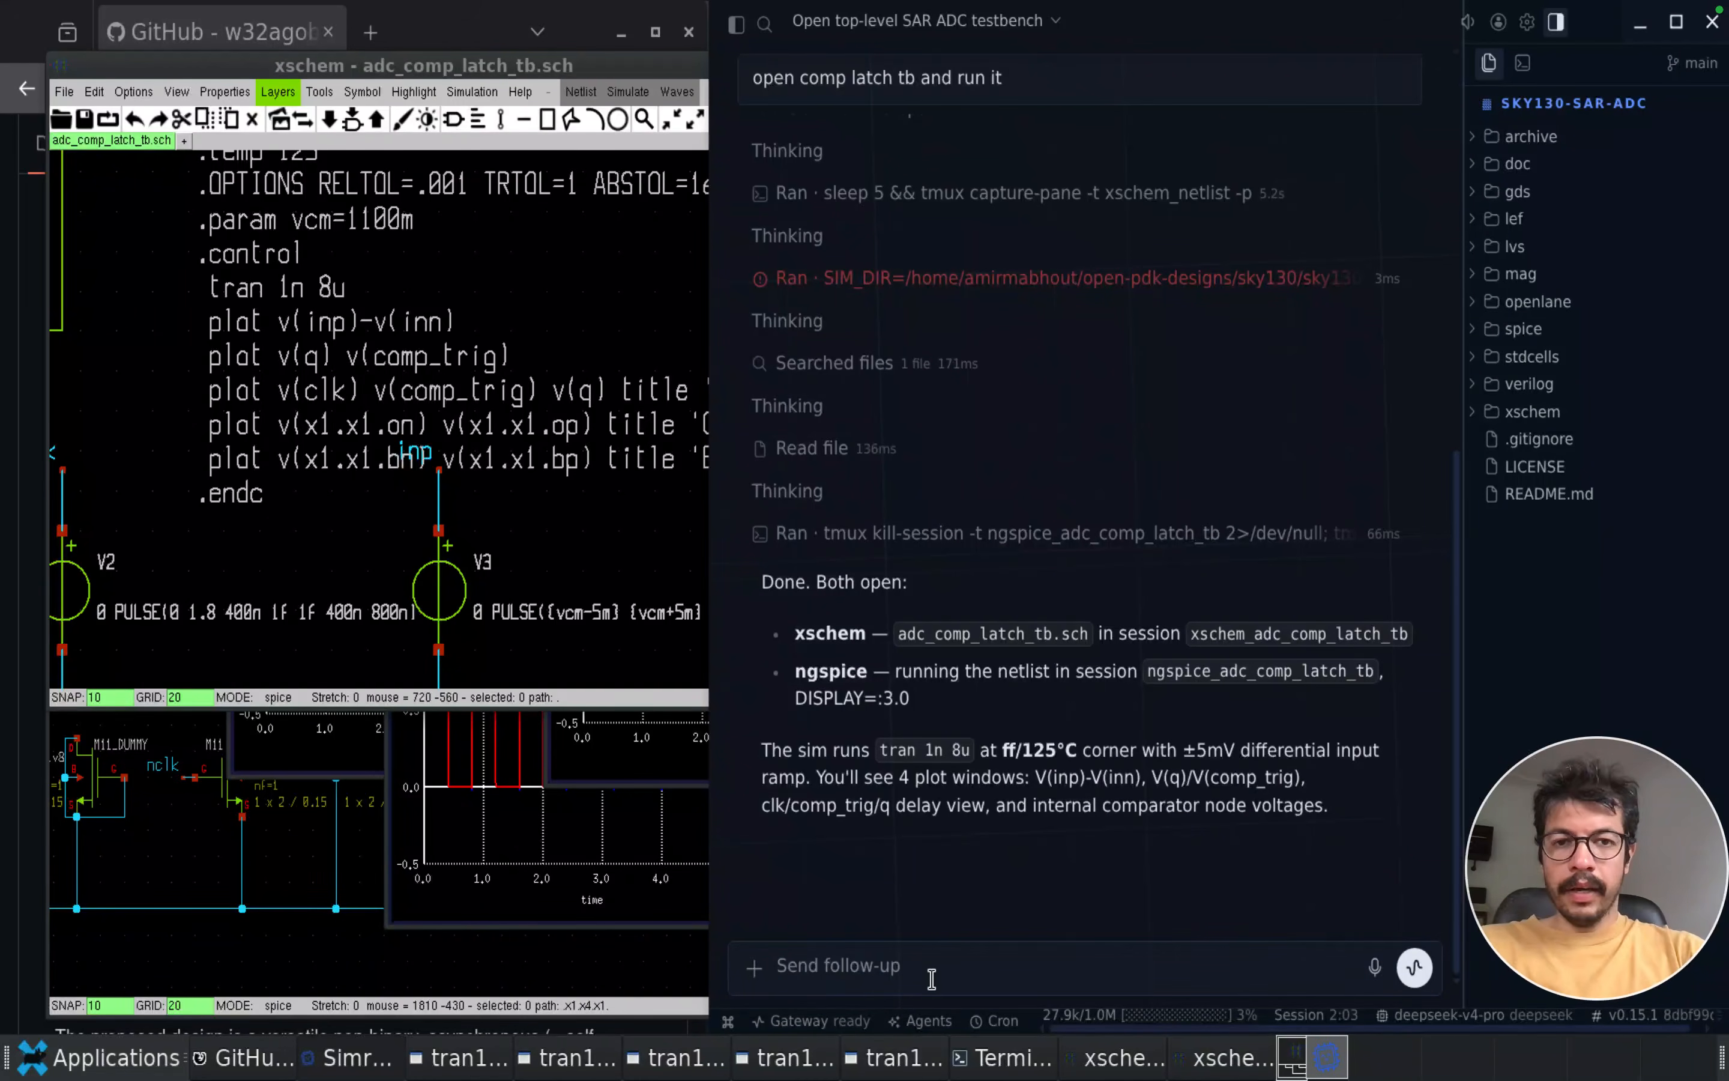
type("measure conv")
type("time and plot the anotated waveforms")
key("Return")
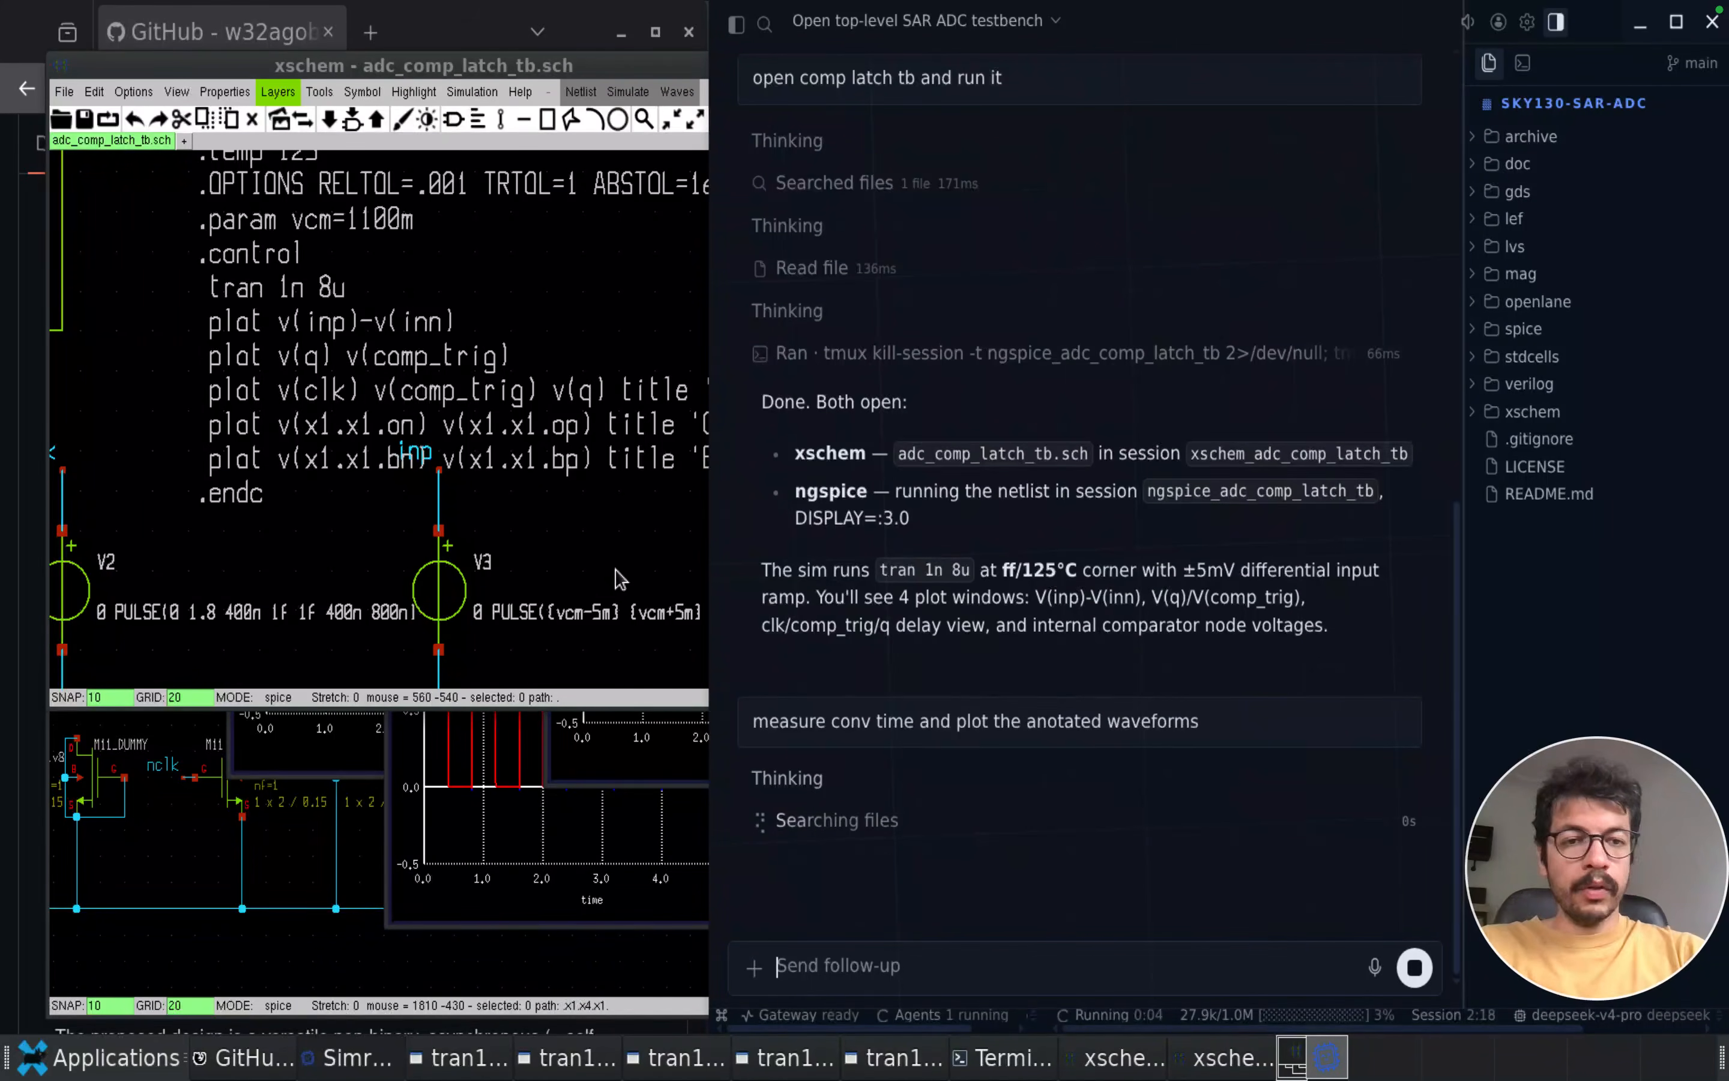
Enlarge the annotated conversion-time plot in the agent's reply to inspect it, and close the enlarged view
left_click(602, 562)
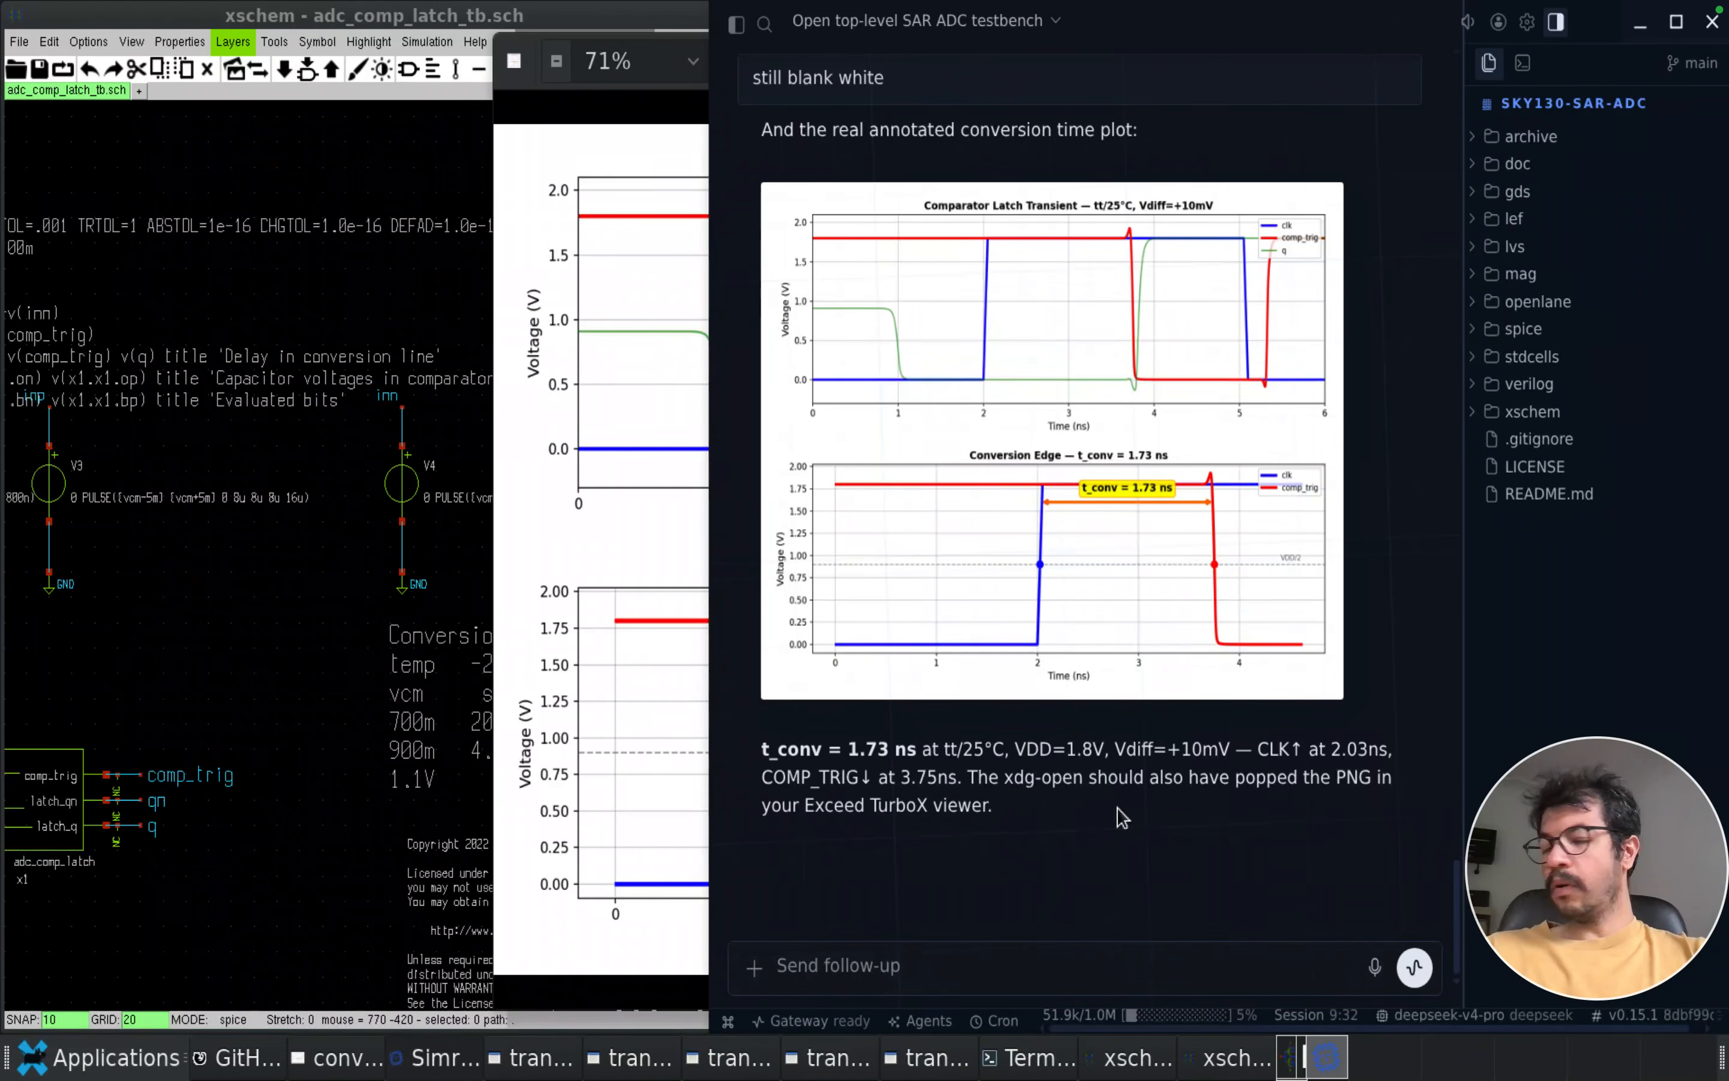
left_click(1120, 564)
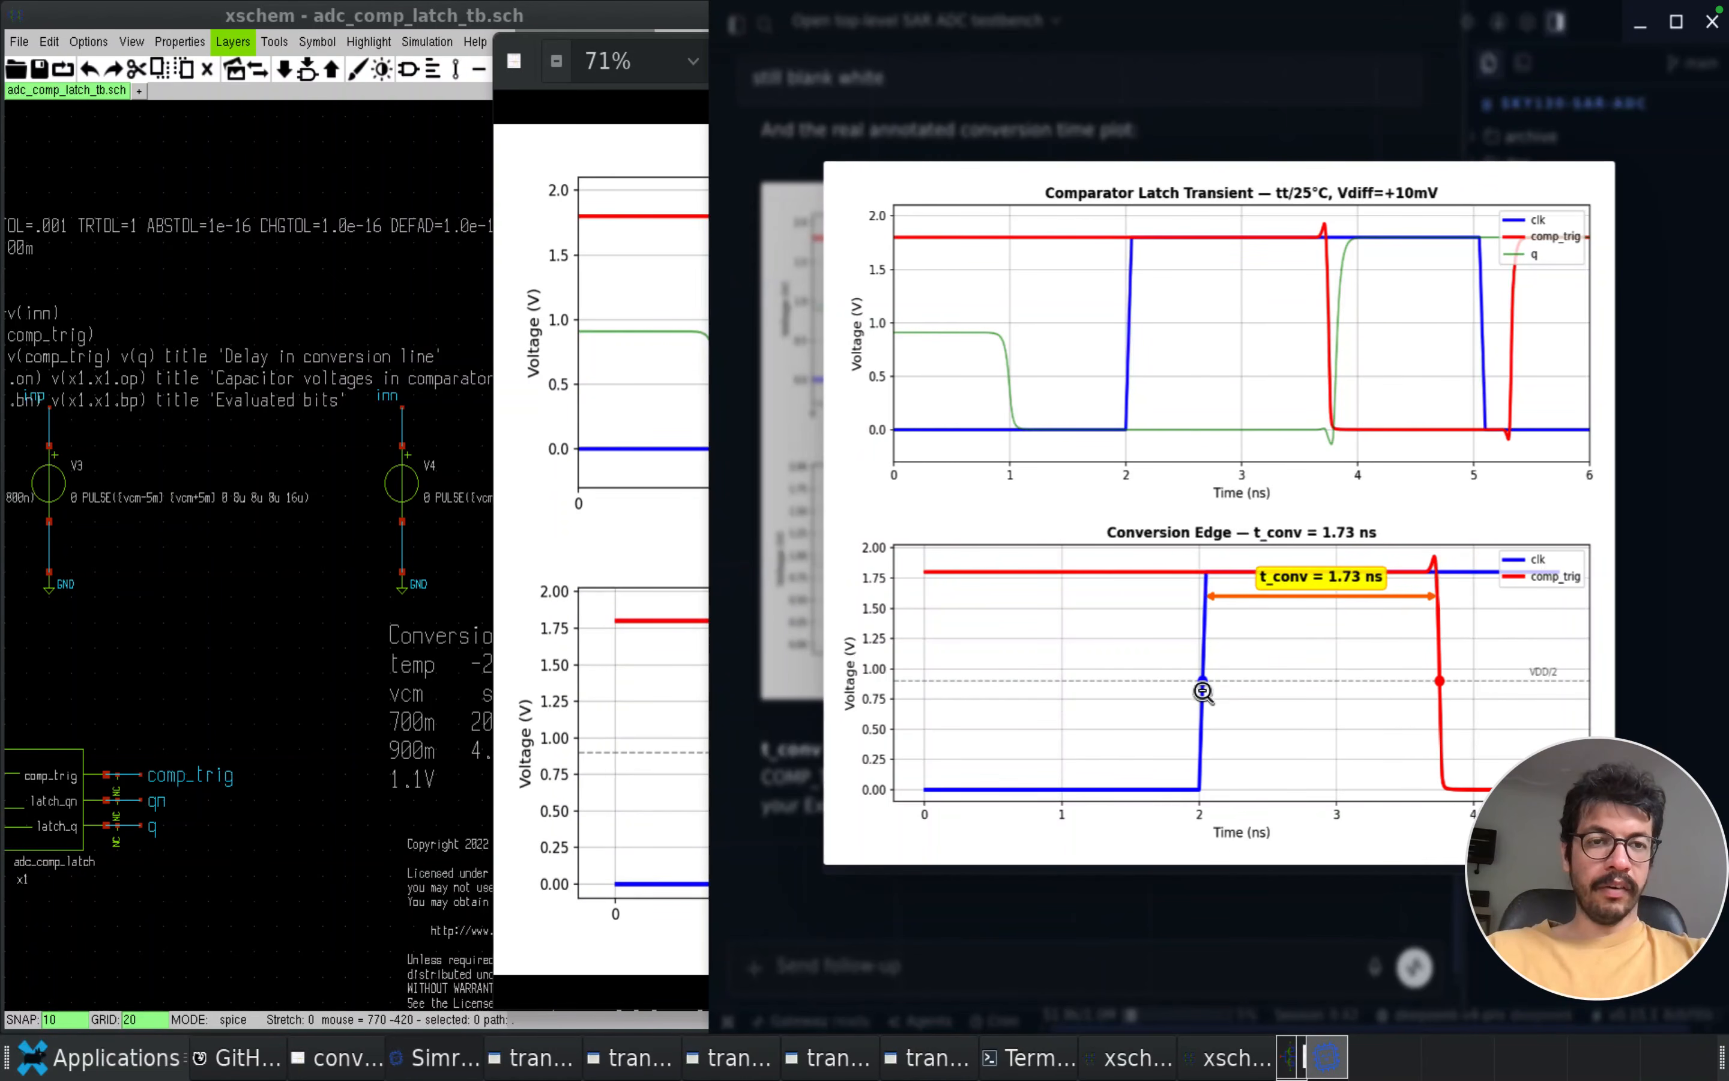
left_click(1177, 906)
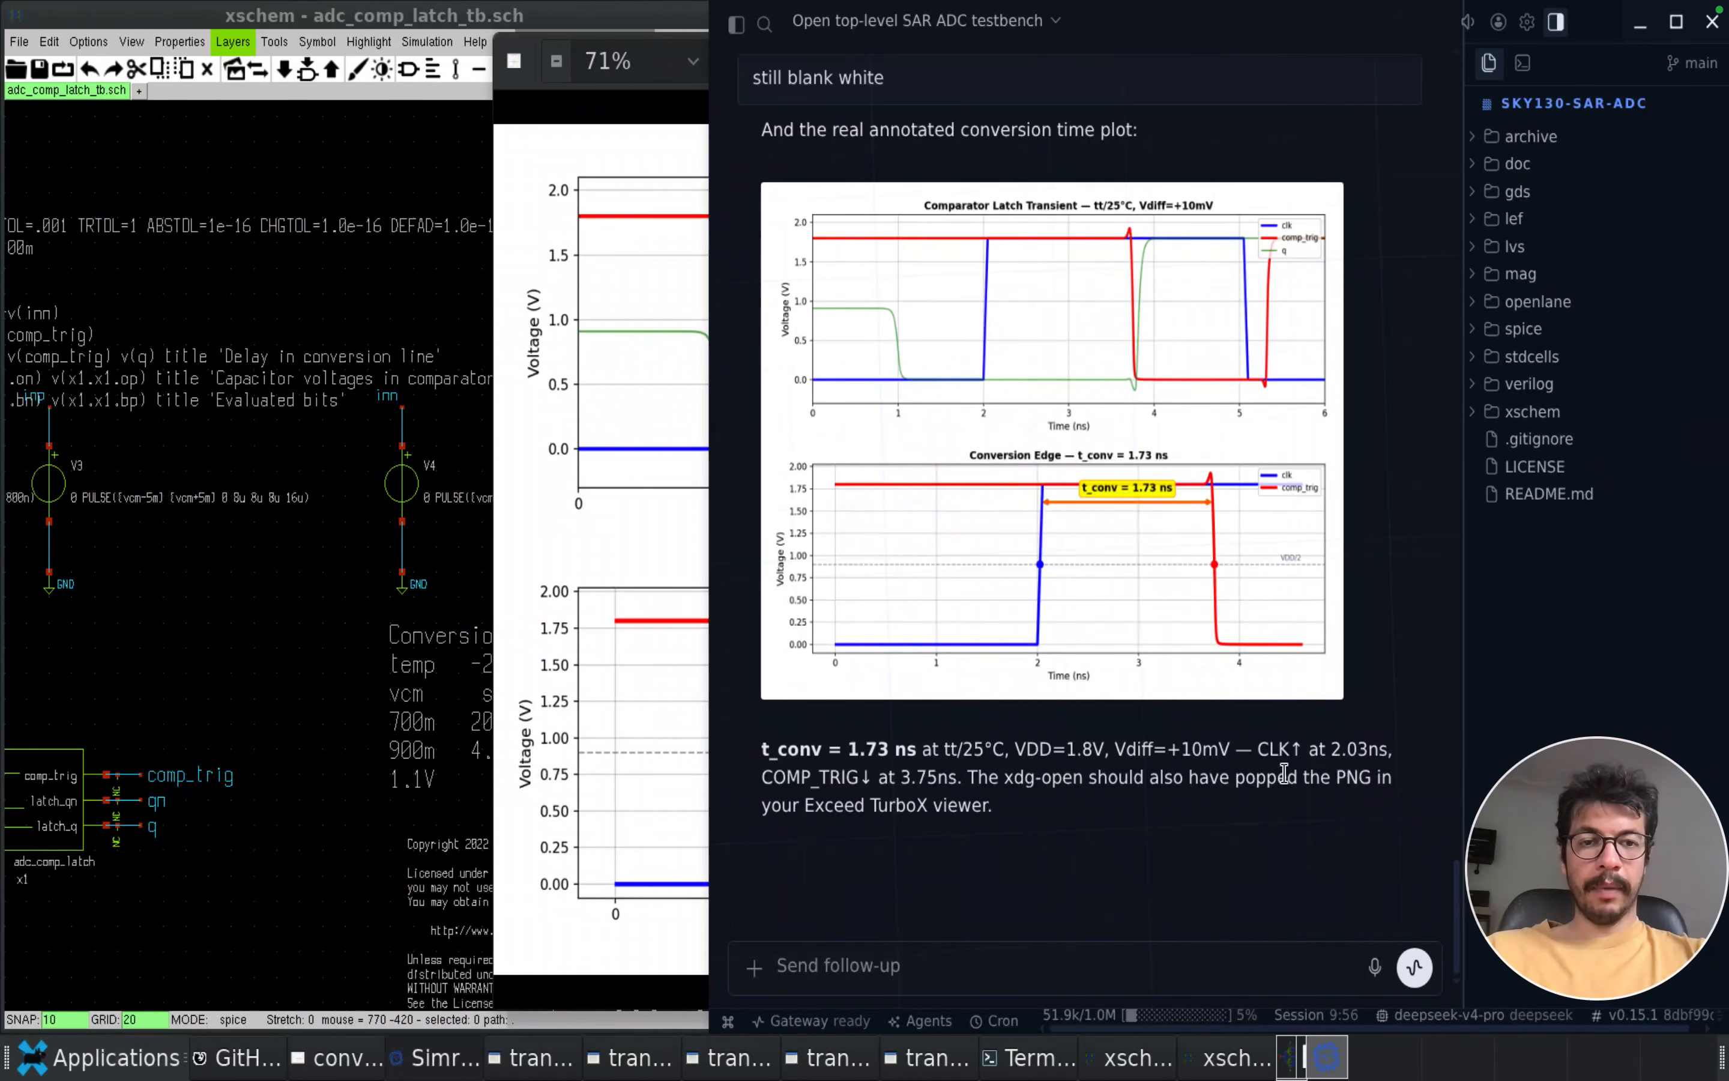
Examine the Conversion Time reference table in the xschem latch testbench for comparison with the measured conversion time
left_click(383, 266)
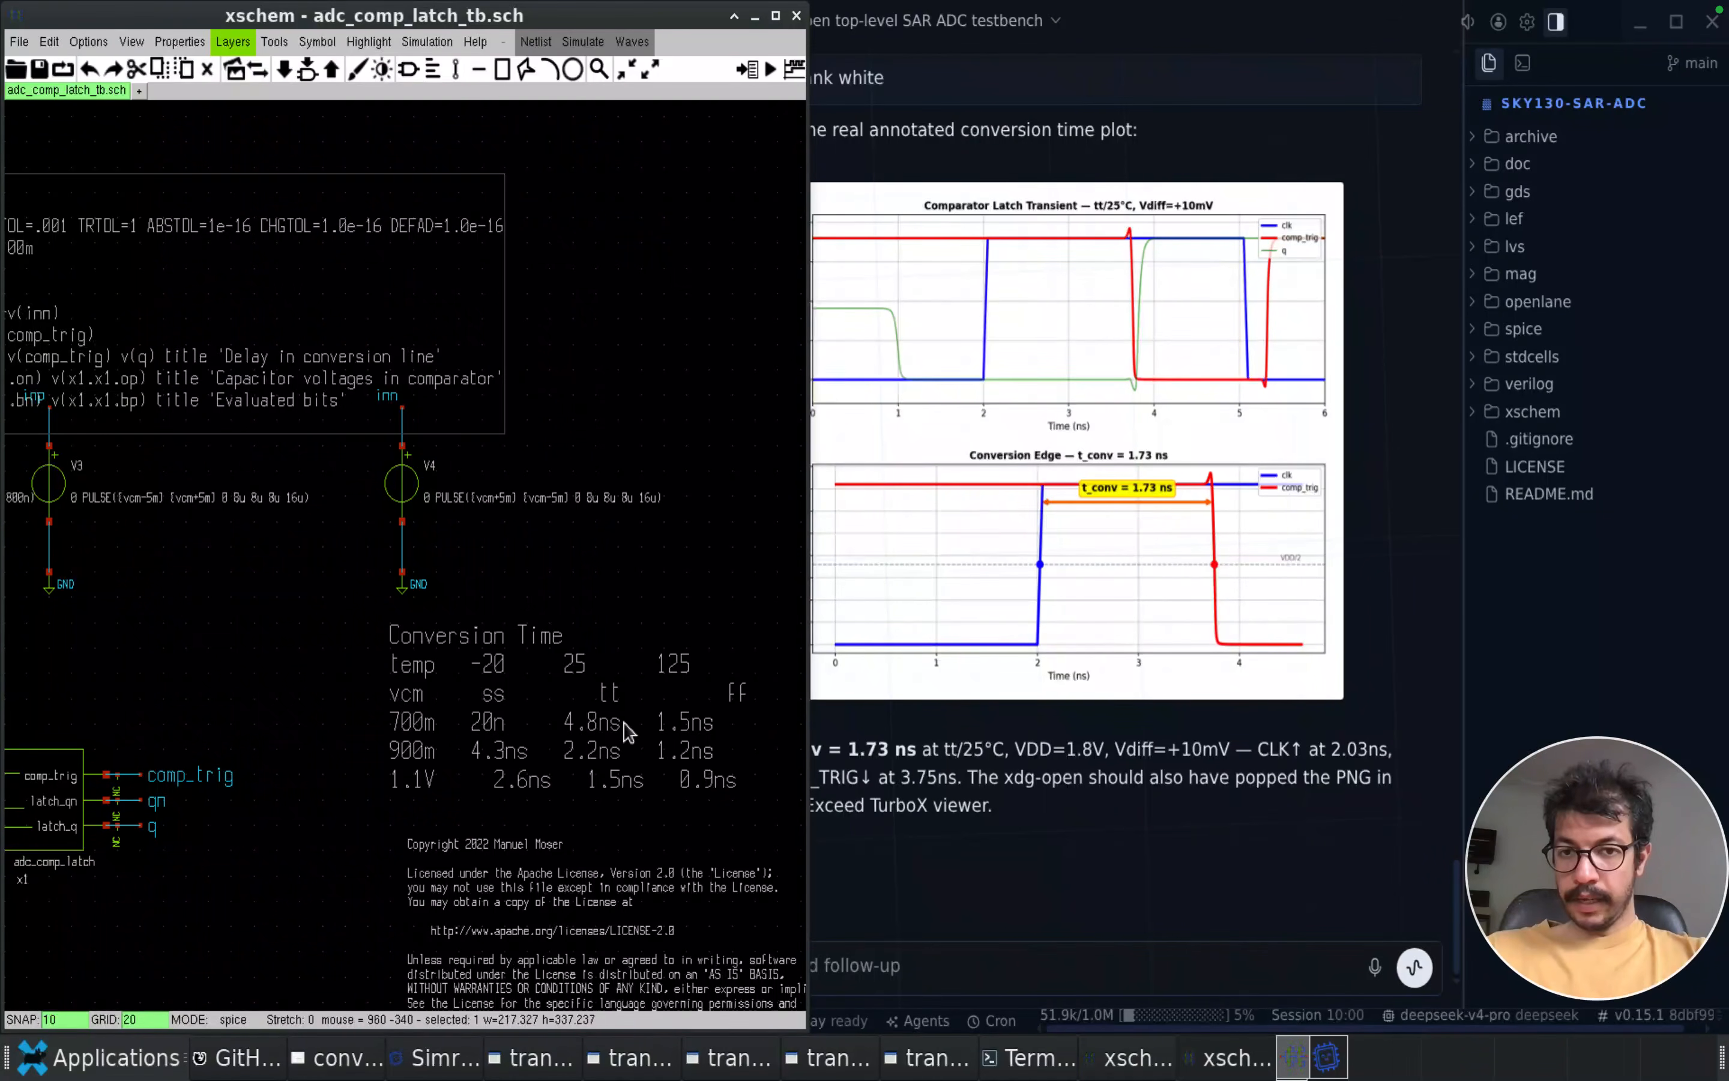
scroll(622, 779, "up", 1)
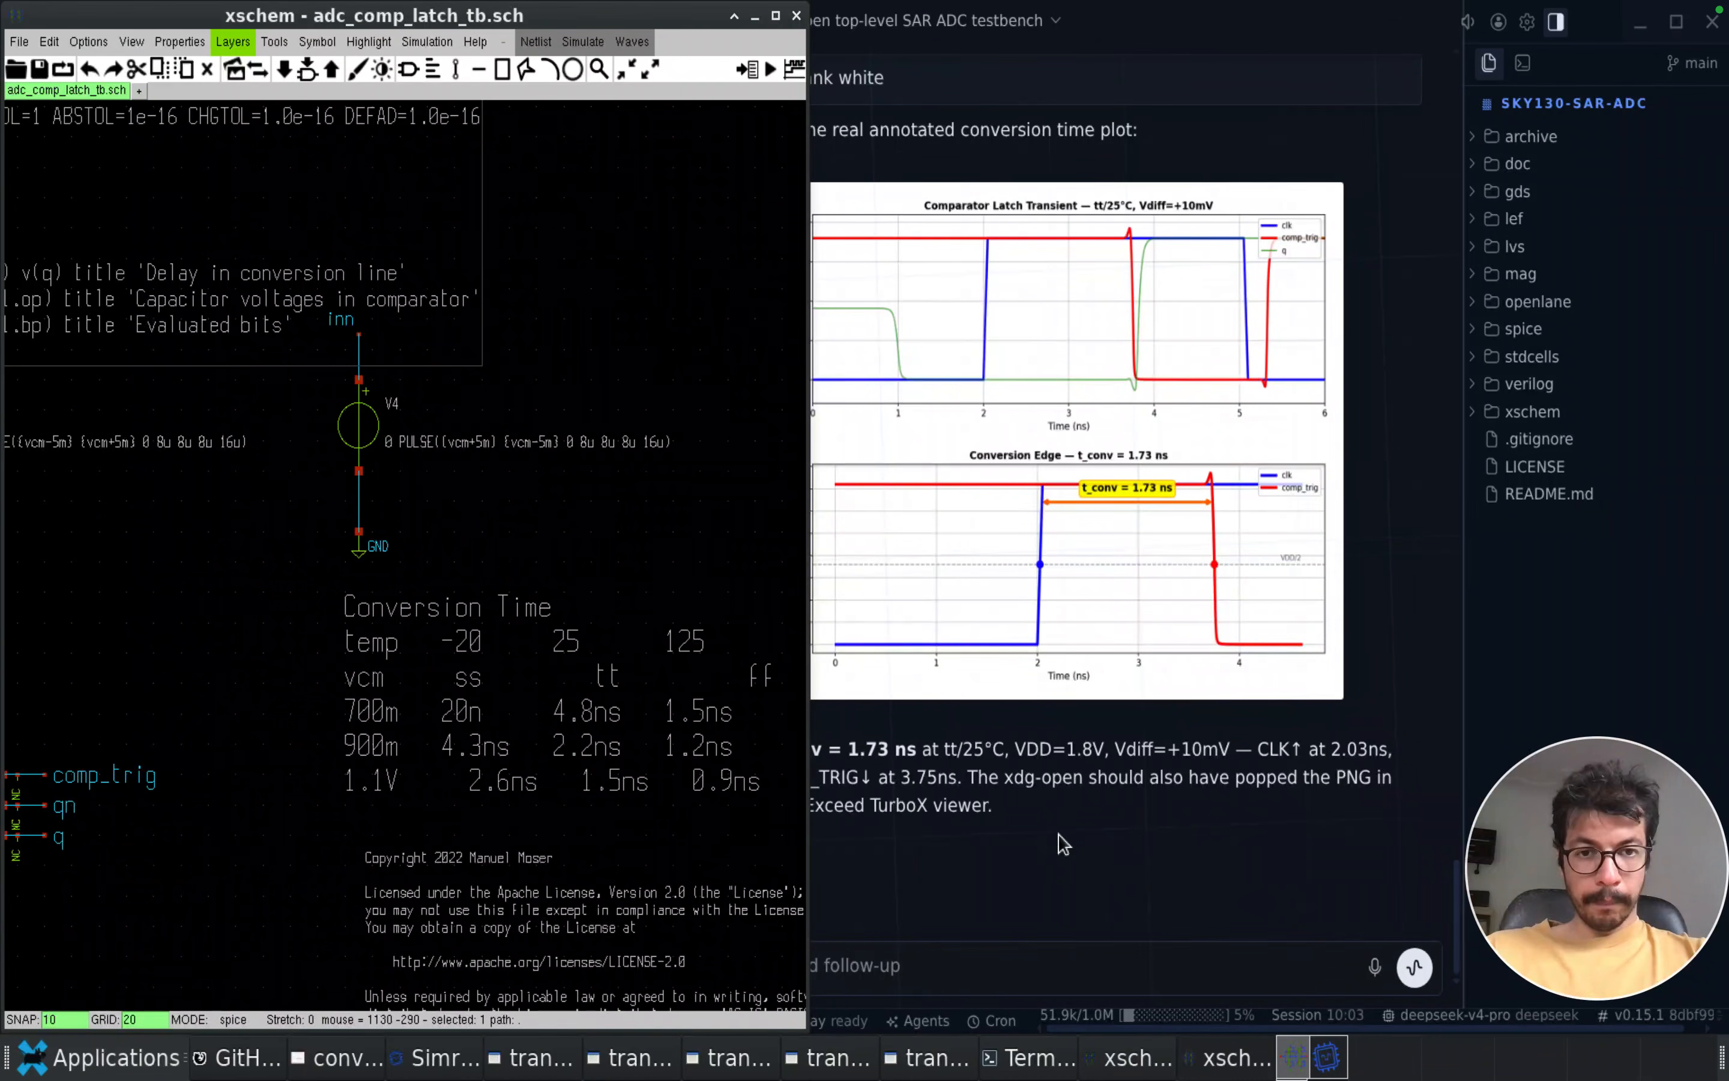
scroll(699, 772, "up", 2)
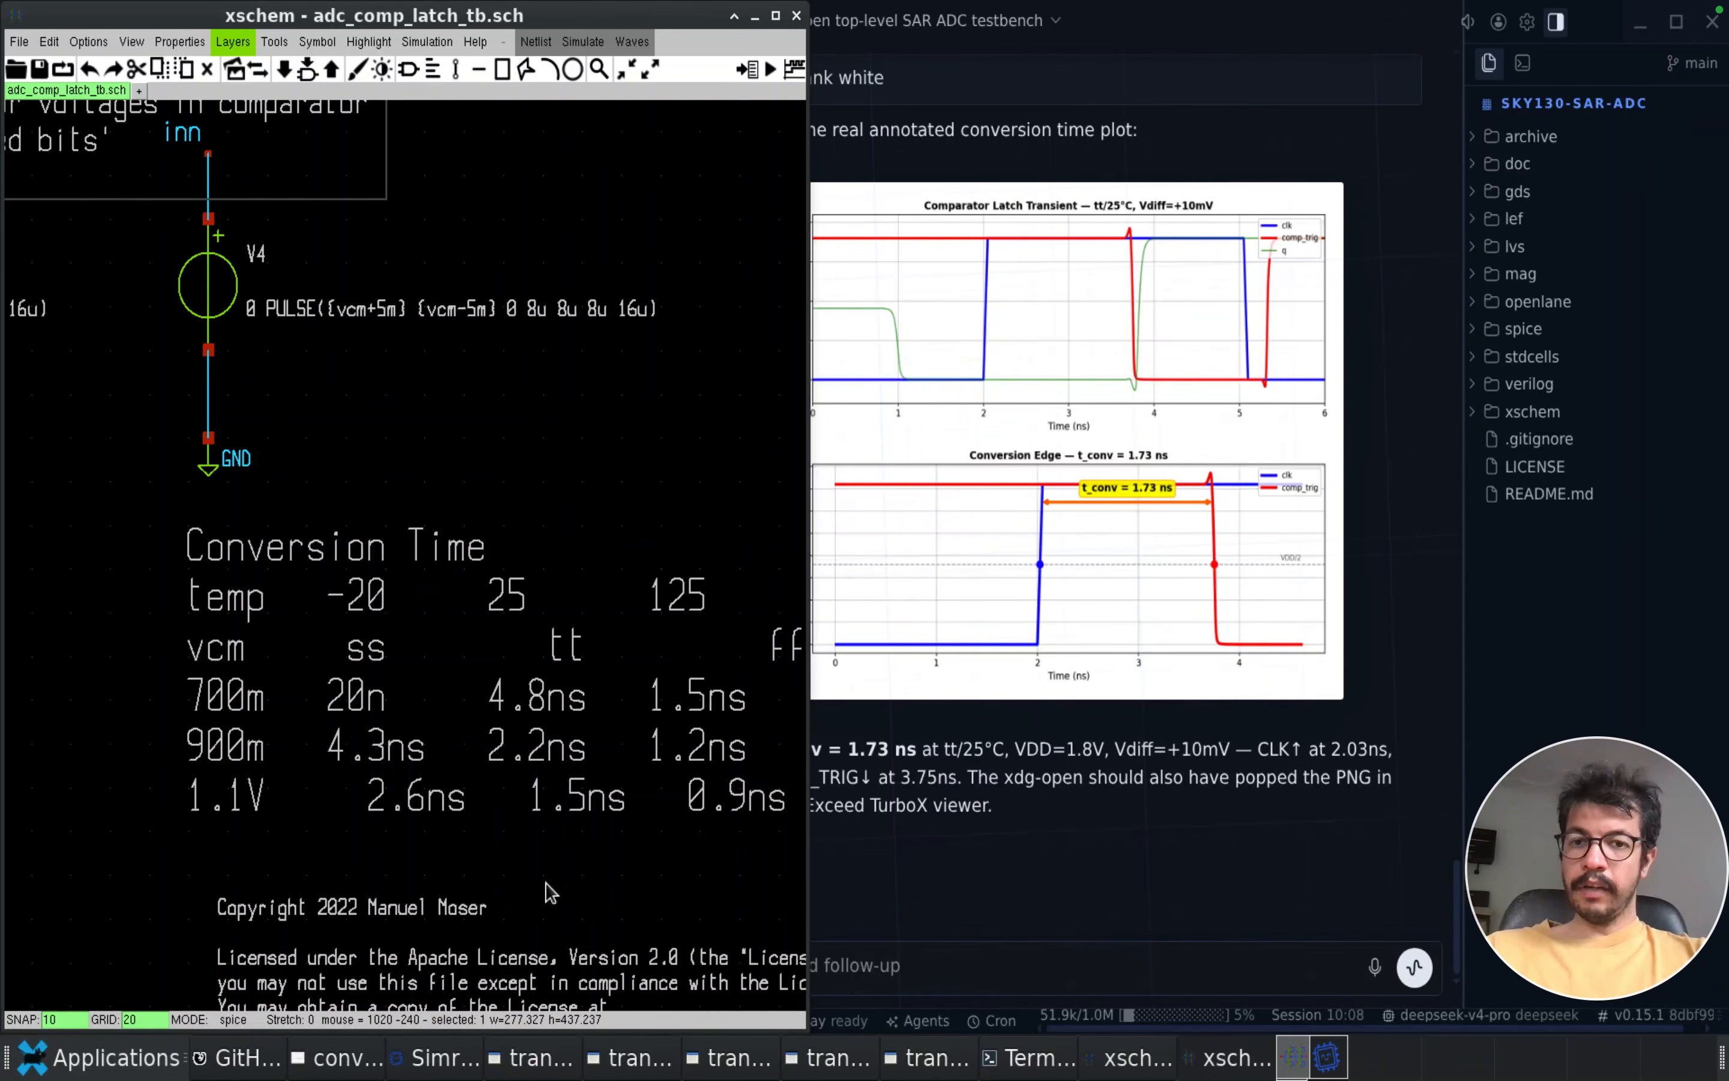
Ask the Simra agent to run PVT, compare with the testbench's reference measurements and explain possible reasons for any mismatch
left_click(1010, 986)
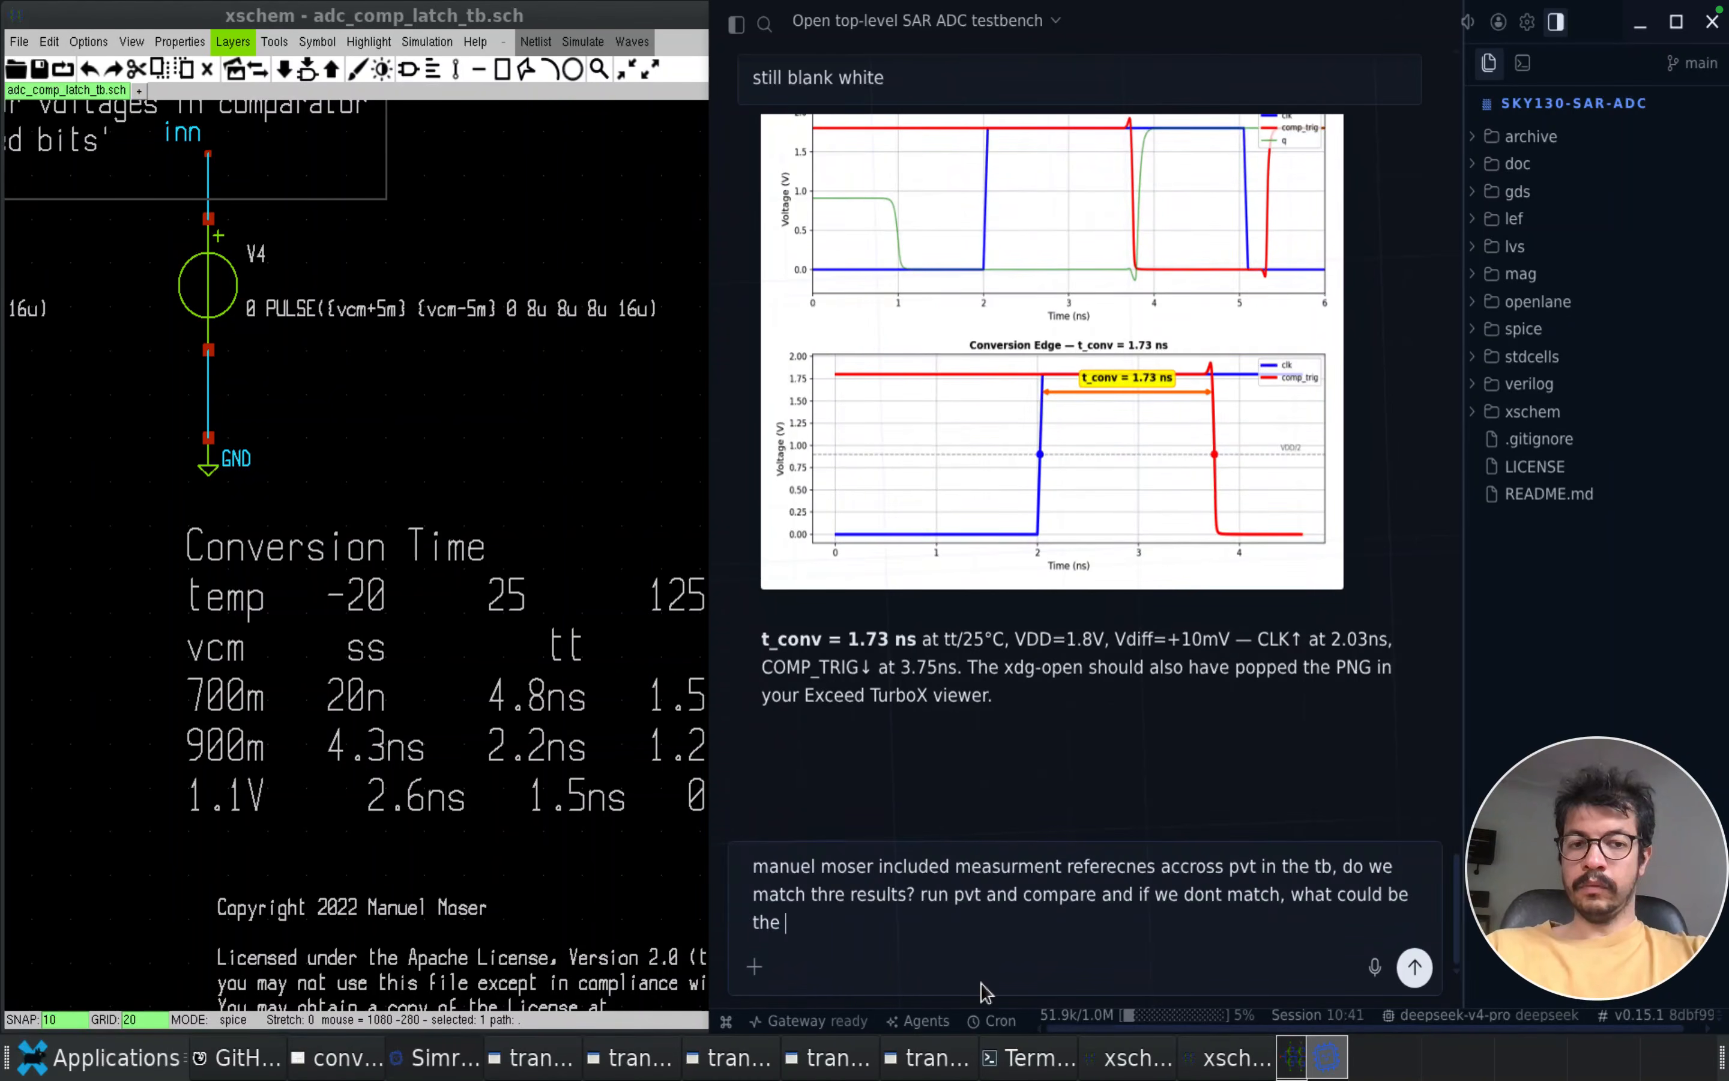
type("reasons?")
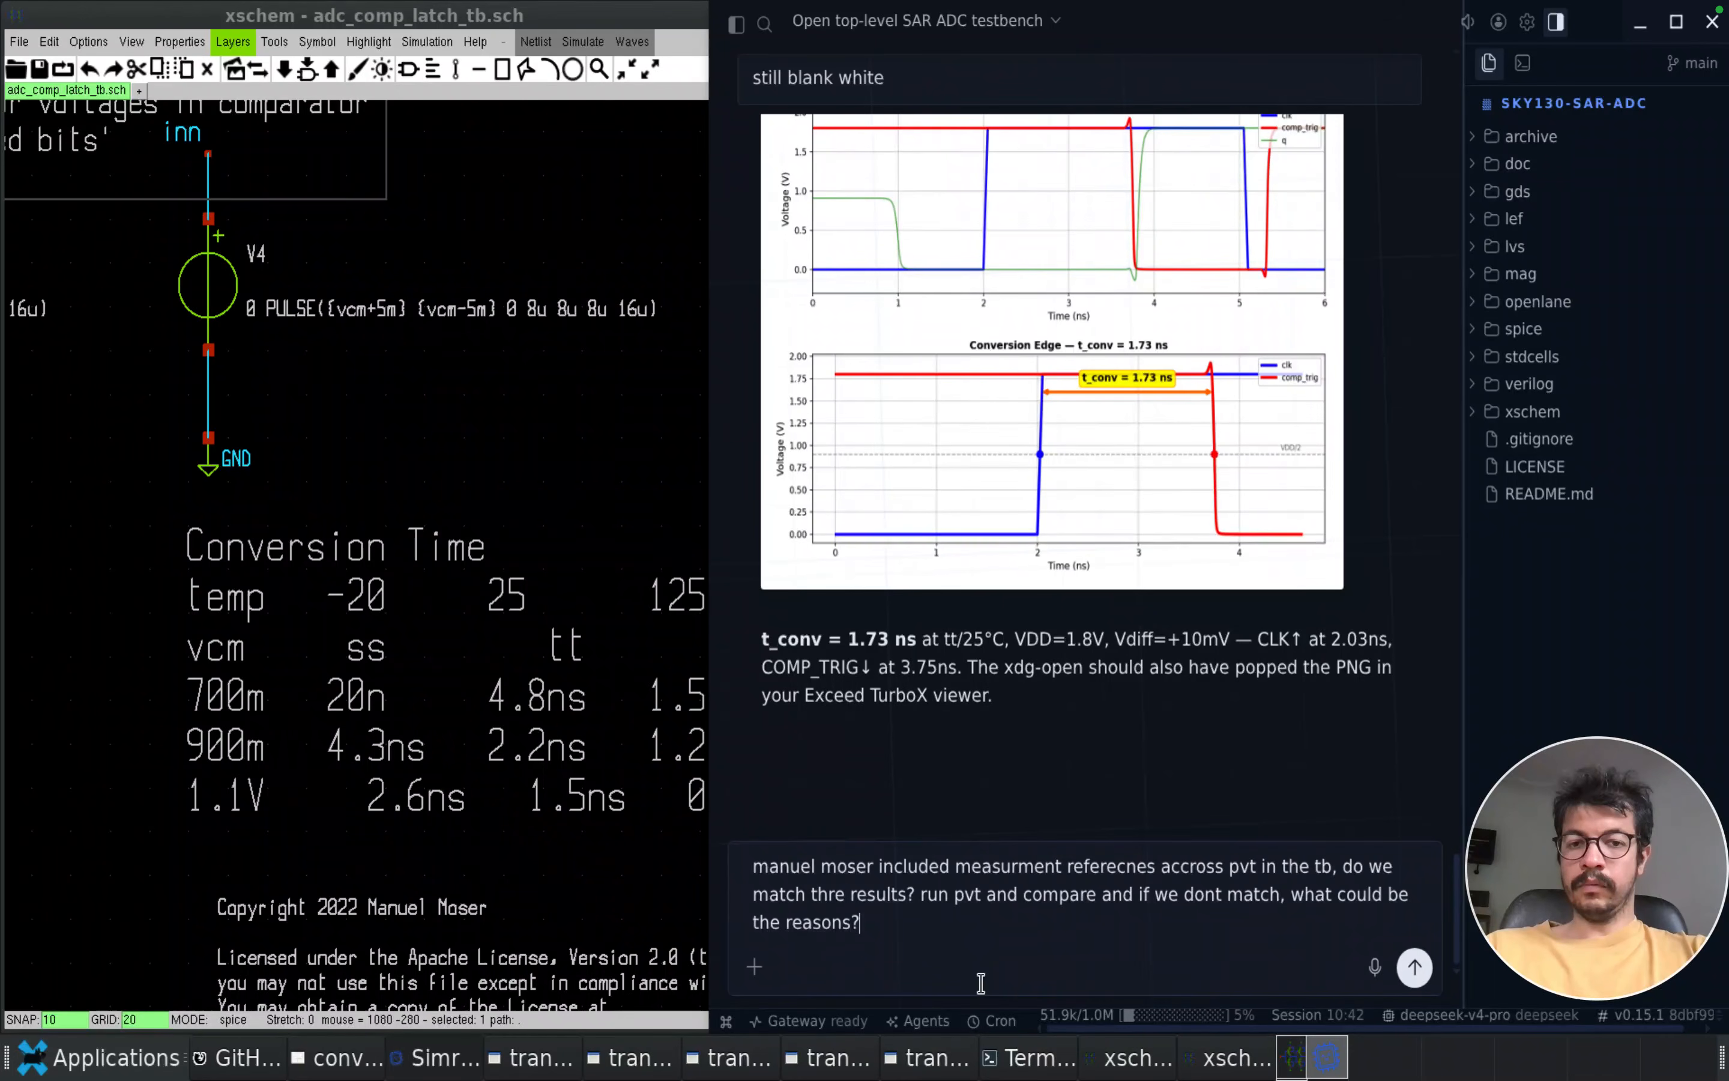
key("Return")
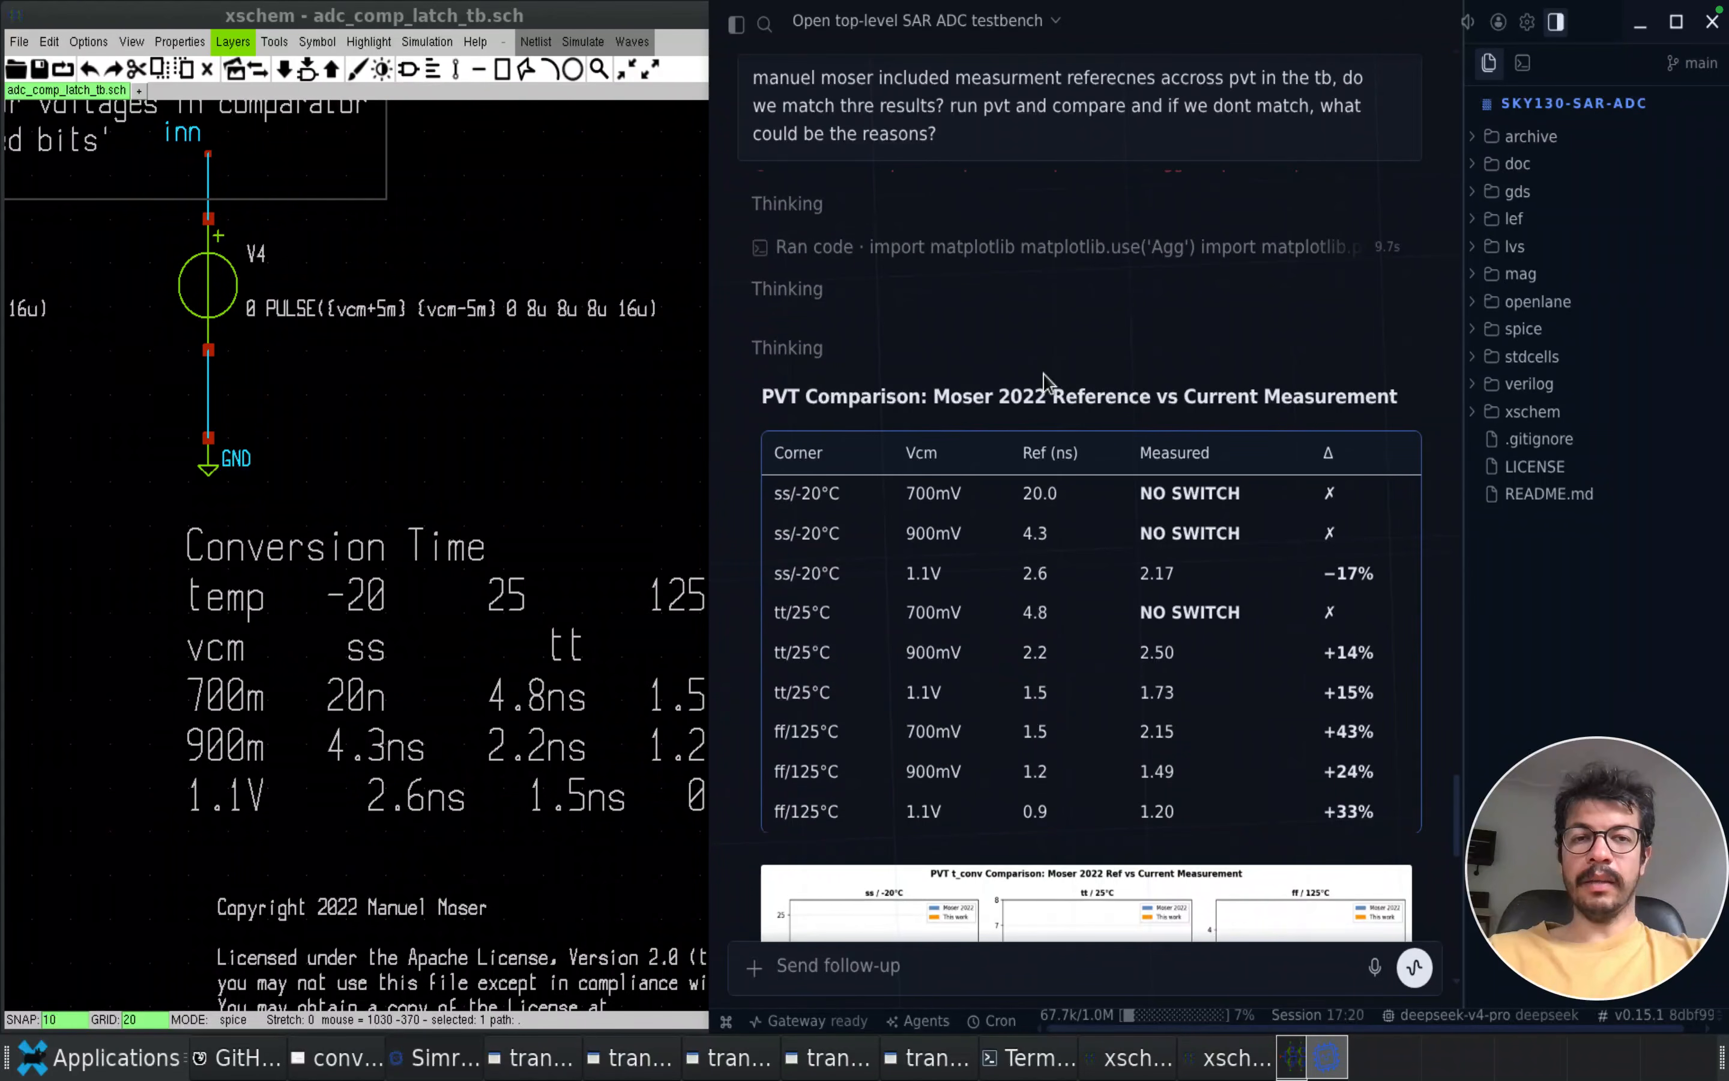
Review the agent's PVT comparison table, the conversion-time charts and its explanation of the discrepancies with the reference
scroll(1043, 372, "up", 3)
scroll(1039, 431, "down", 3)
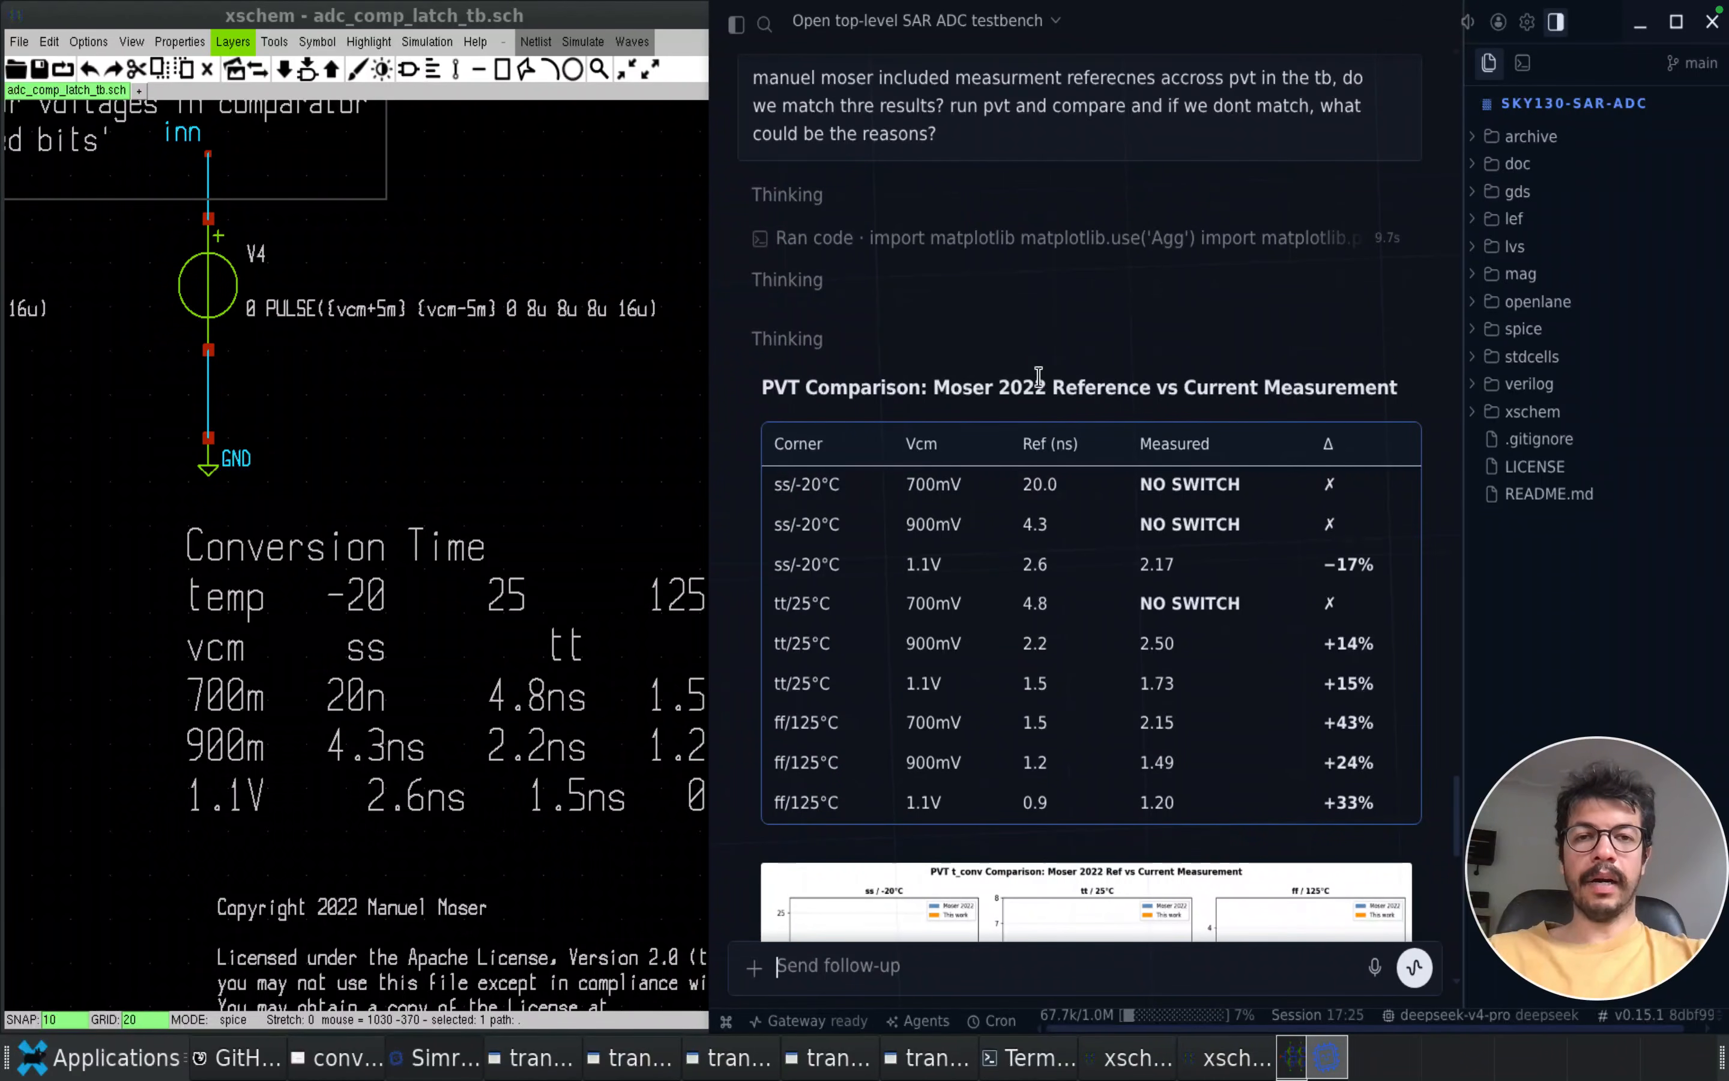
scroll(1038, 376, "down", 6)
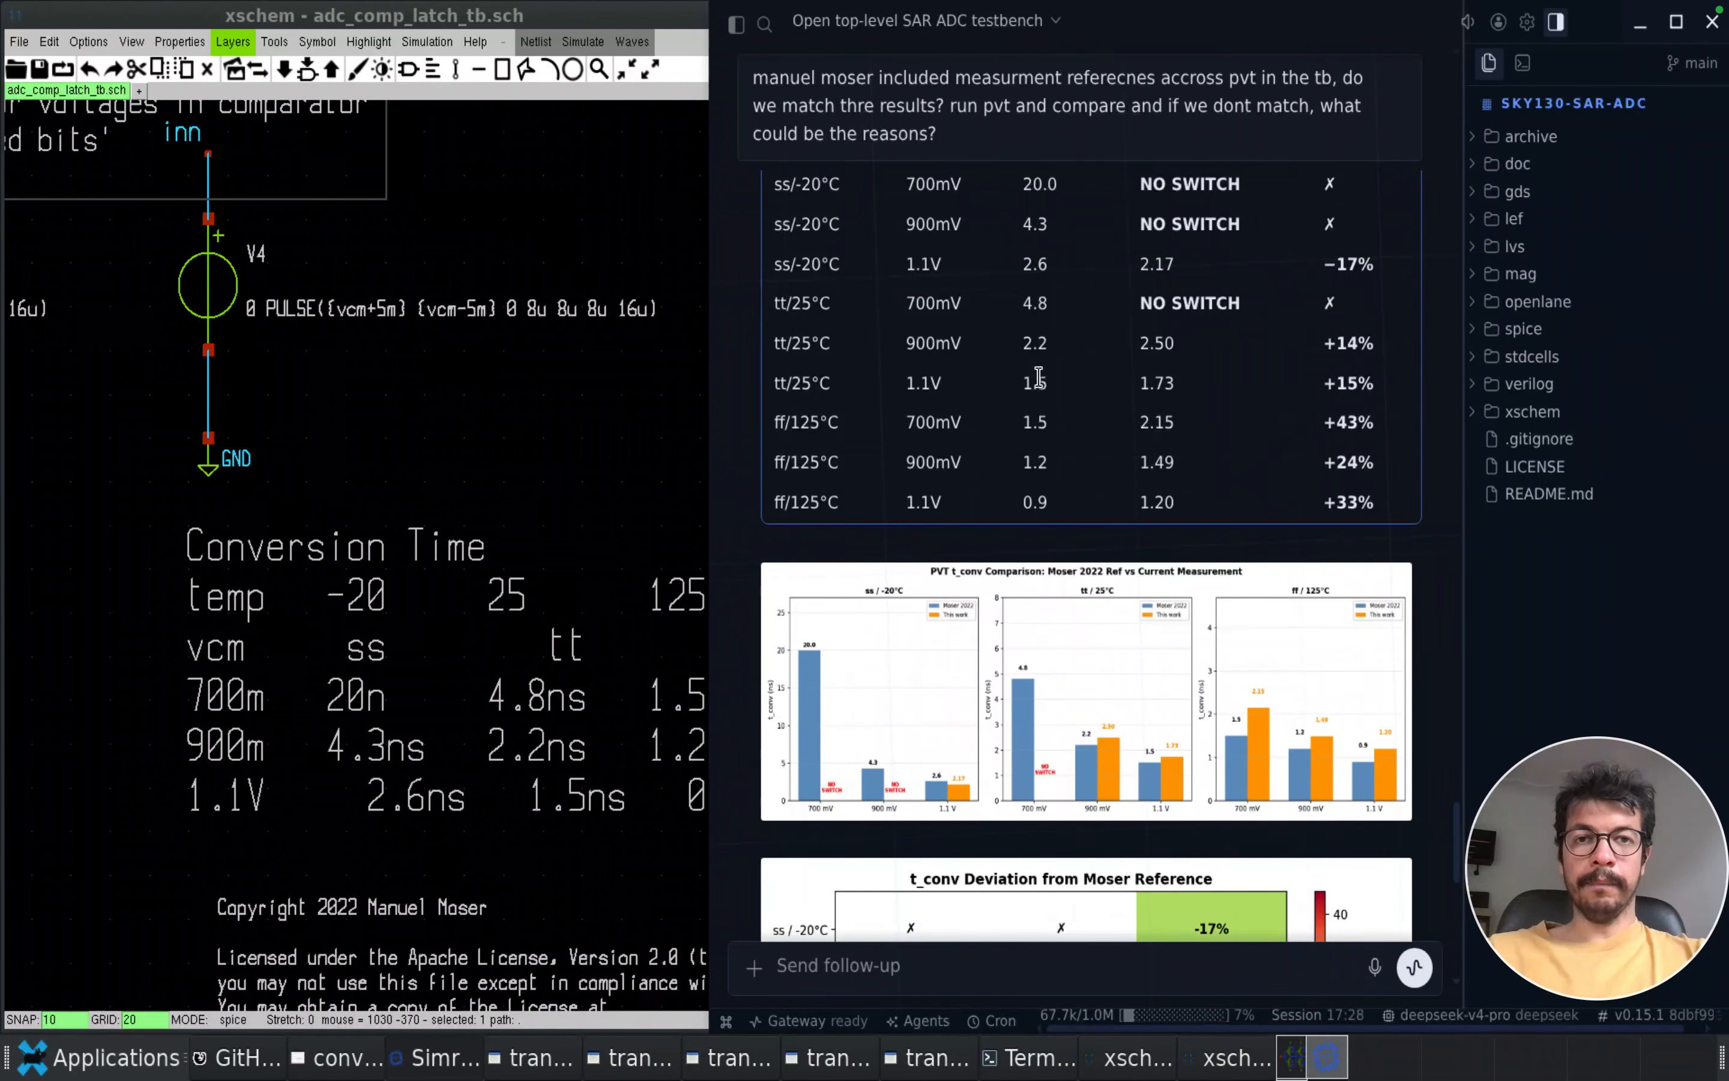
scroll(1040, 493, "up", 3)
scroll(1038, 489, "down", 3)
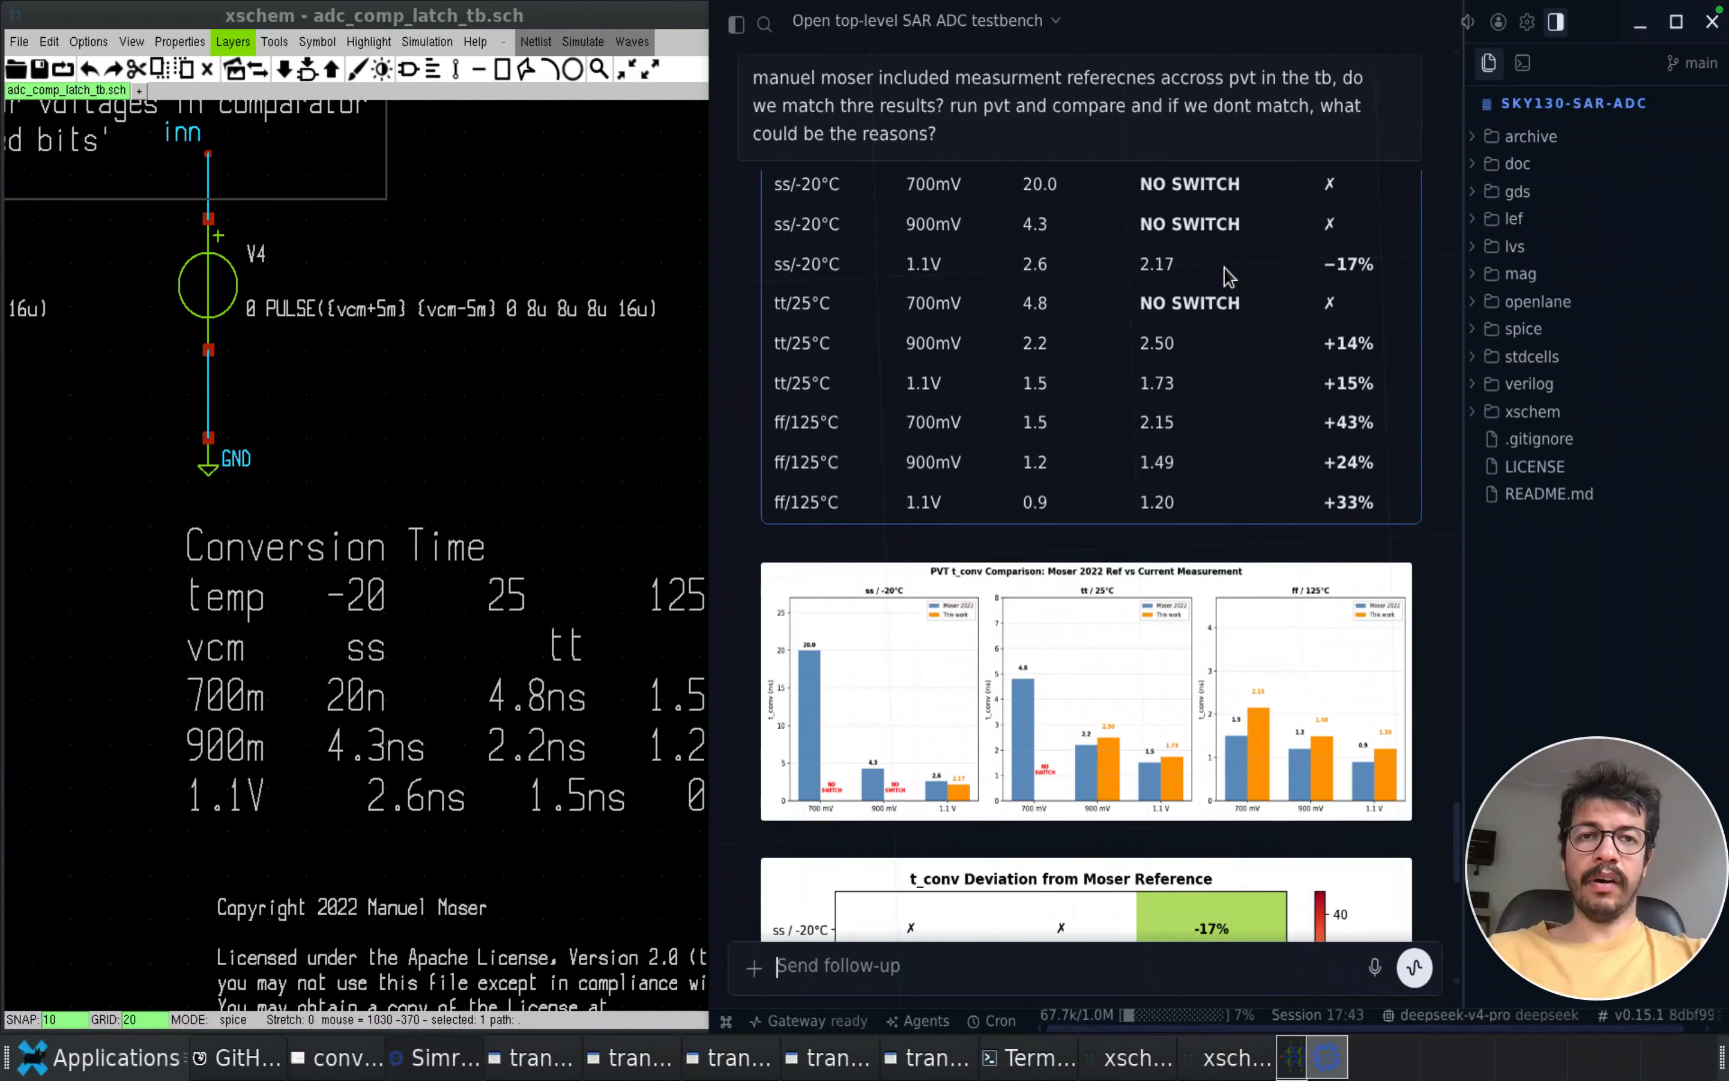
scroll(1229, 275, "up", 3)
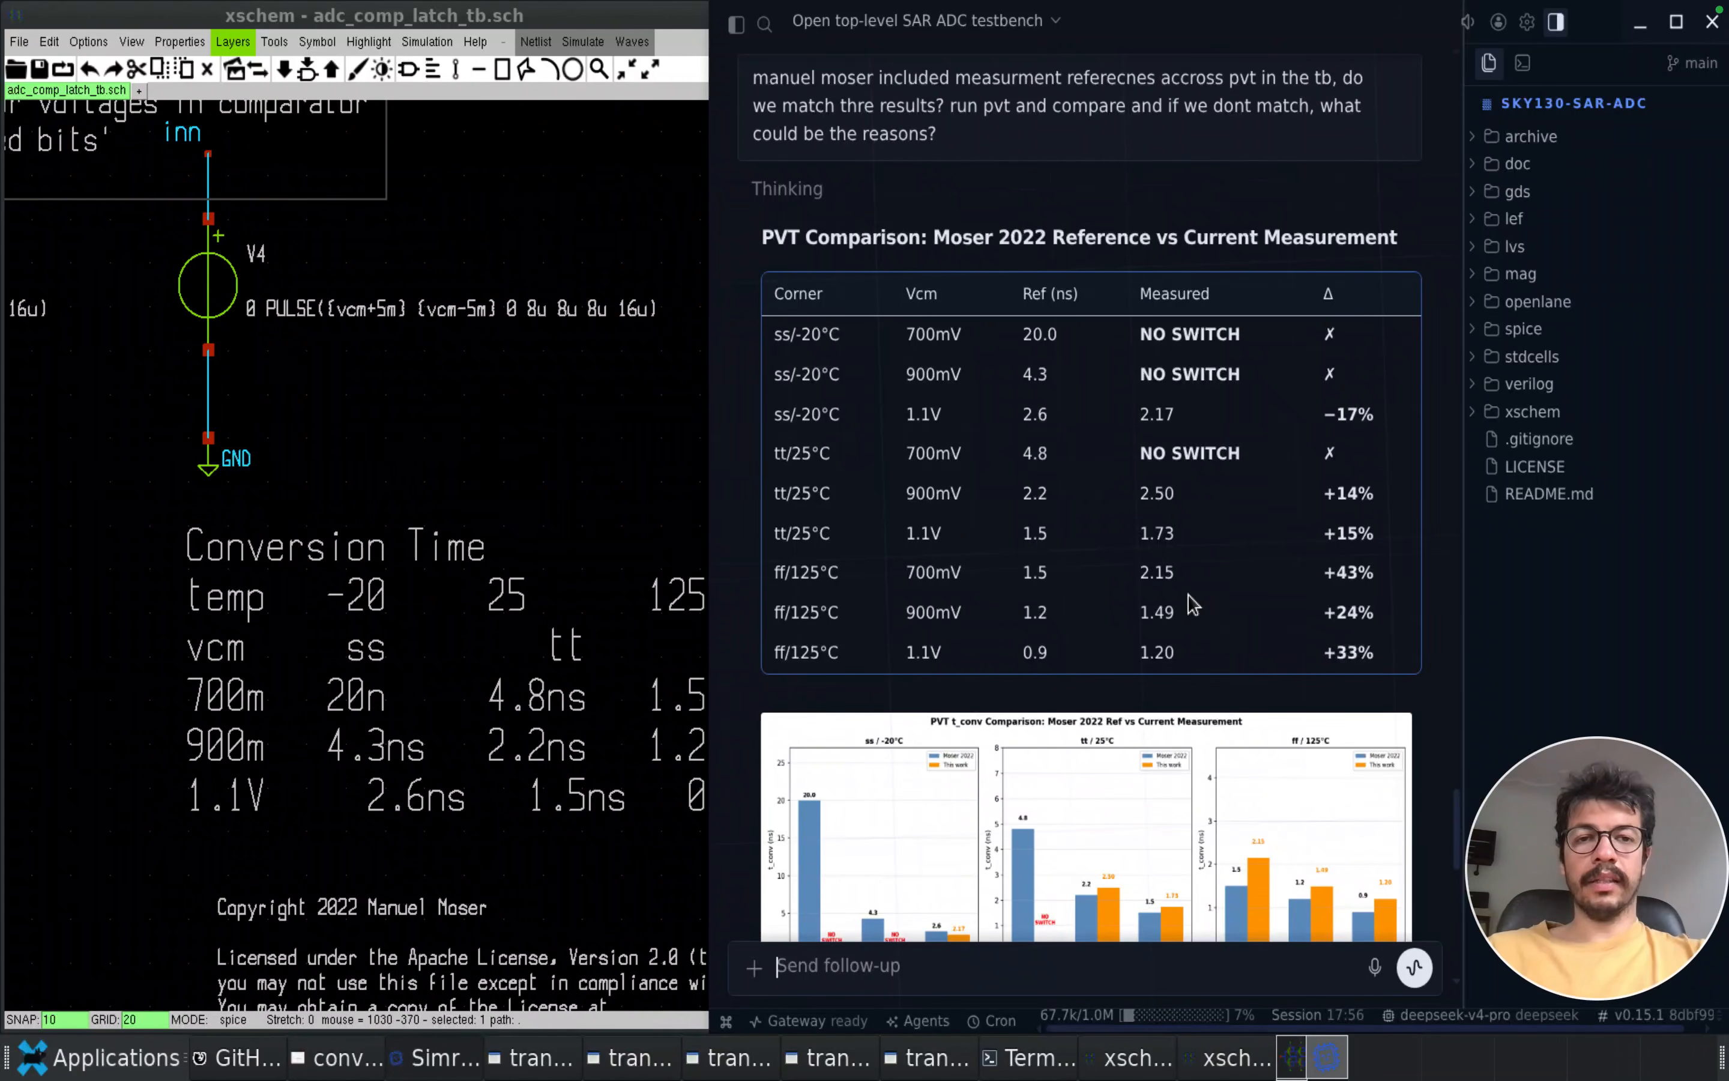
scroll(1187, 594, "down", 8)
scroll(1187, 594, "down", 8)
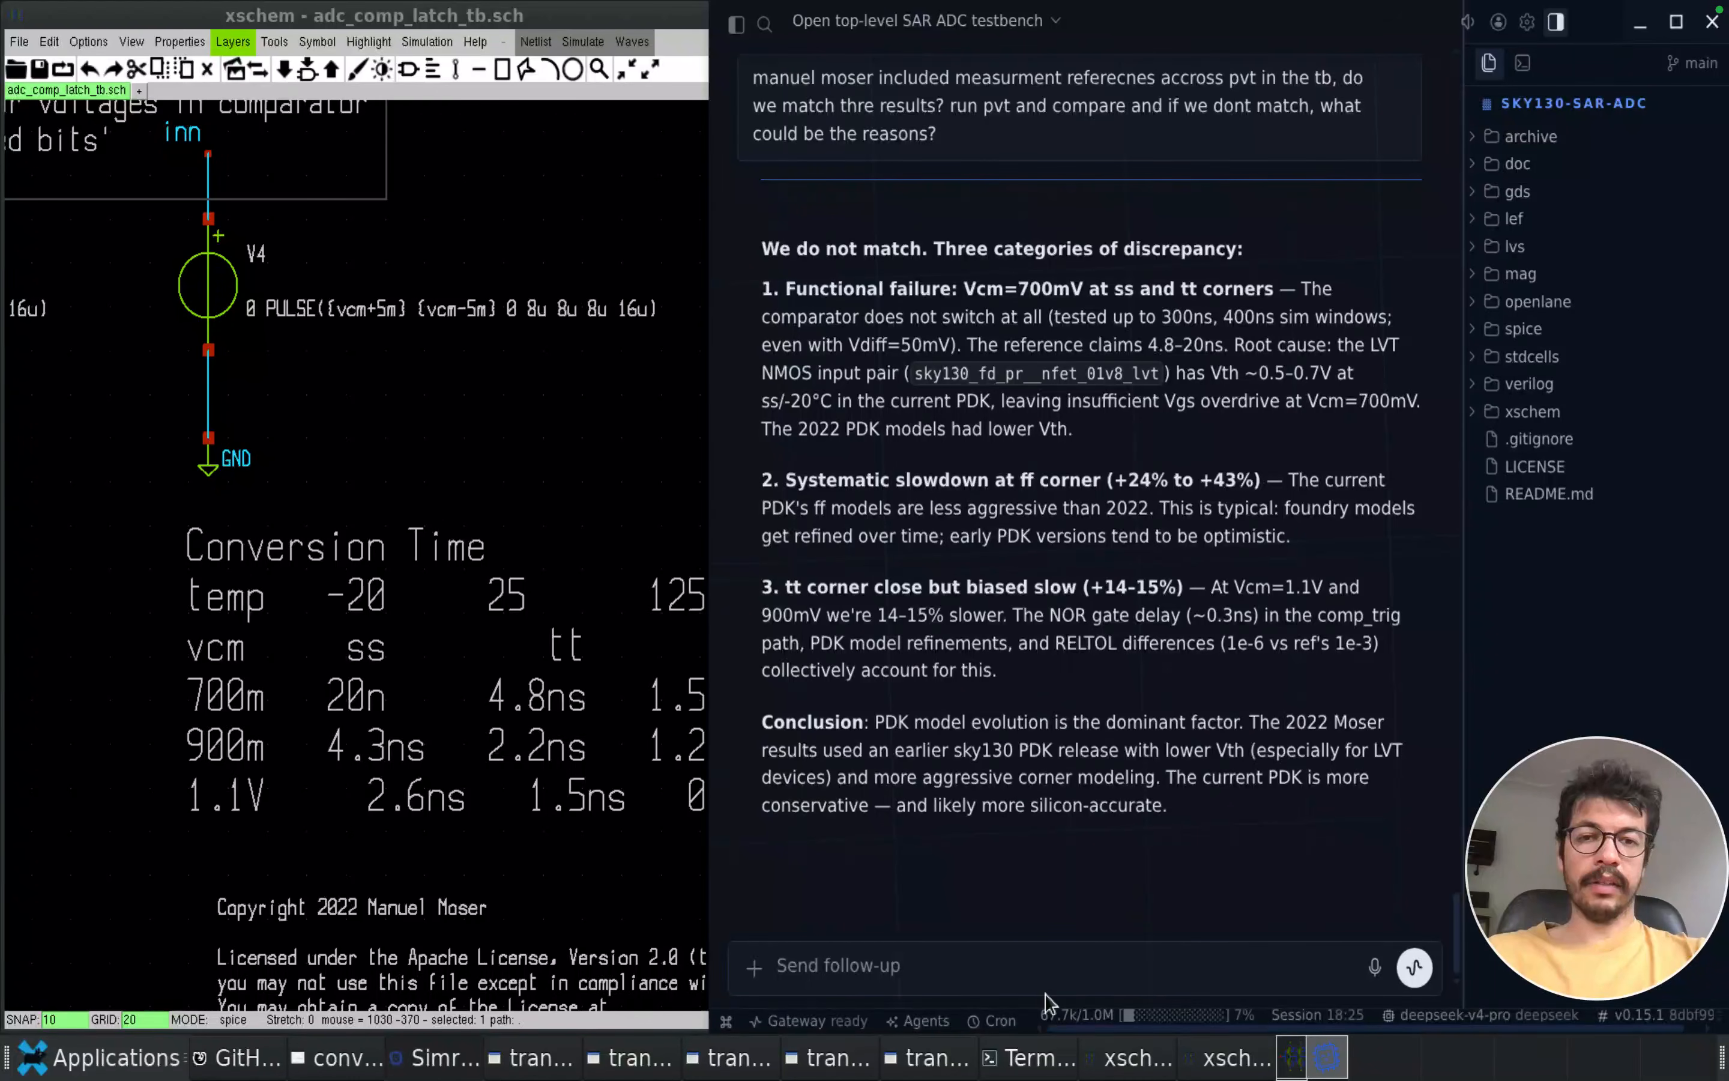
Ask the Simra agent to "please redesign for meeting the pvt close to reference with the new pdk"
left_click(1030, 973)
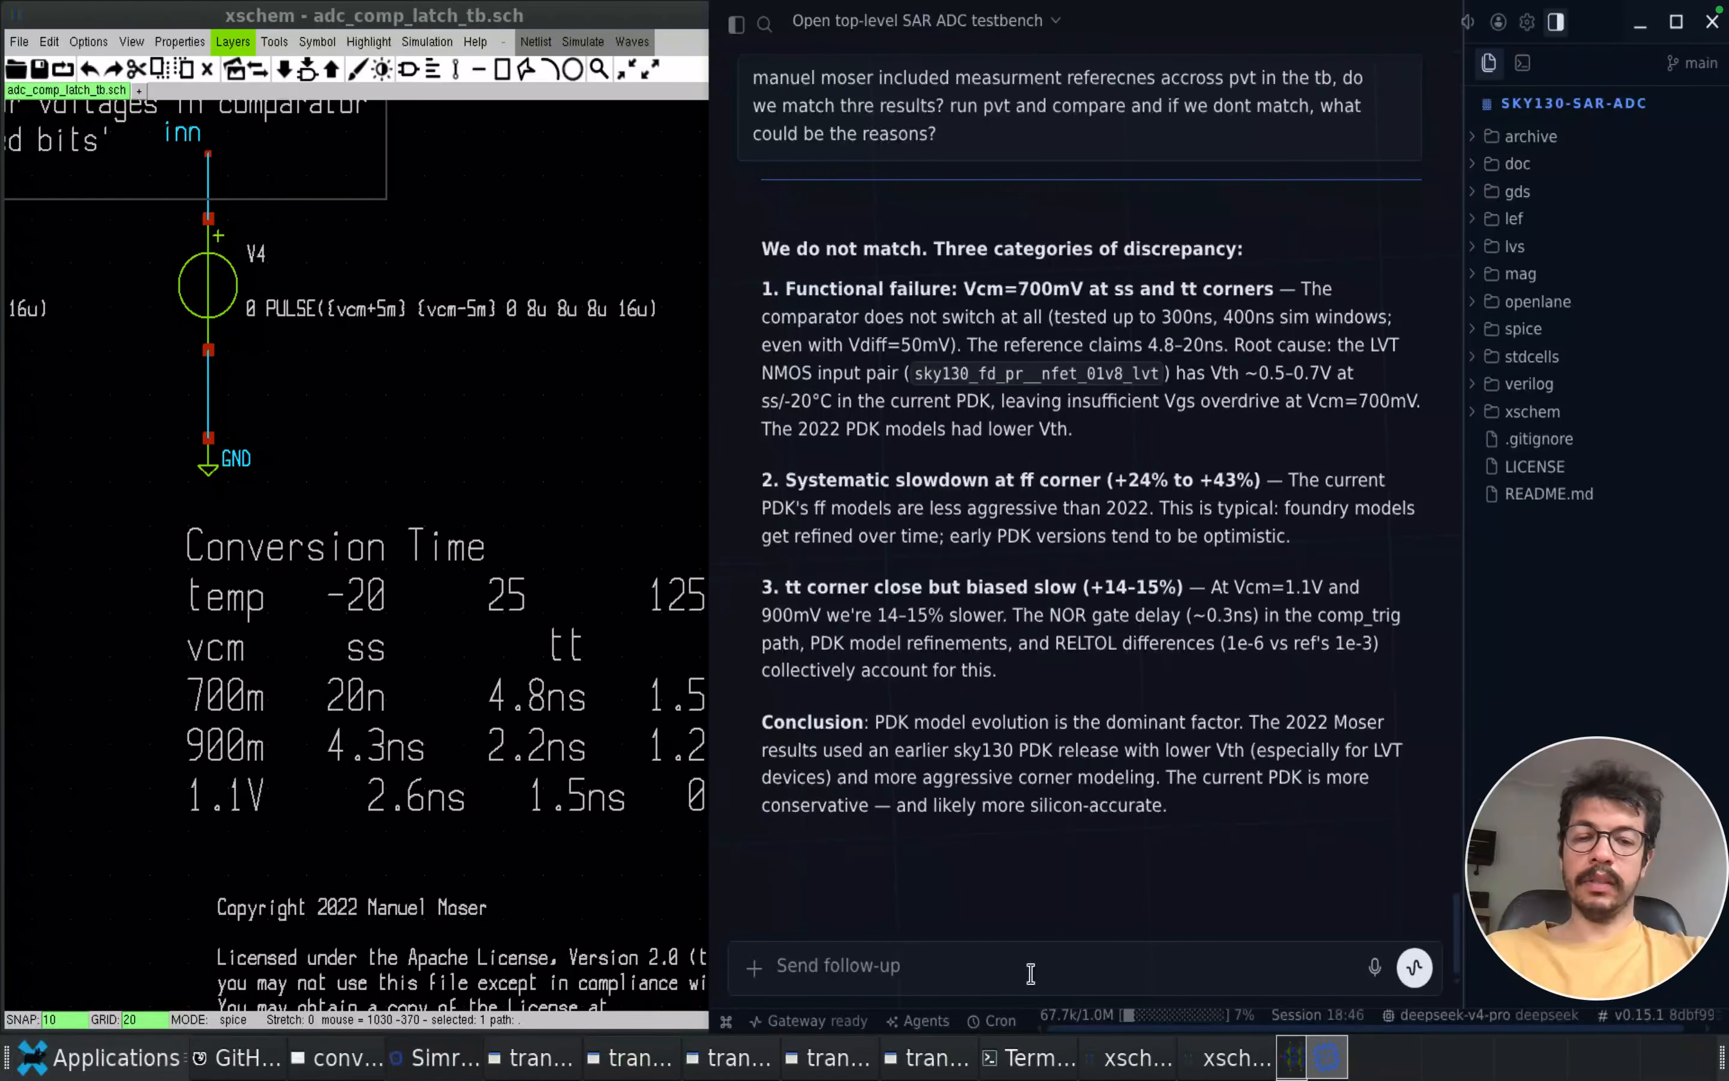
type("please redesign for meeting the pvt close to reference with the new pdk")
key("Return")
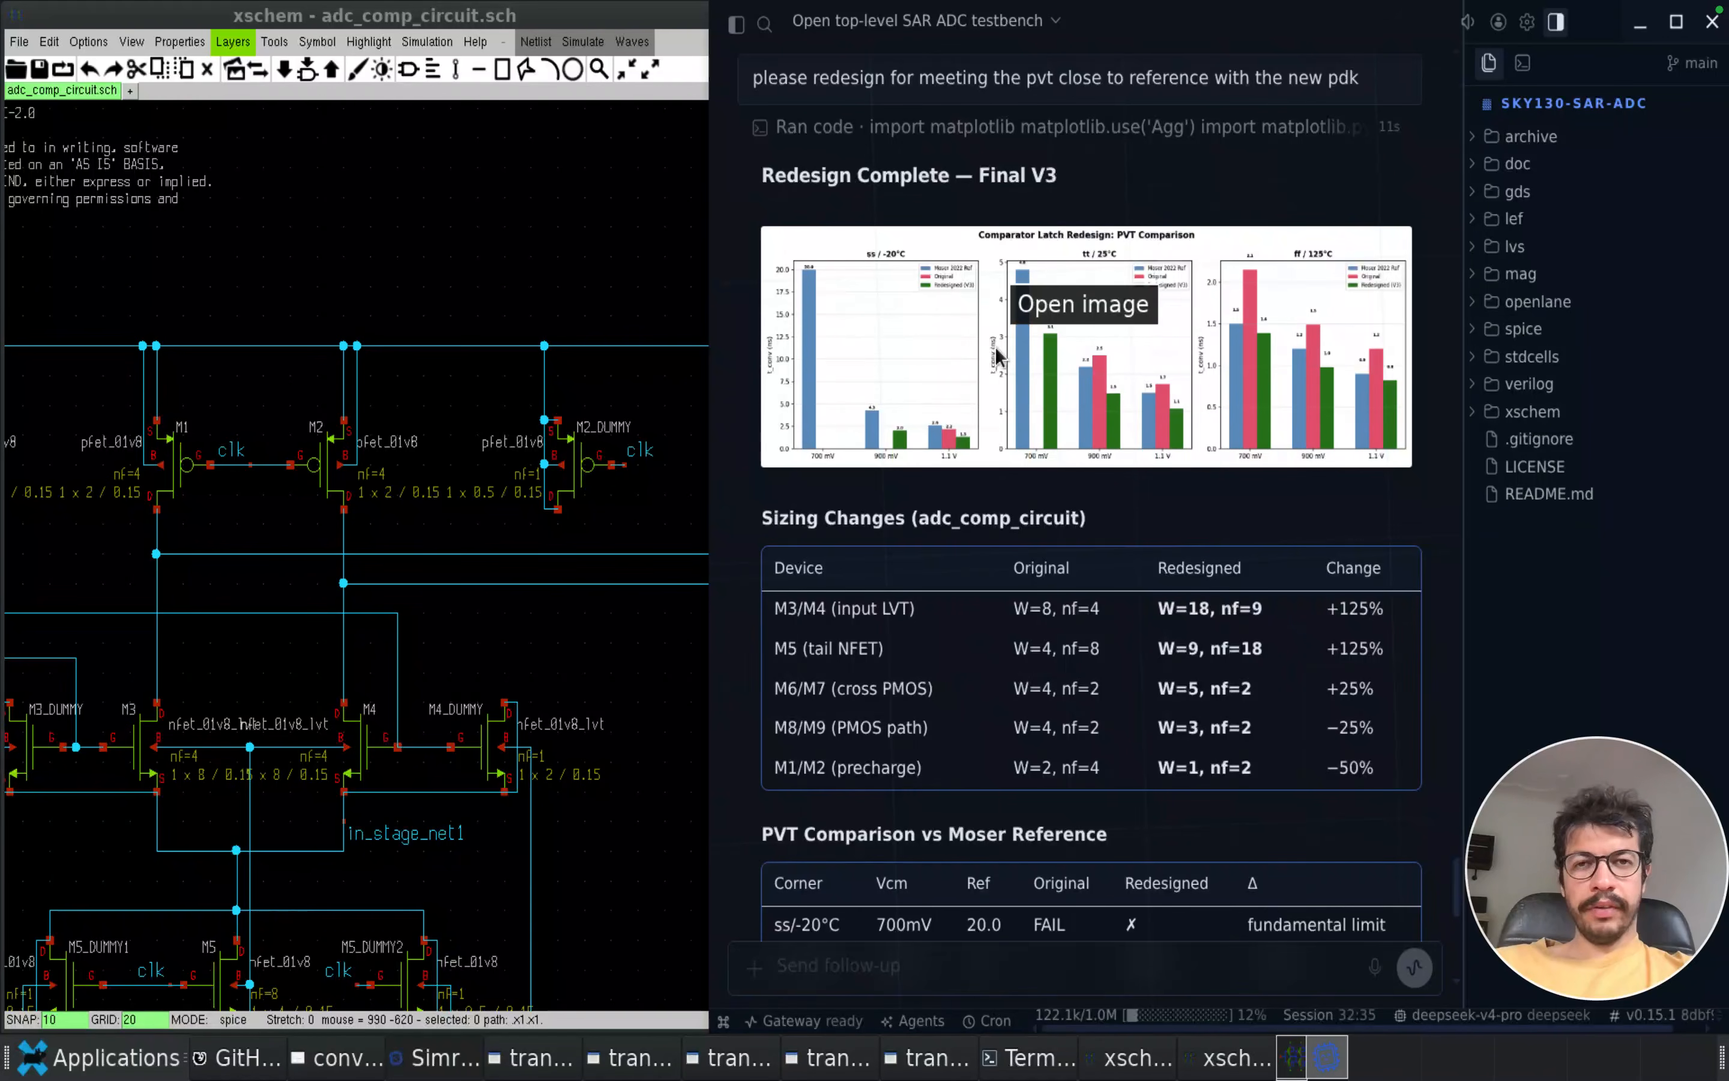
Compare the agent's sizing changes for adc_comp_circuit with the transistors in the xschem schematic, including the M8/M9 PMOS pair
scroll(1040, 577, "down", 3)
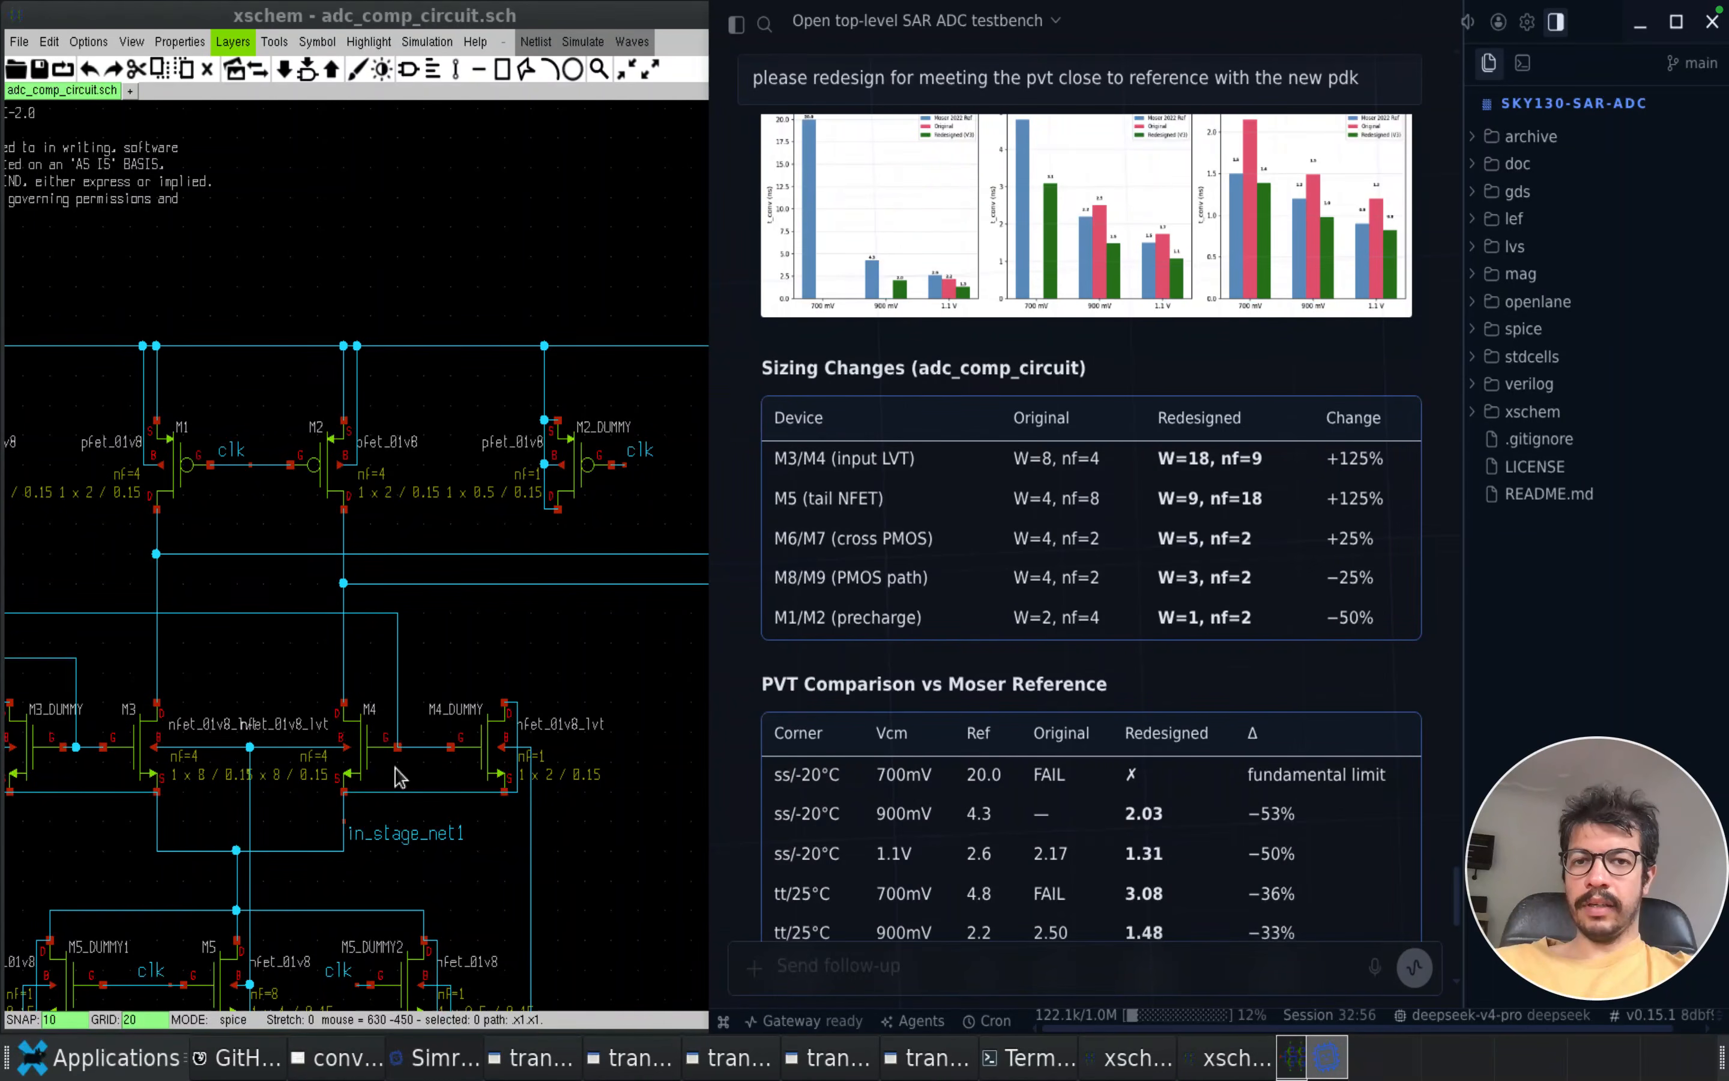
left_click(568, 740)
left_click(1080, 577)
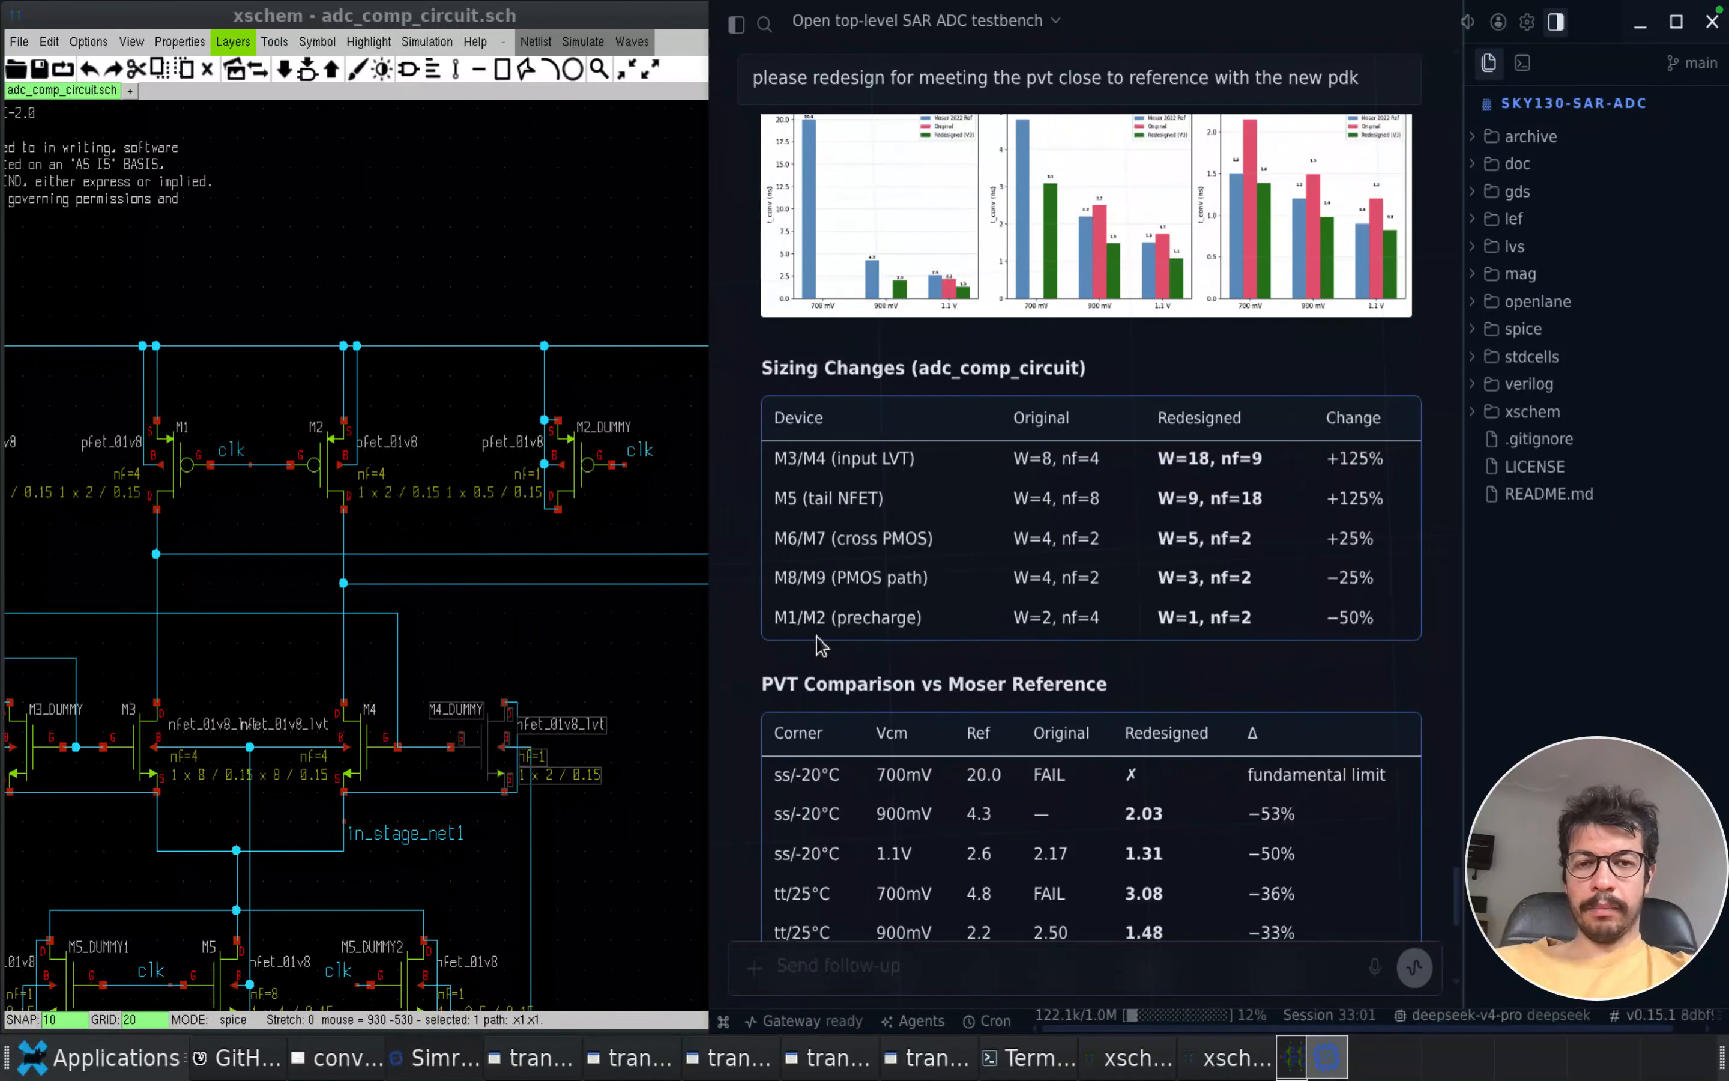
left_click(468, 643)
key("f")
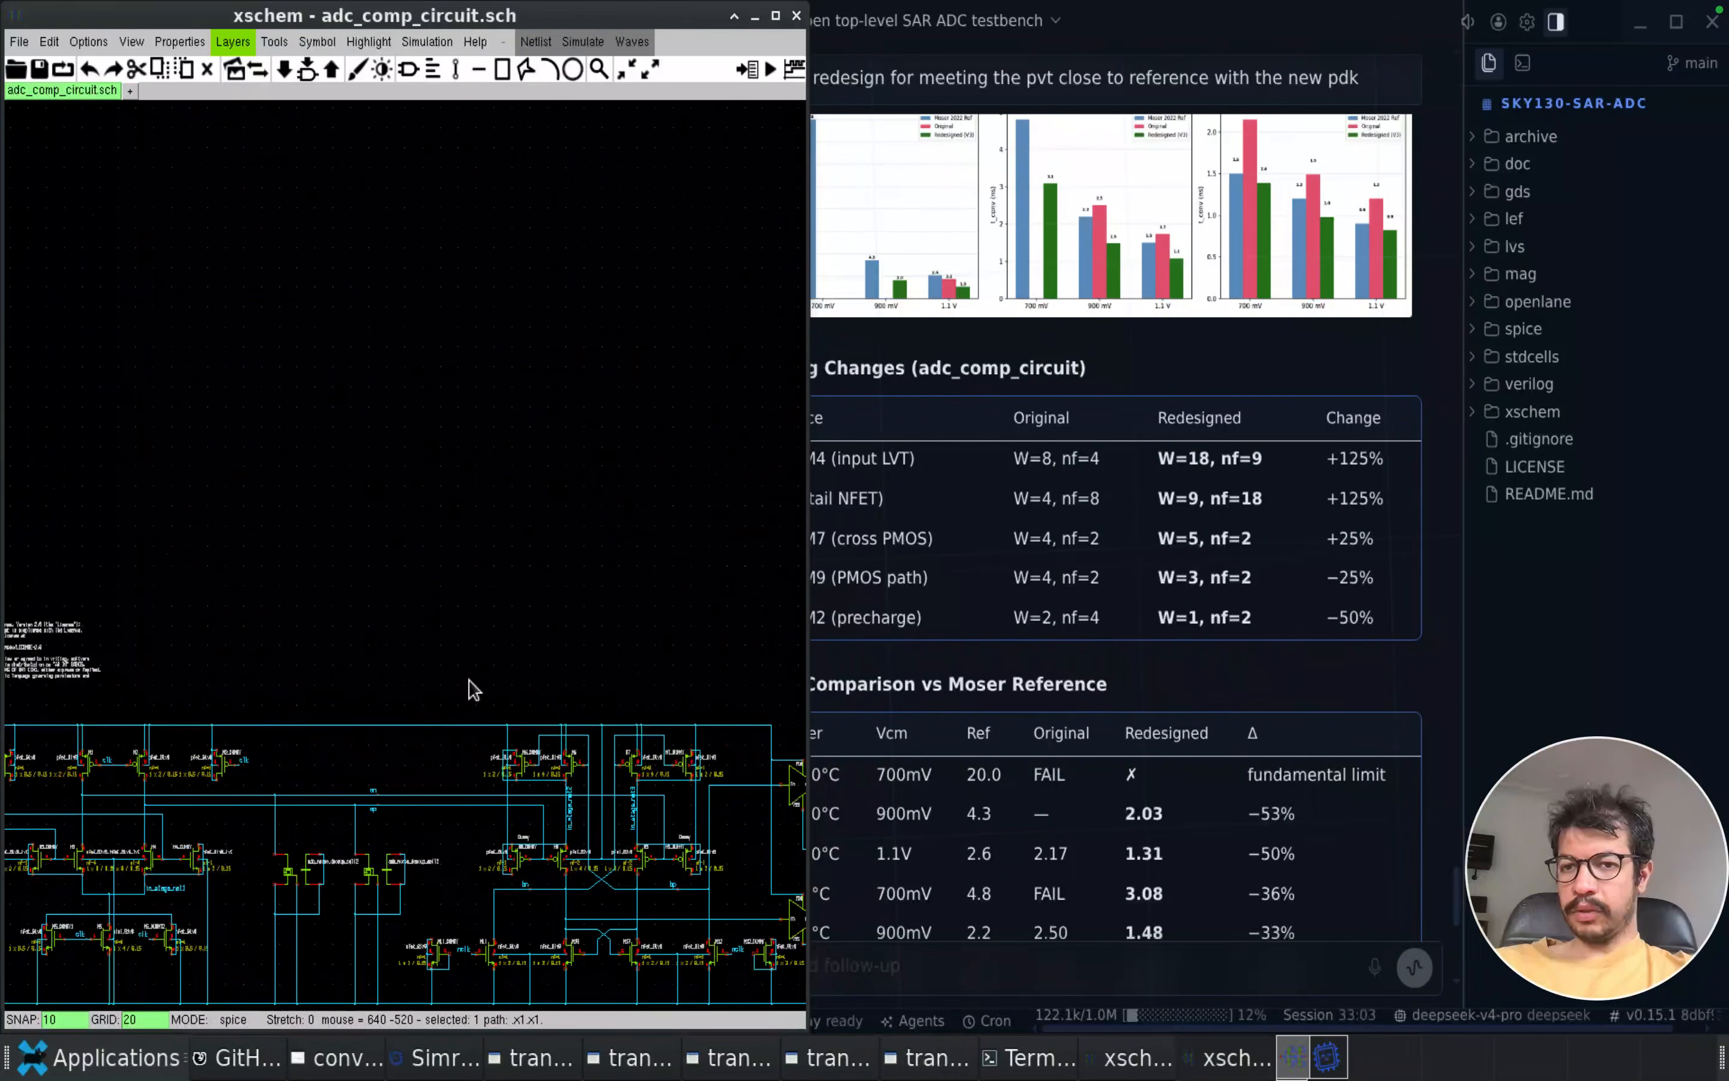
scroll(646, 951, "up", 8)
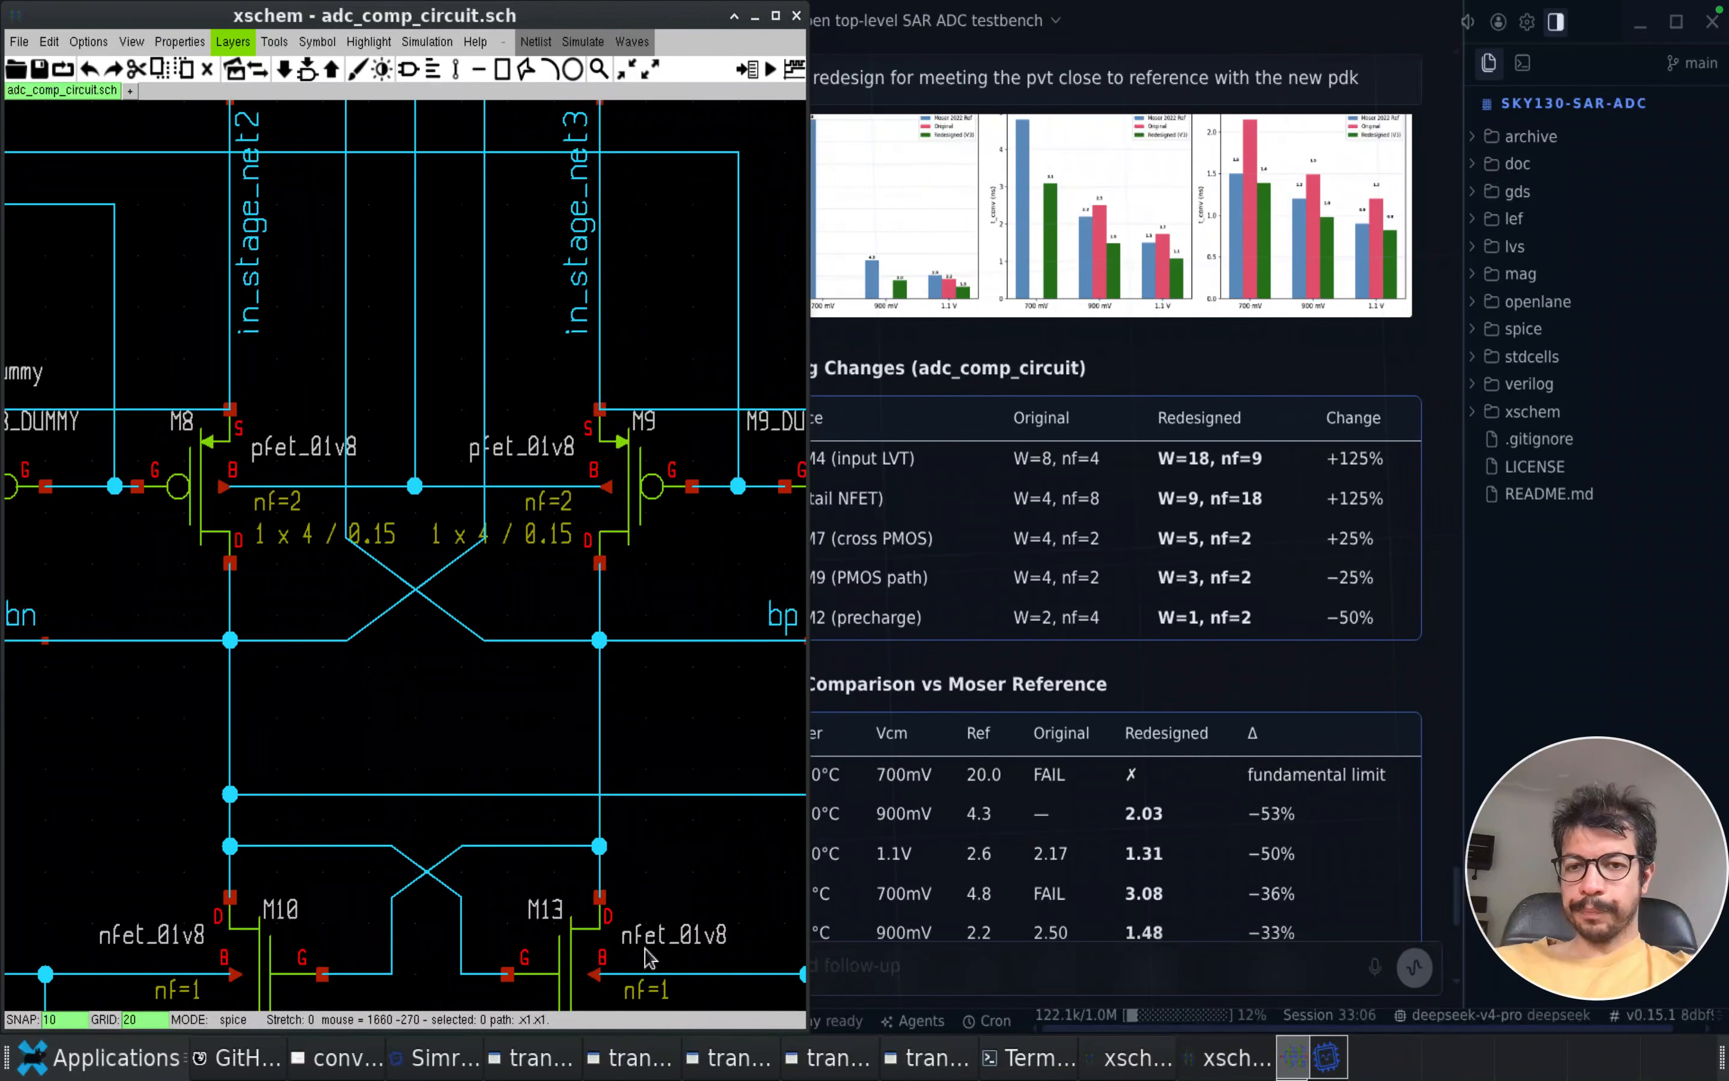
left_click(1203, 651)
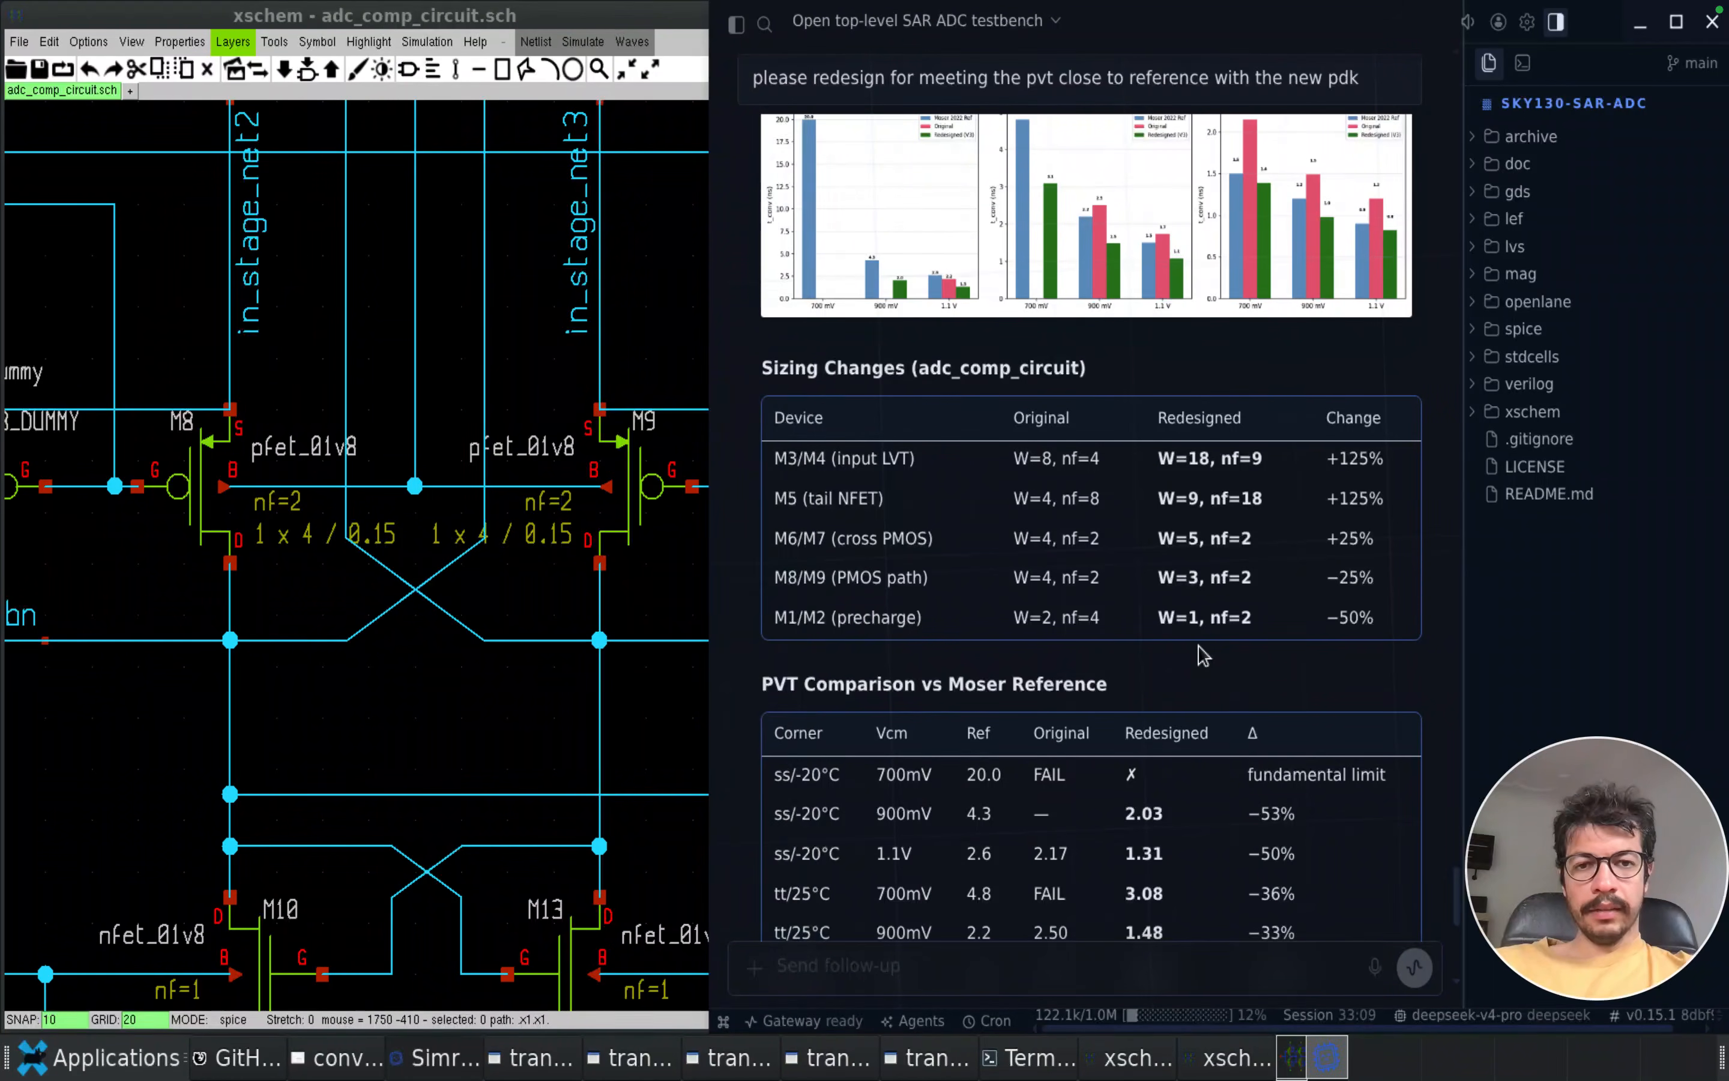
Examine the redesign's PVT comparison against the reference, its sizing table, the key outcomes and the tuned netlist's location
scroll(1203, 652, "down", 6)
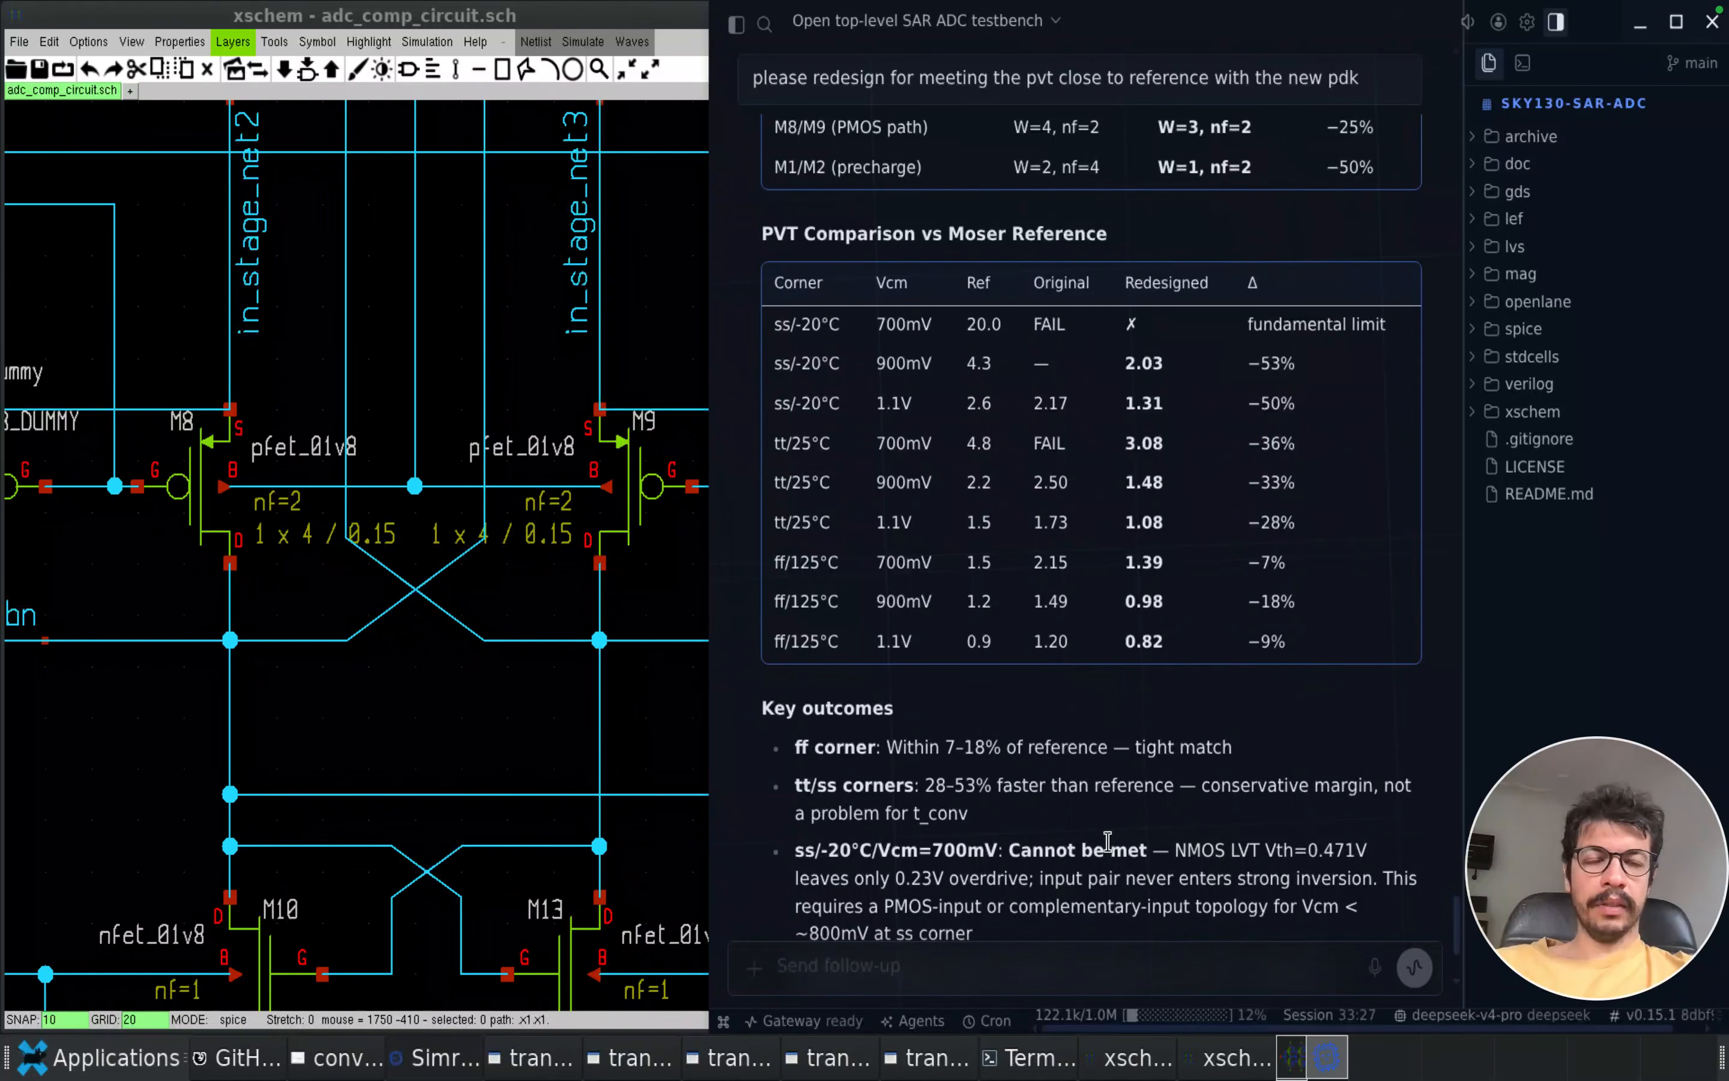
scroll(1106, 842, "down", 5)
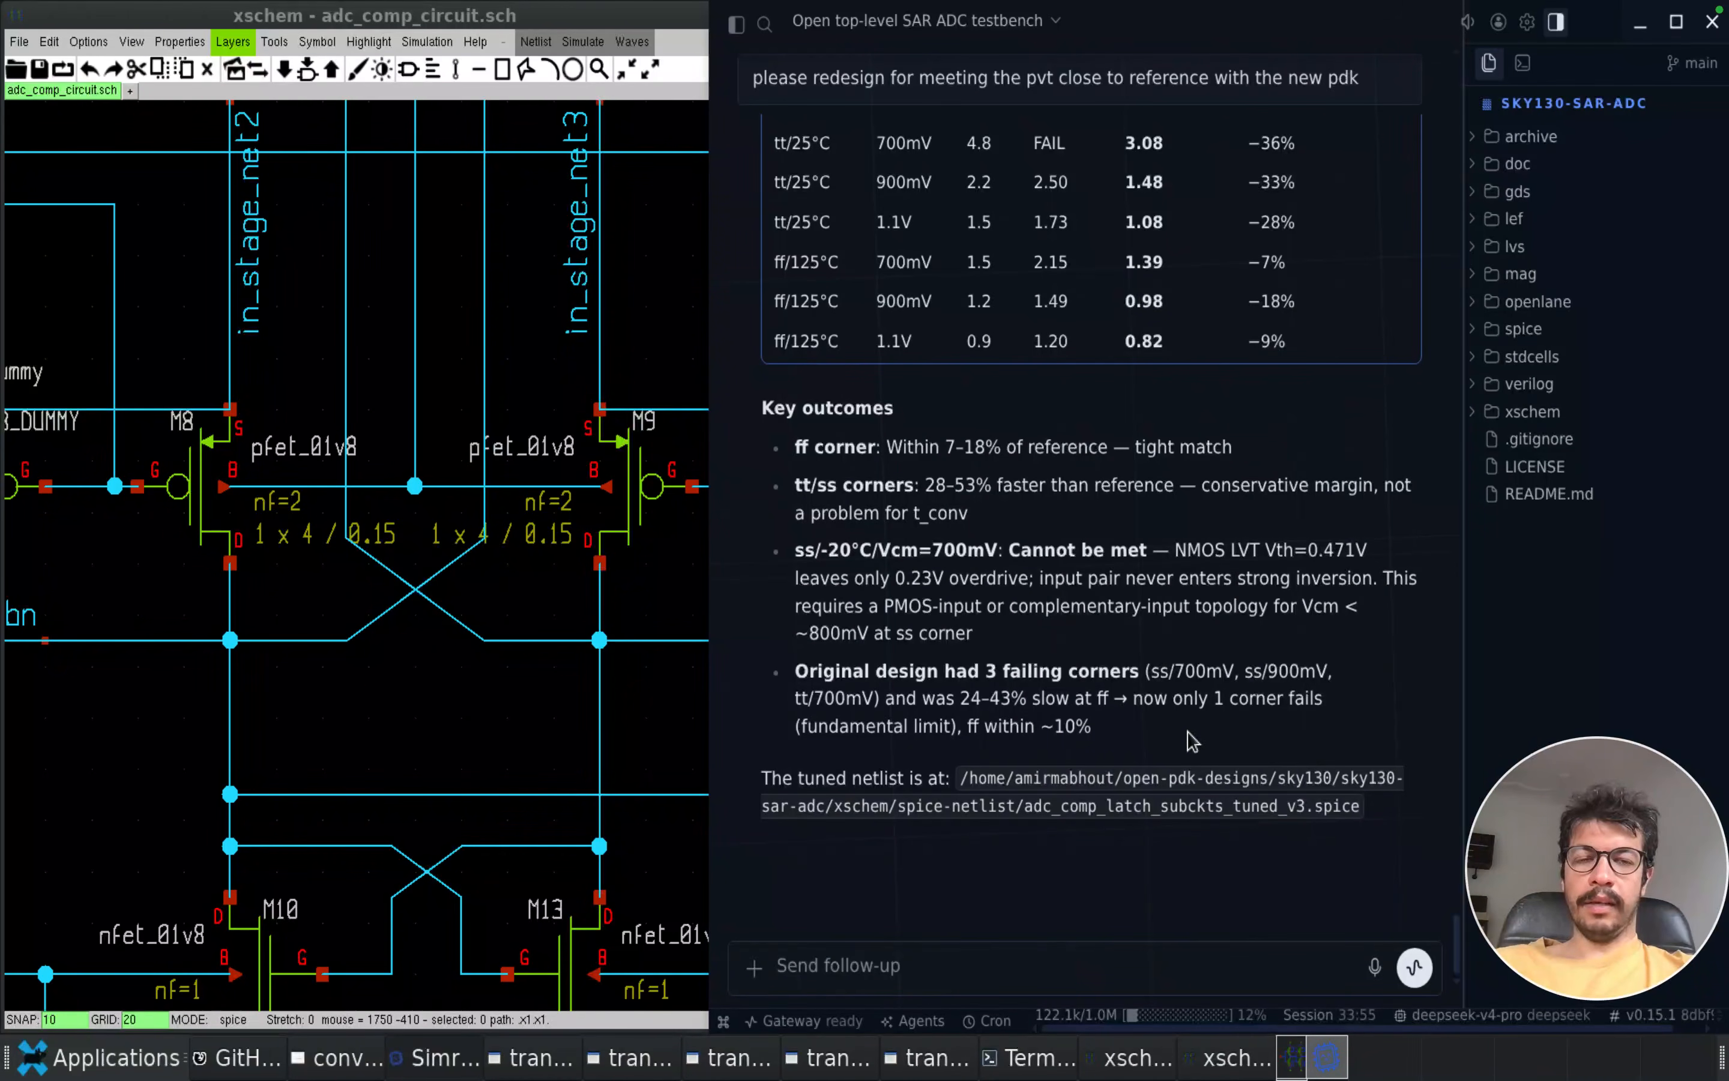
scroll(1127, 600, "up", 2)
scroll(1126, 600, "up", 2)
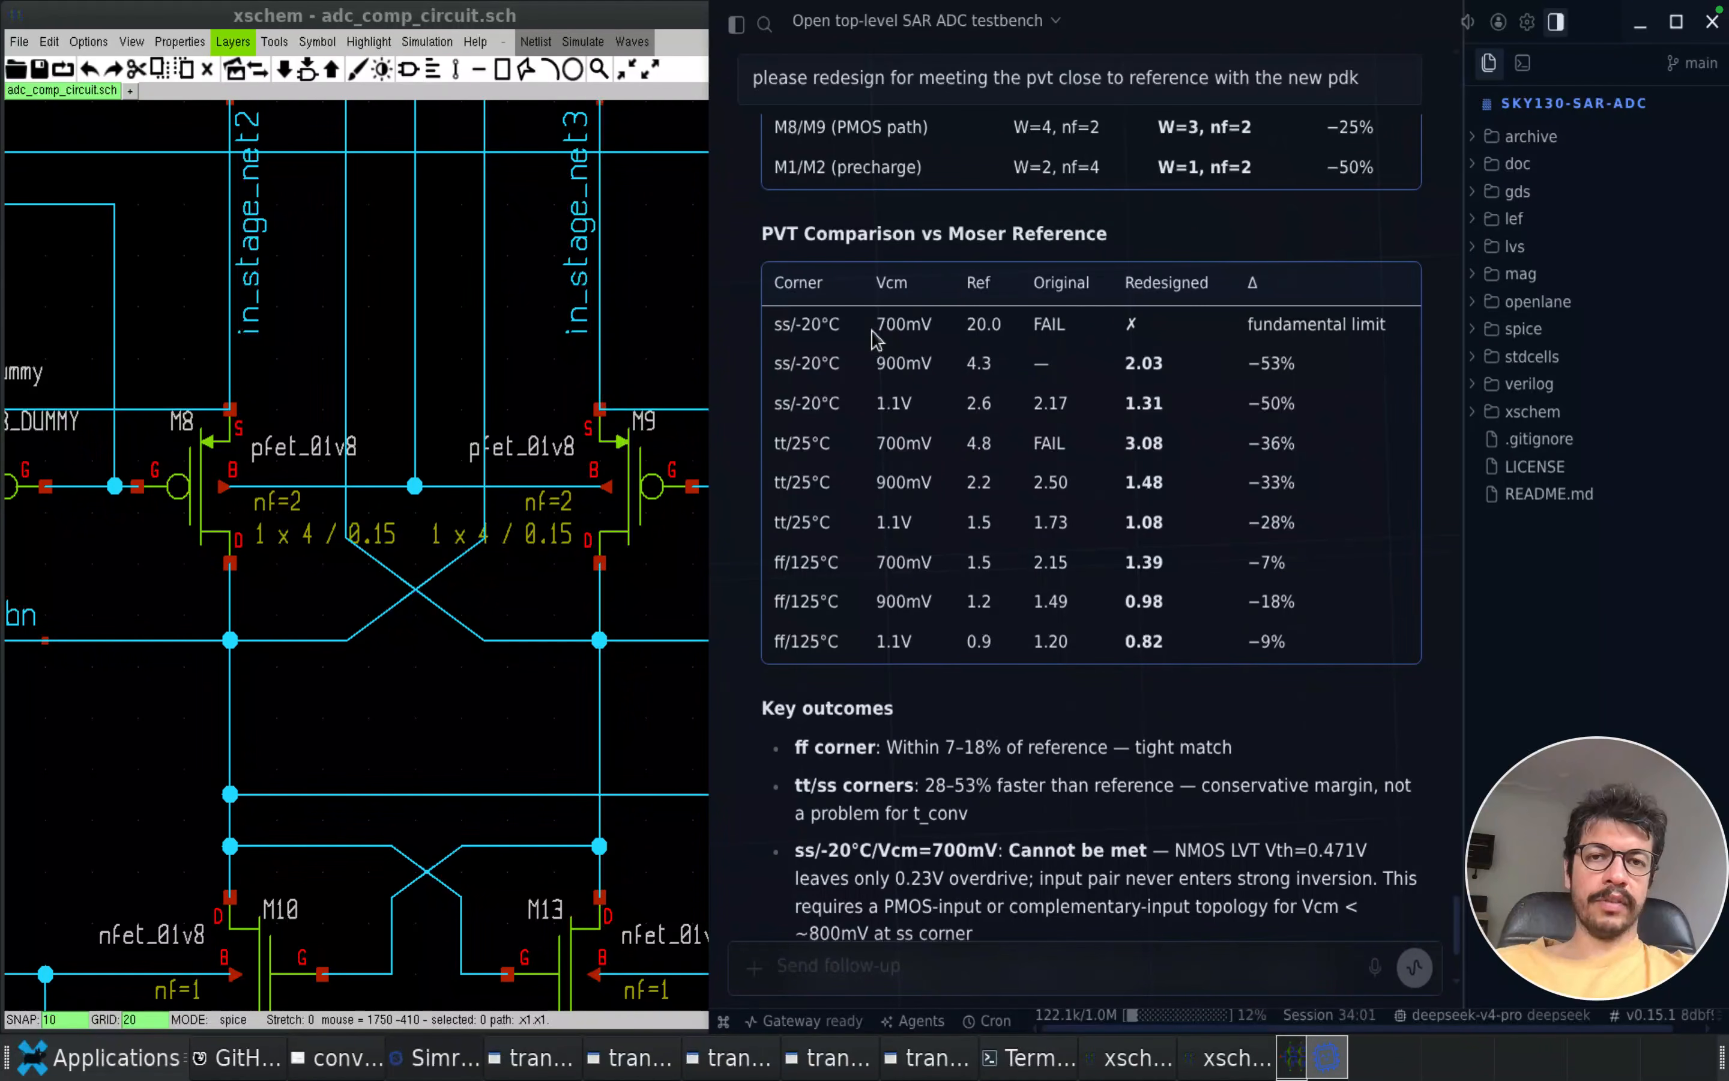
scroll(1022, 747, "down", 4)
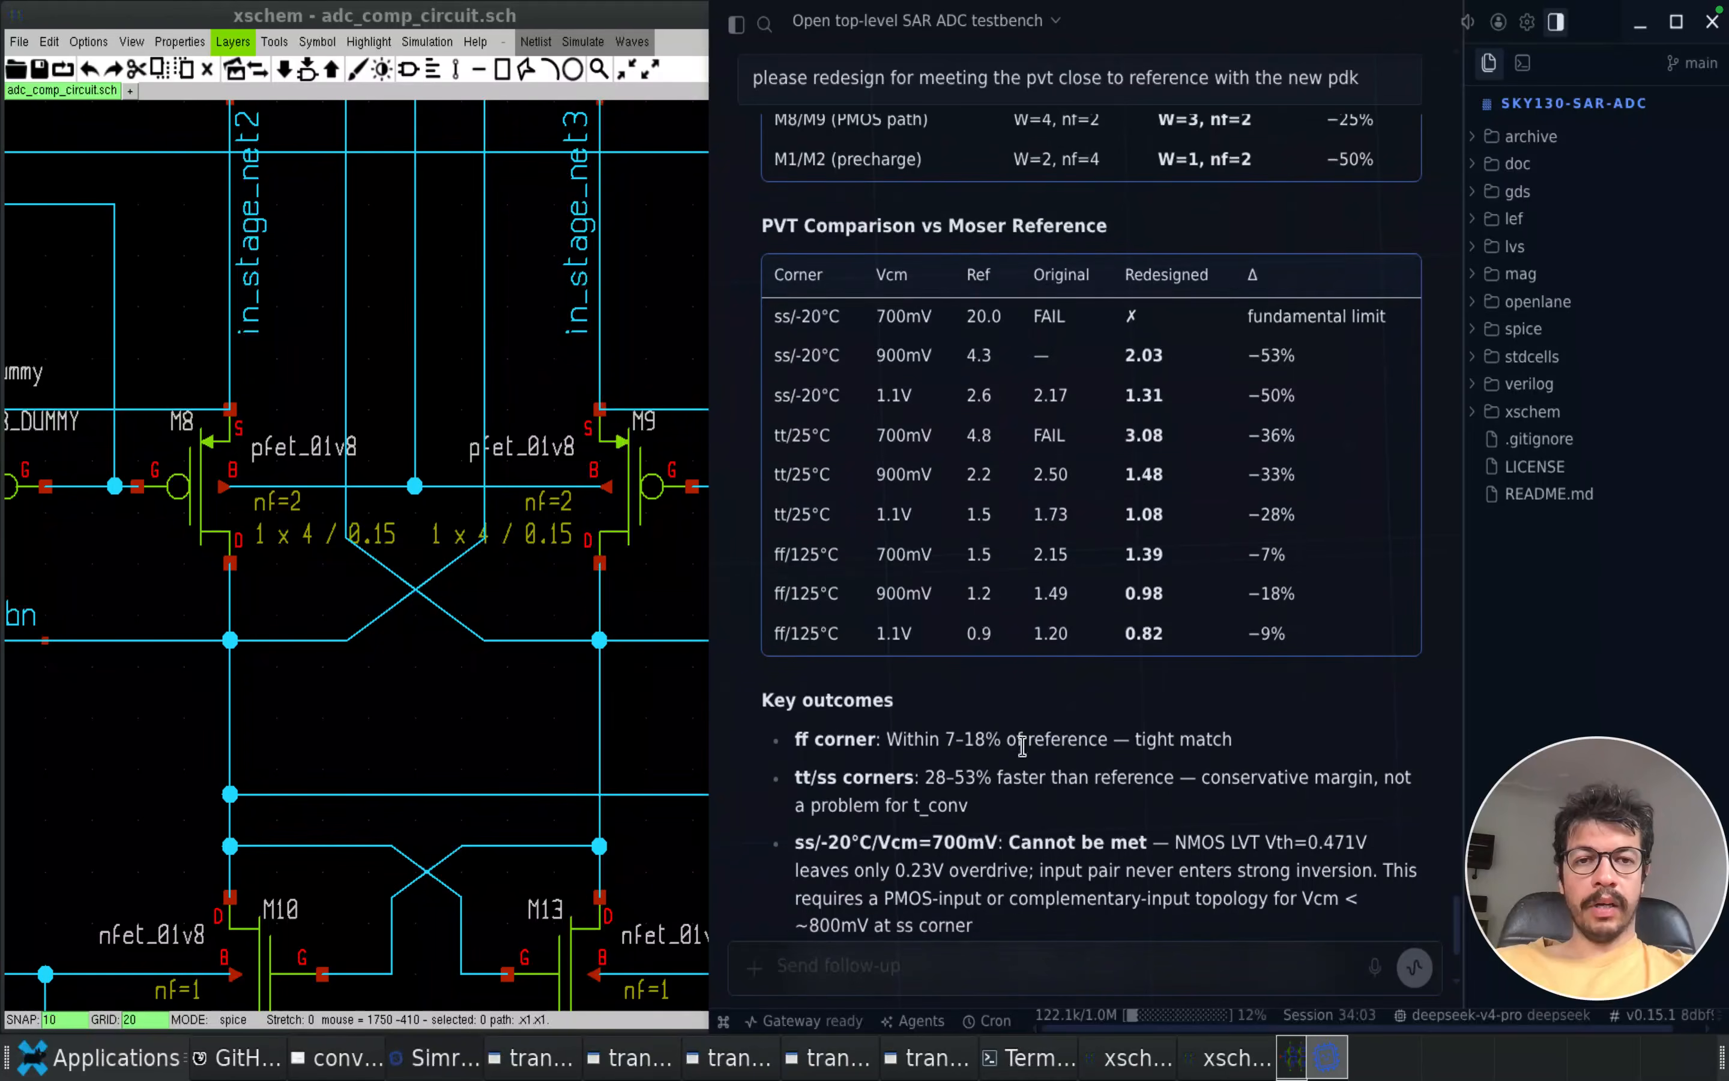
scroll(1020, 586, "up", 4)
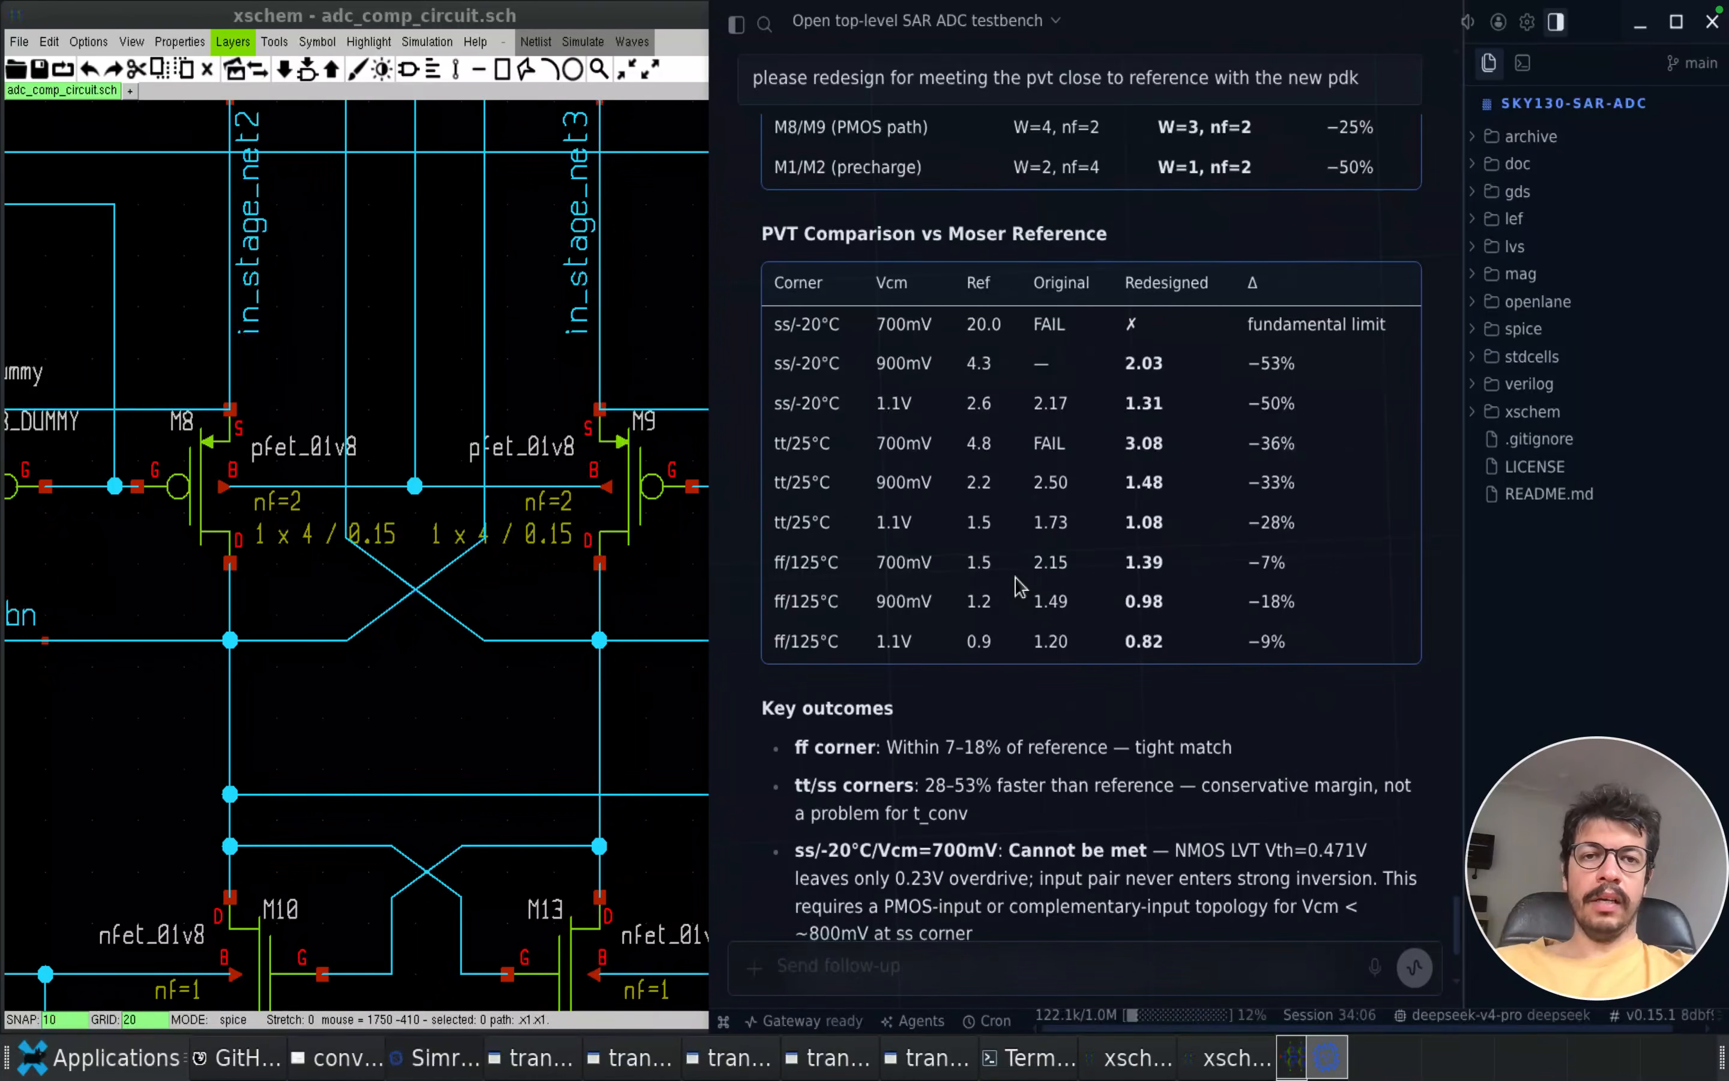
scroll(1018, 586, "up", 6)
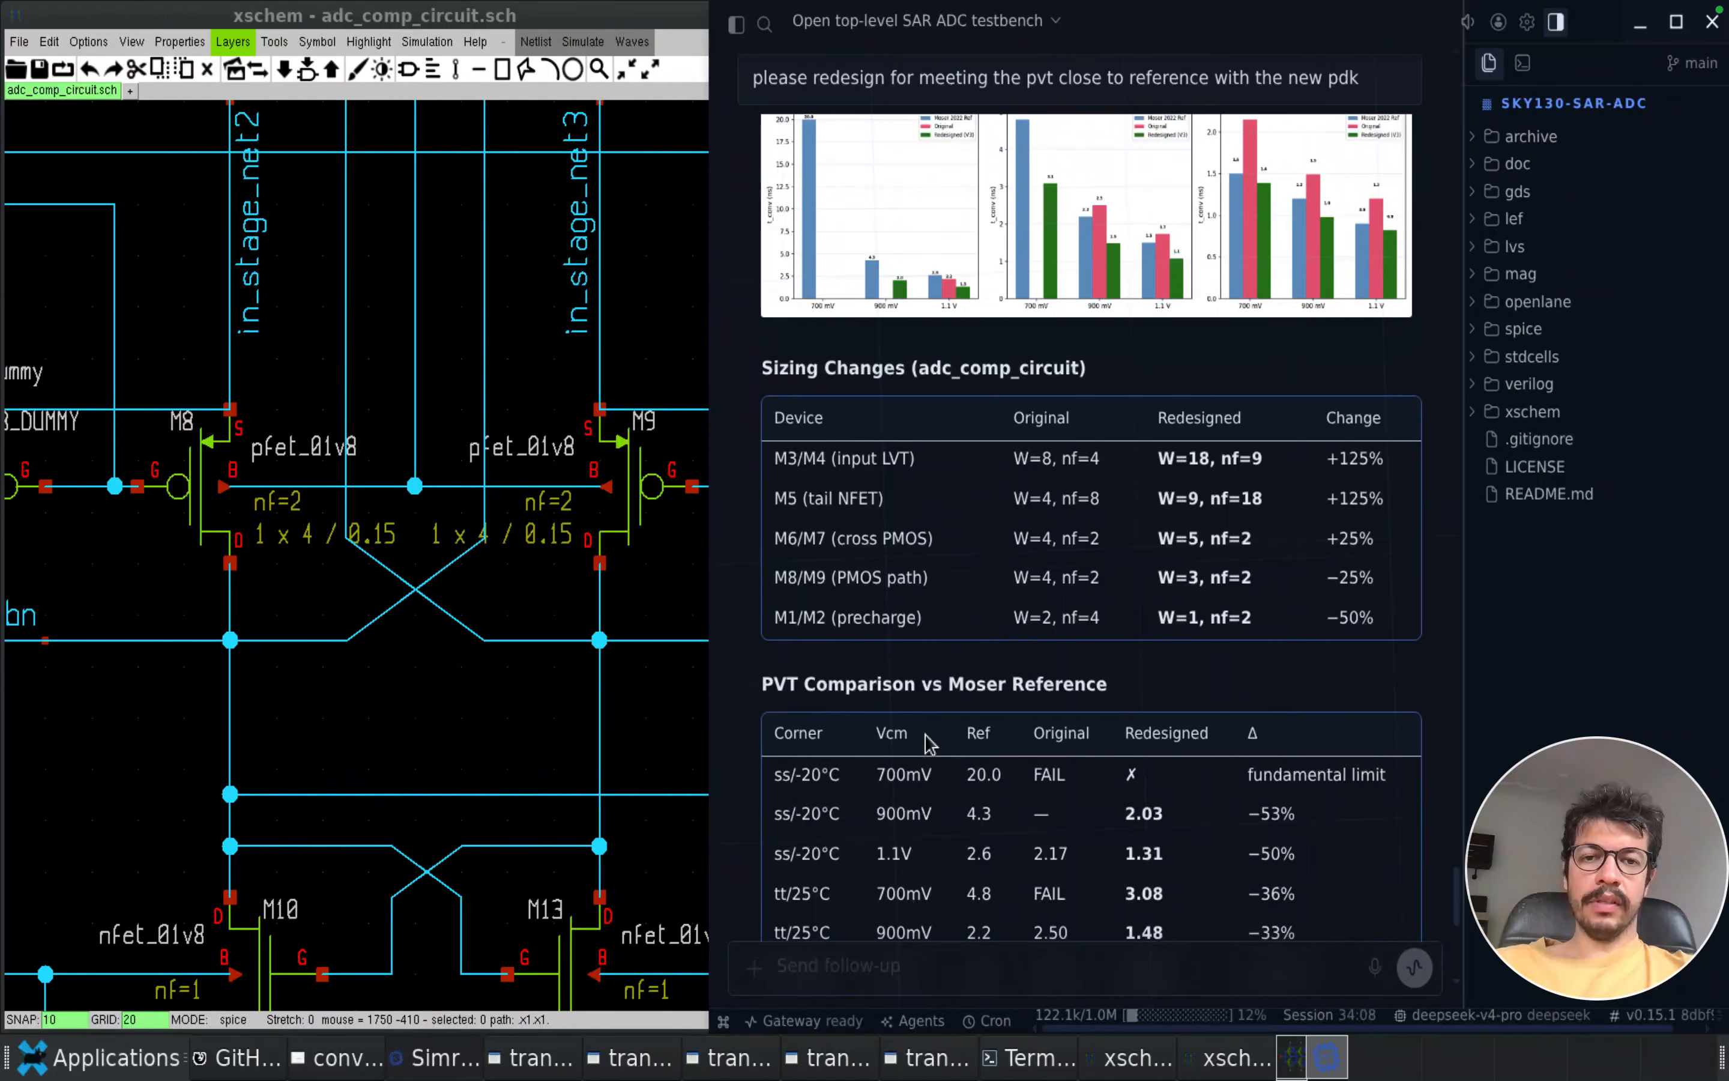
scroll(915, 780, "up", 2)
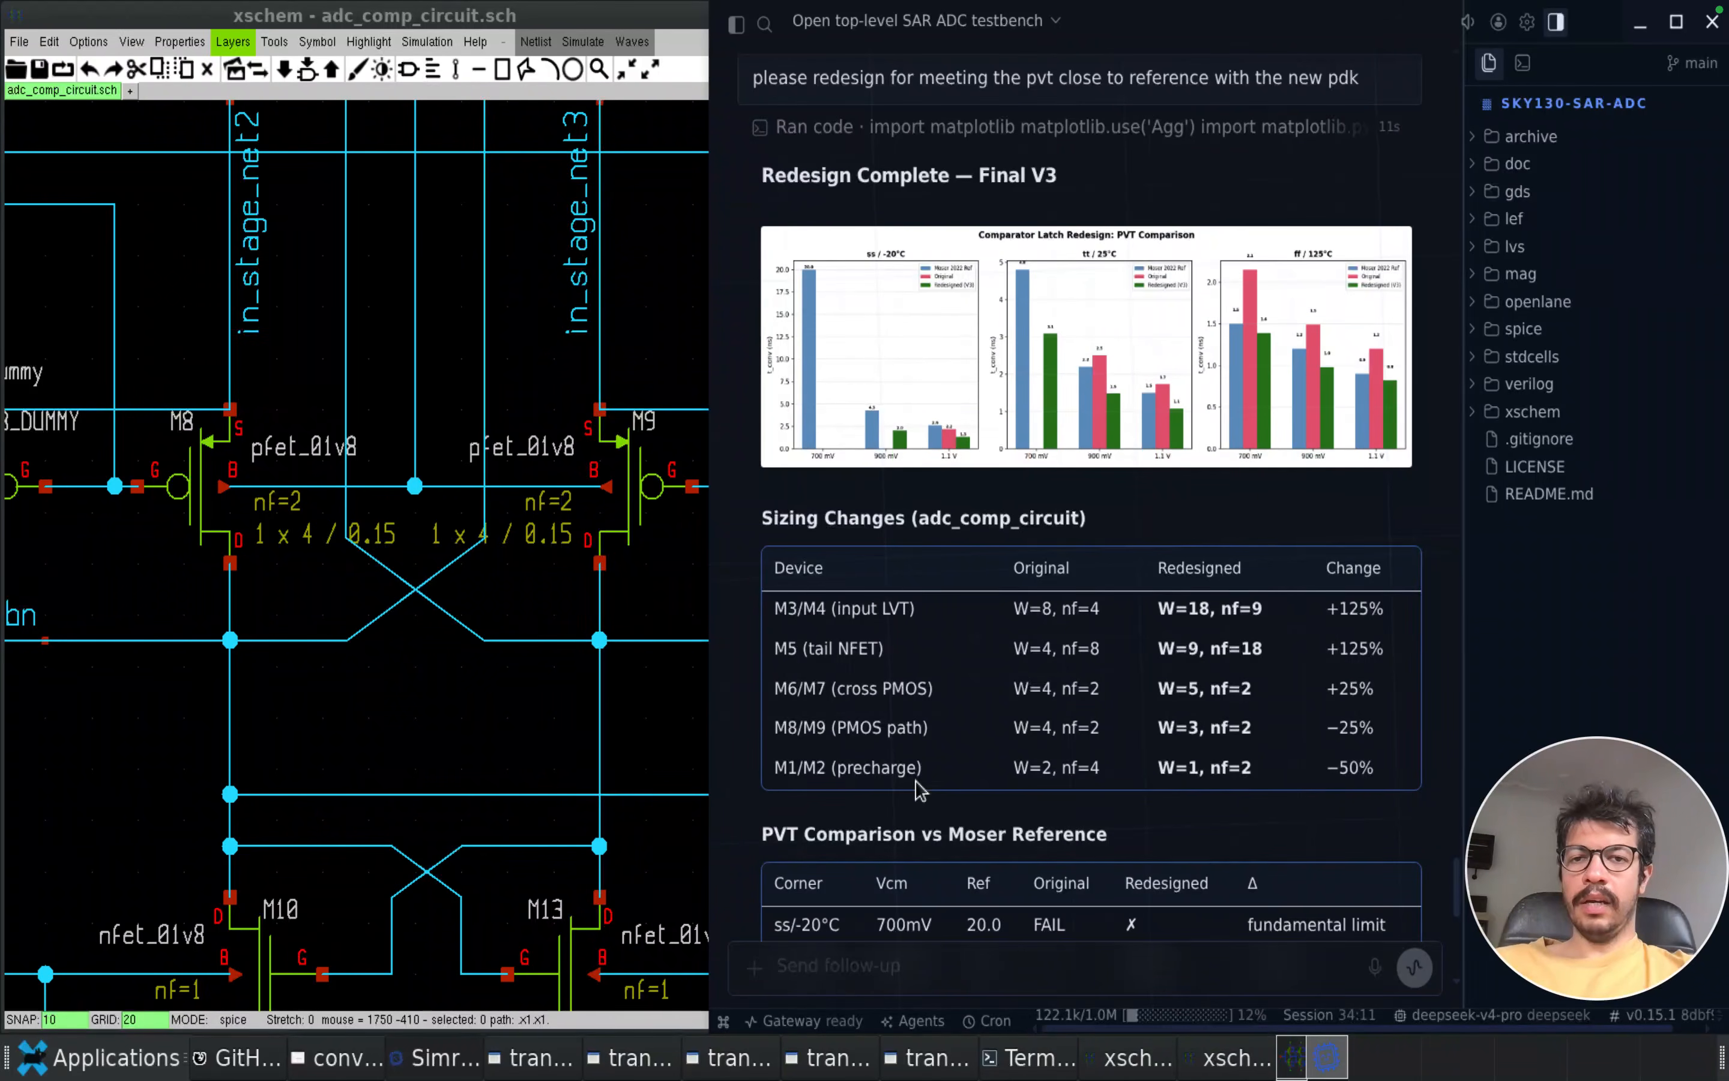
scroll(920, 789, "down", 4)
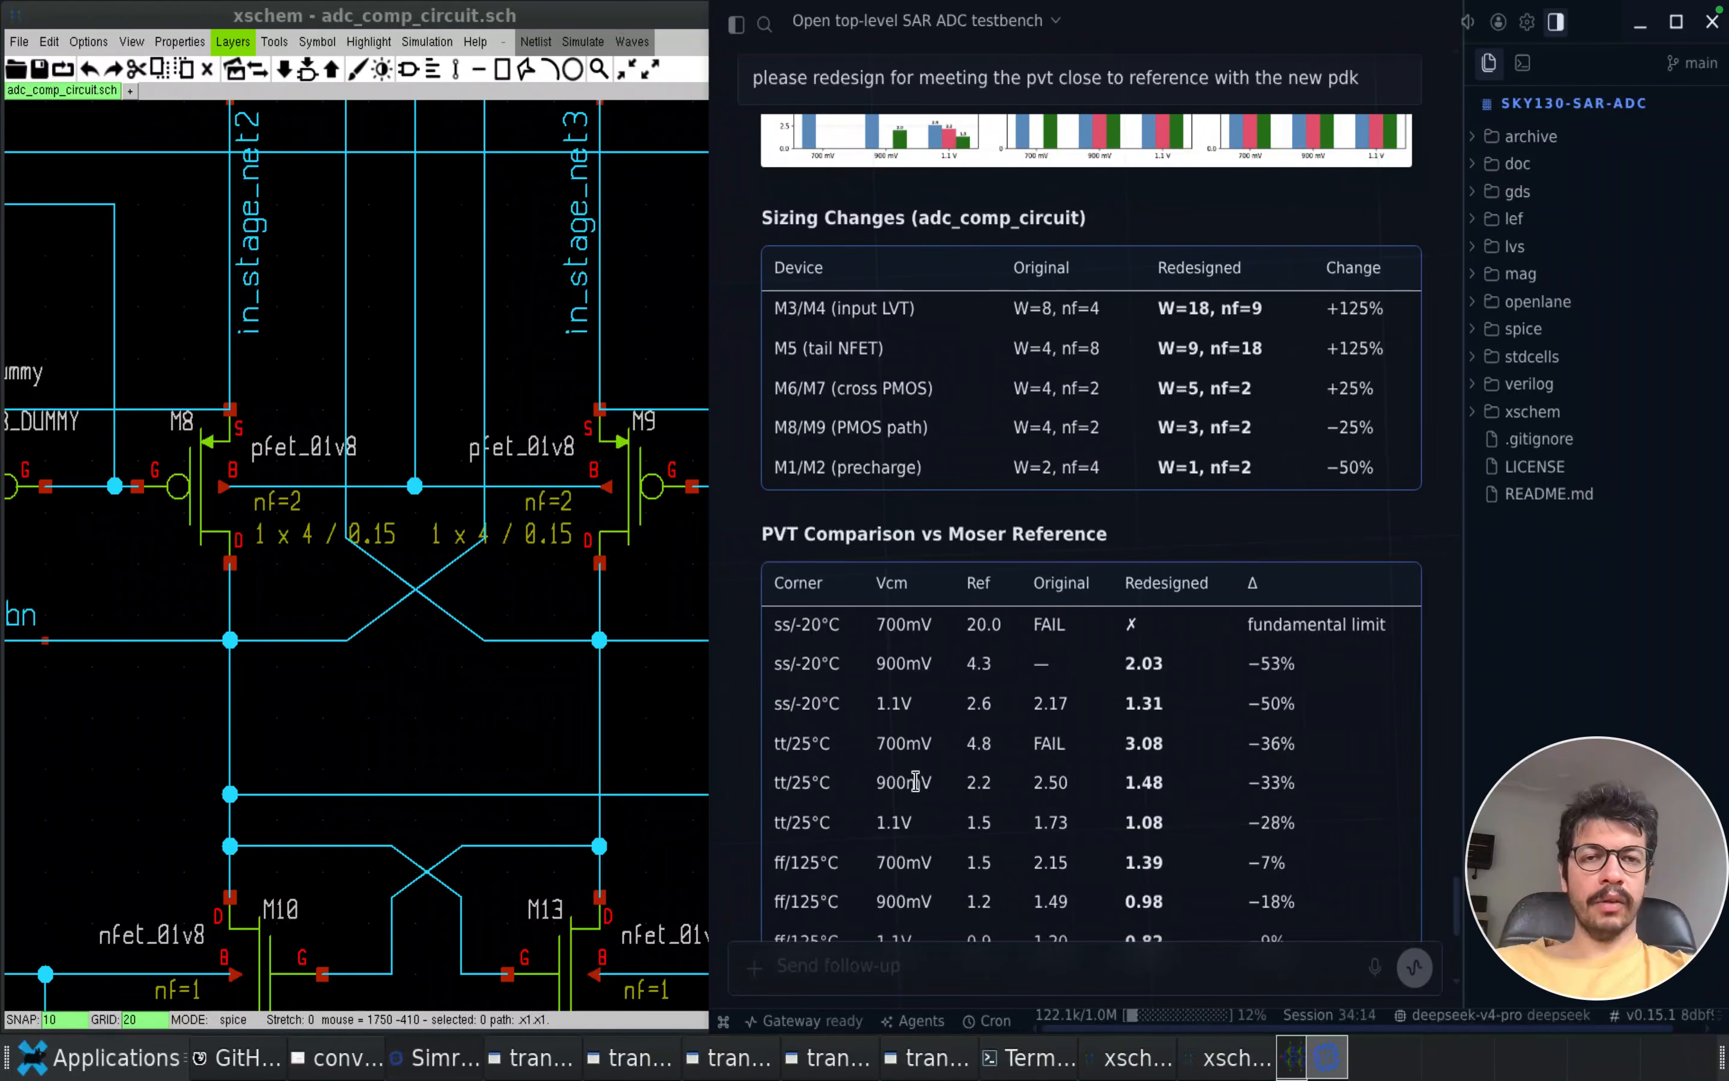
scroll(915, 781, "down", 4)
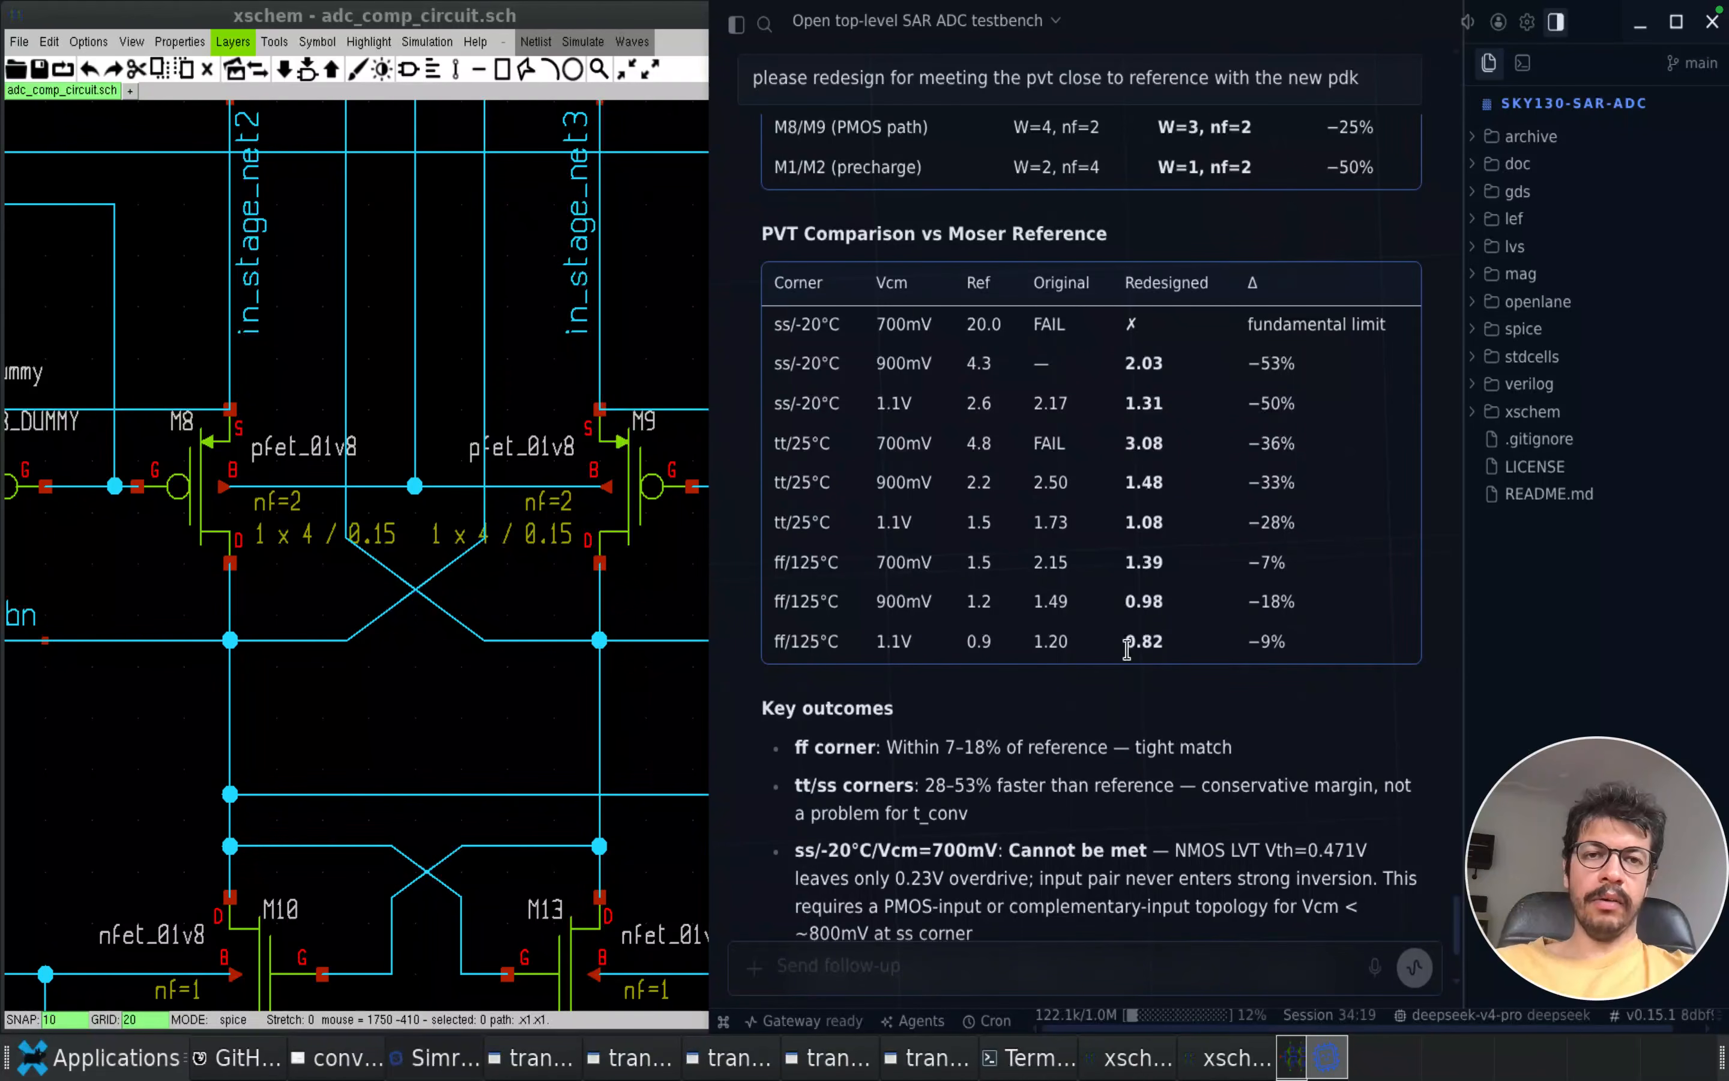
scroll(1127, 649, "down", 4)
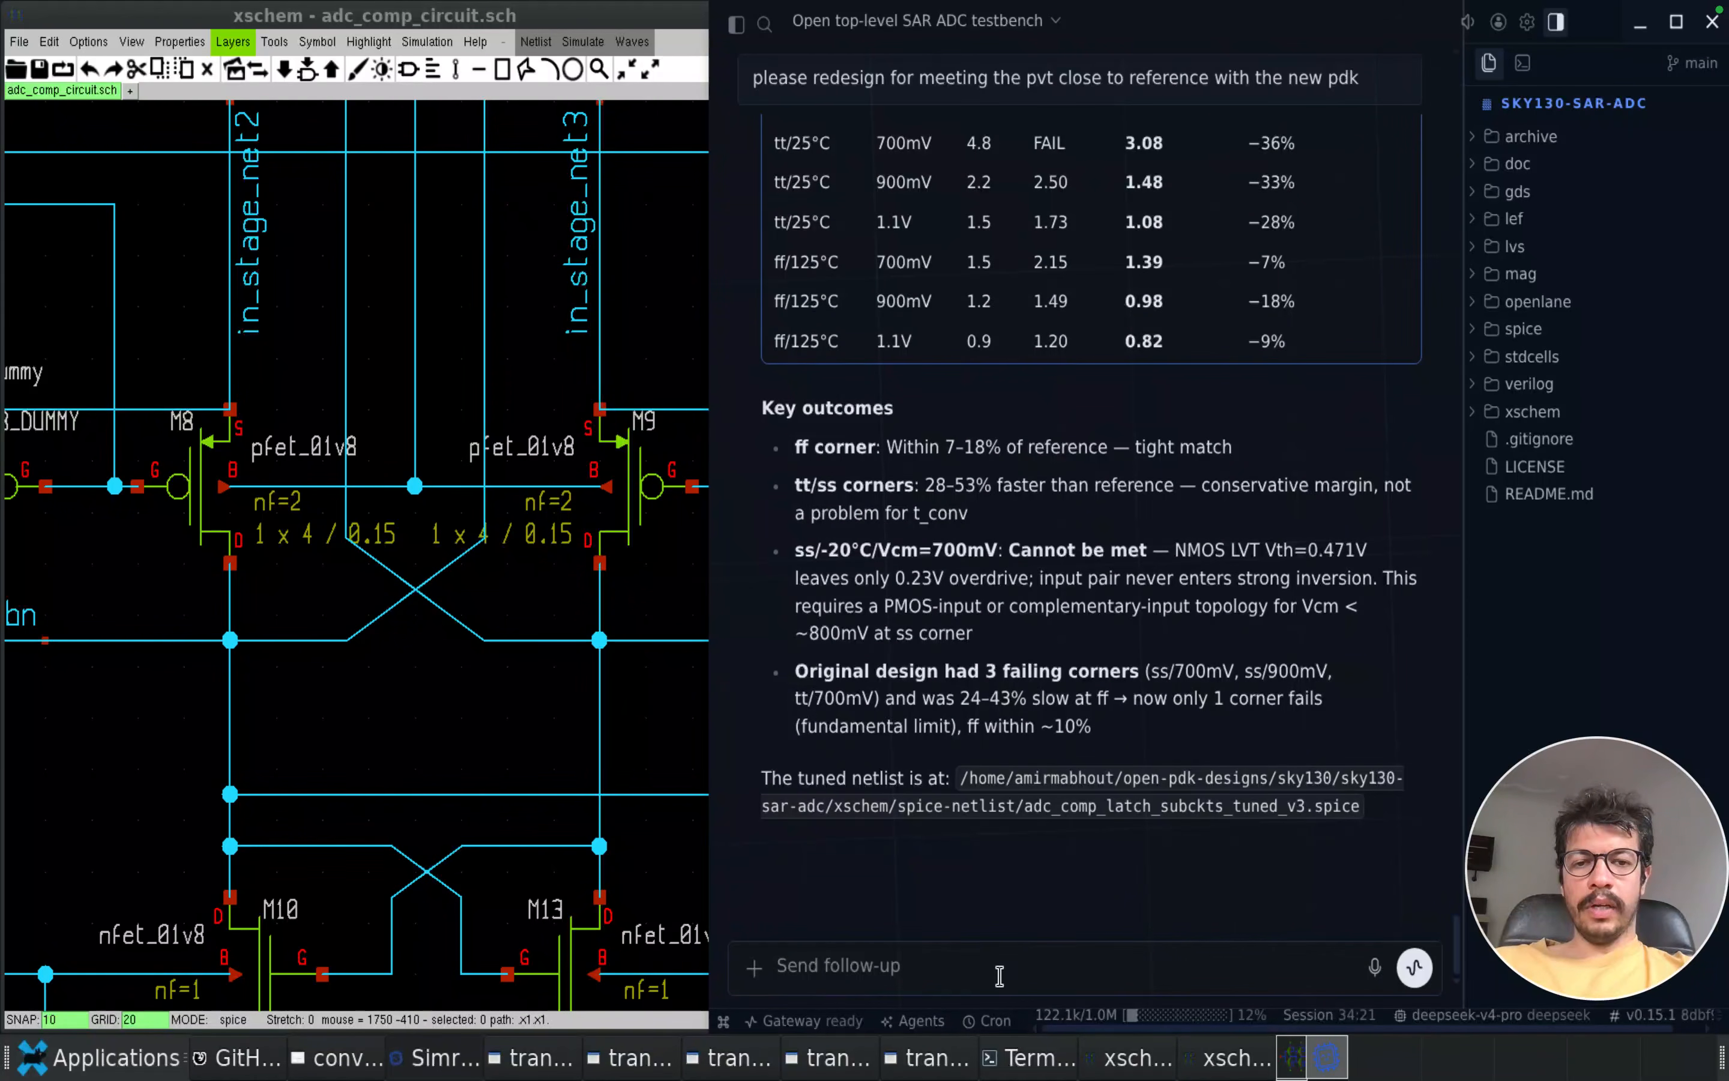
Fit the comparator circuit in the xschem view and return to its parent schematic adc_comp_latch.sch
left_click(486, 756)
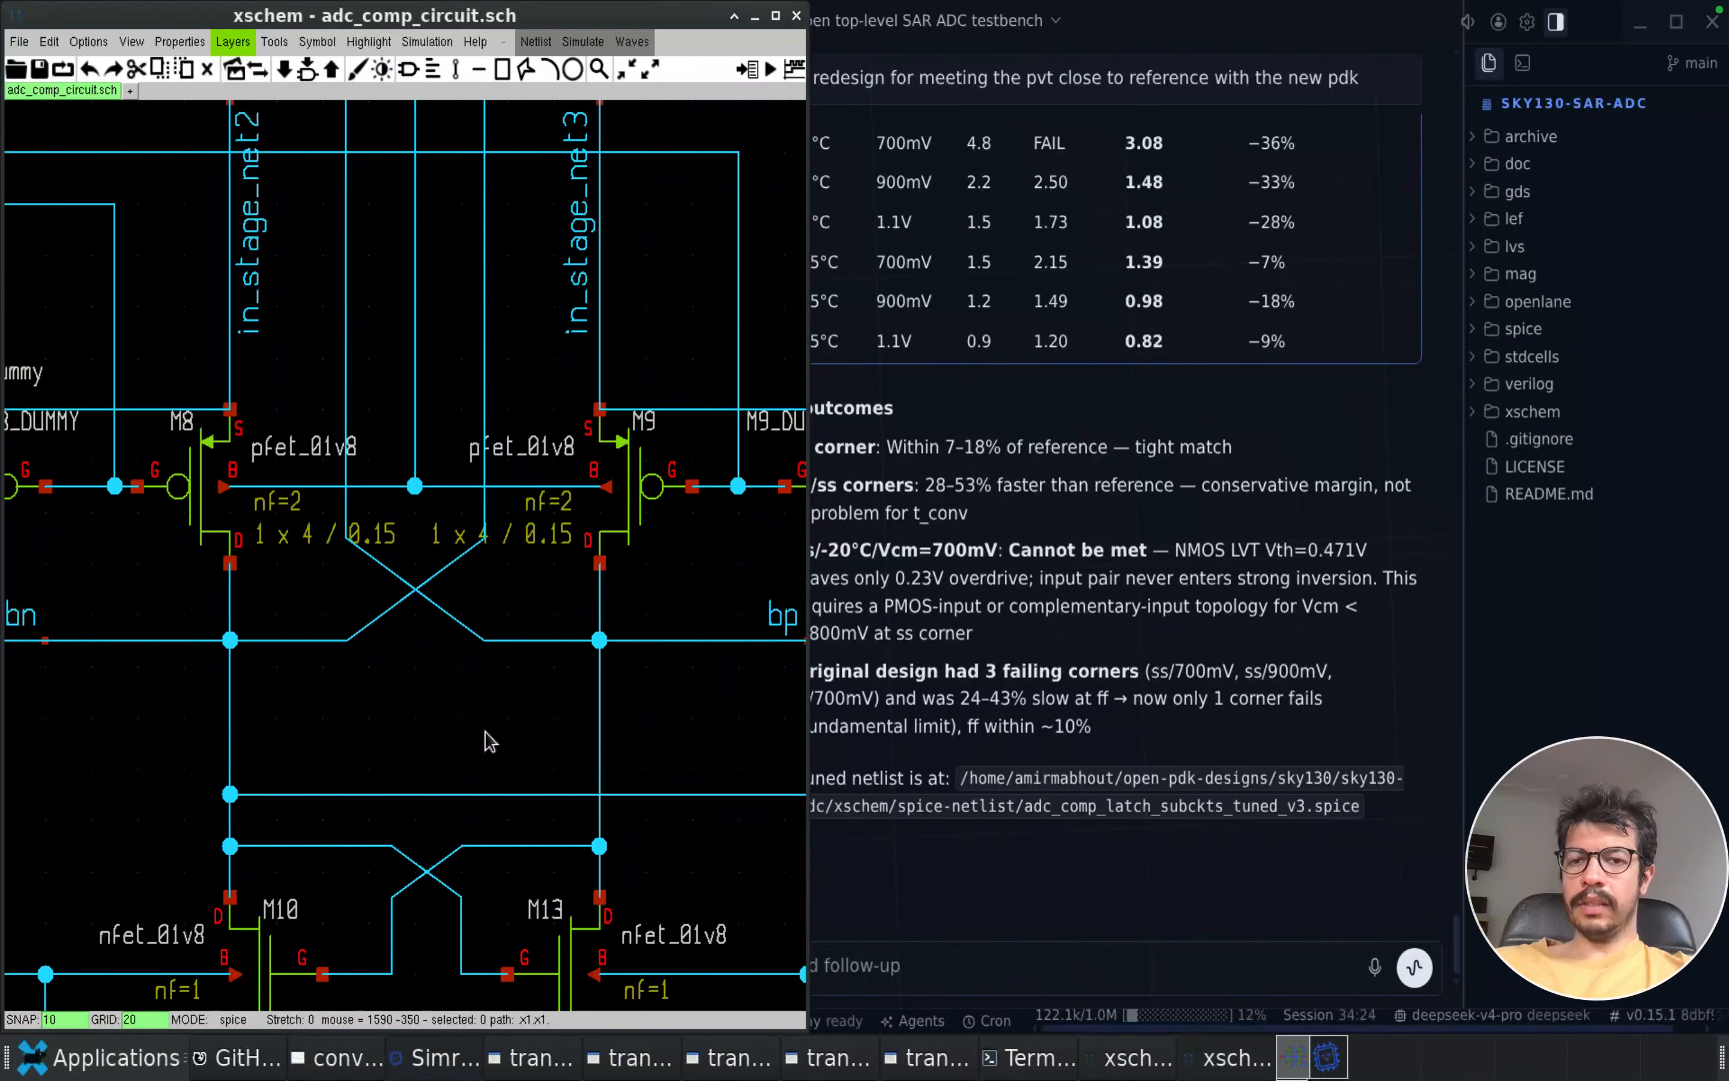
key("f")
key("ctrl+BackSpace")
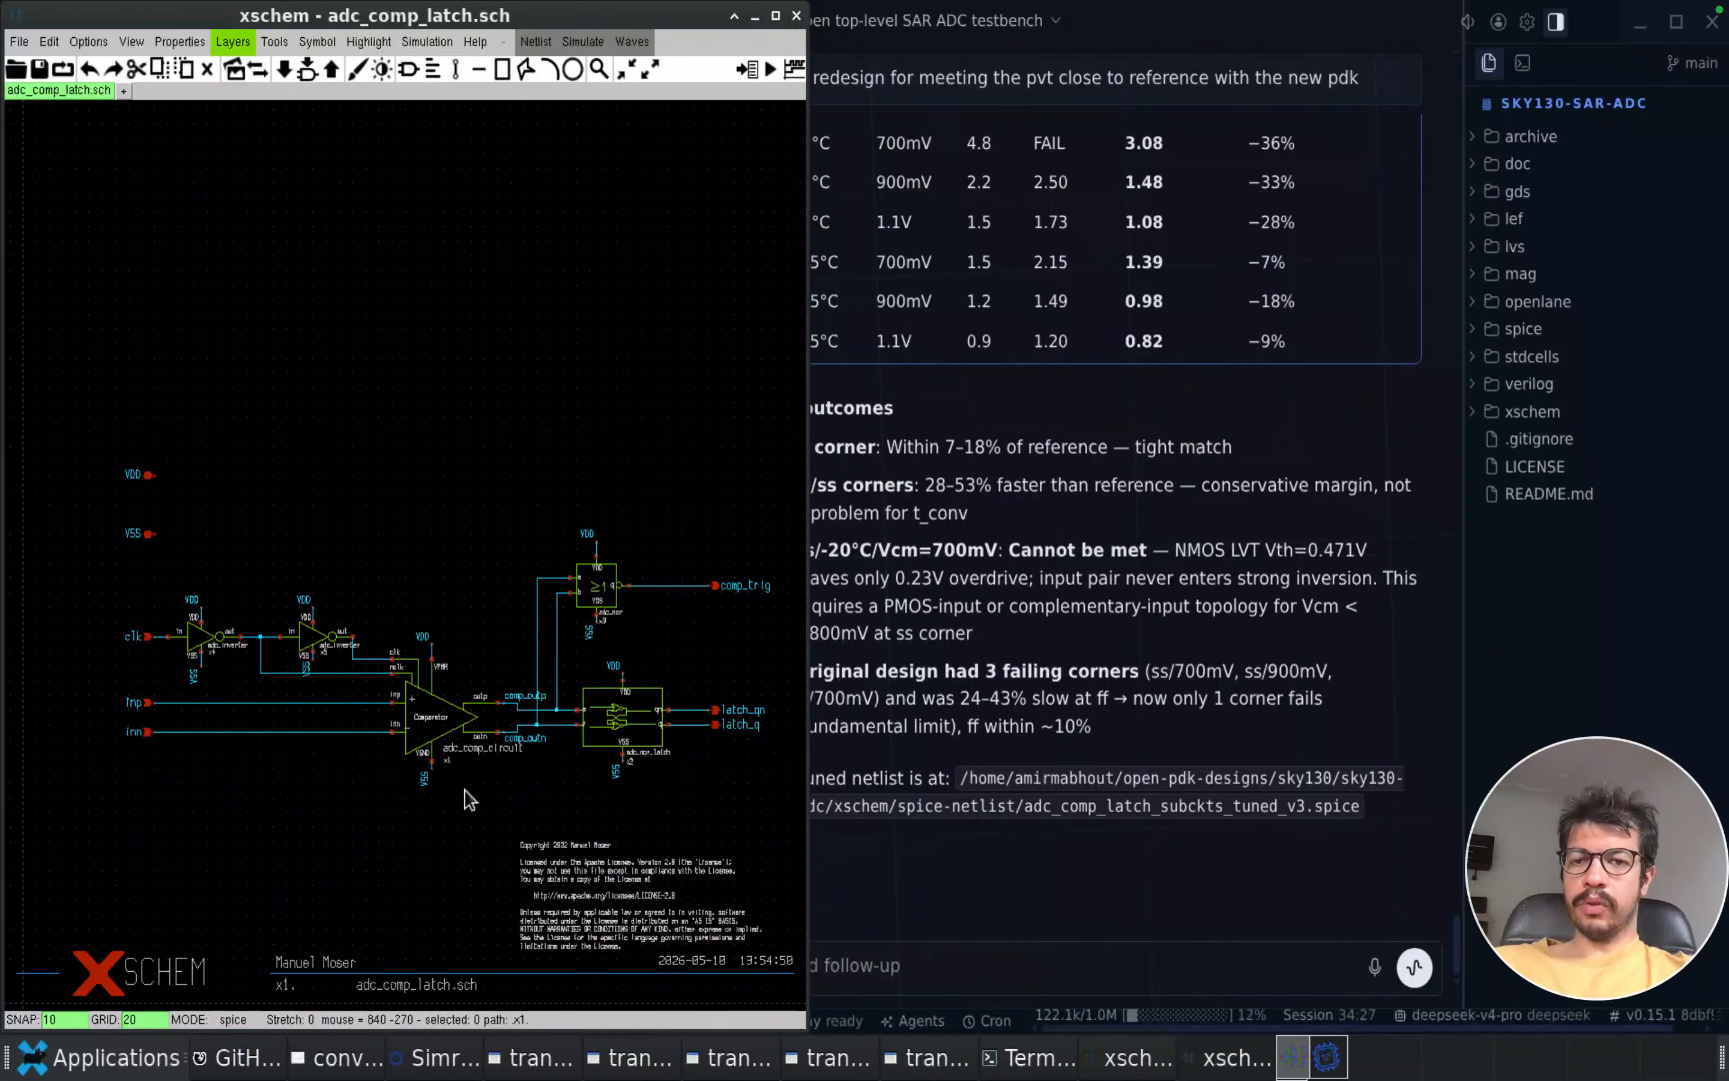
Ask the Simra agent to measure offset and noise with 10 MC runs, include the references used and create a dedicated testbench for each
left_click(1110, 922)
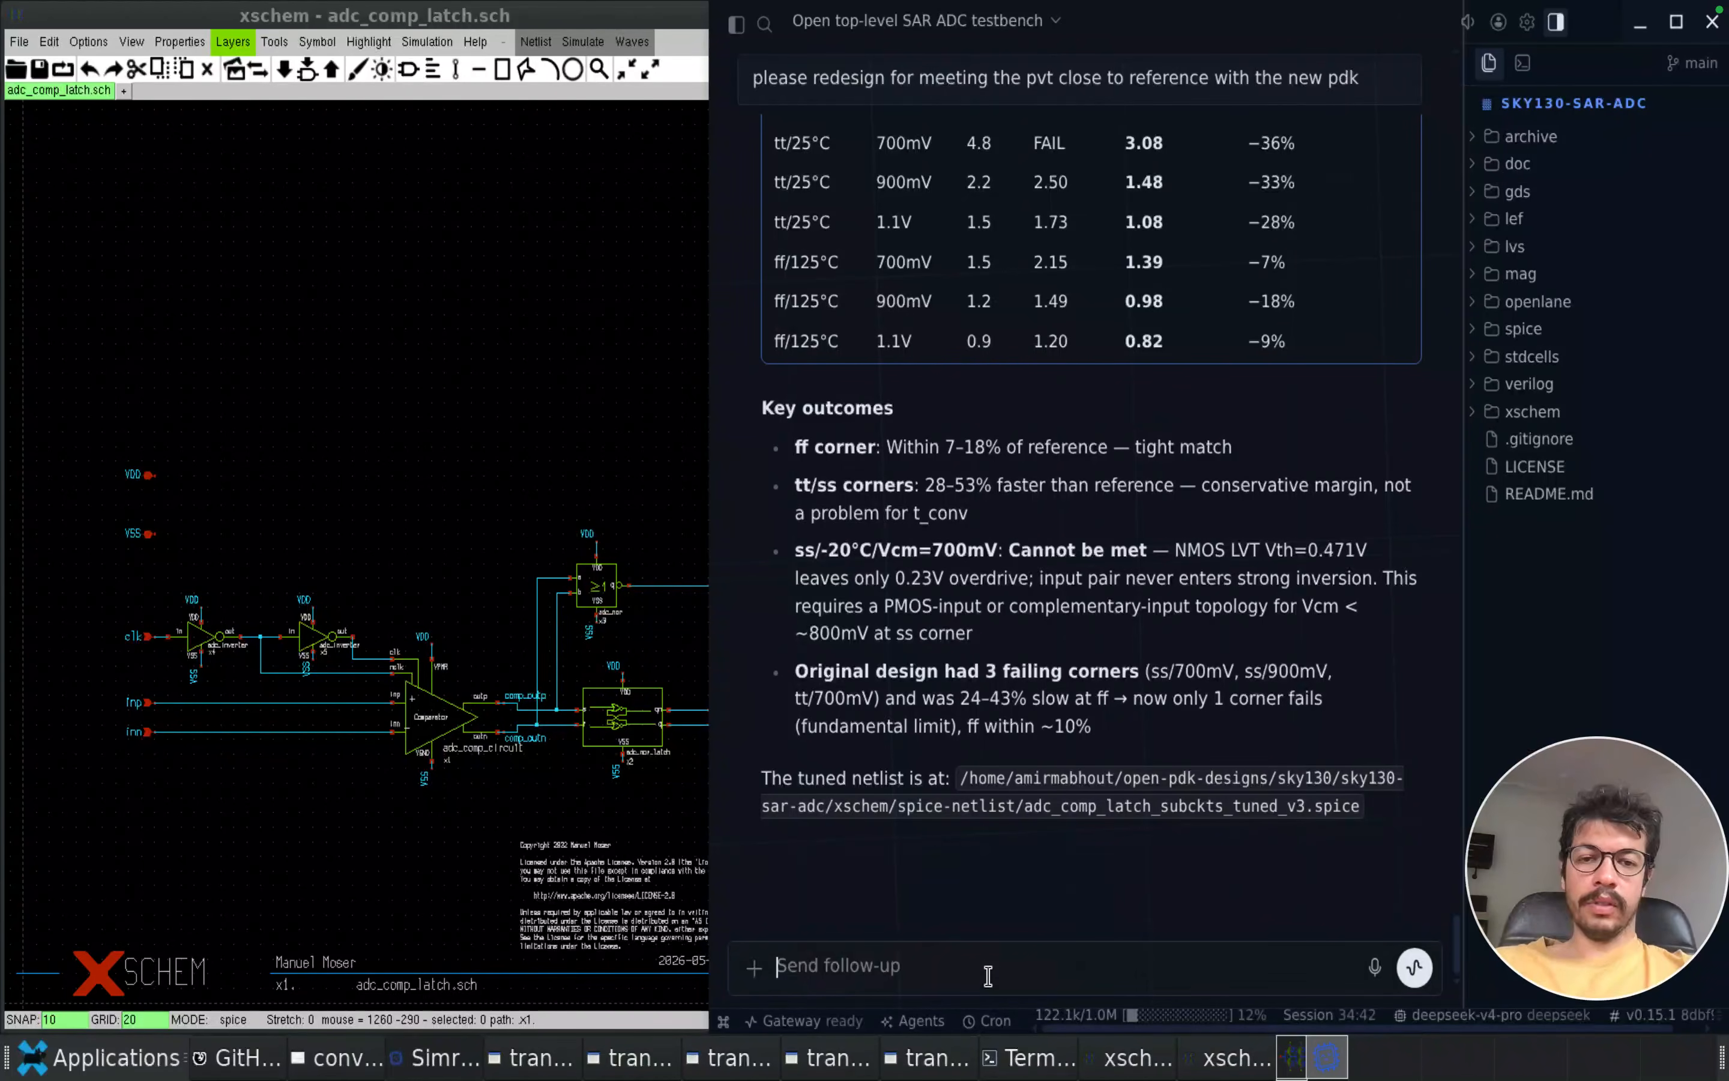
type("measure offset and noise, can run 10 mc to be fast, include refrences you used for the measurment and also create dedciated tb")
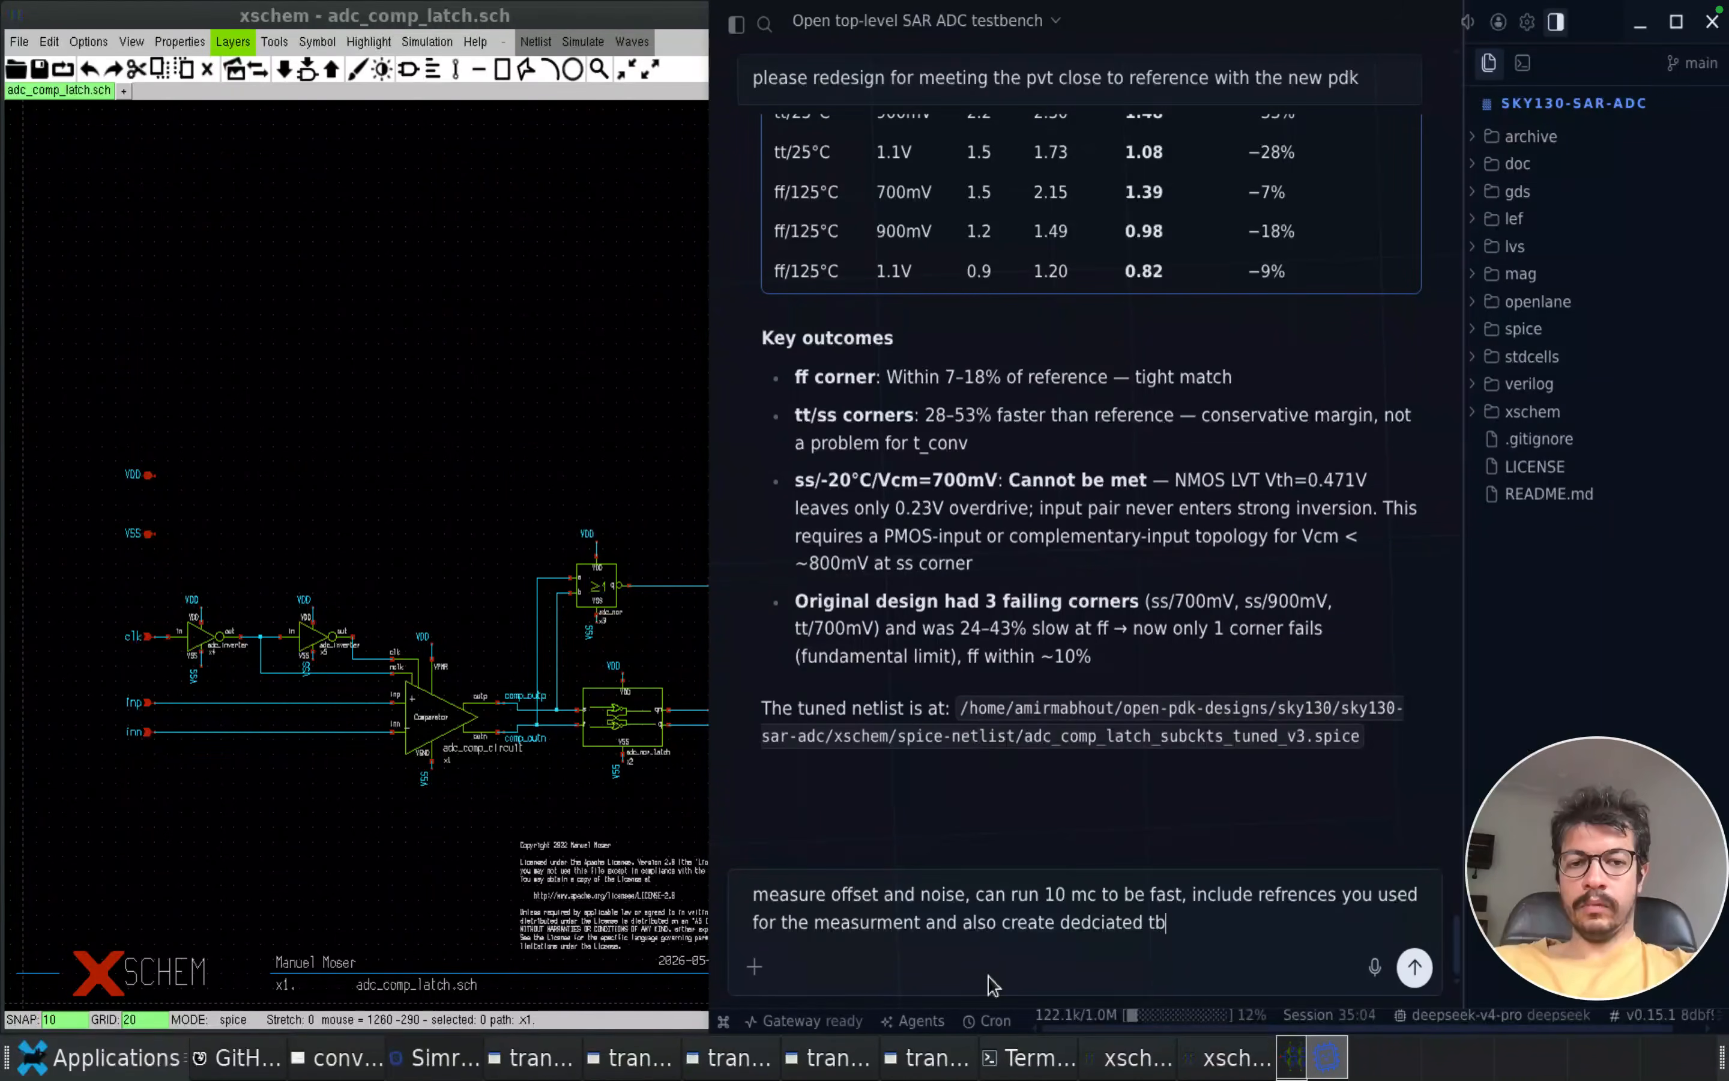
type(" for each")
key("Return")
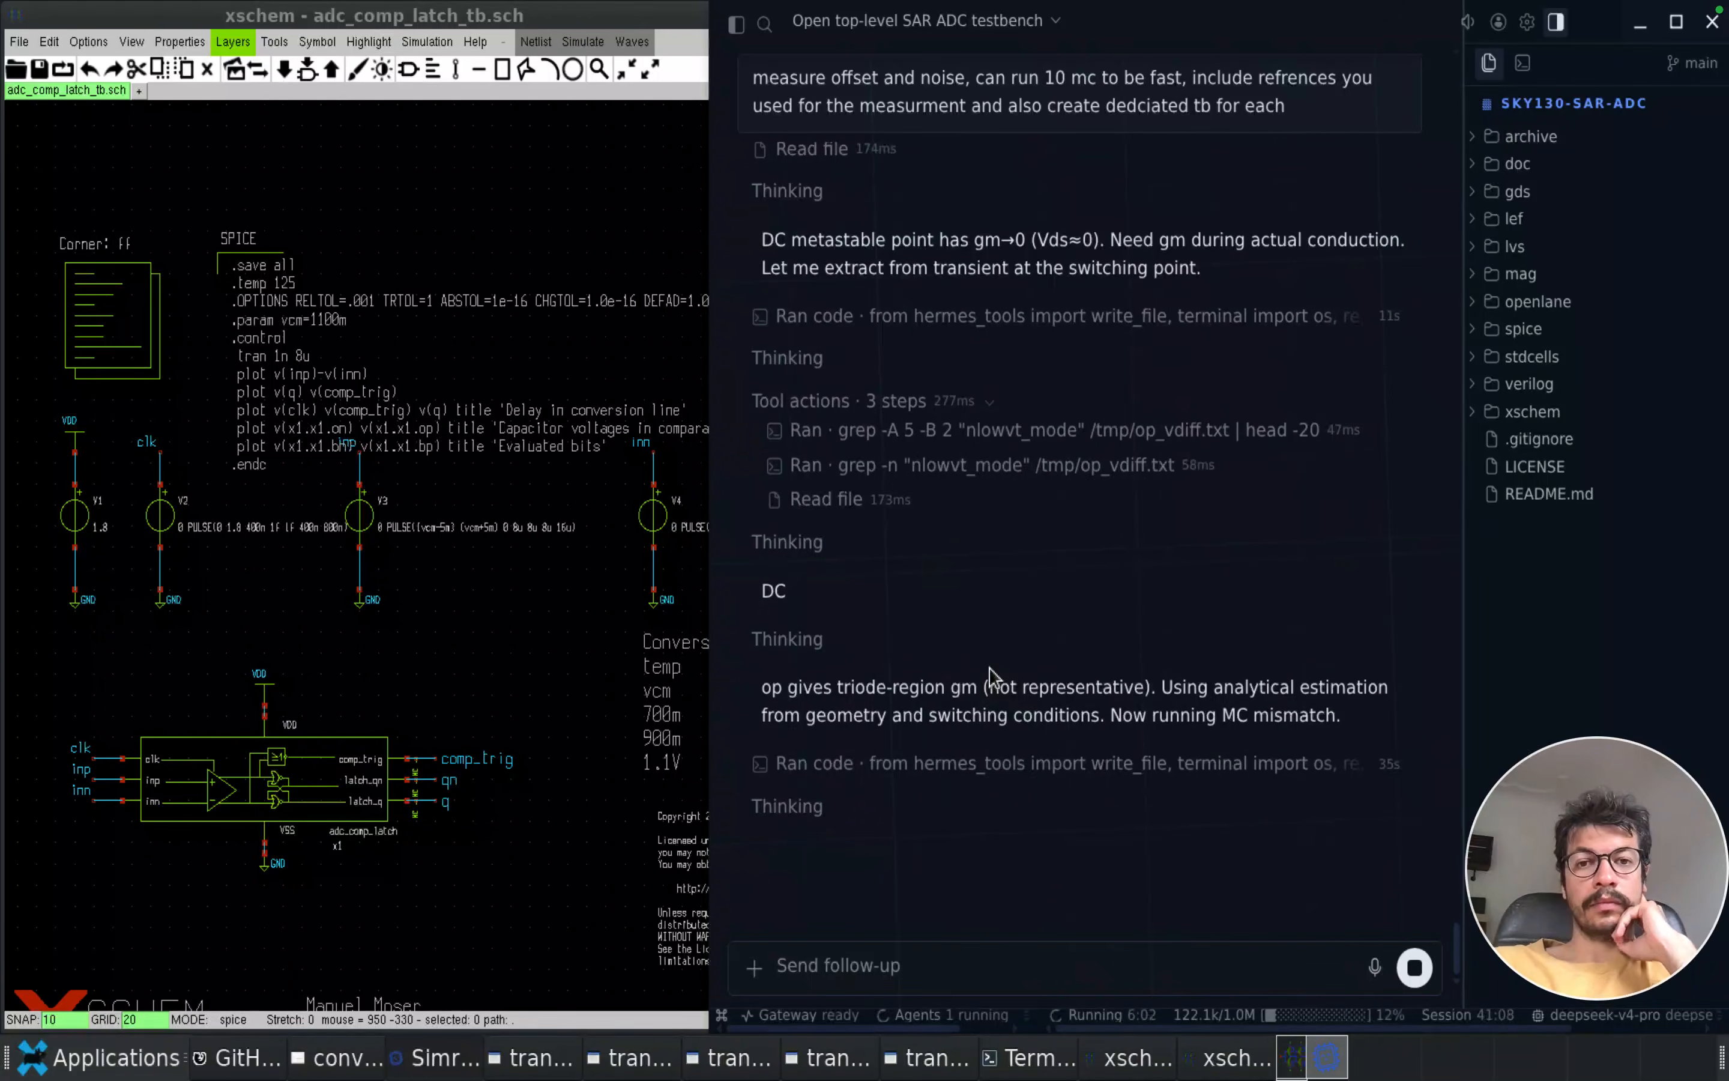
Tell the agent "you gotta measure real gm, cant settle for estimate" as a follow-up
left_click(911, 965)
type("you gotta measure real gm, cant settle for estimate")
key("Return")
Enlarge the offset, noise and mismatch figure in the agent's reply to inspect it, and close the enlarged view
scroll(1104, 643, "up", 10)
scroll(1116, 725, "down", 10)
scroll(1097, 616, "up", 10)
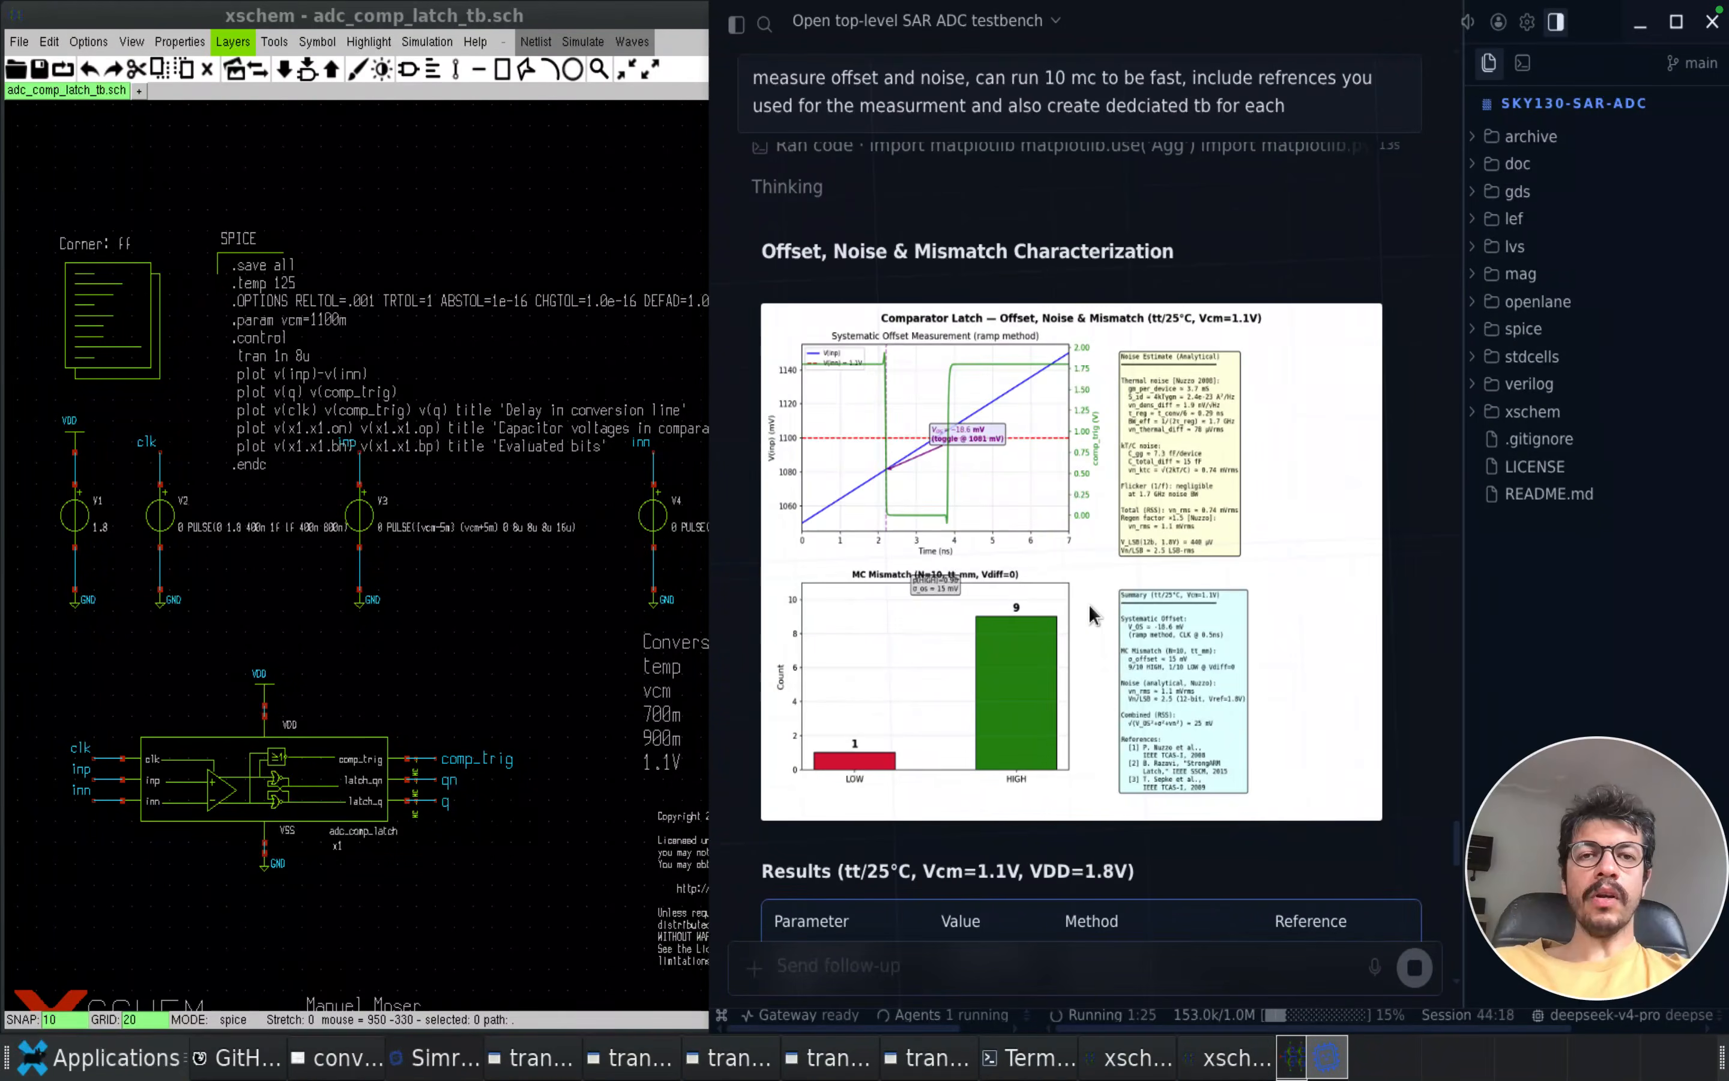
left_click(1037, 539)
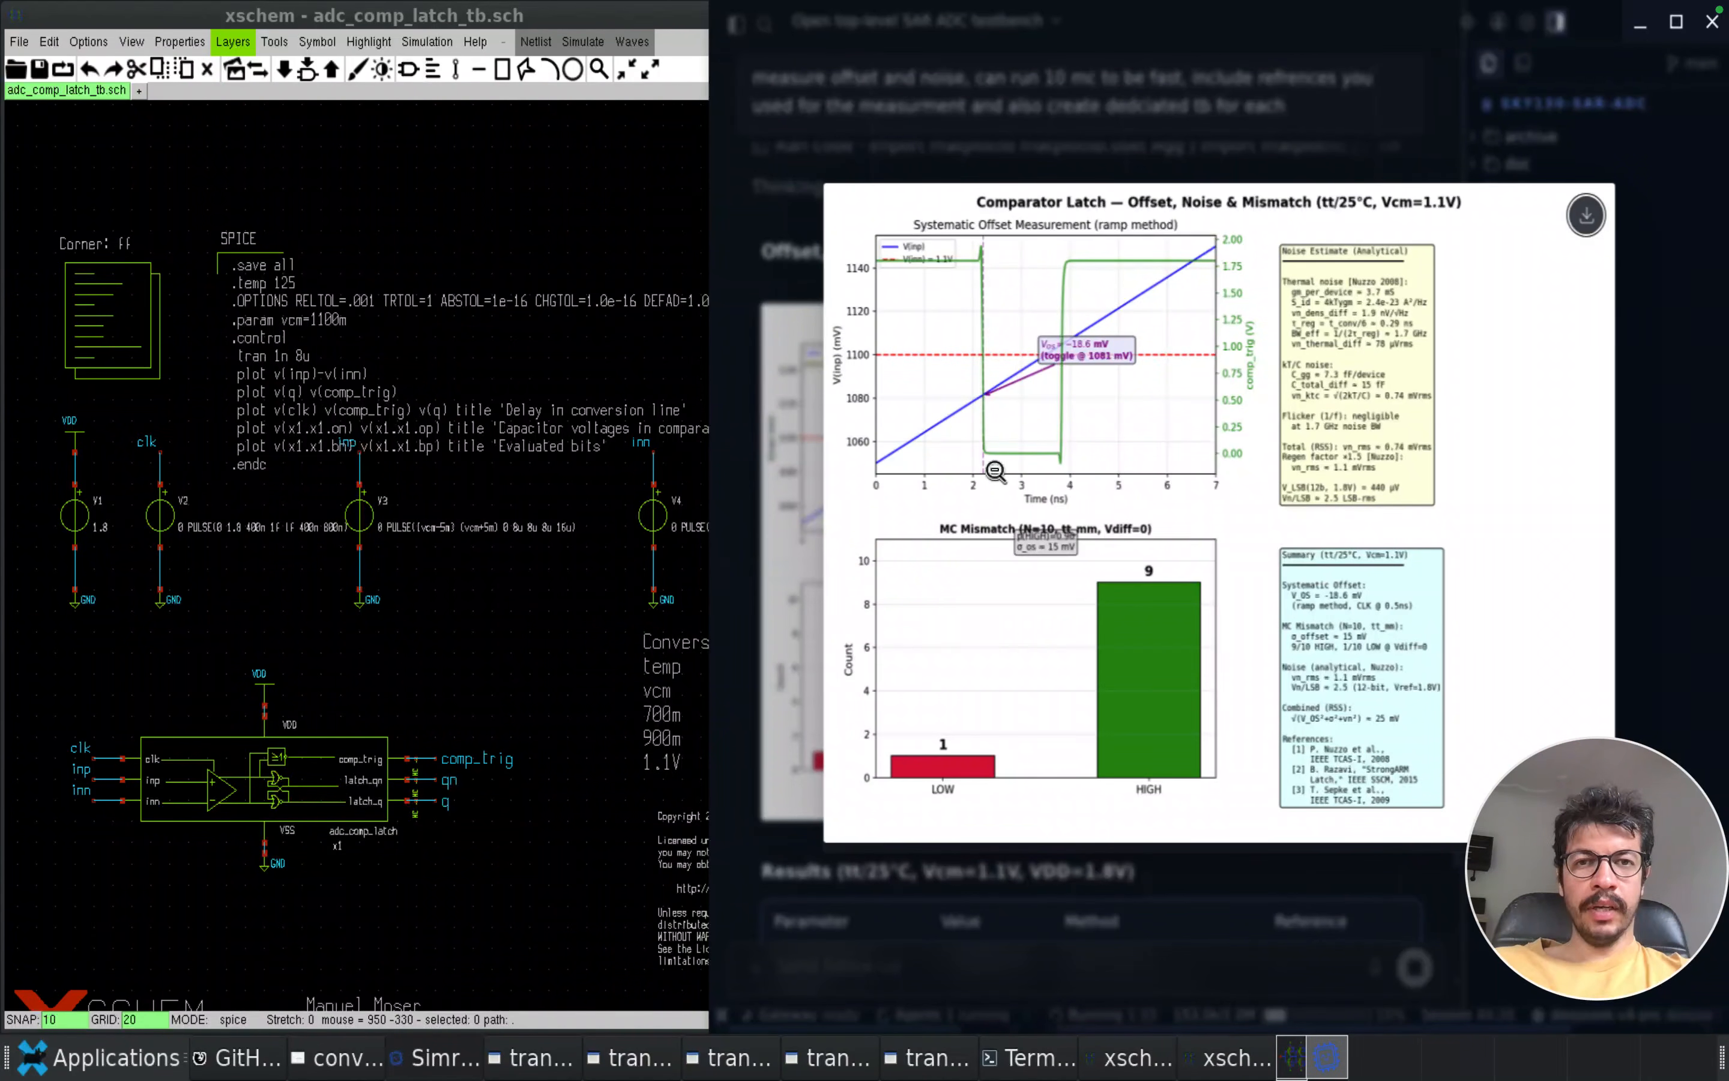
left_click(887, 488)
left_click(914, 469)
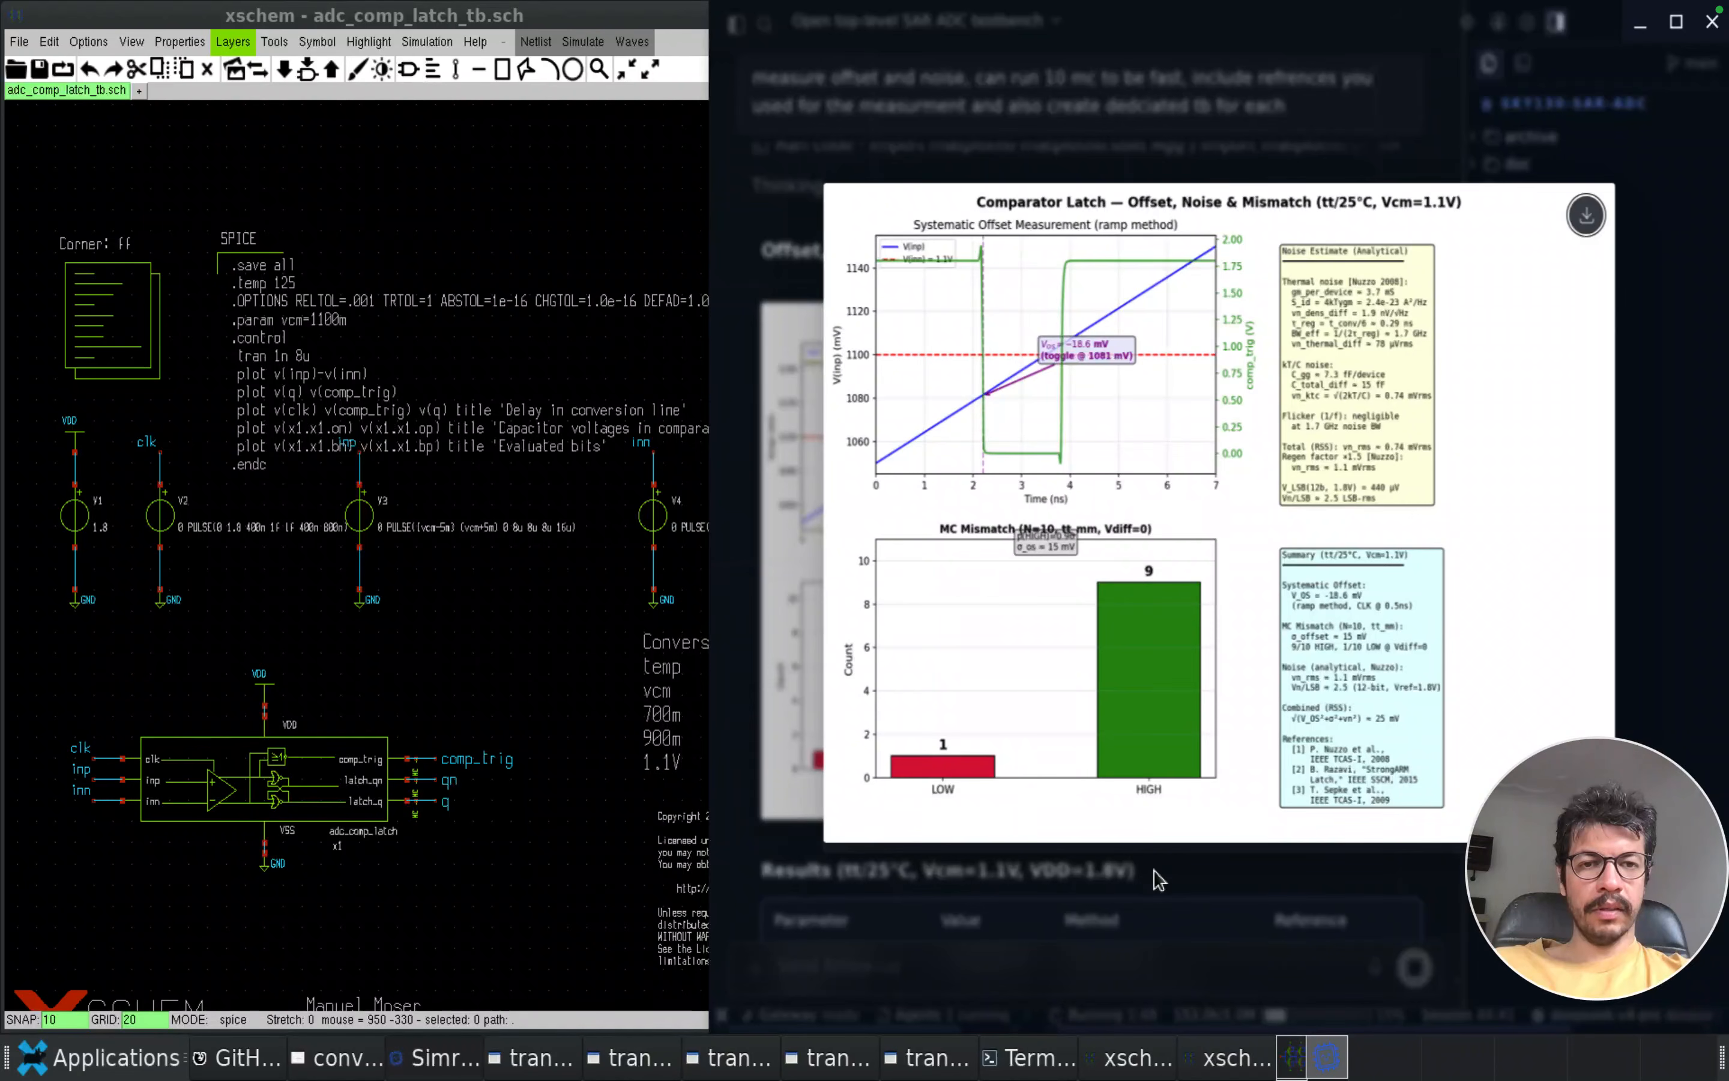
left_click(1196, 882)
Read the offset and noise results table, MC mismatch notes, noise methodology, dedicated testbench list and literature references
scroll(1076, 730, "down", 7)
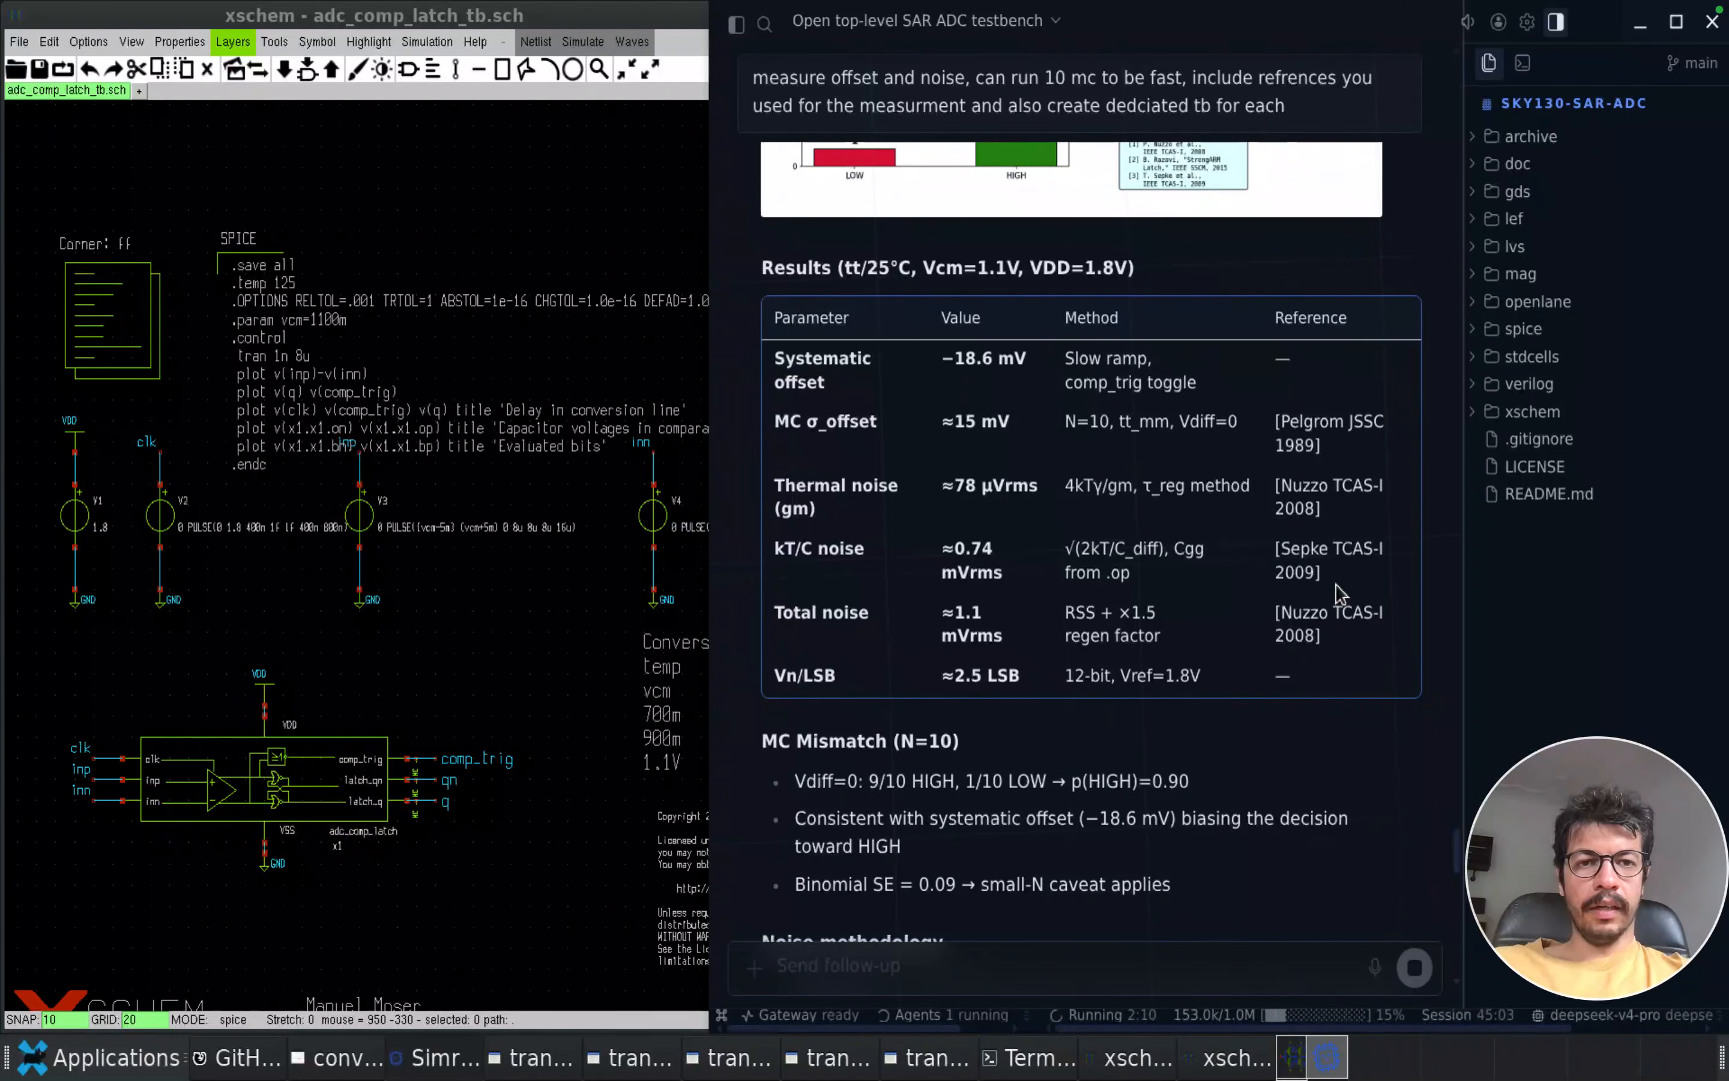
scroll(1338, 593, "down", 2)
scroll(1338, 593, "down", 6)
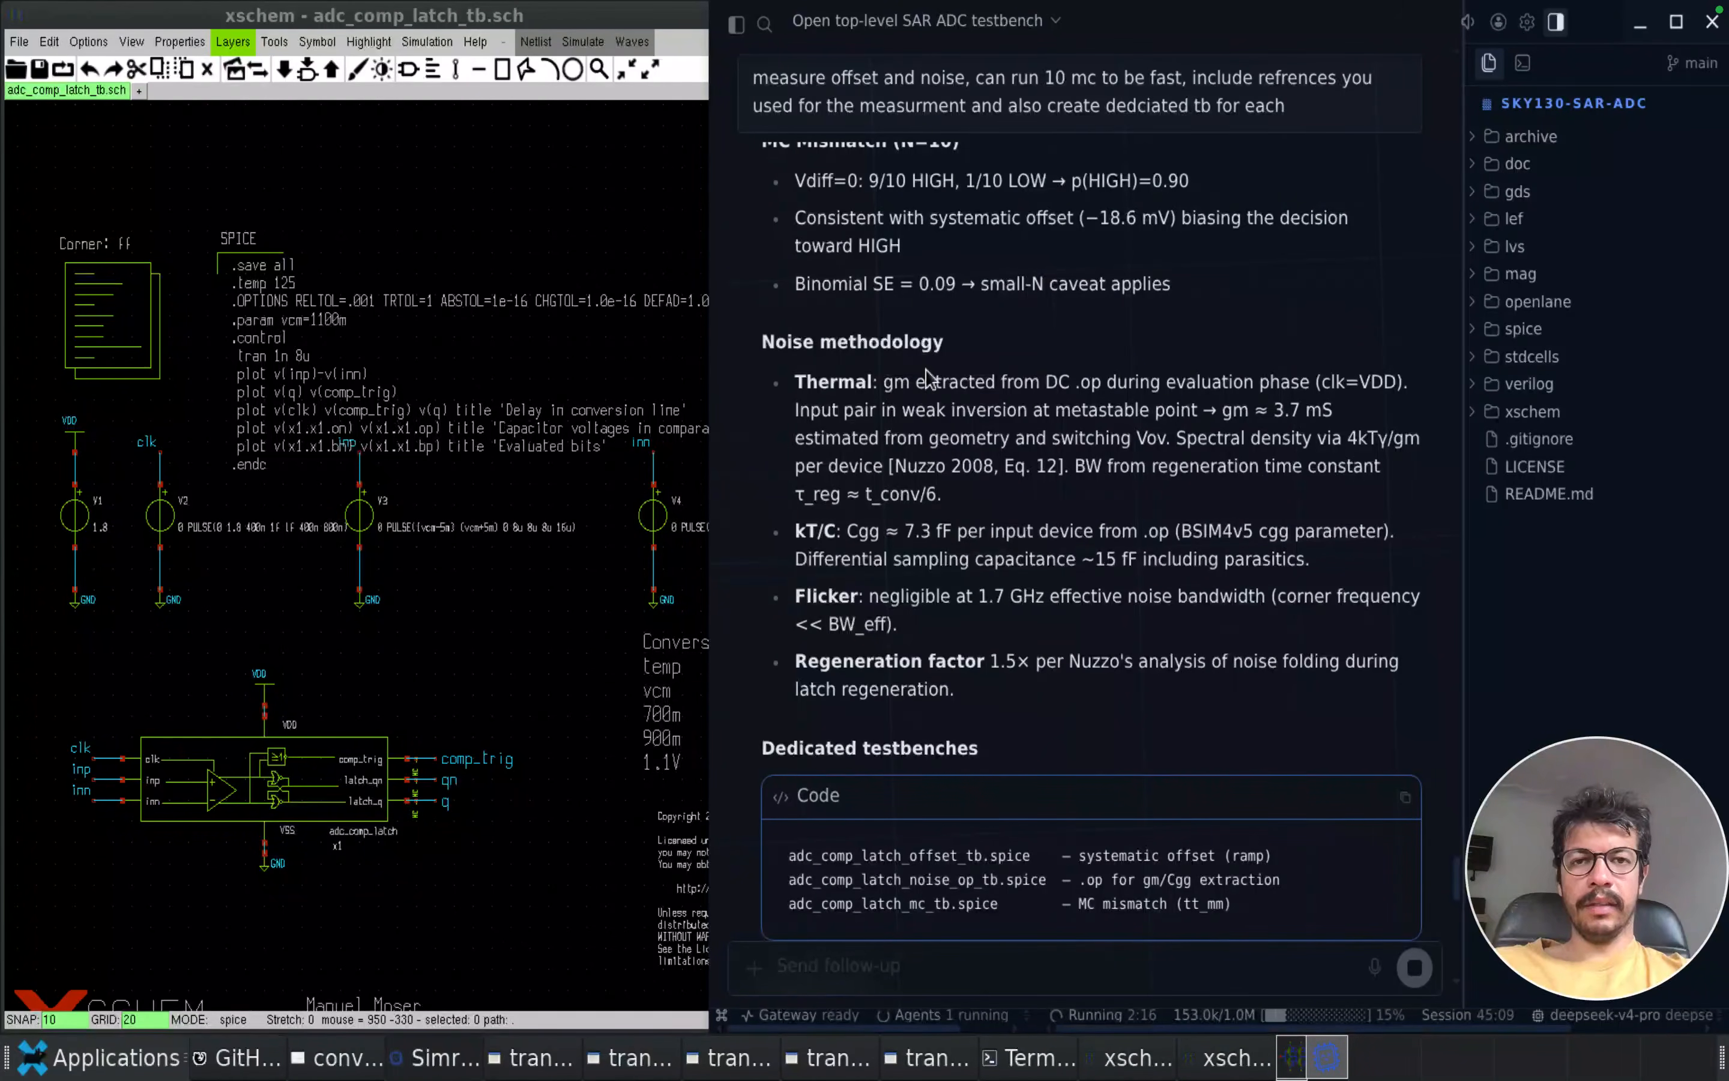
scroll(985, 530, "down", 2)
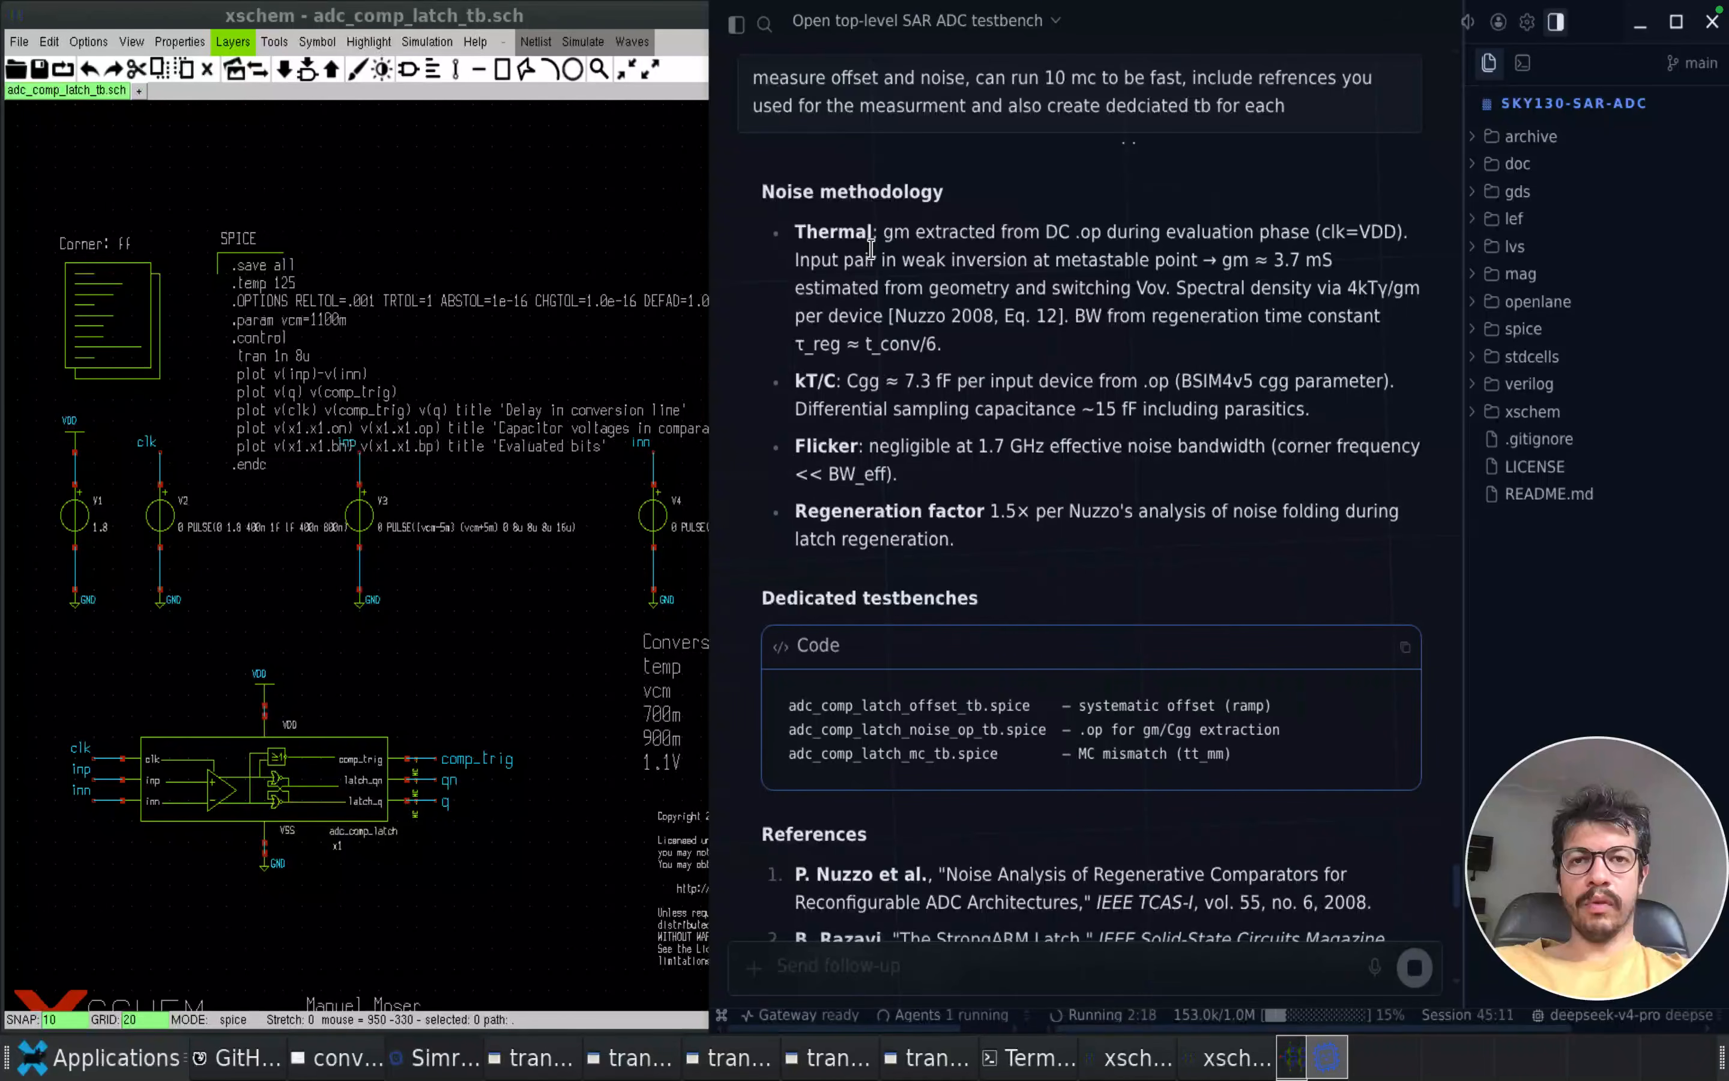
scroll(929, 504, "down", 9)
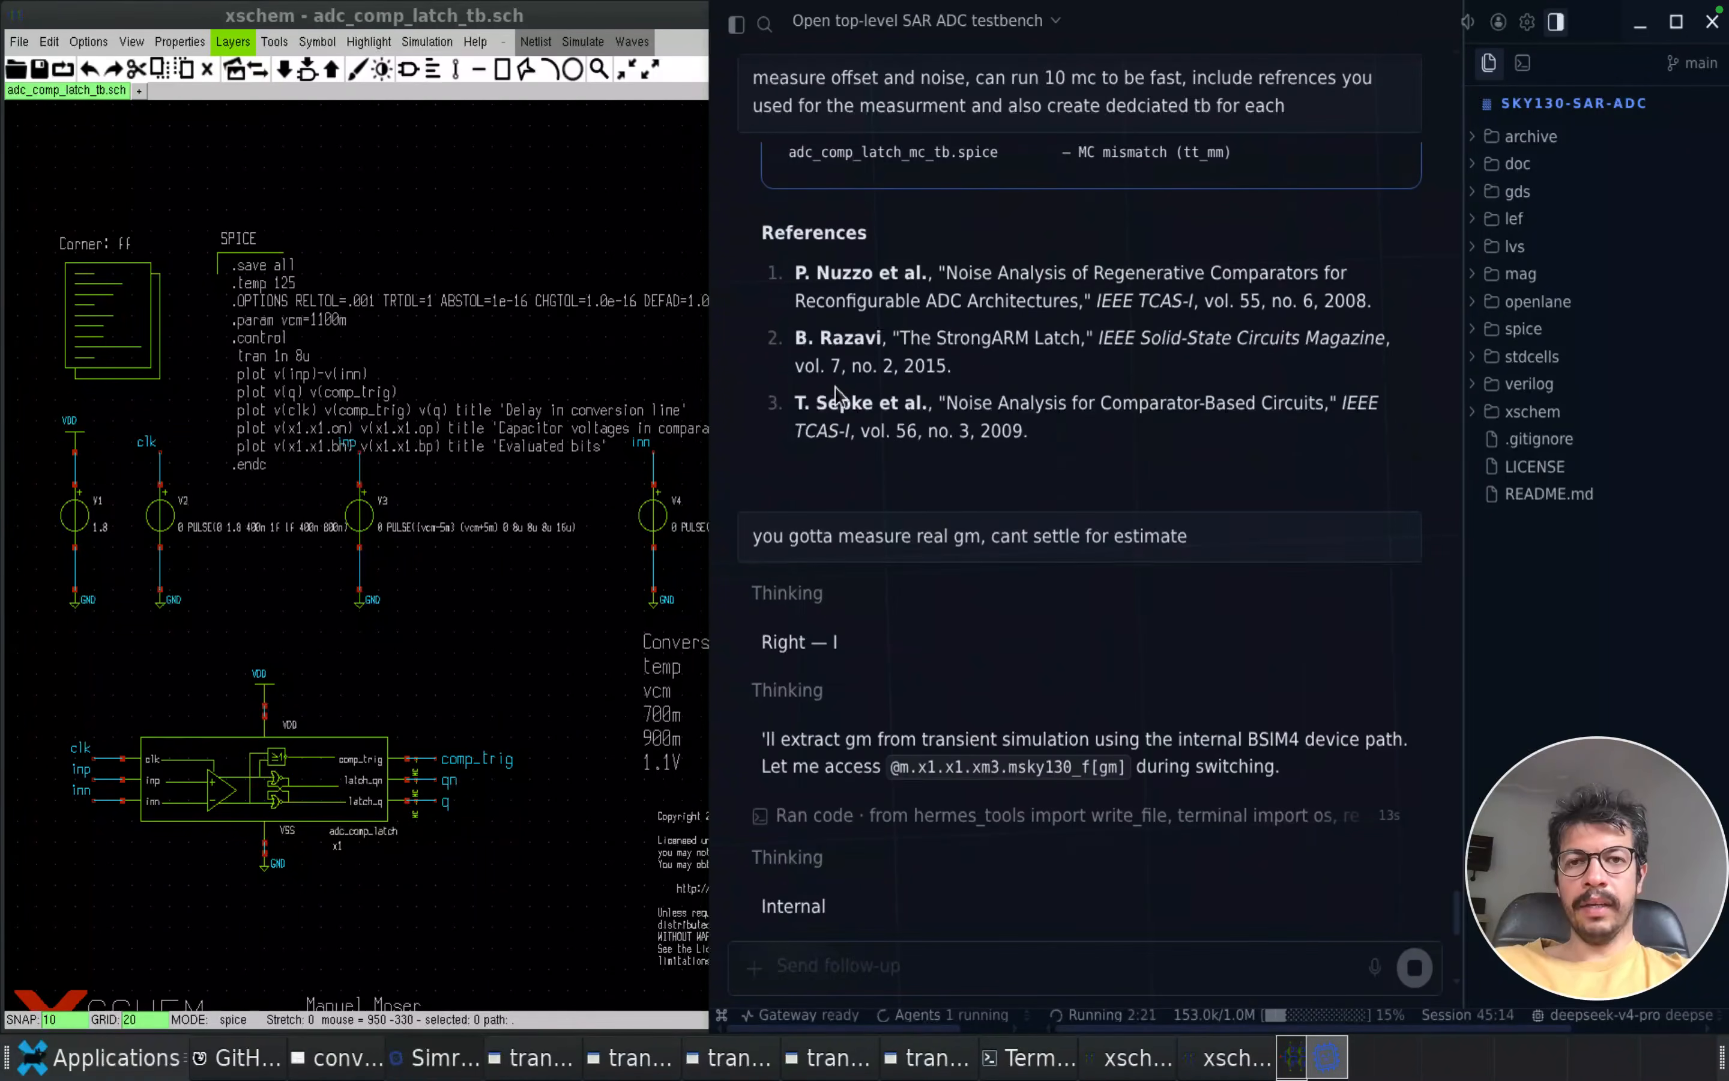
scroll(910, 397, "up", 7)
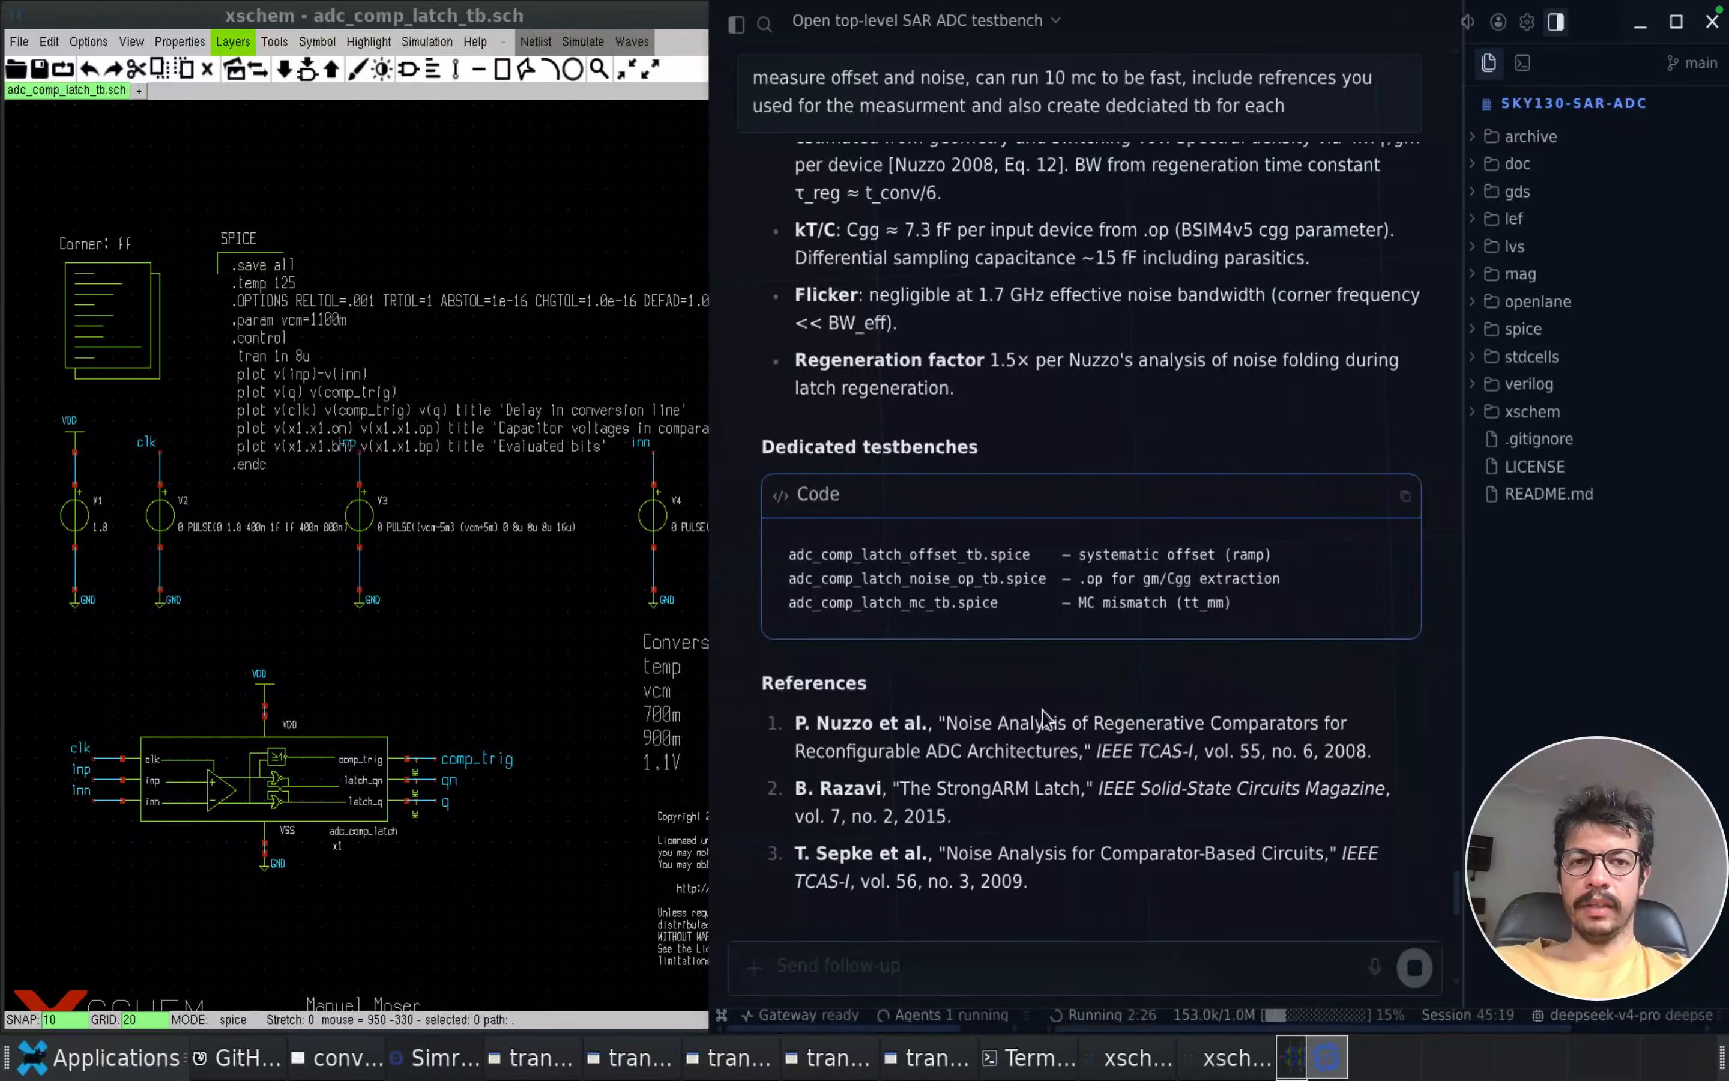
Check the agent's gm extraction progress and ask it to create a PDF report including all the characterization results
scroll(1029, 787, "down", 15)
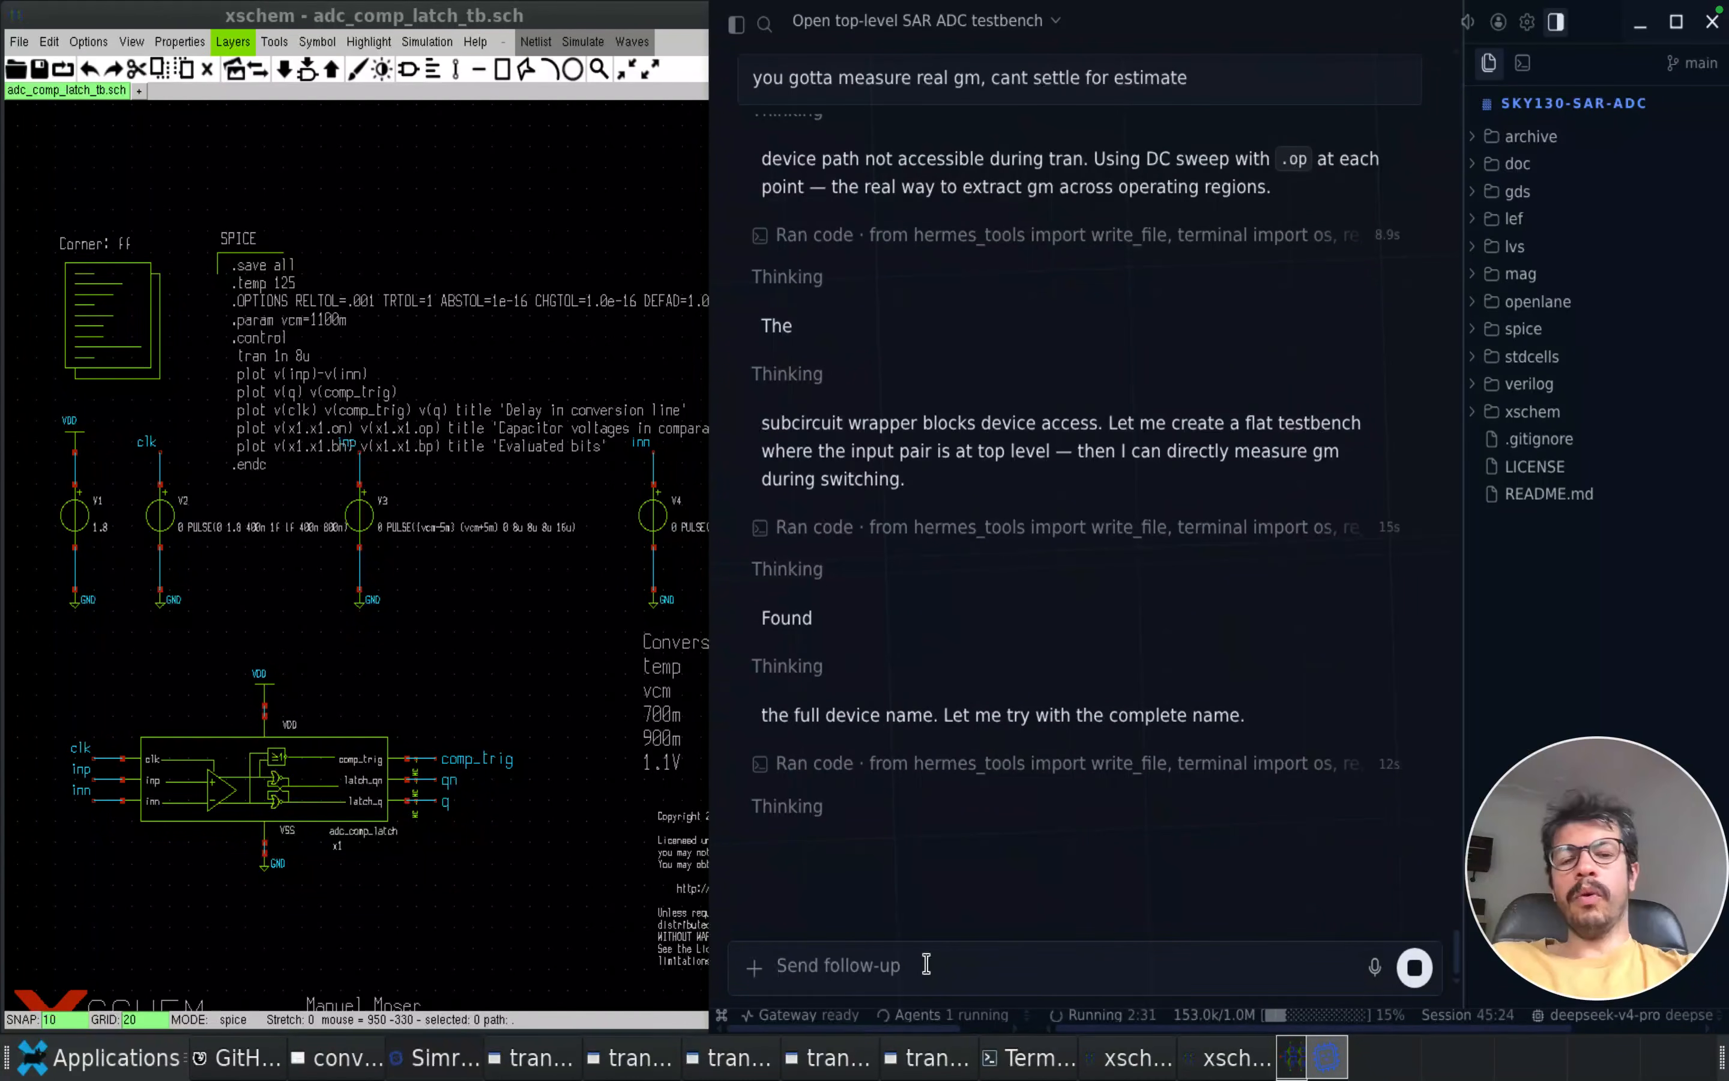
scroll(1049, 699, "up", 2)
scroll(1049, 698, "up", 12)
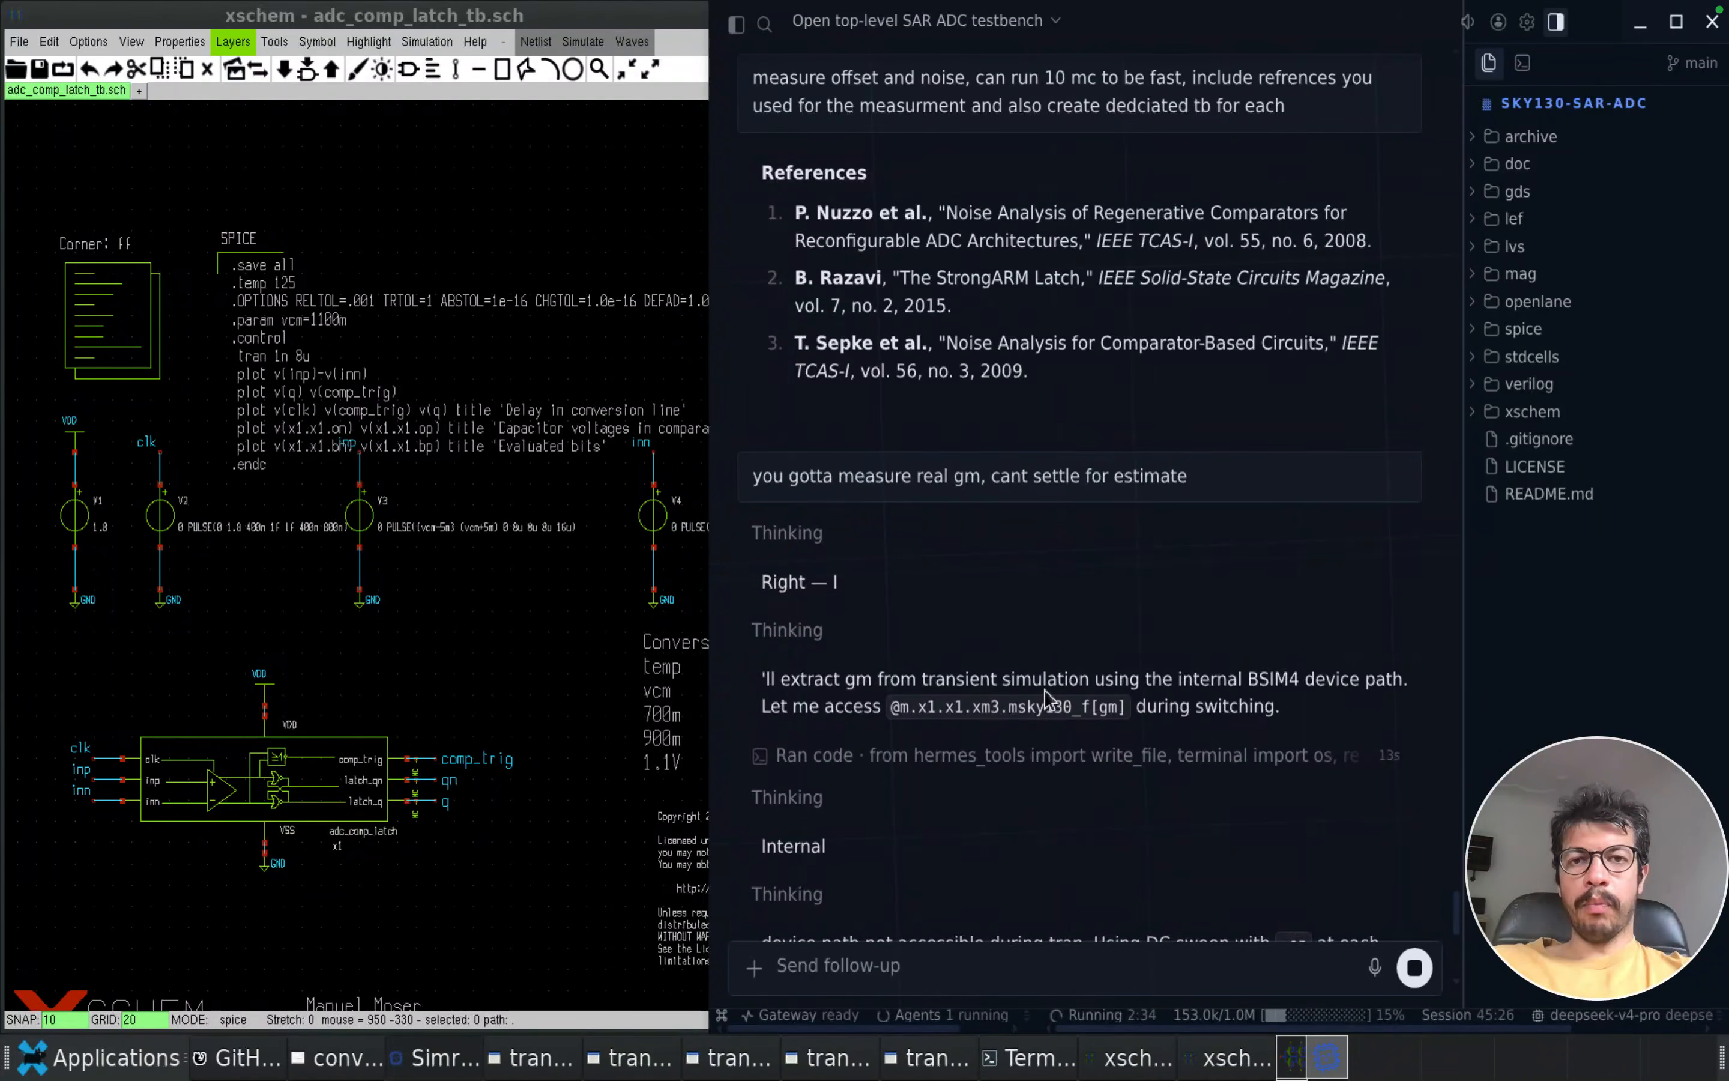
scroll(1049, 699, "down", 7)
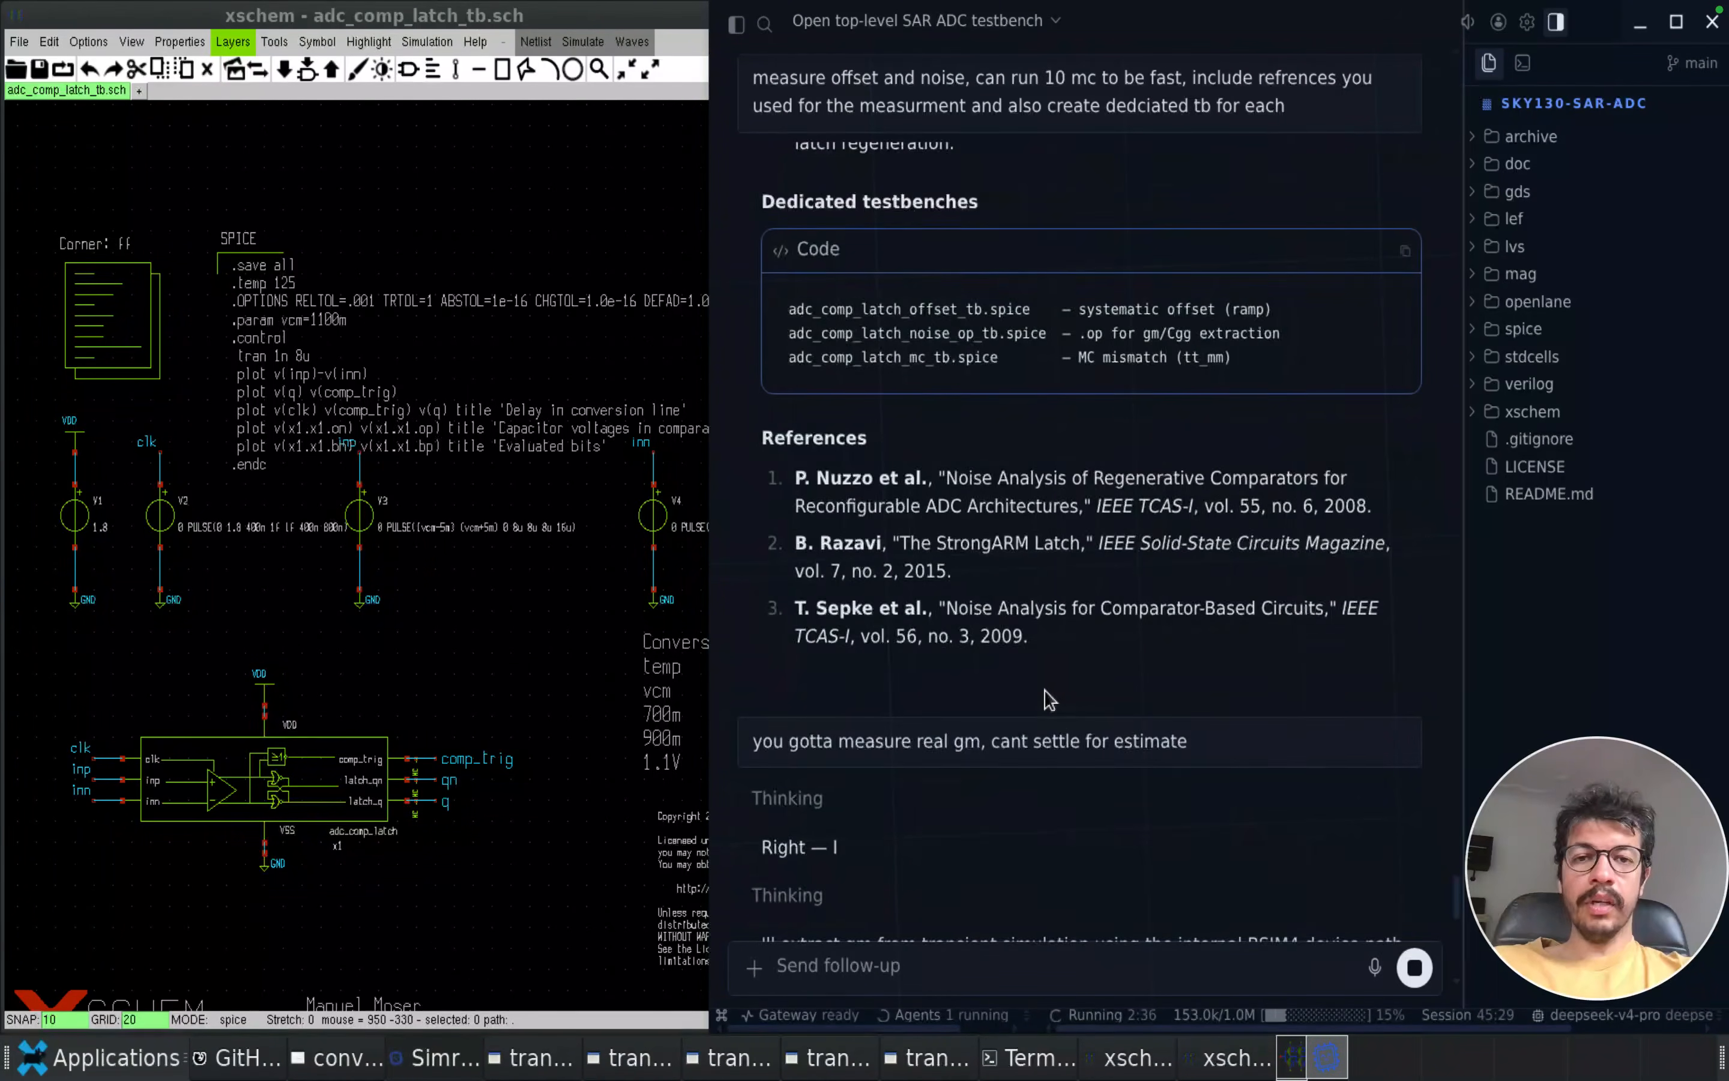
scroll(1049, 699, "up", 5)
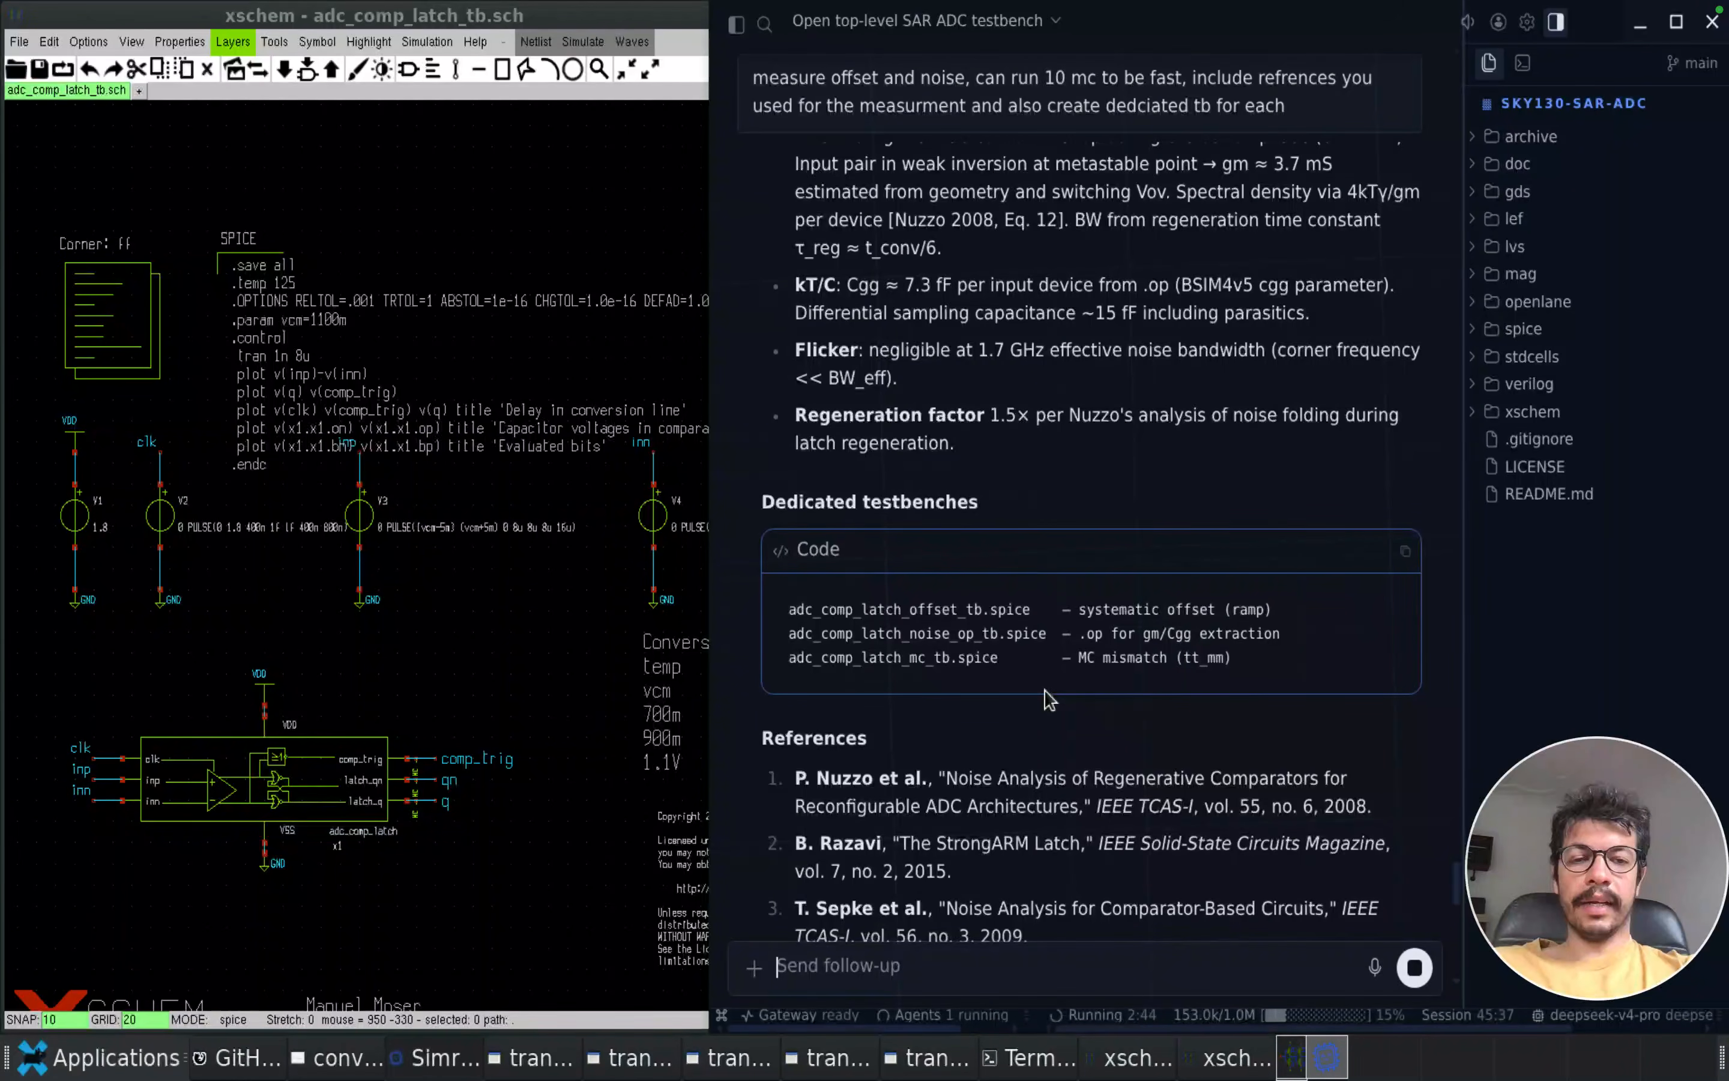
left_click(879, 965)
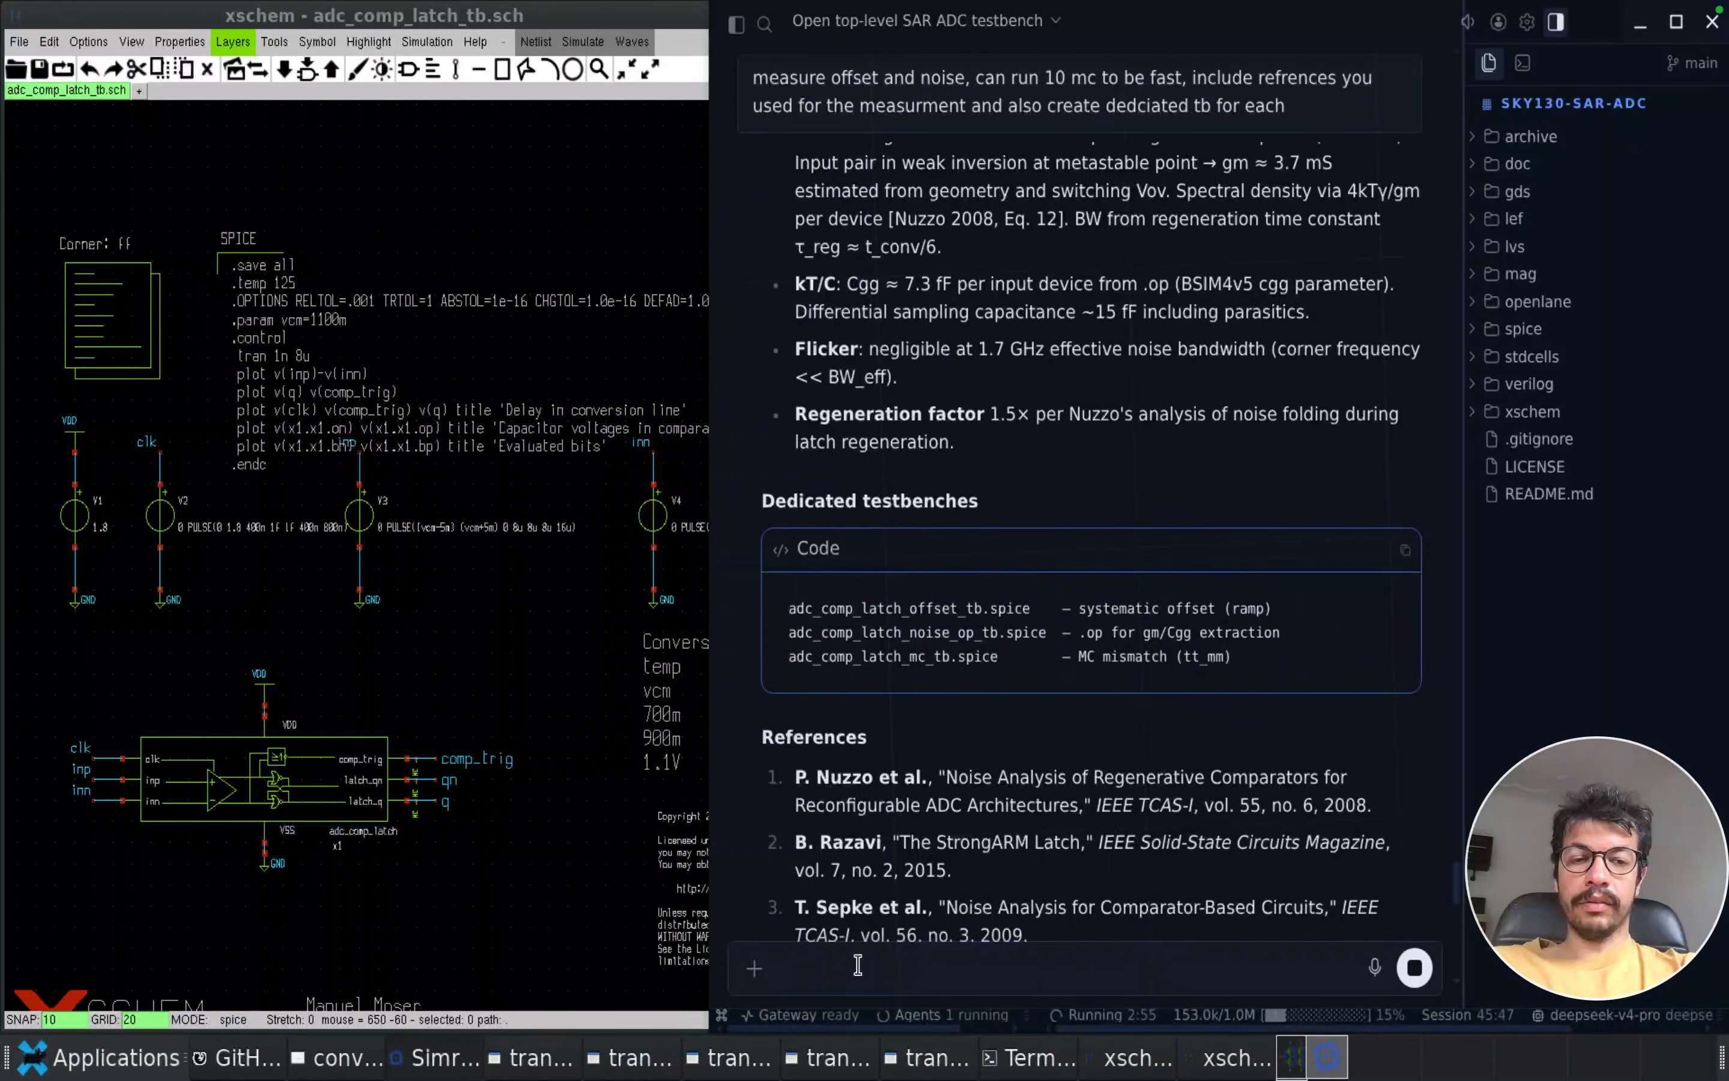
type("crwate a report pdf and include all the characterziation results")
key("Return")
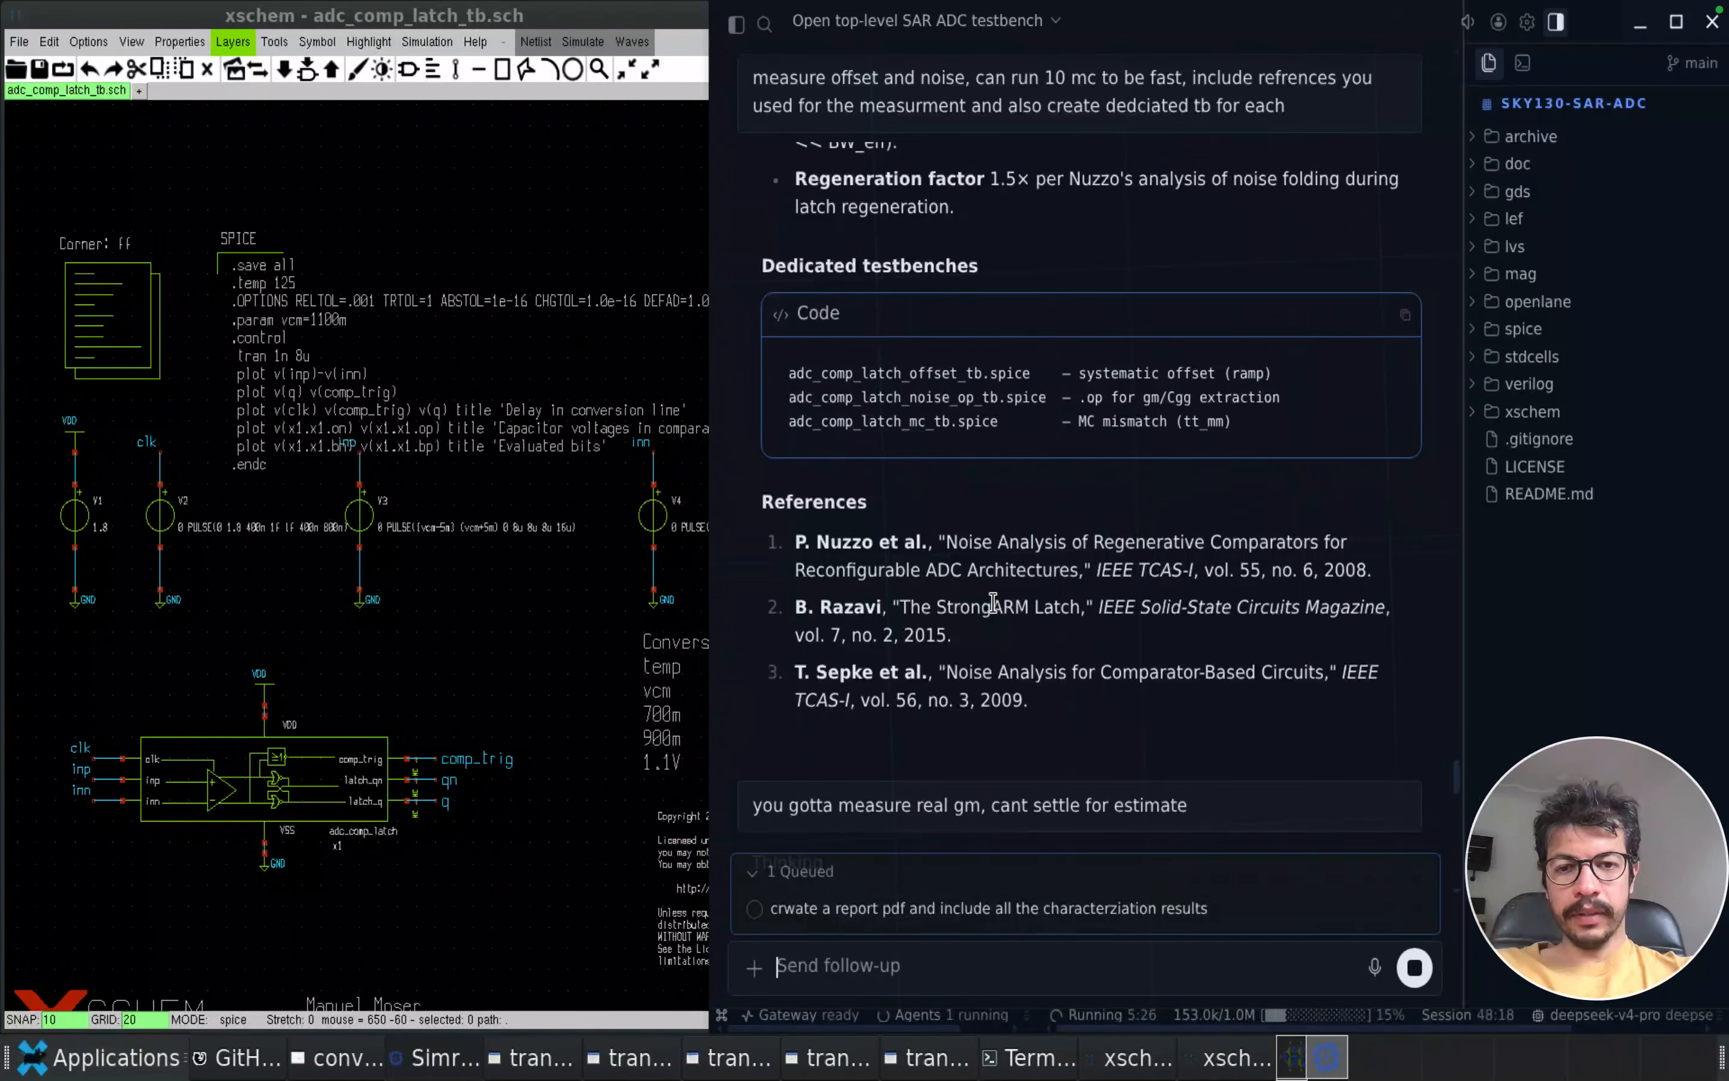
Re-read the offset, noise and mismatch figure, results table, MC mismatch notes and dedicated testbench list in the agent's reply
scroll(1029, 390, "up", 10)
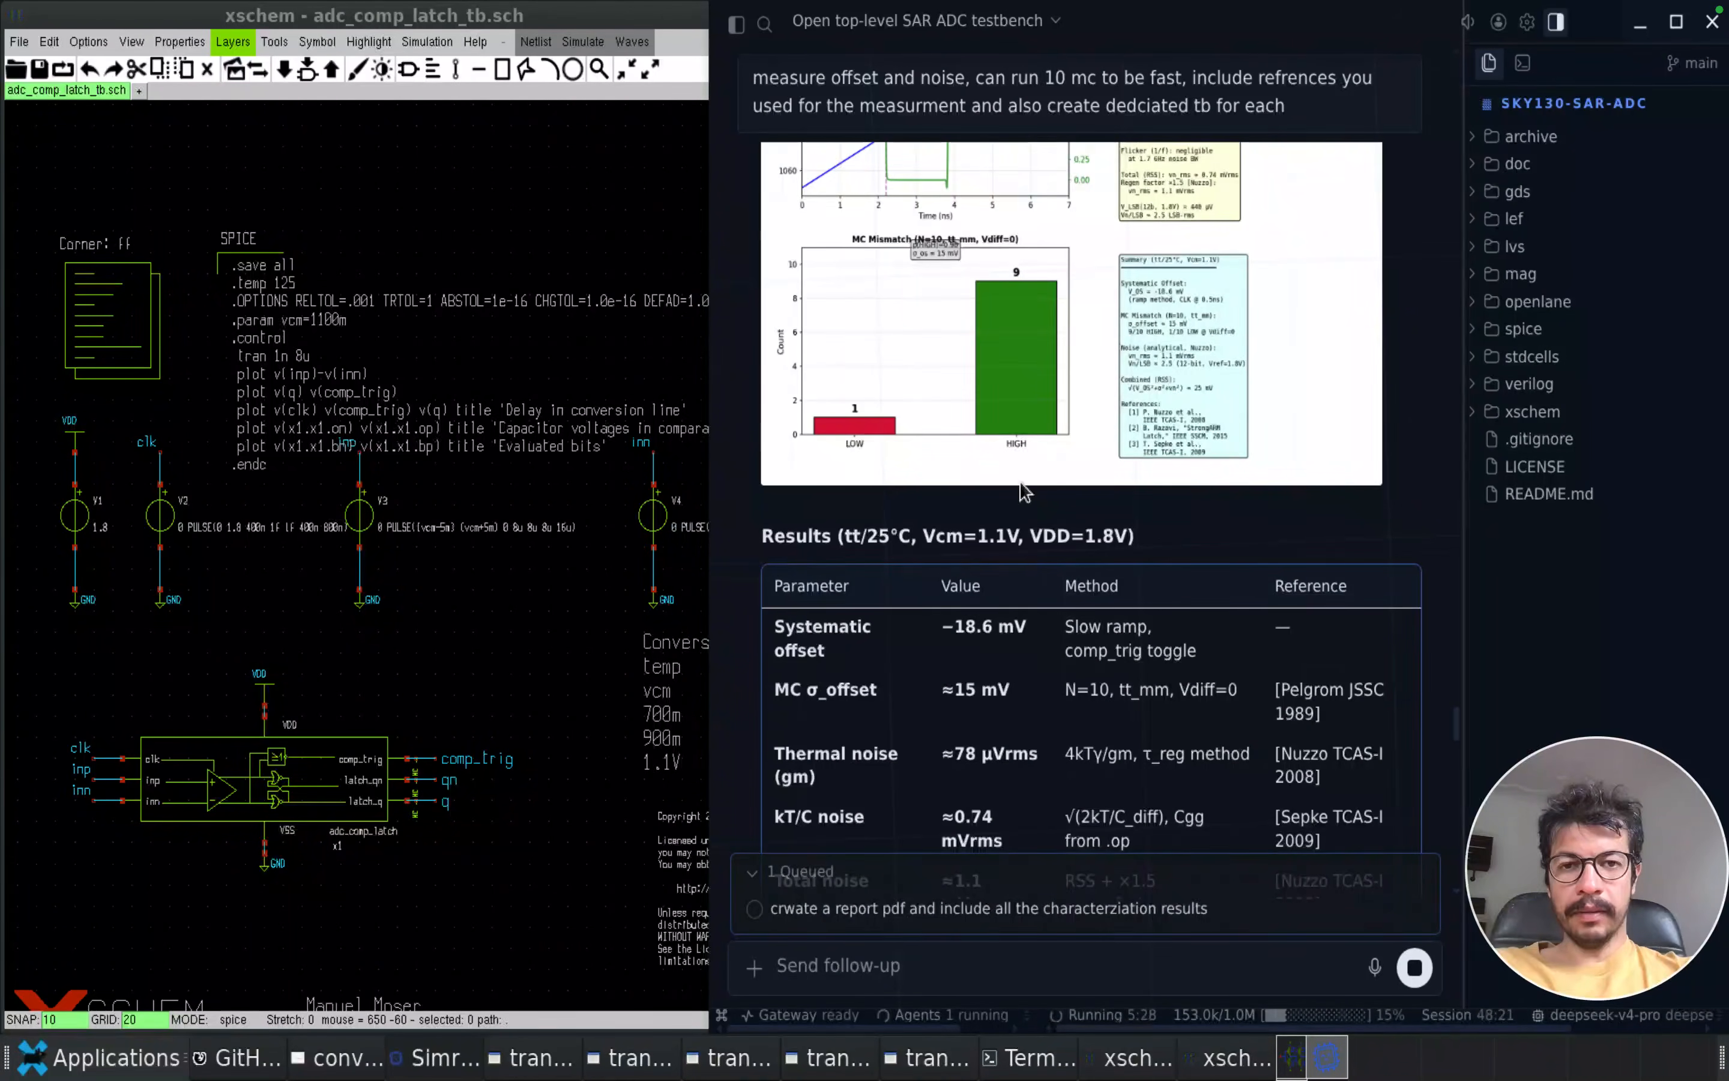
scroll(1005, 649, "down", 2)
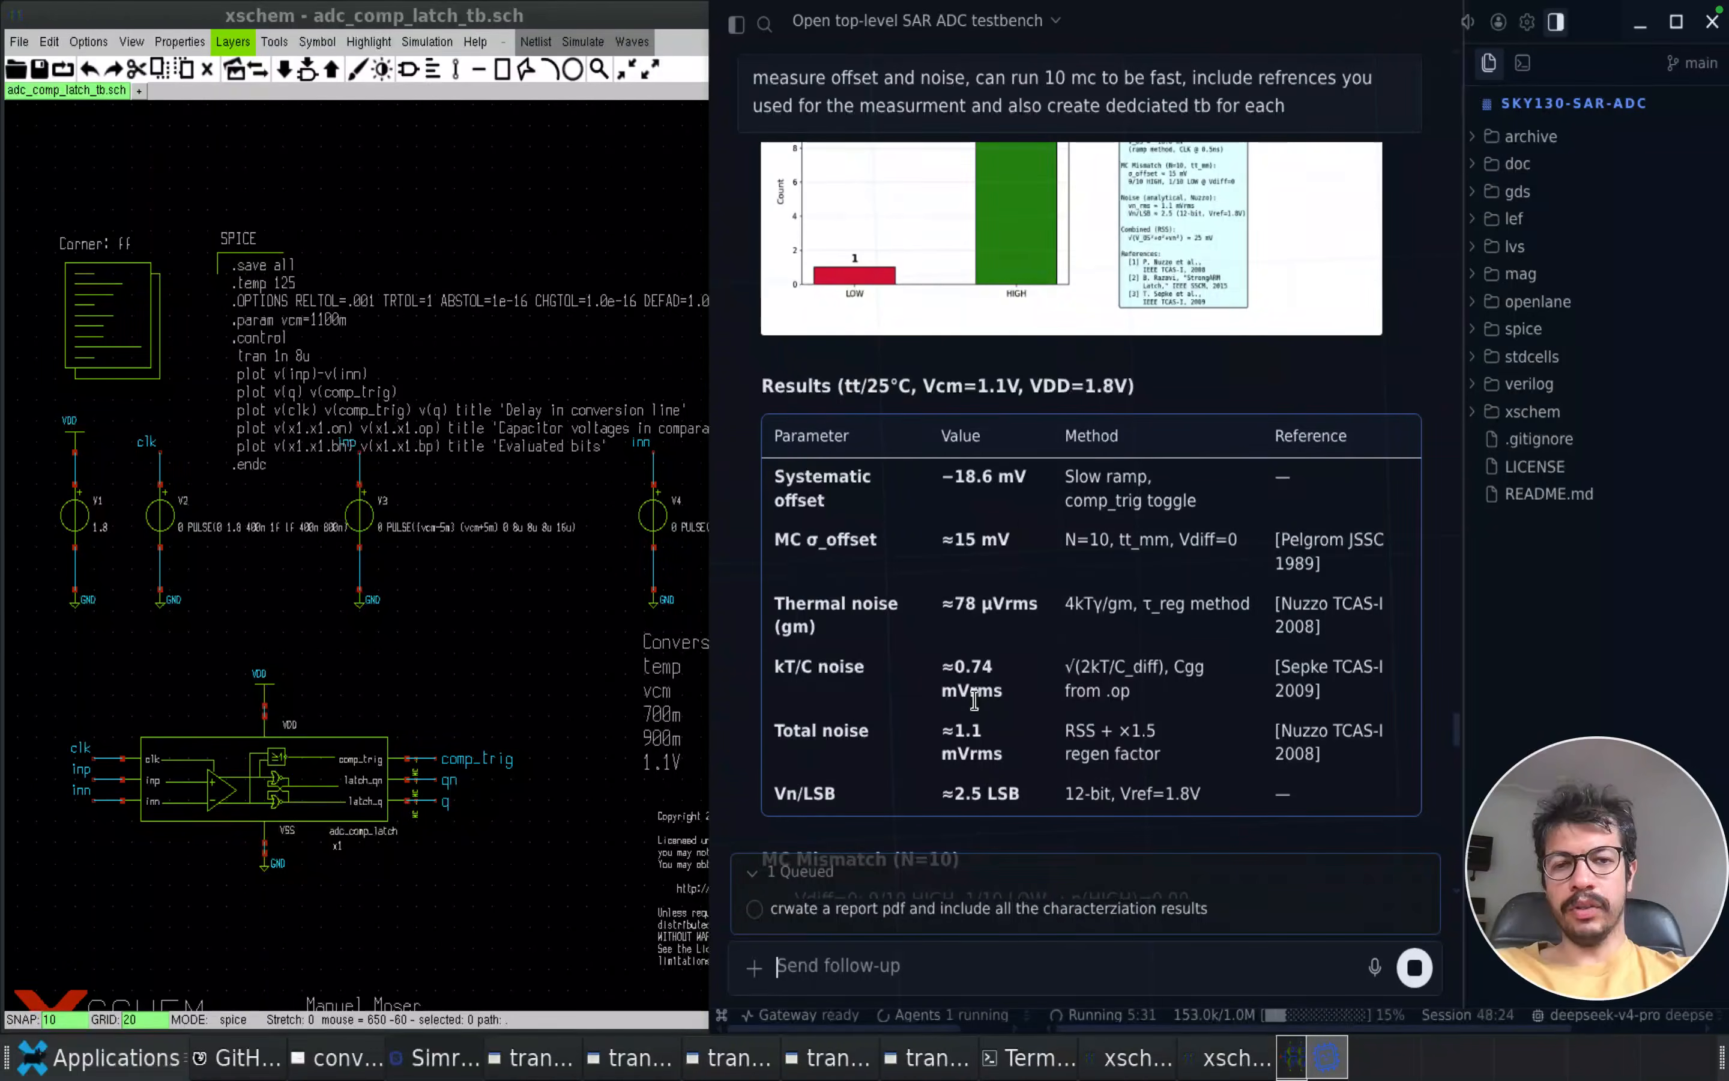
scroll(974, 701, "up", 10)
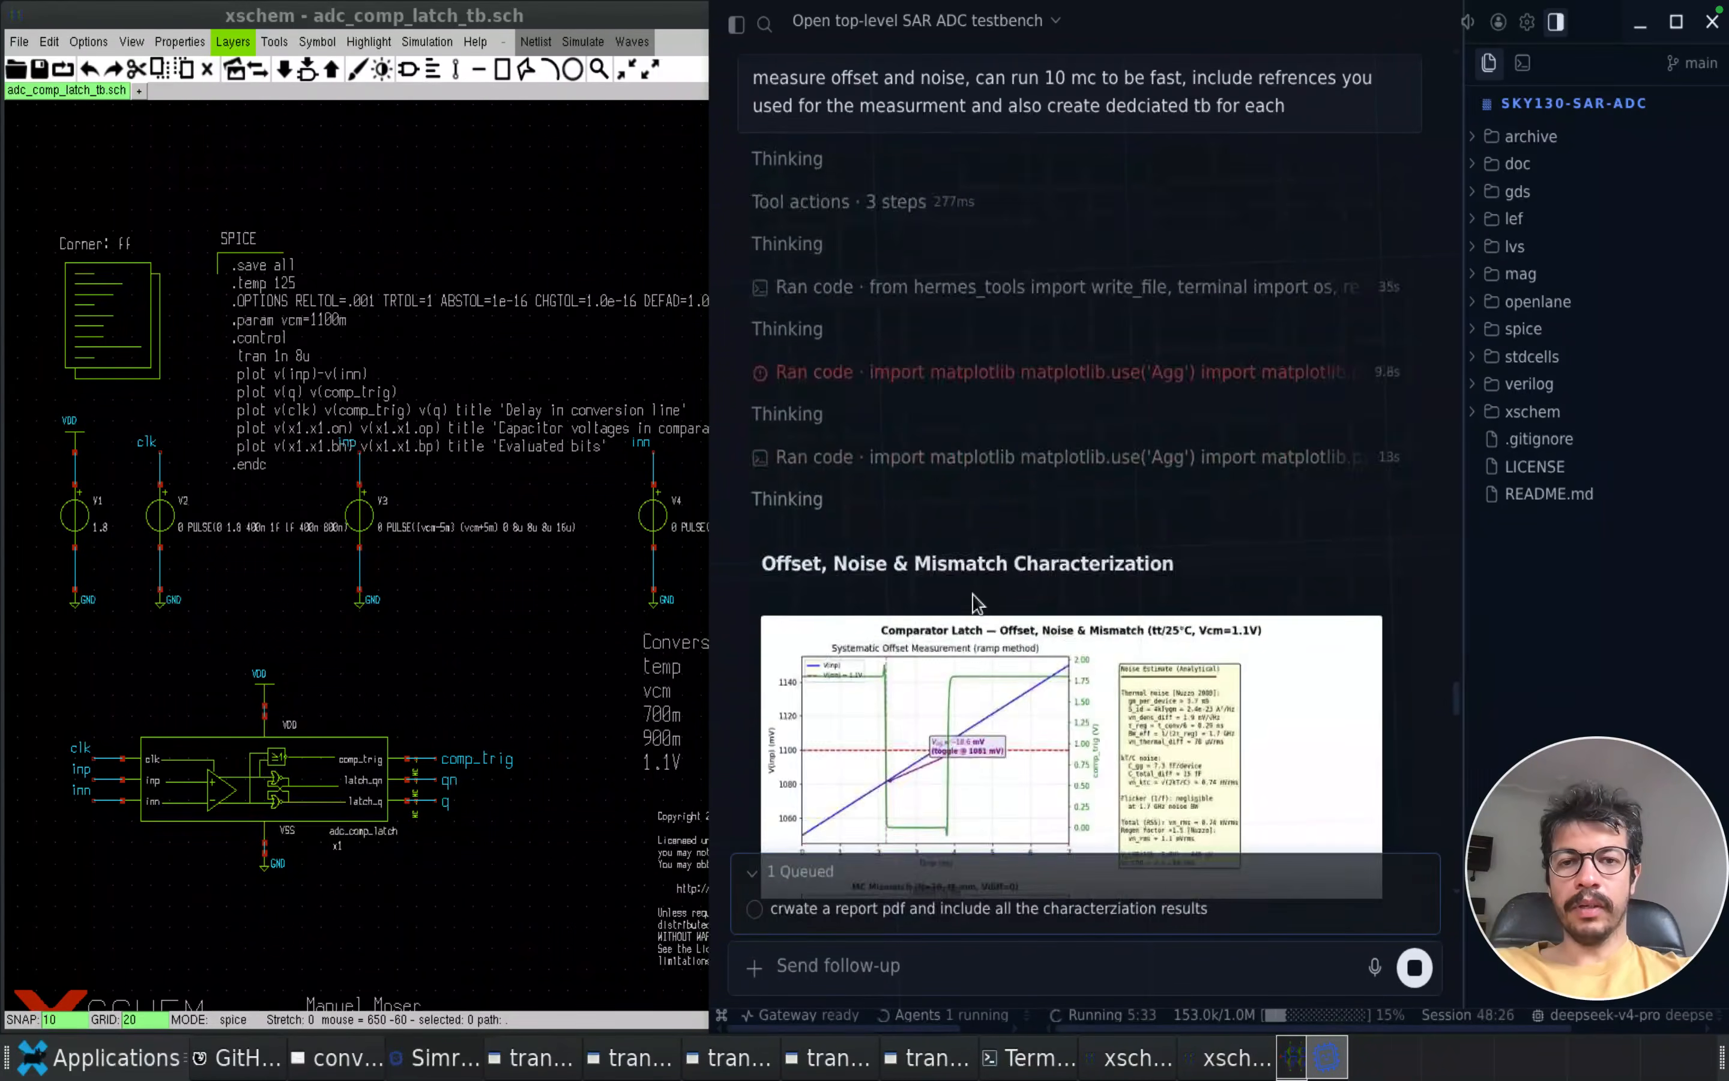
scroll(977, 604, "down", 10)
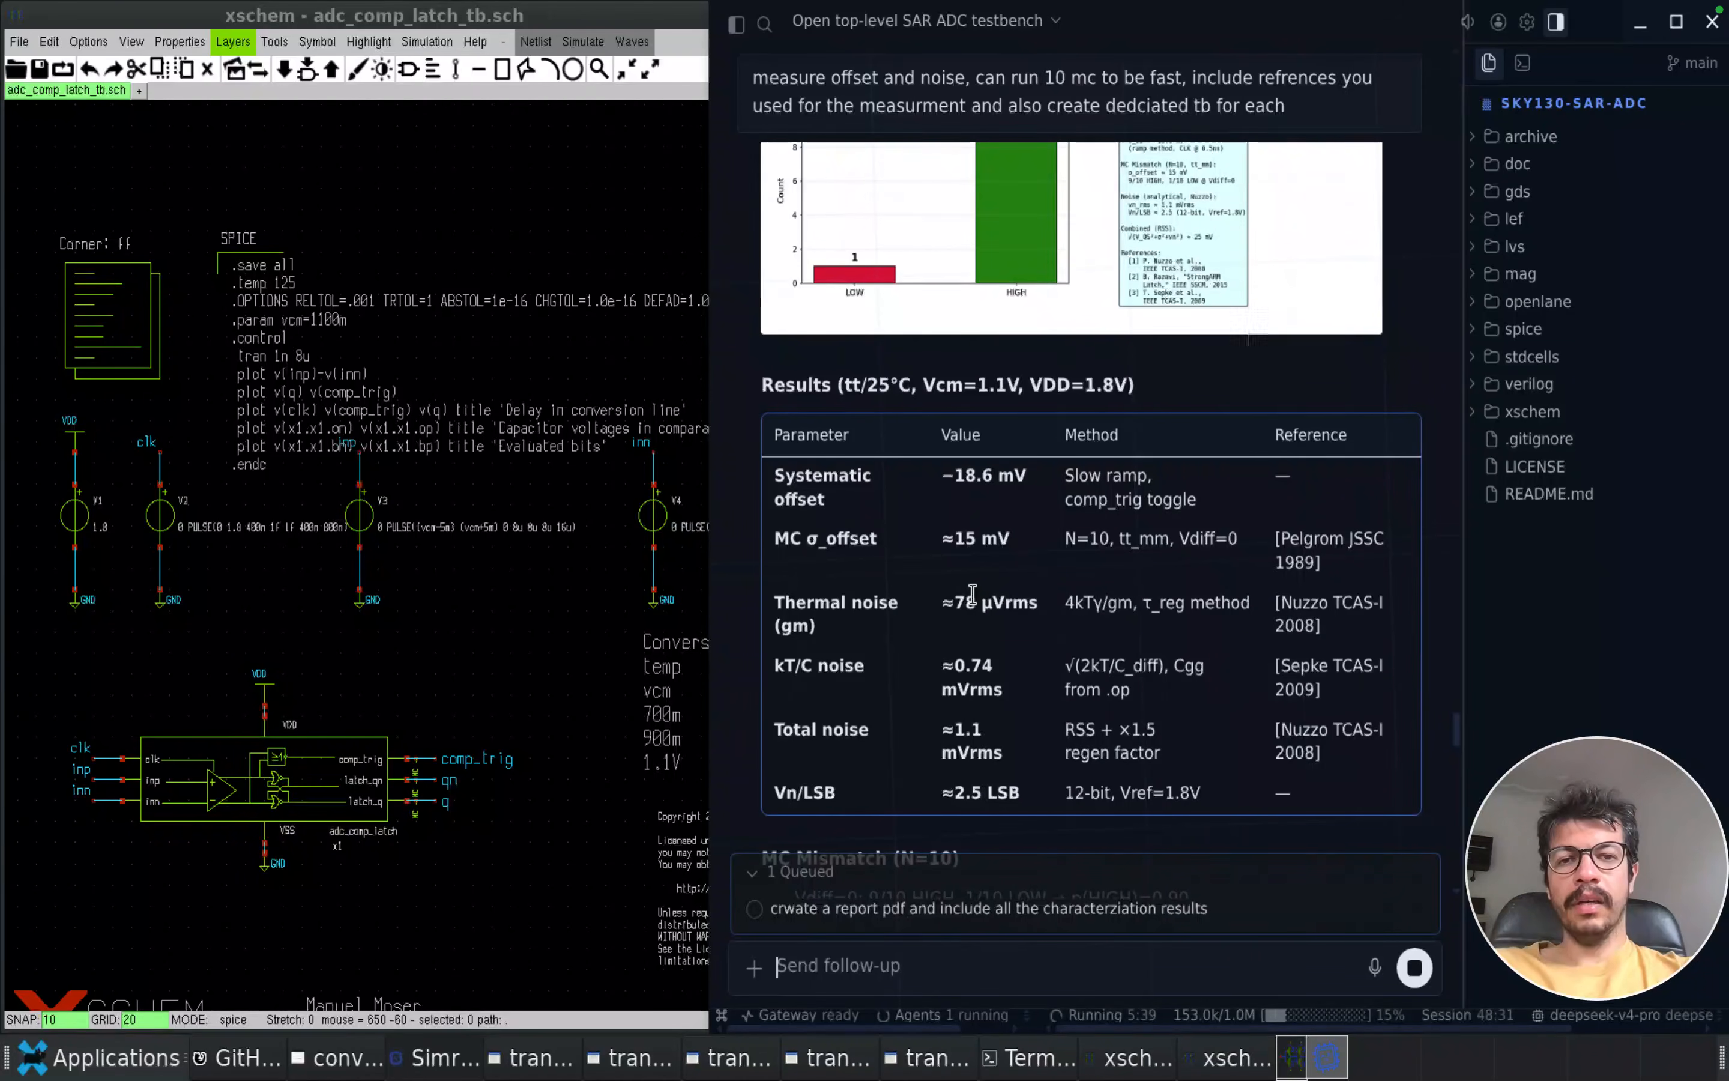
scroll(972, 593, "down", 4)
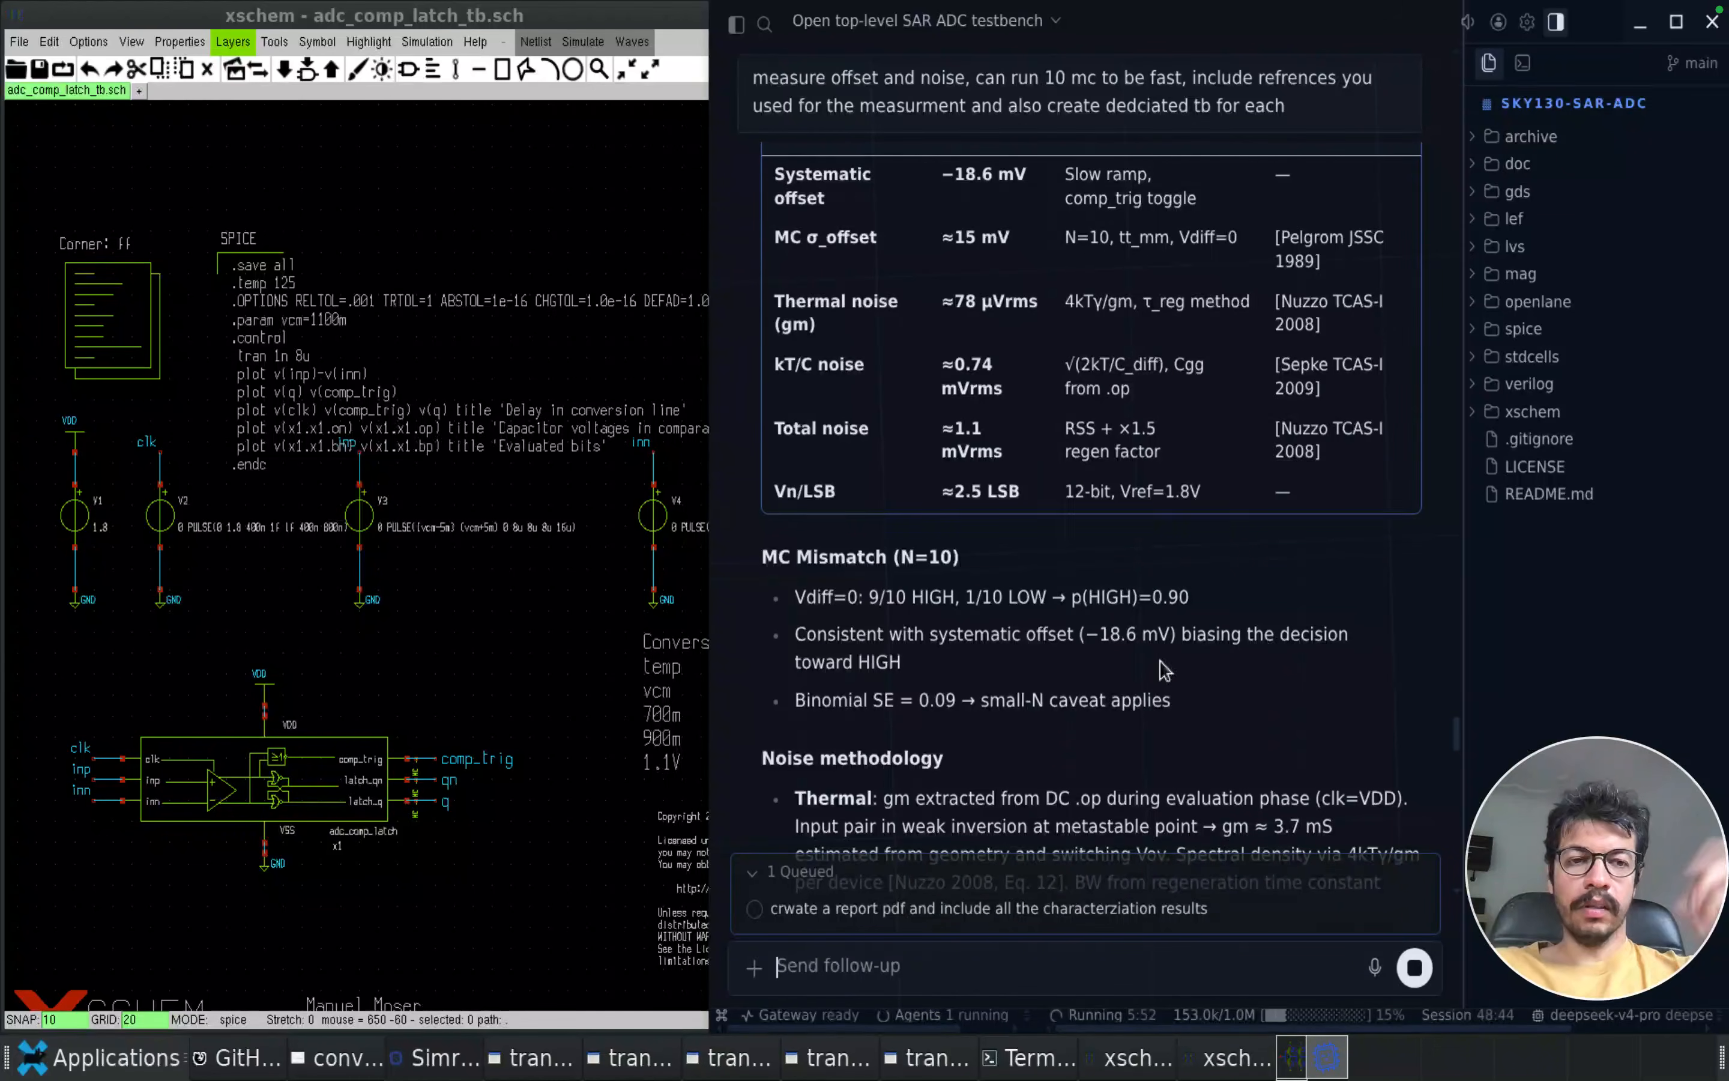
scroll(1165, 670, "down", 15)
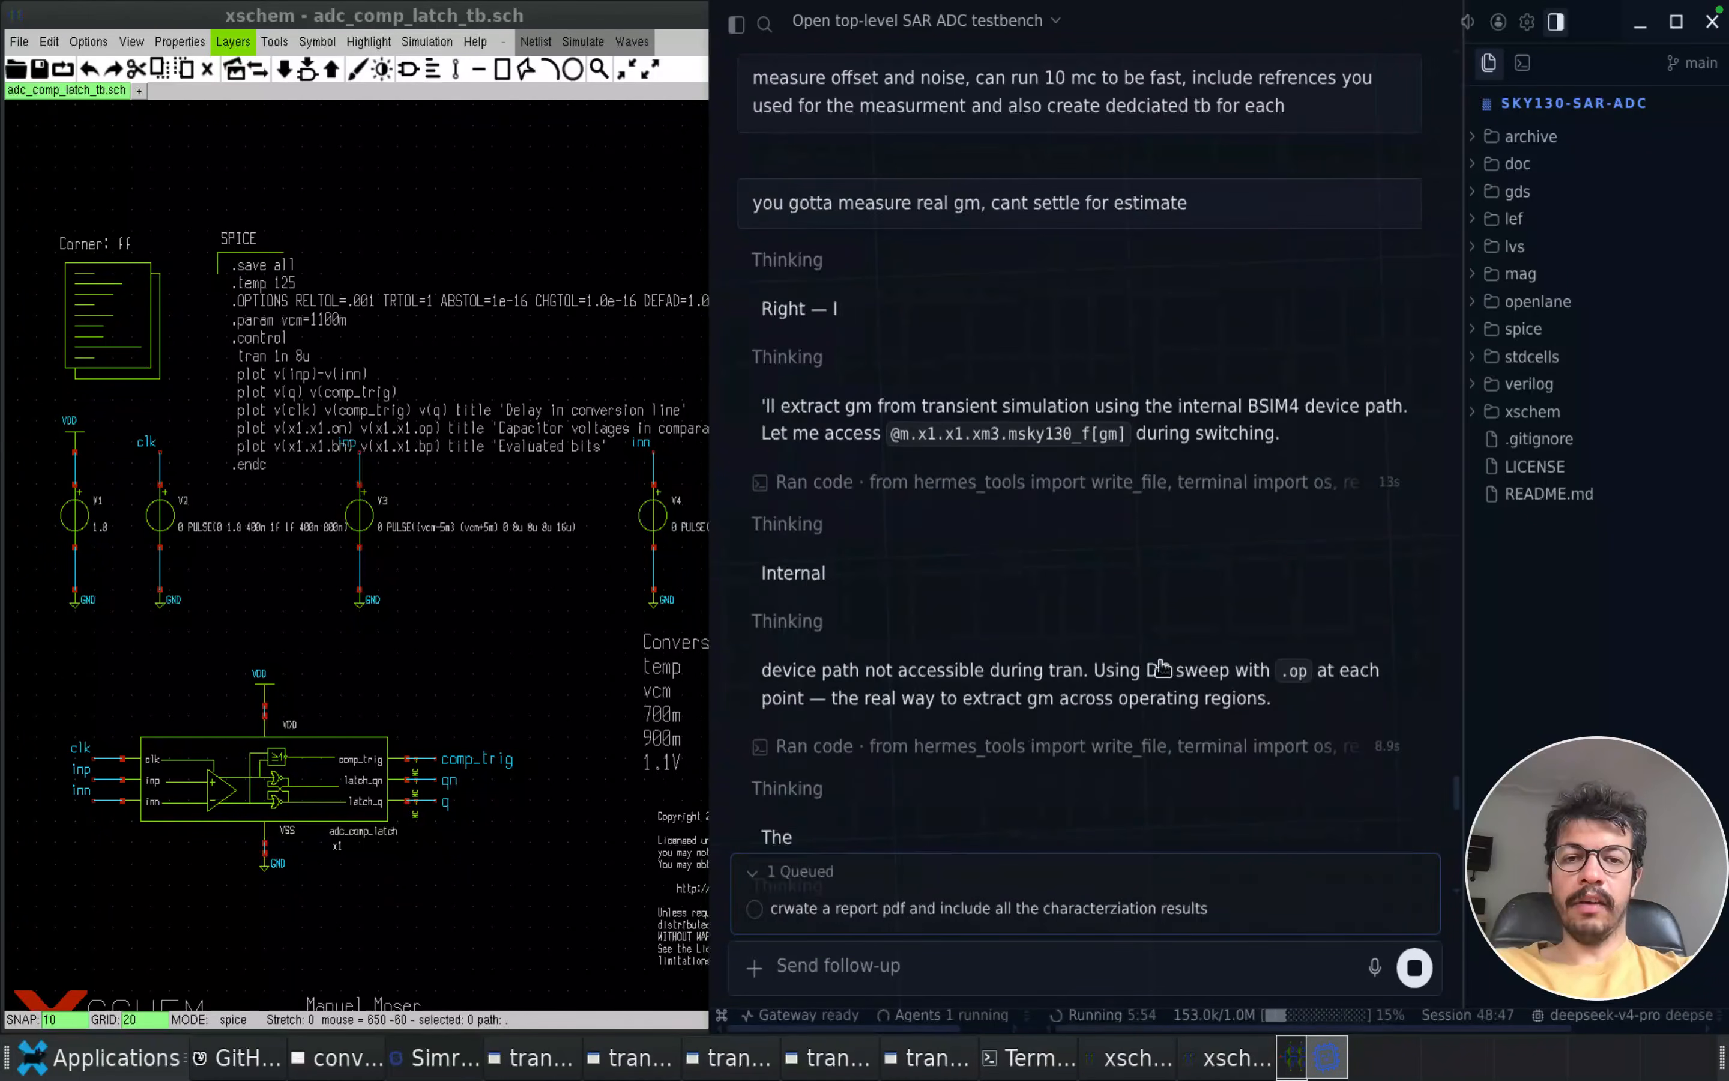
scroll(1145, 688, "up", 10)
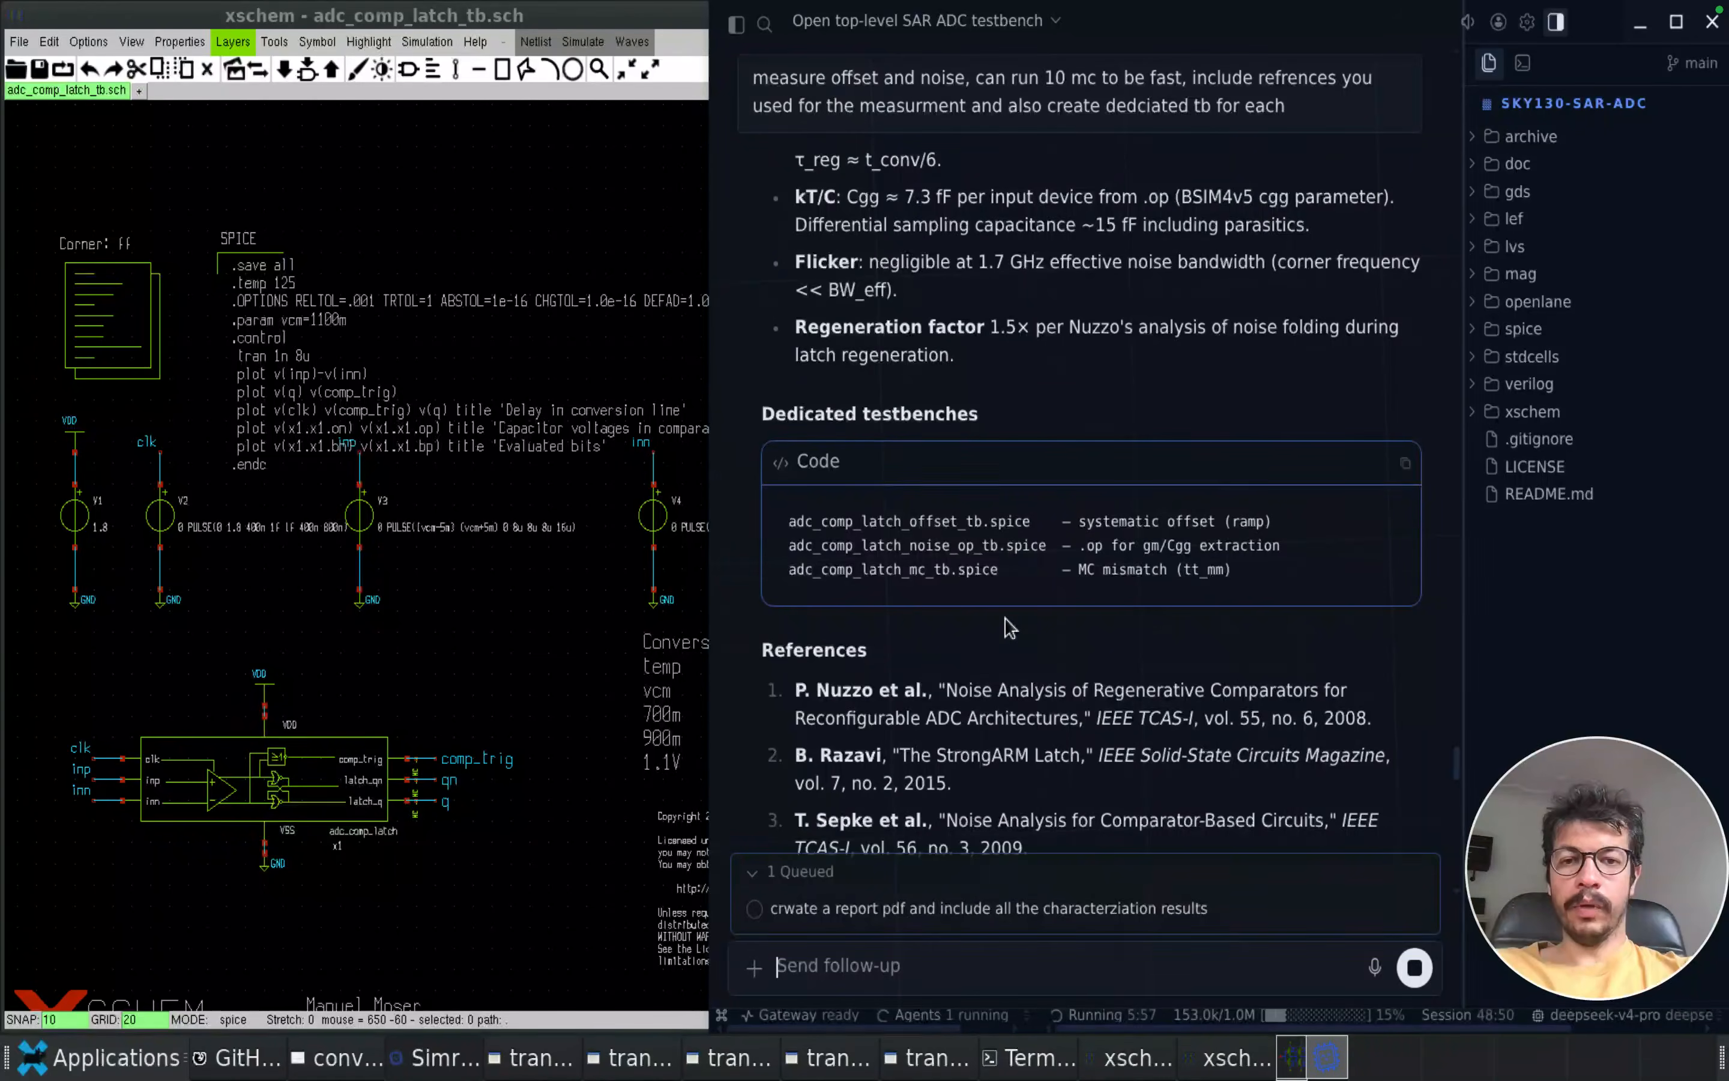
Follow the agent's progress on the real gm measurement of the input device while the report request waits in the queue
scroll(1011, 629, "down", 7)
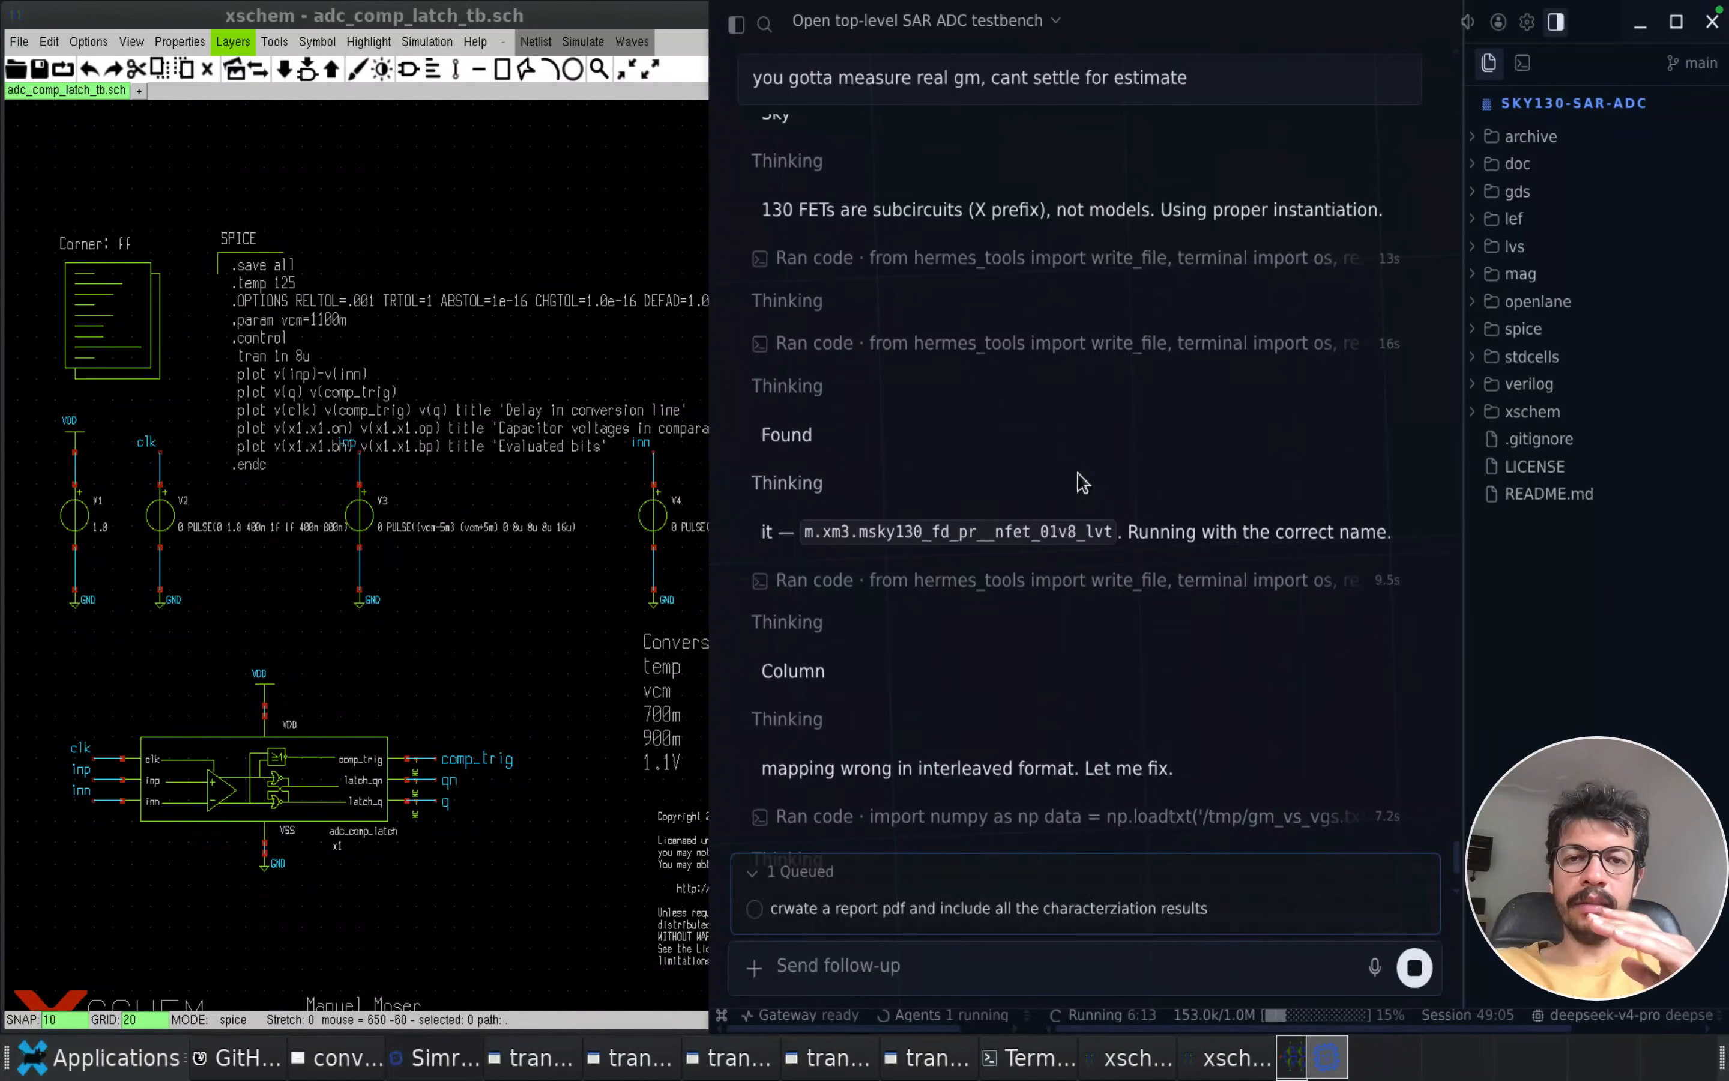
scroll(1082, 482, "down", 3)
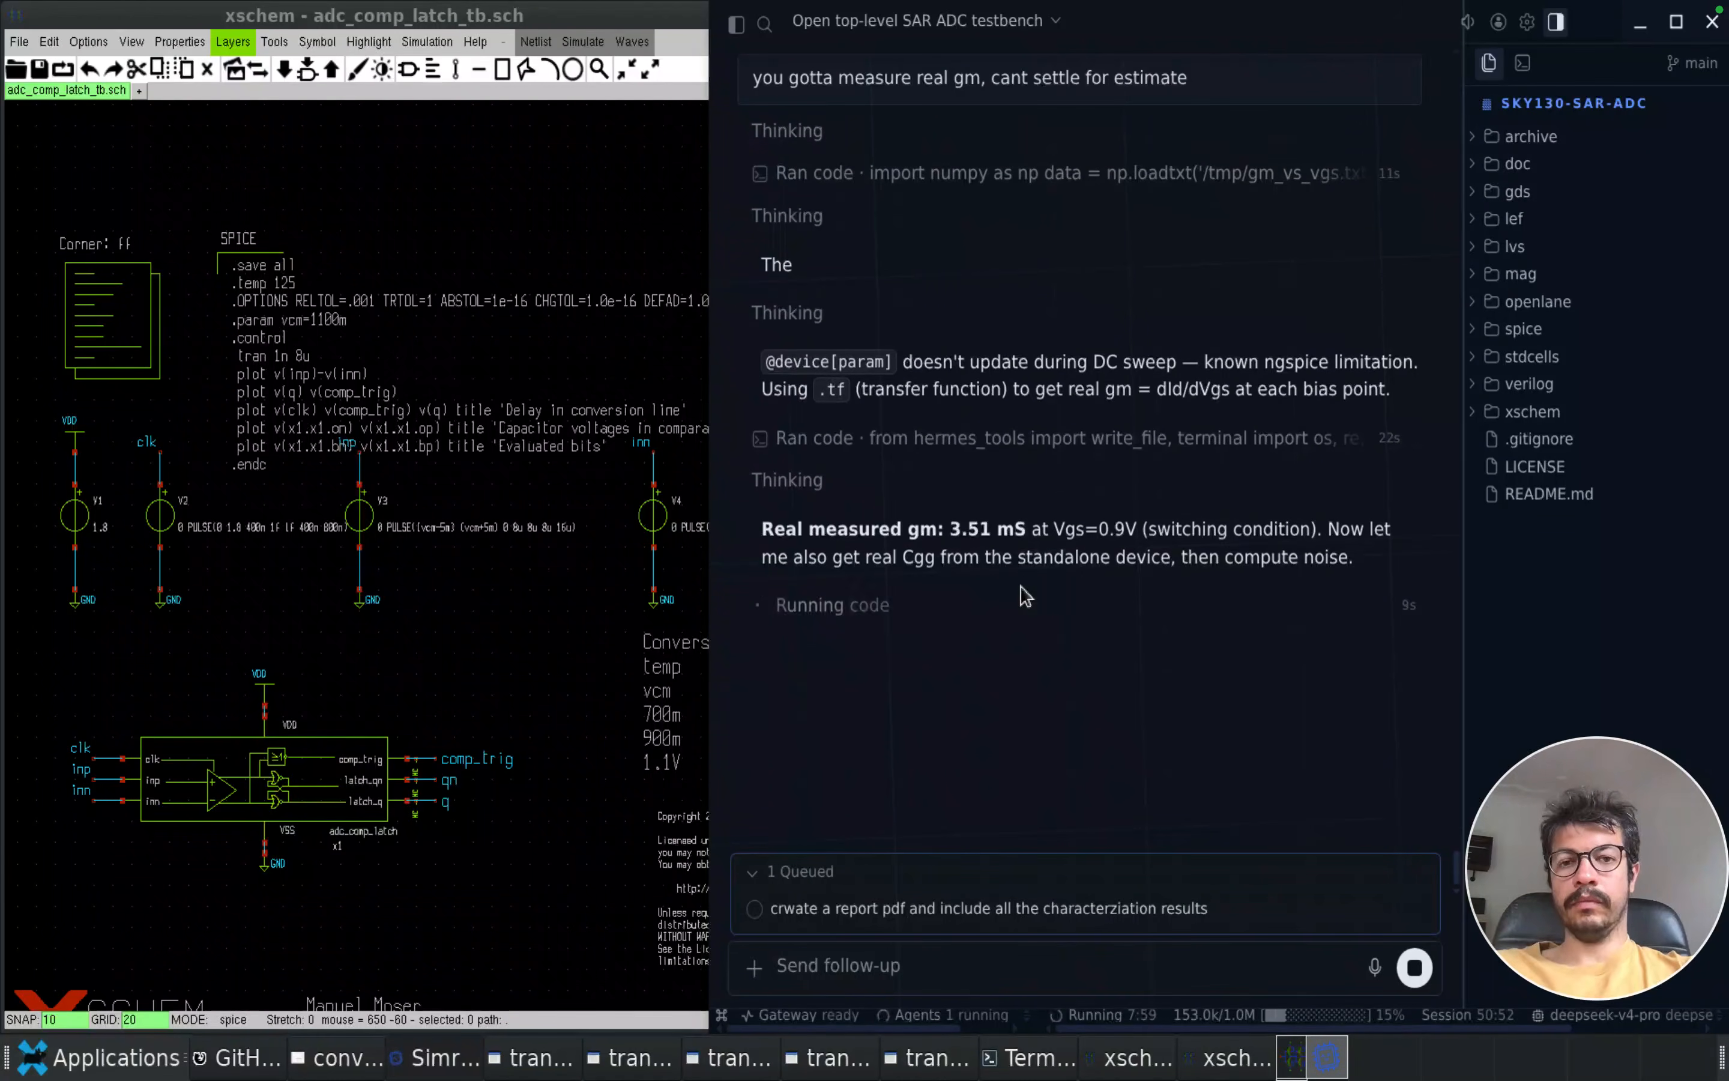
scroll(1046, 795, "up", 10)
scroll(1046, 795, "down", 10)
scroll(876, 761, "down", 20)
scroll(876, 760, "up", 20)
scroll(915, 637, "down", 2, "ctrl")
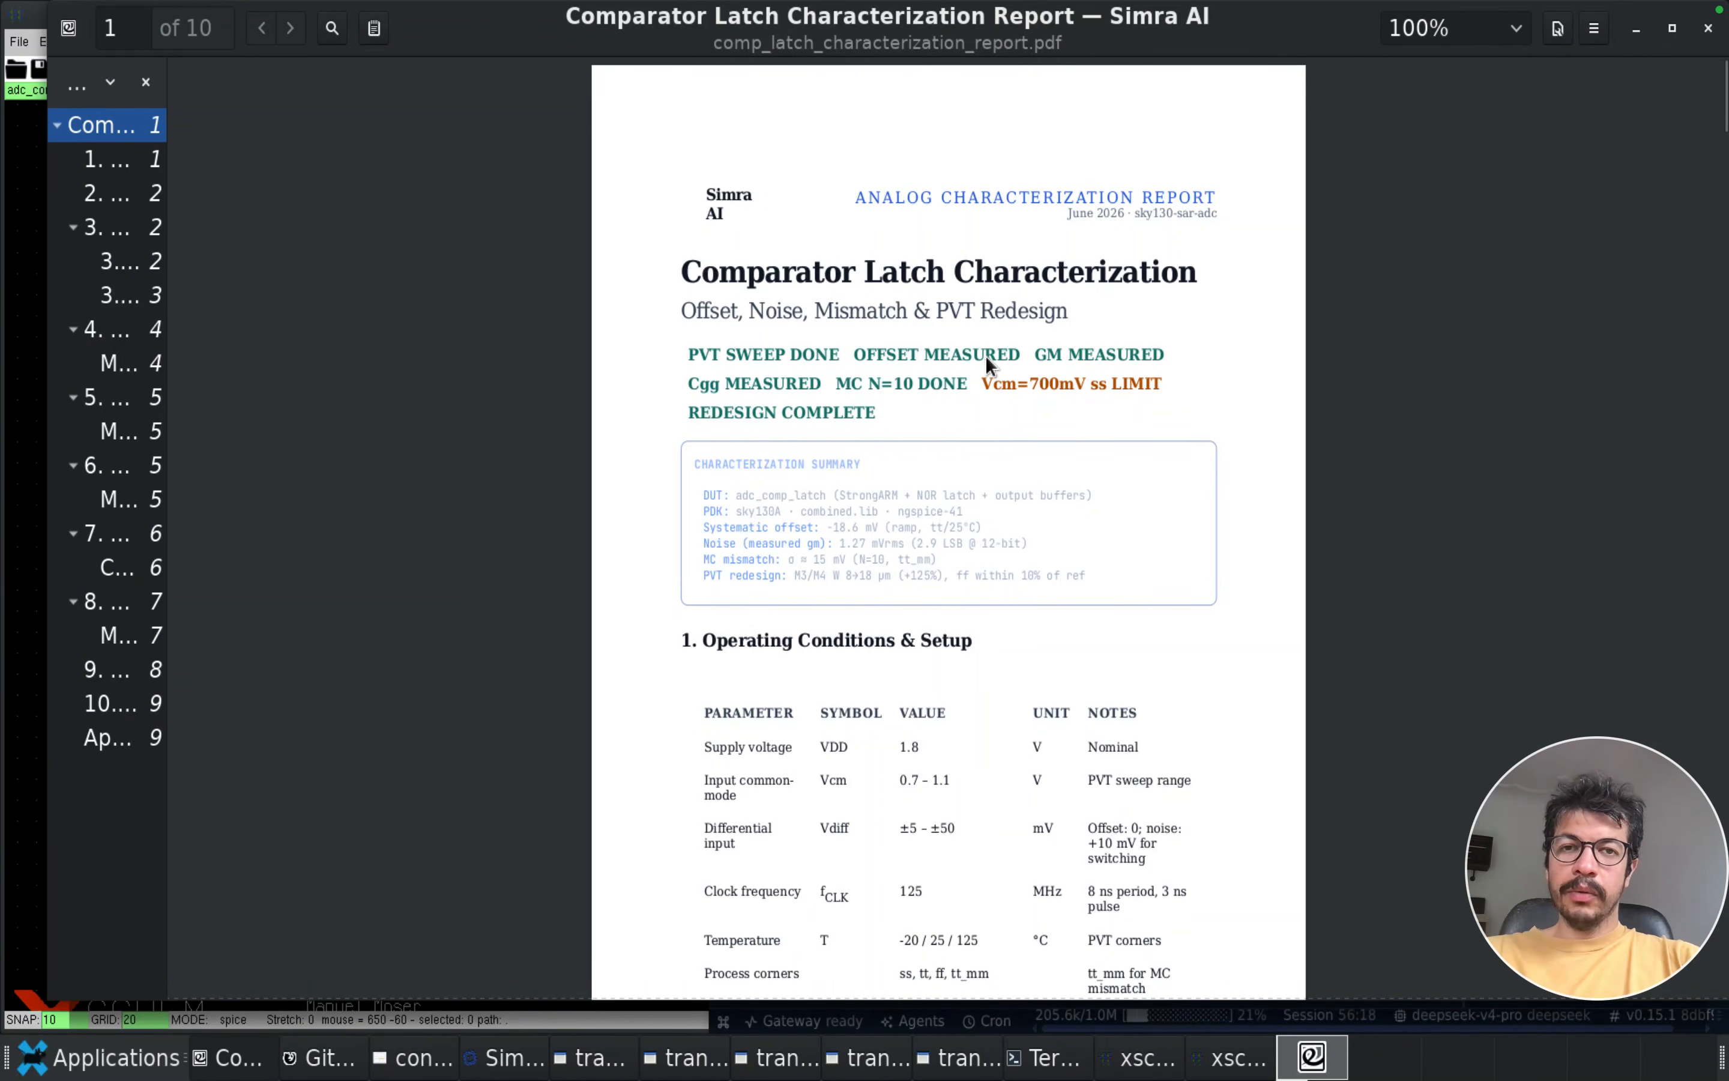
Read the characterization summary, operating conditions and device inventory in comp_latch_characterization_report.pdf
scroll(957, 486, "down", 4)
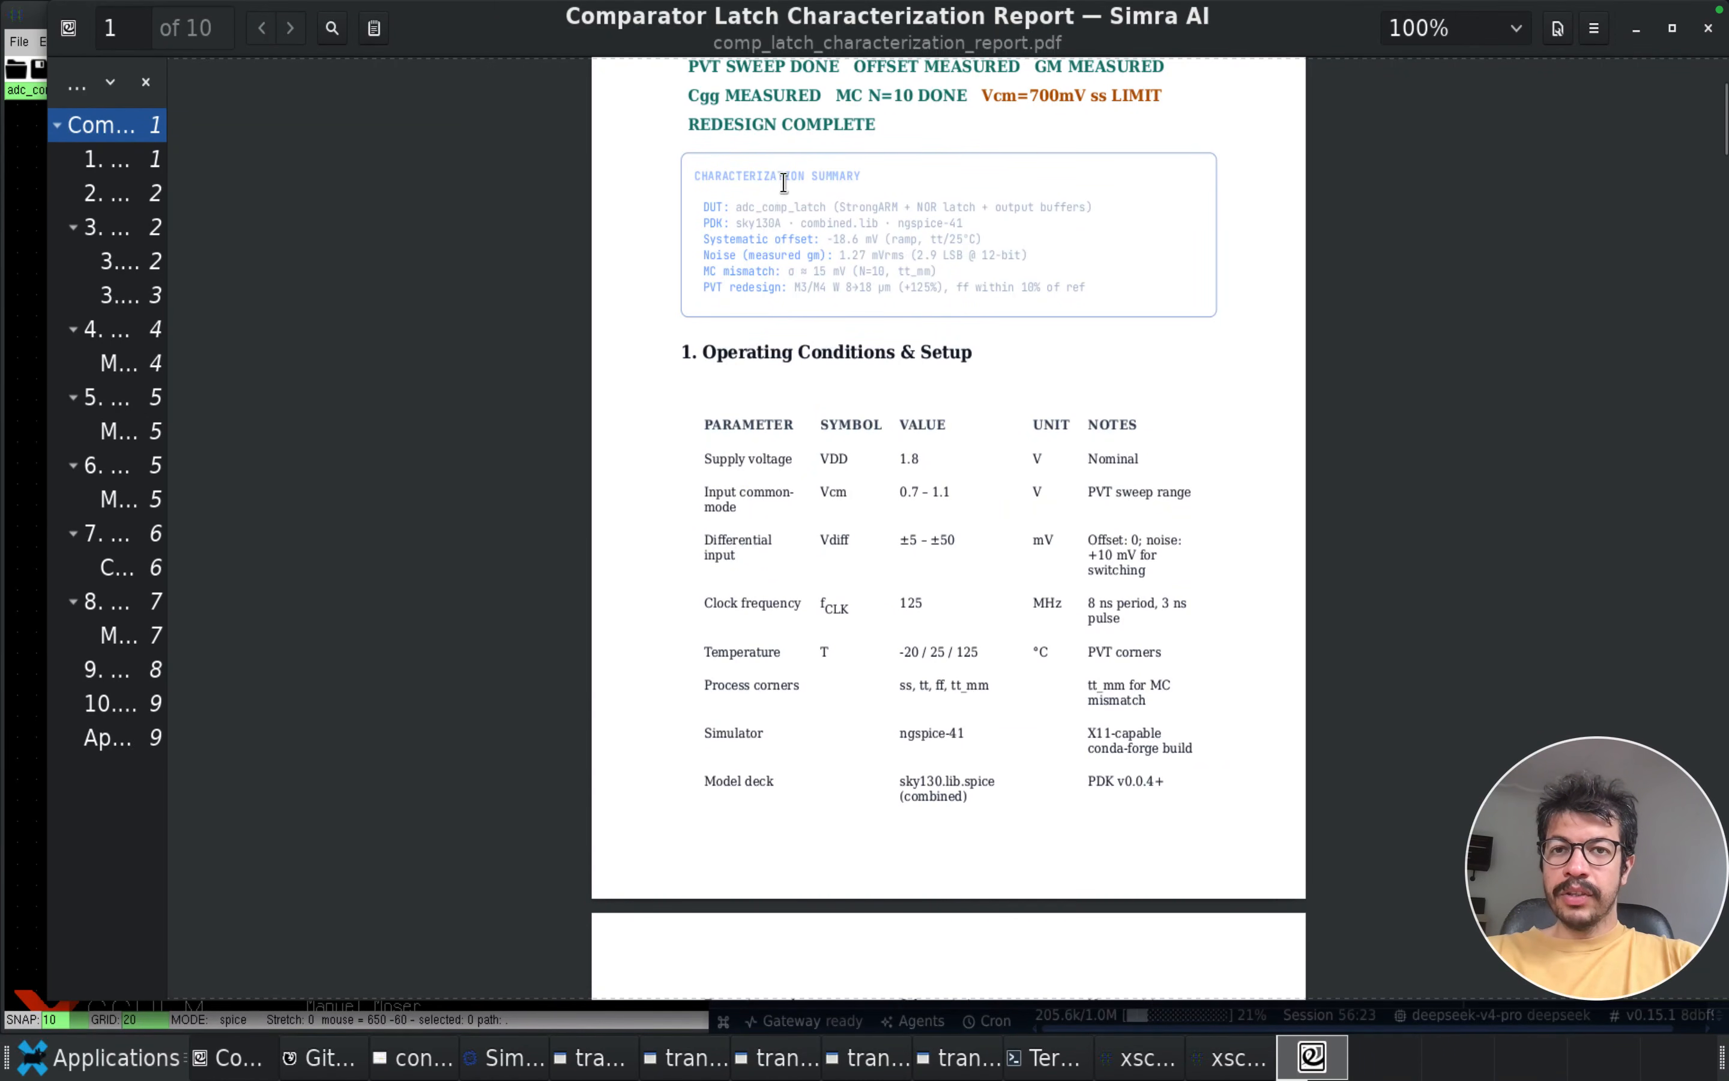
scroll(919, 390, "down", 3)
scroll(919, 383, "up", 1)
scroll(918, 384, "down", 3)
scroll(918, 383, "up", 1)
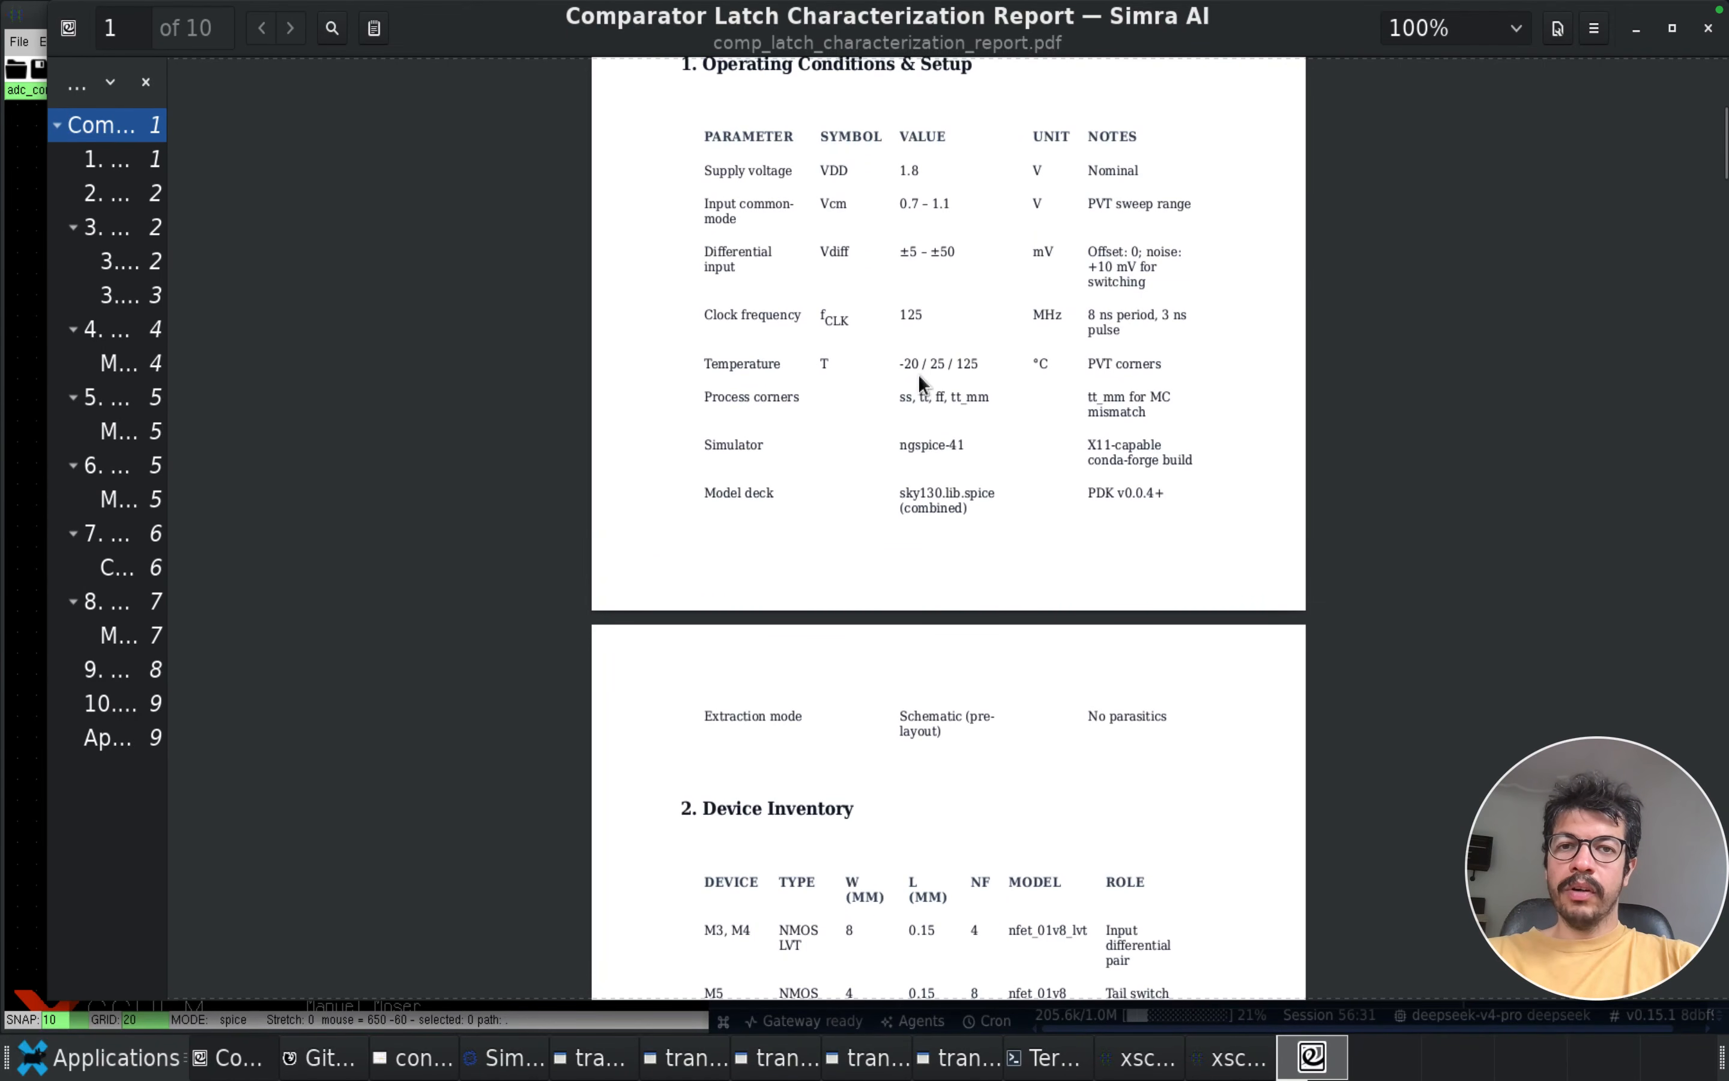
scroll(905, 566, "down", 5)
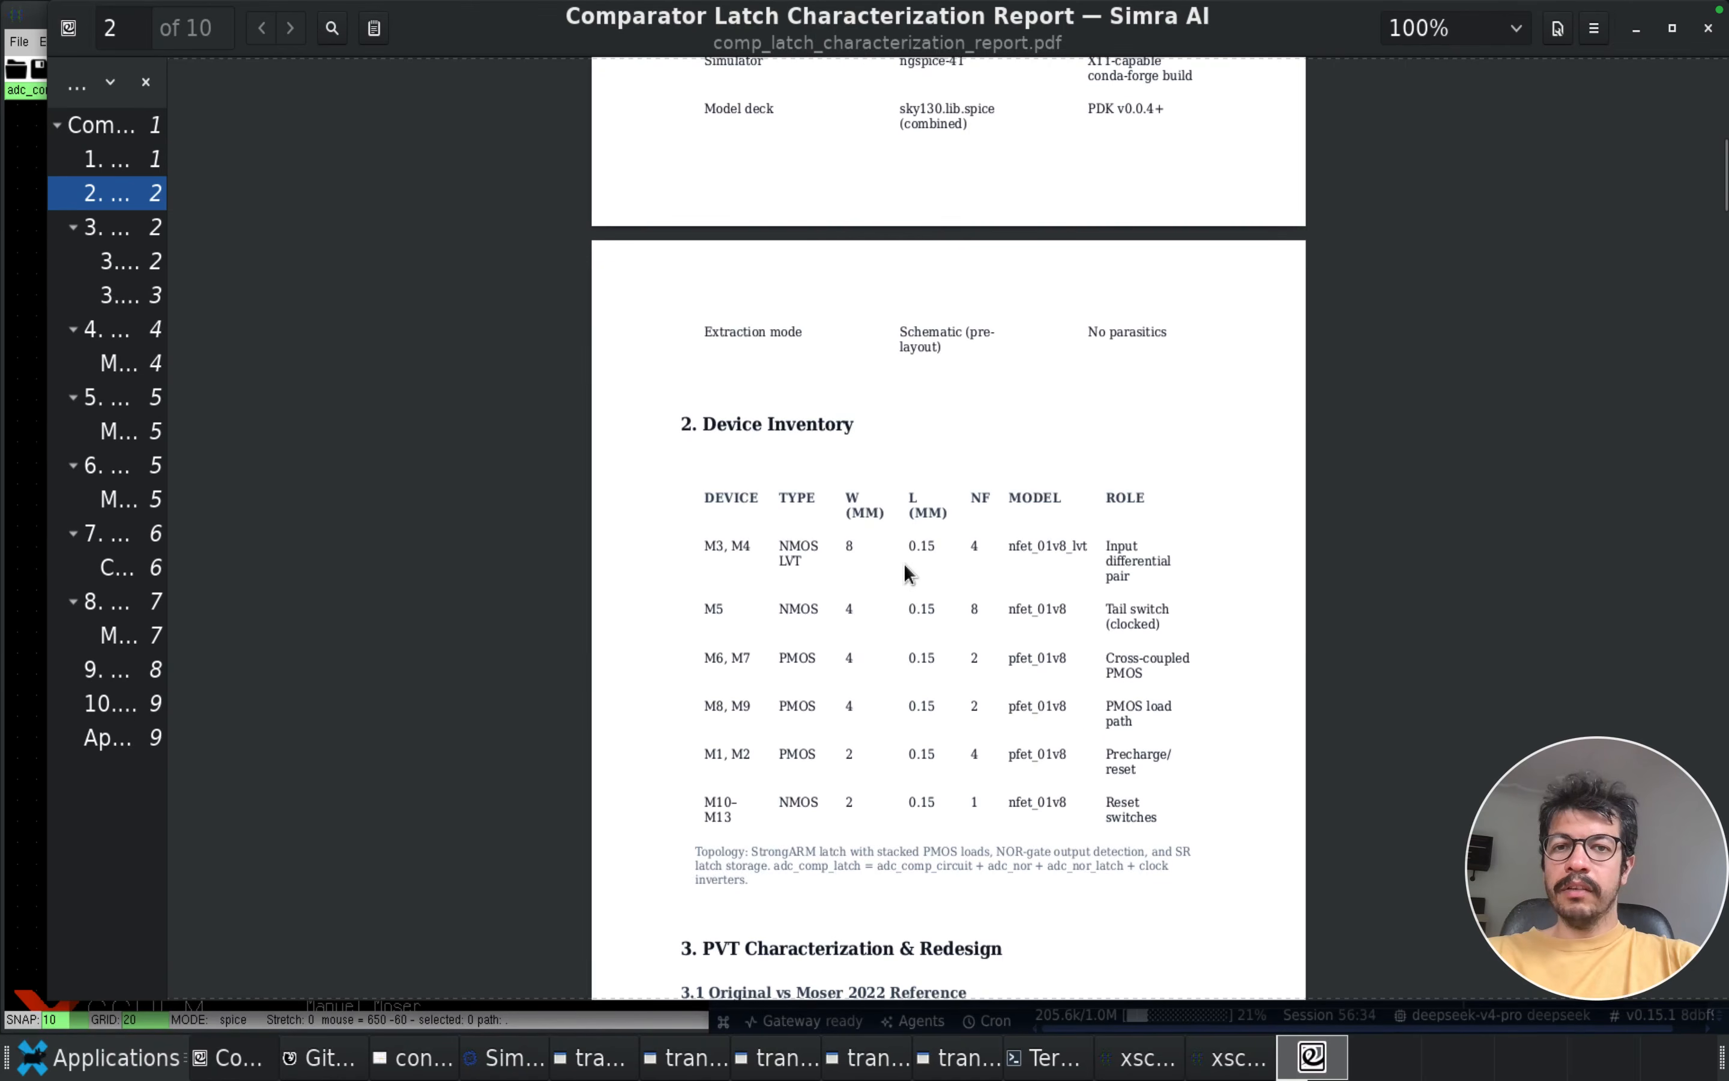
scroll(904, 563, "down", 2)
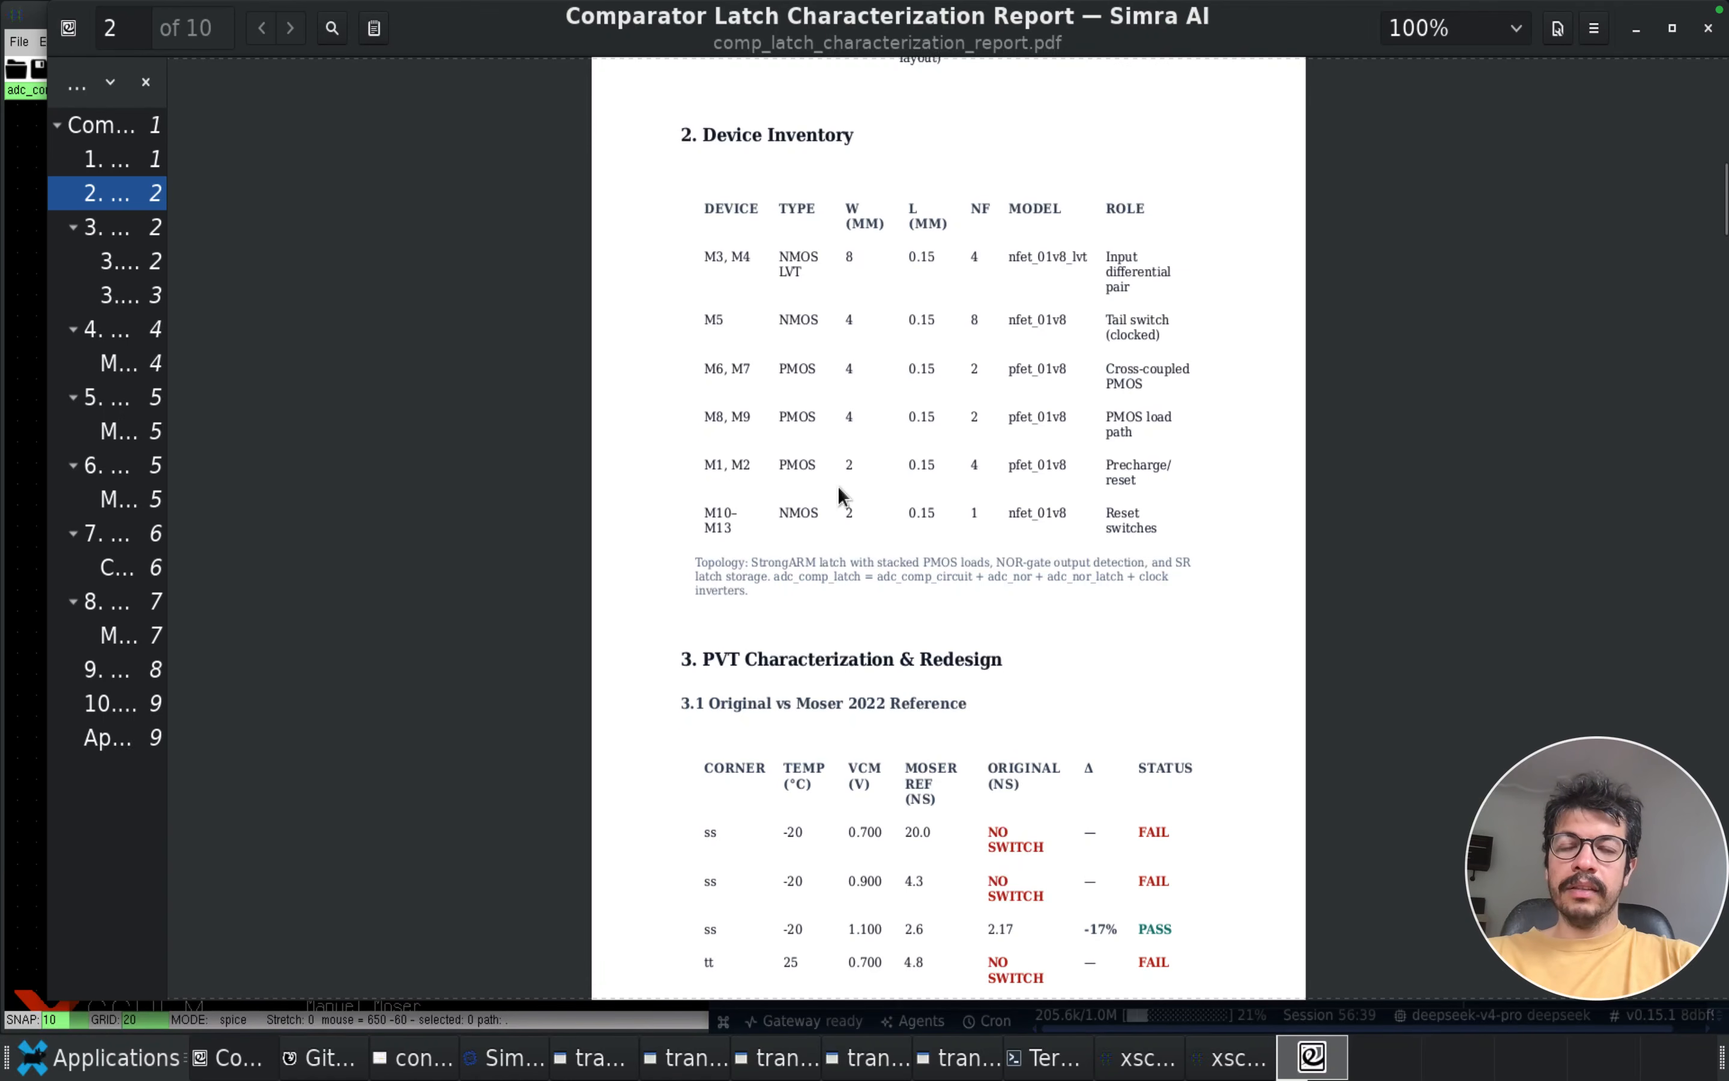
Review the report's PVT section, comparing the original and redesigned latch with the Moser 2022 reference in the tables and Figure 1
scroll(833, 586, "down", 2)
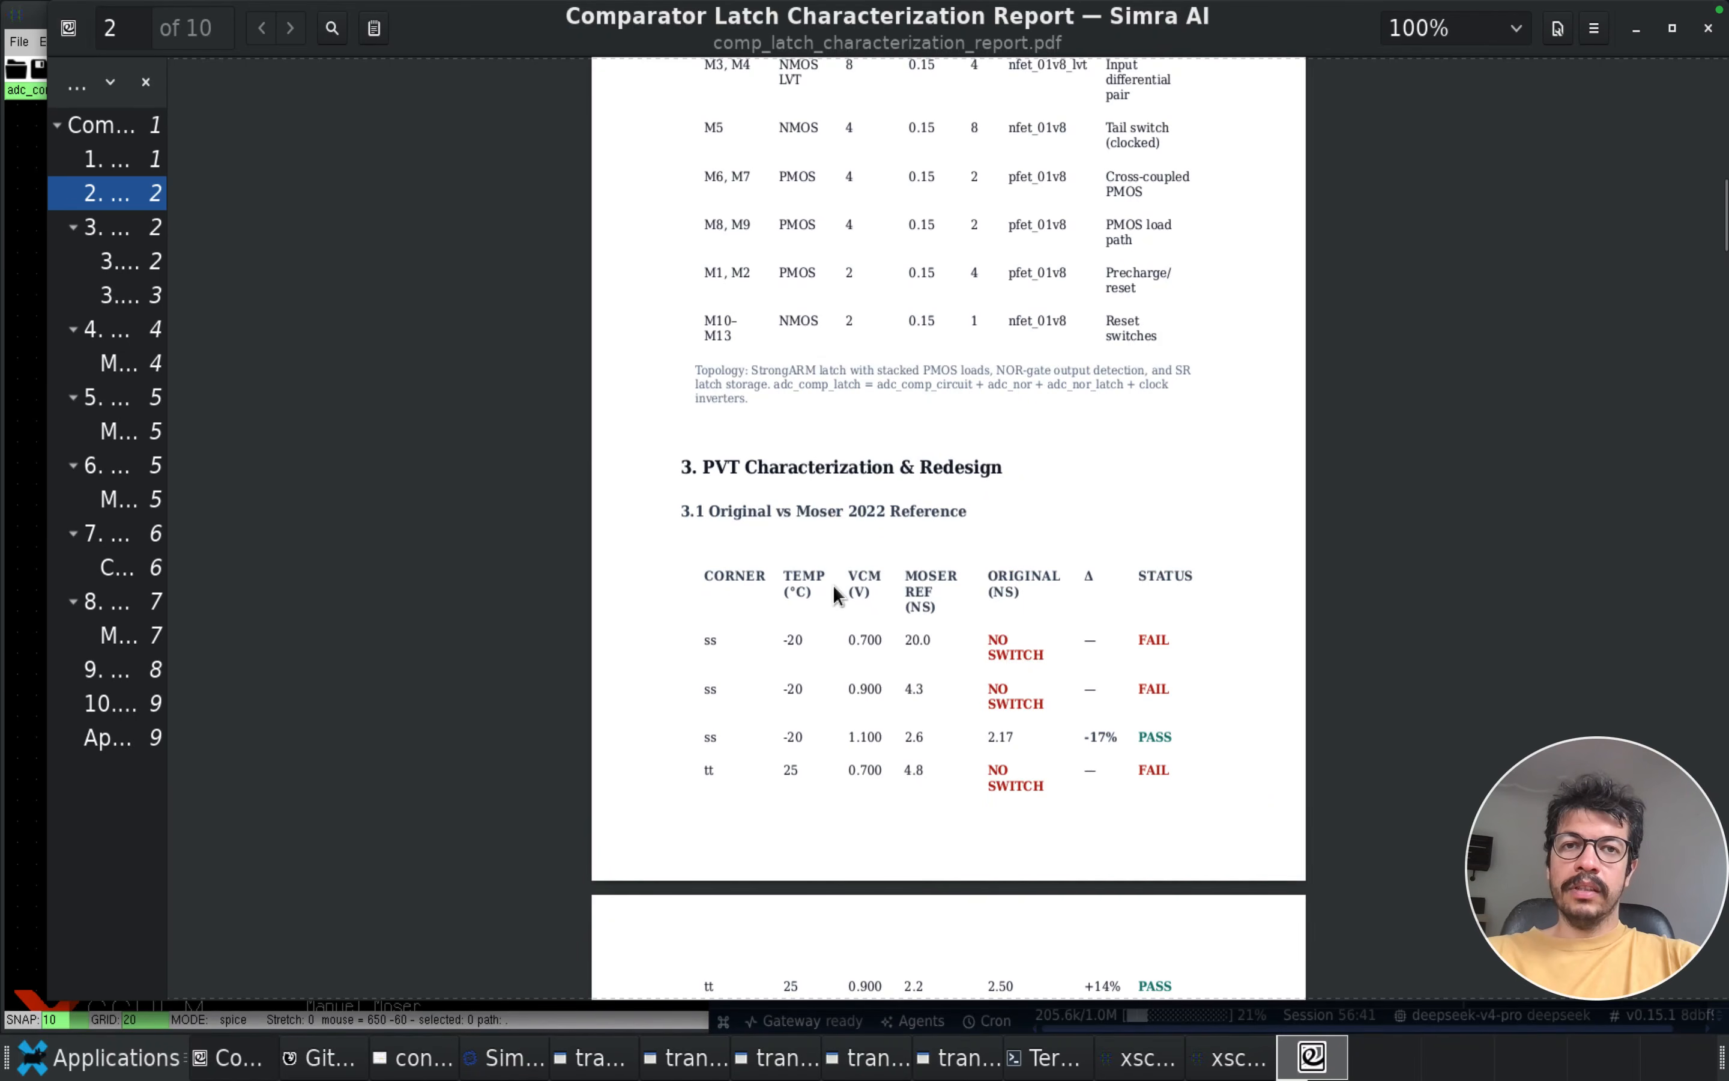
scroll(832, 585, "down", 4)
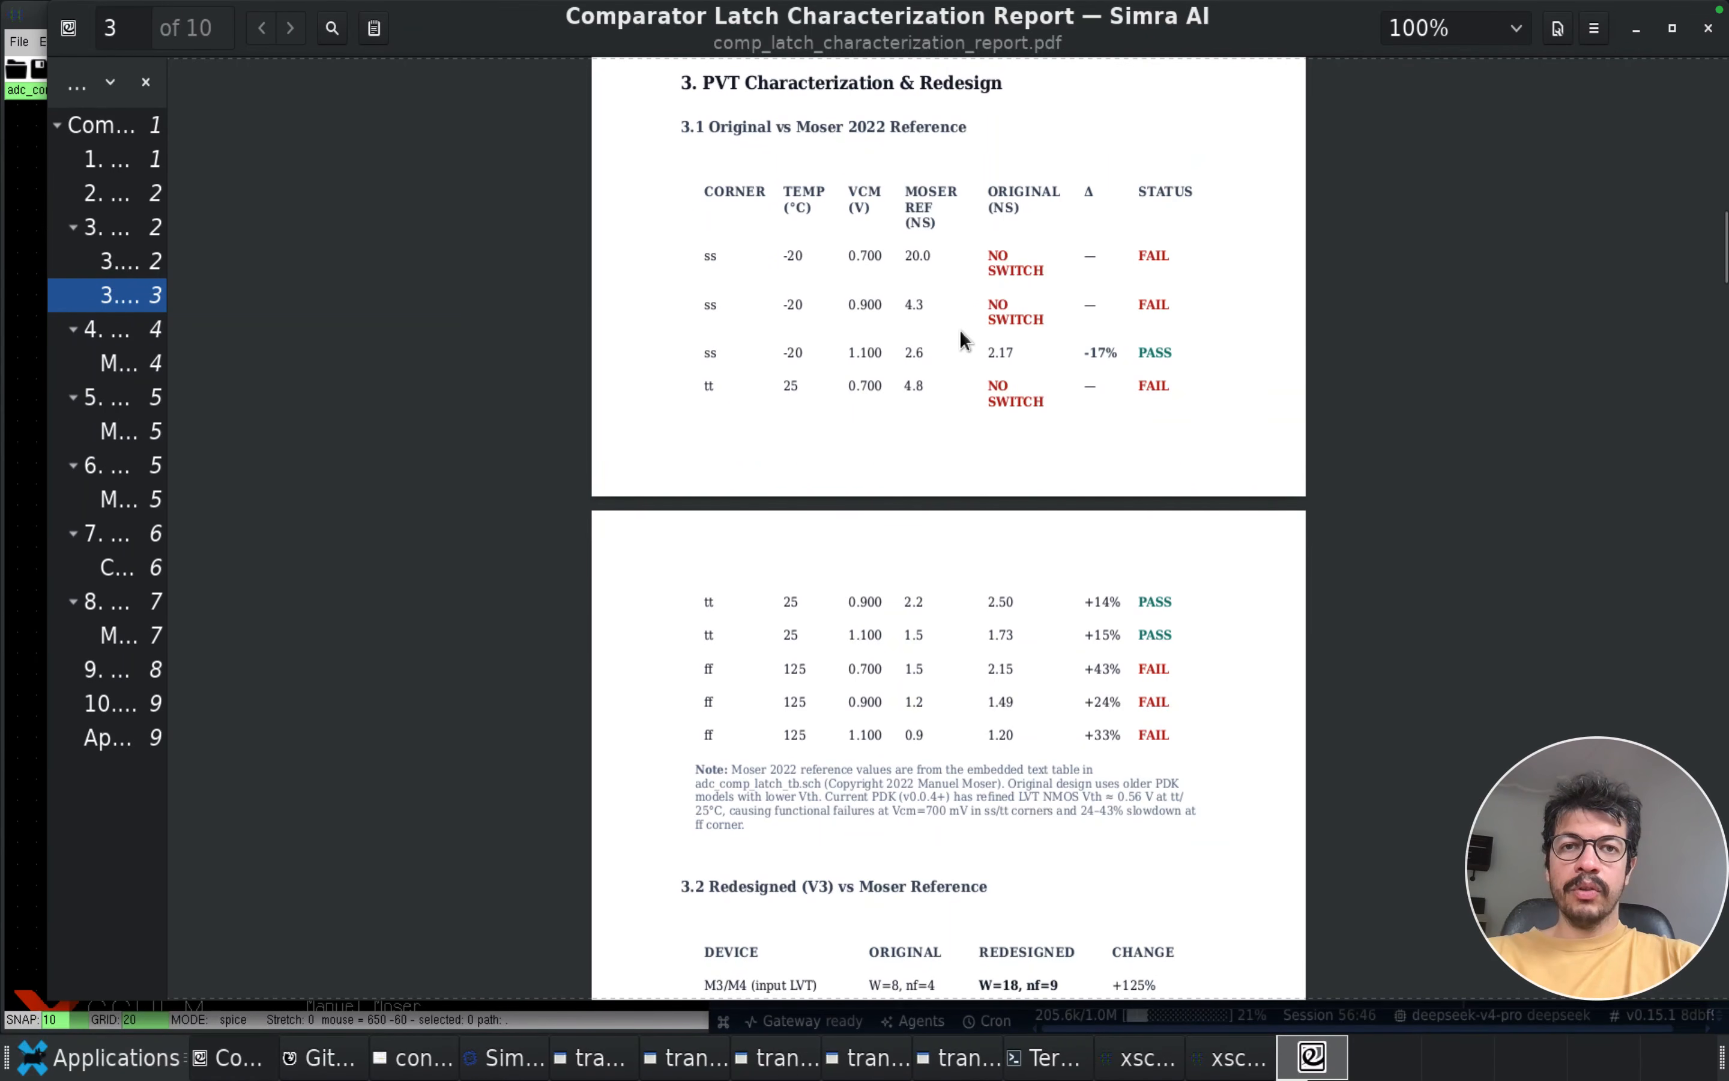
scroll(958, 329, "down", 6)
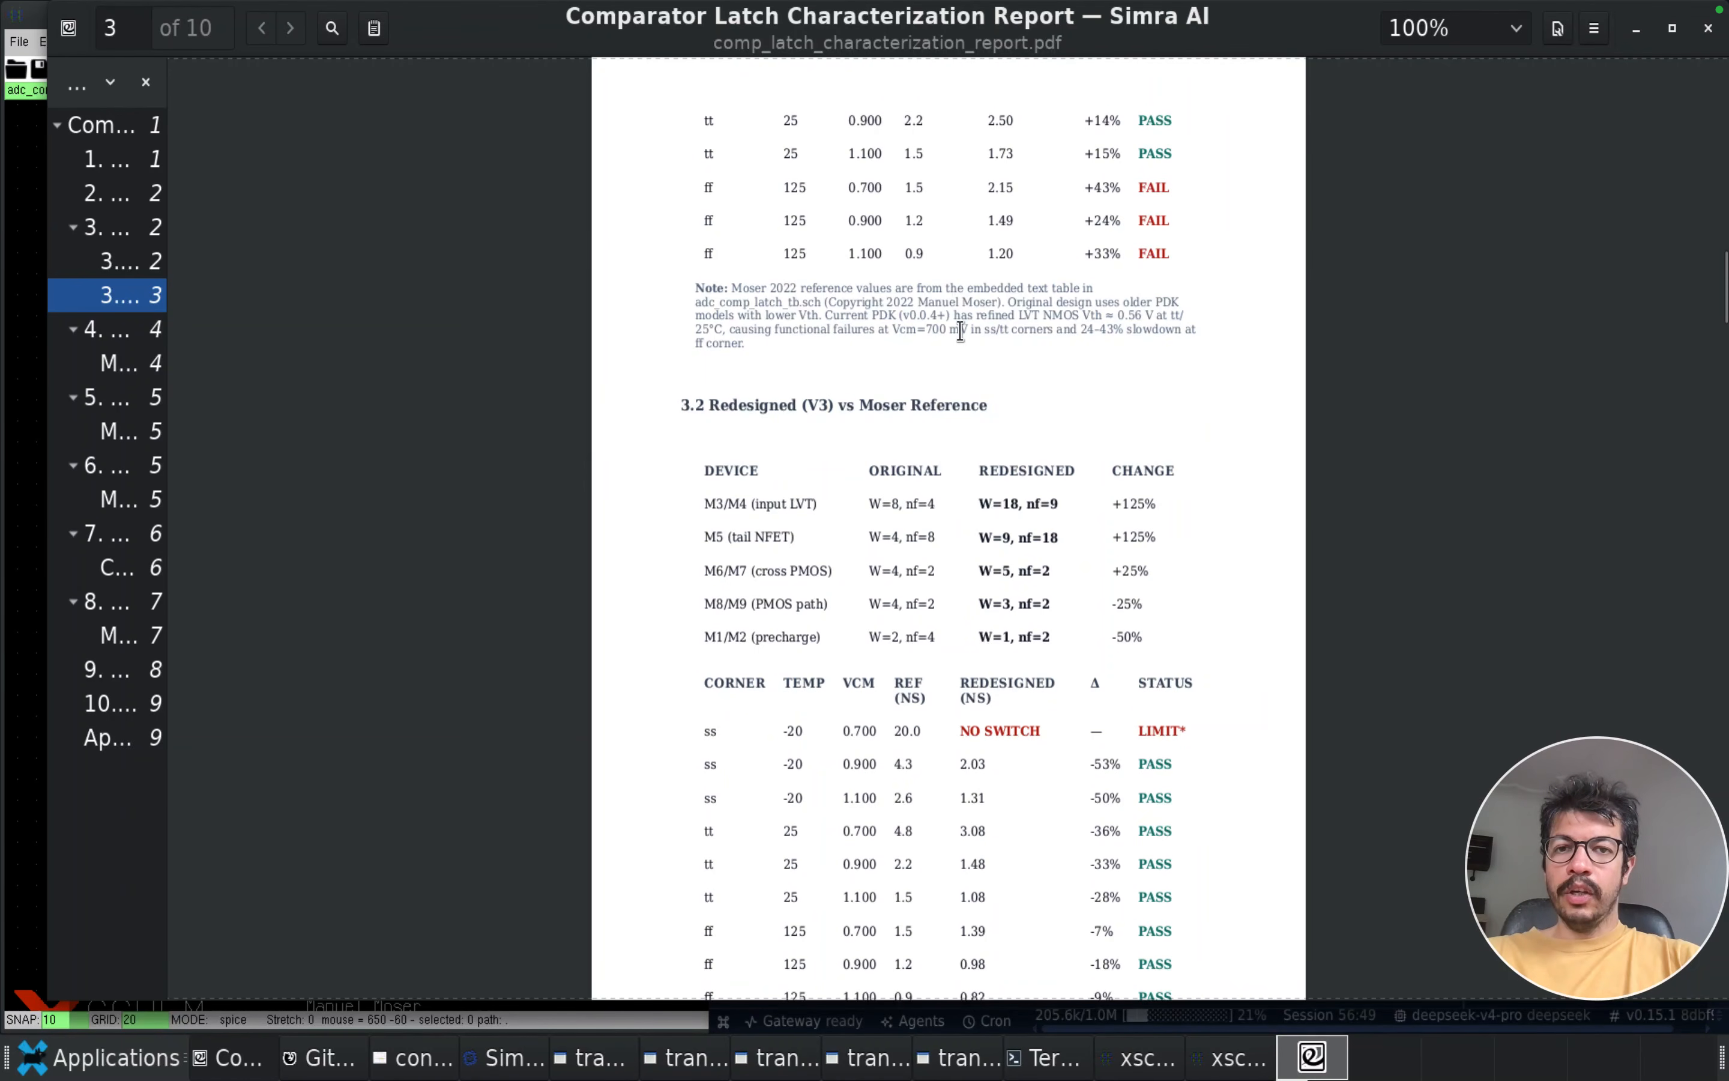
scroll(959, 329, "down", 8)
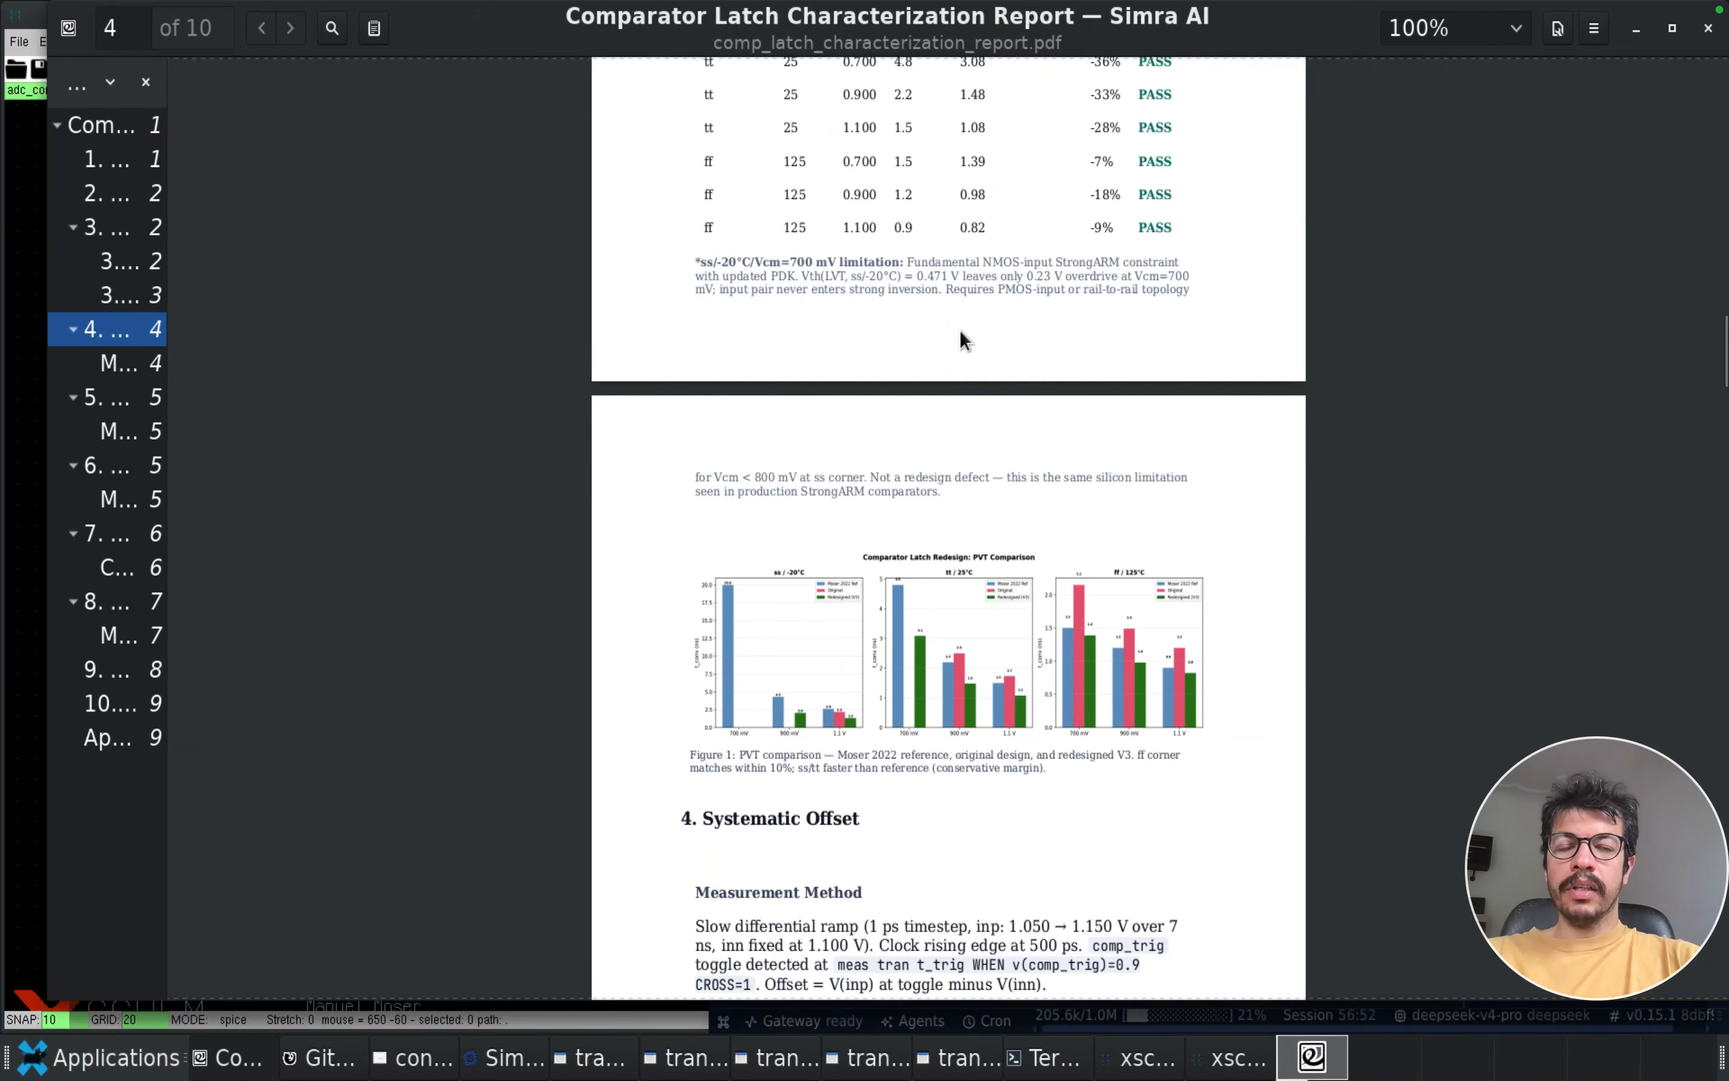
scroll(958, 329, "up", 3)
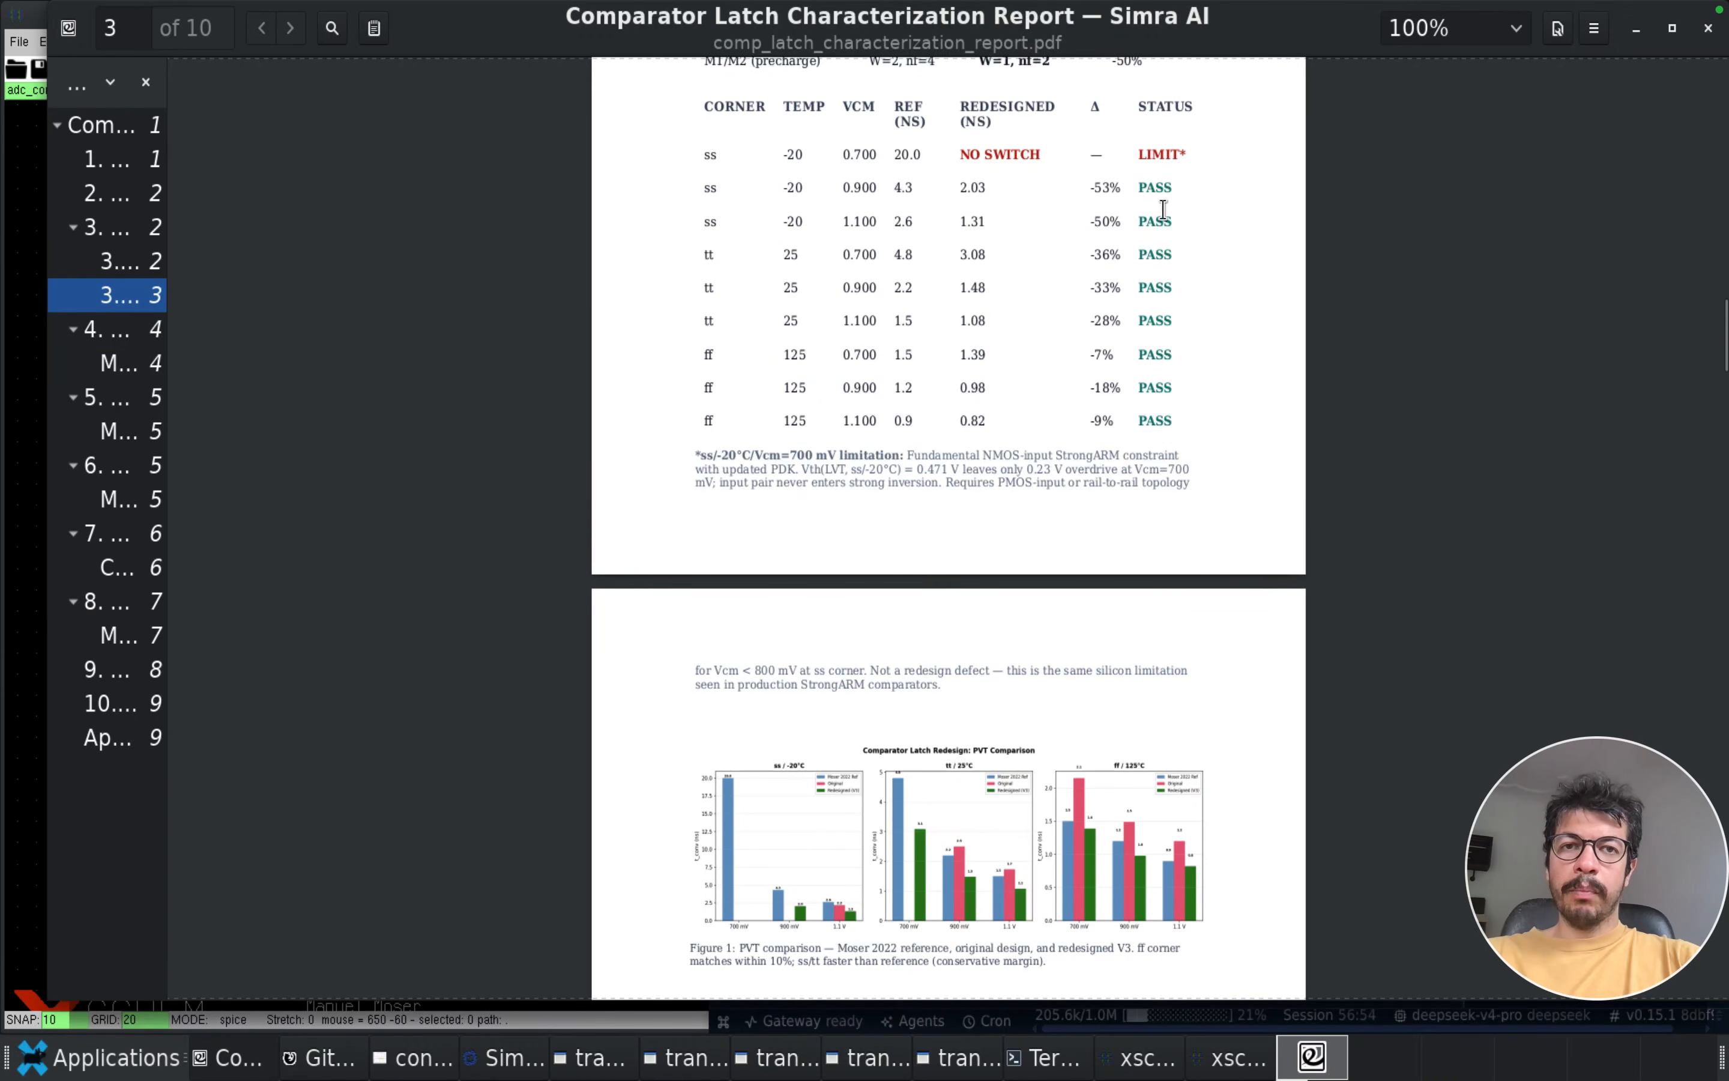
scroll(978, 578, "down", 4)
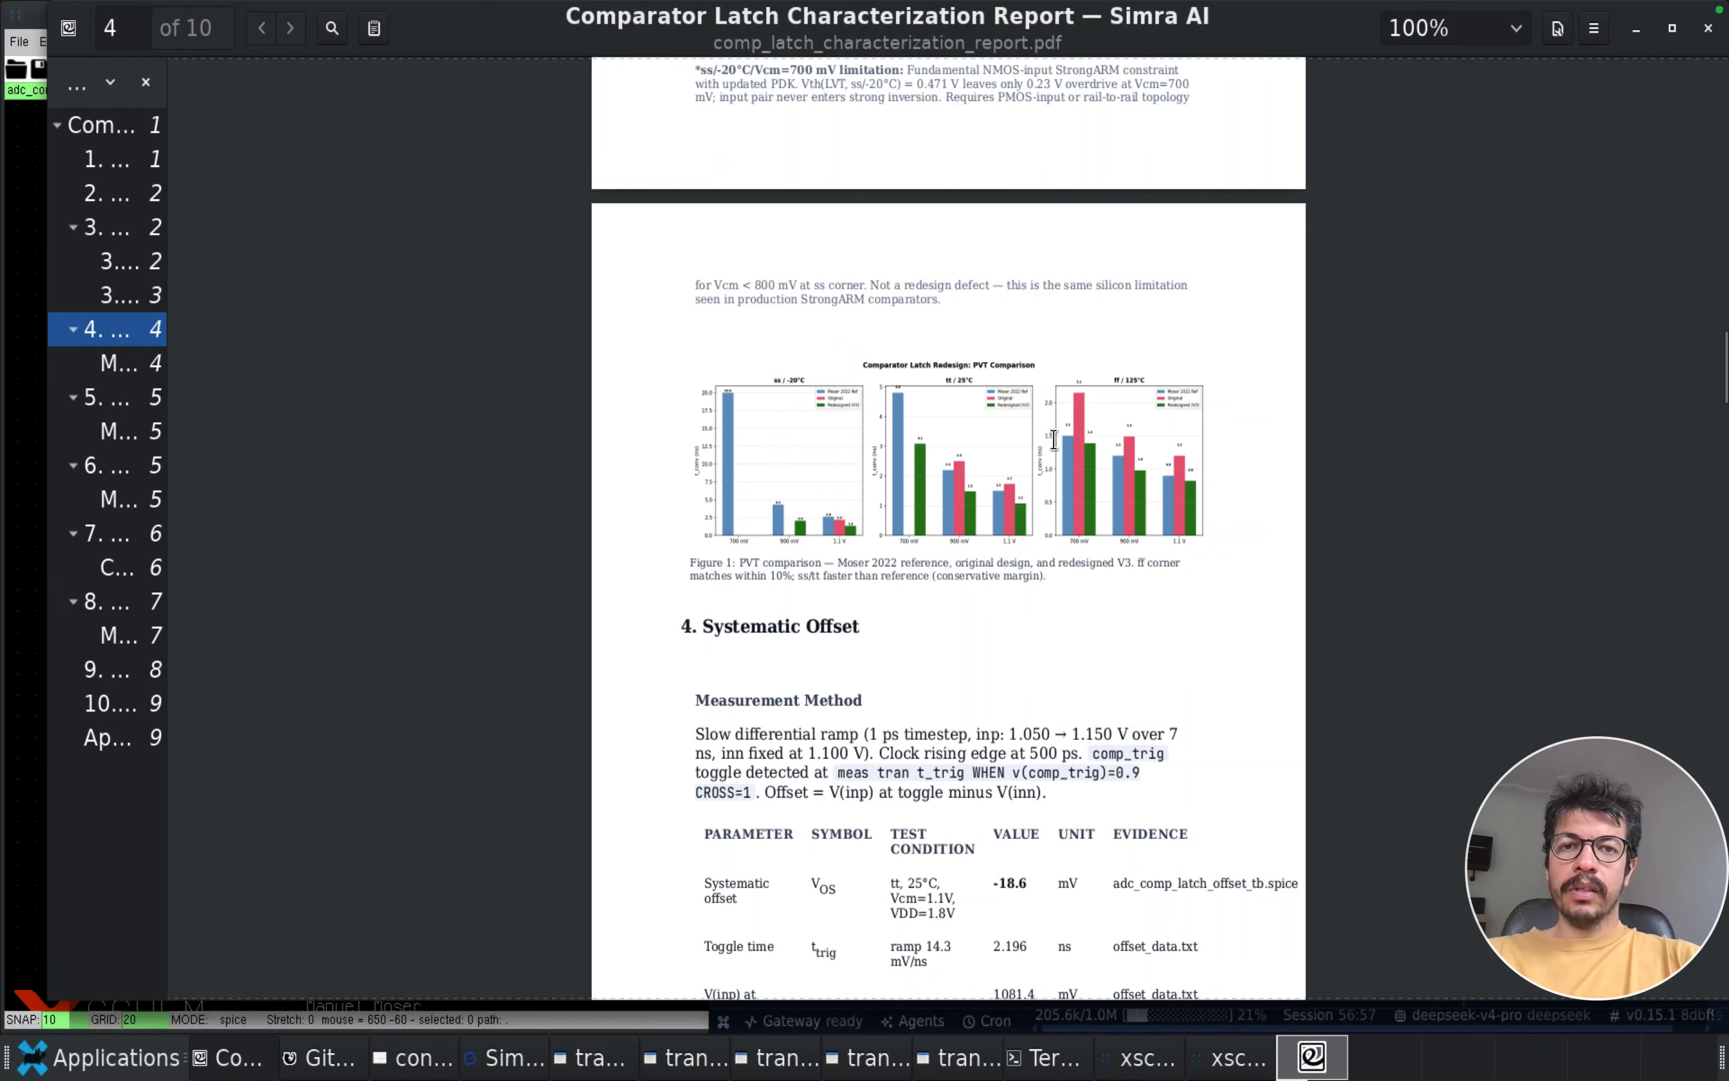
Read the report's systematic offset section, covering the measurement method, results table and interpretation
scroll(1008, 617, "down", 9)
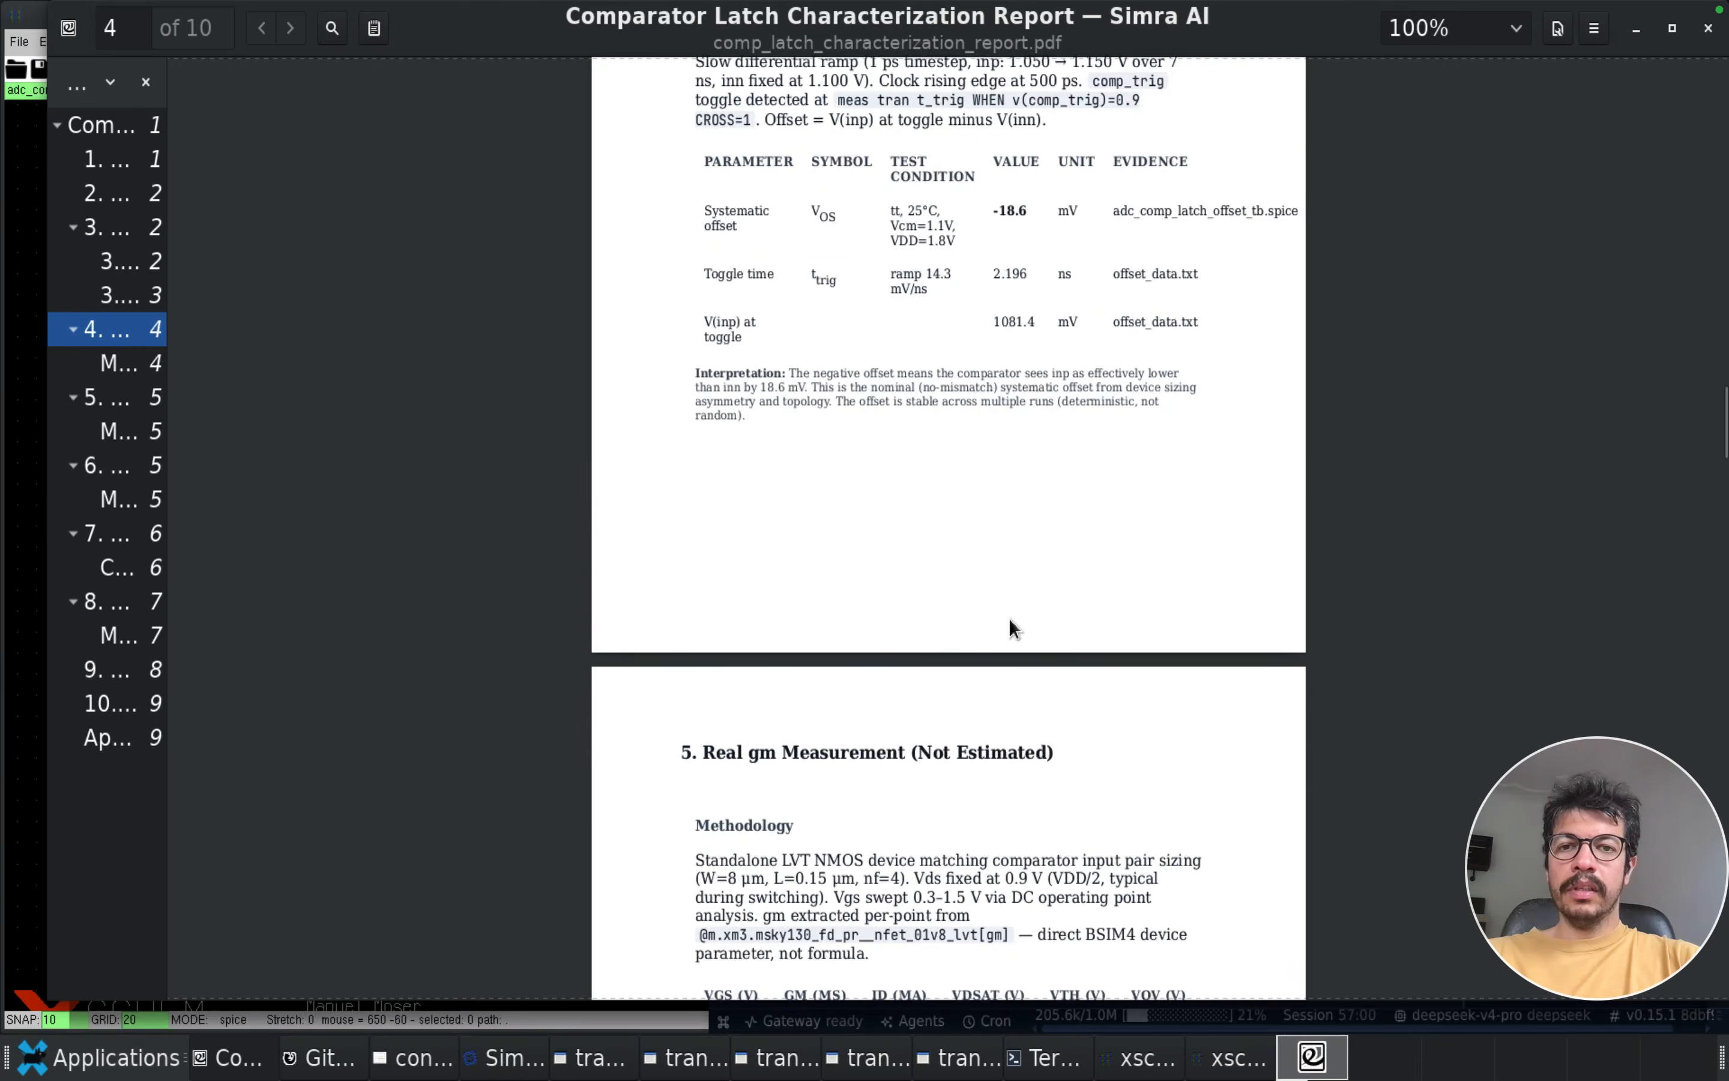
scroll(1008, 618, "up", 4)
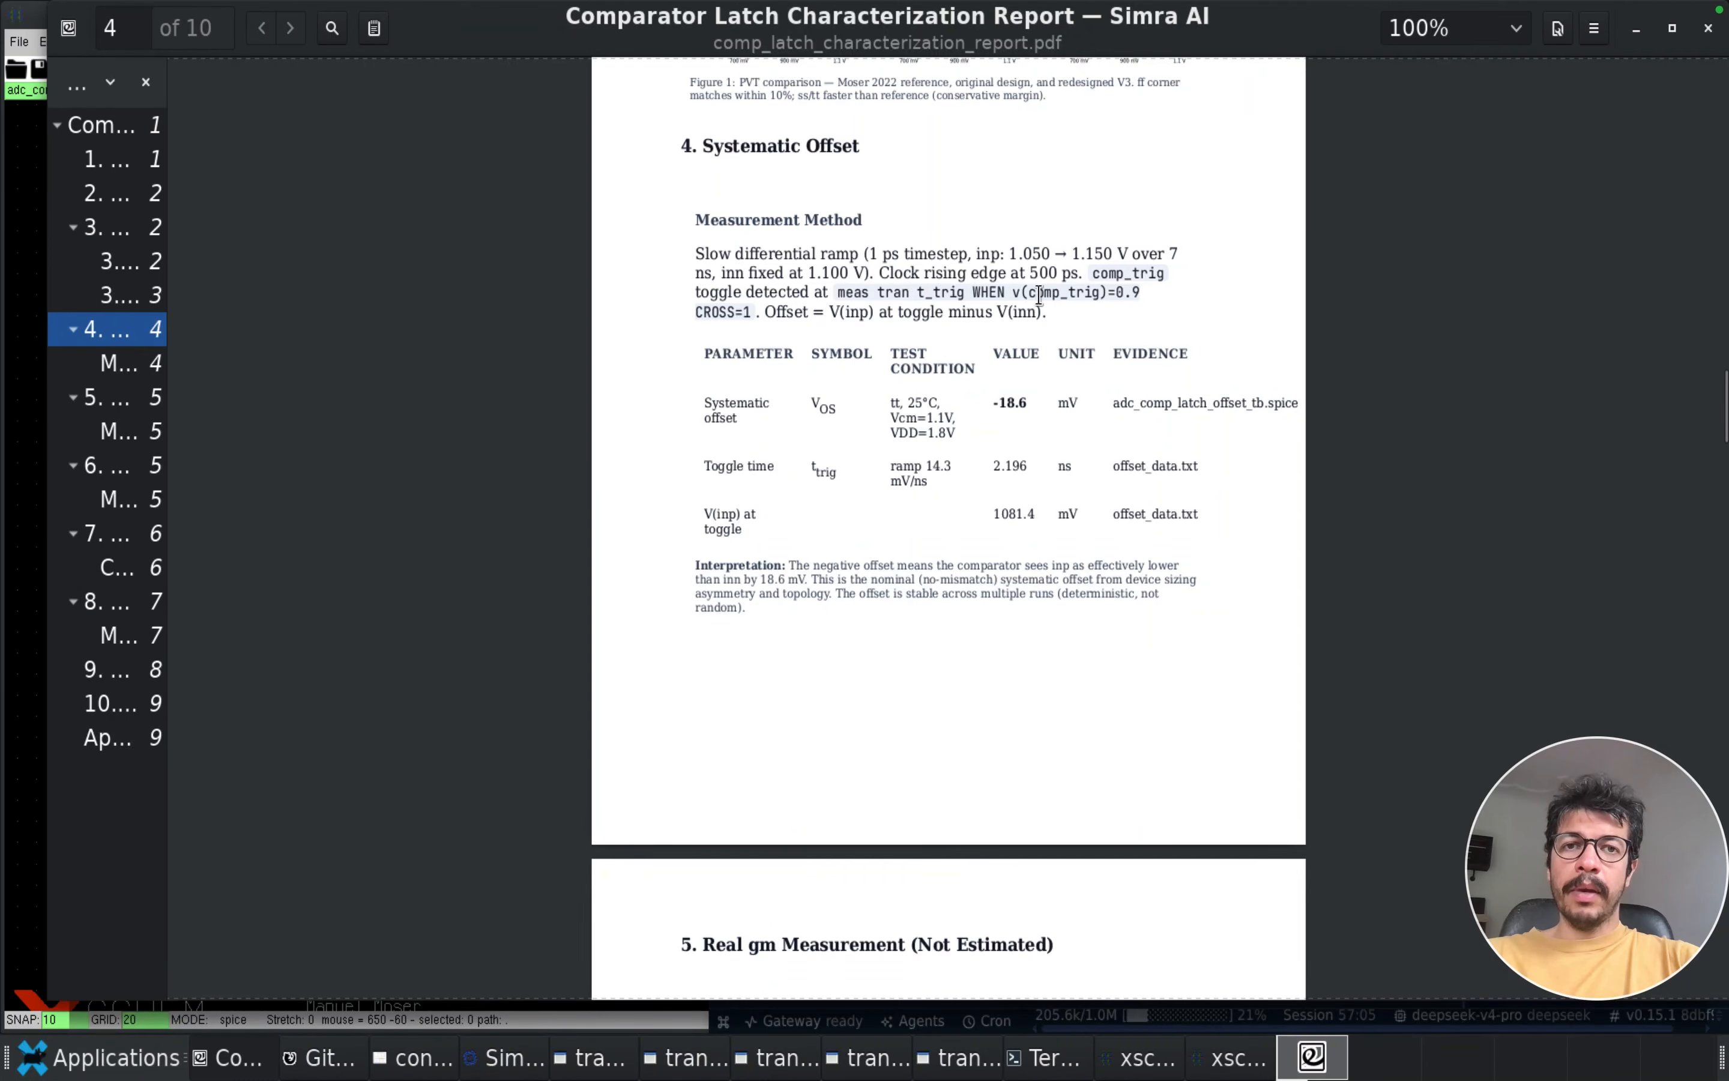
scroll(1027, 487, "up", 1)
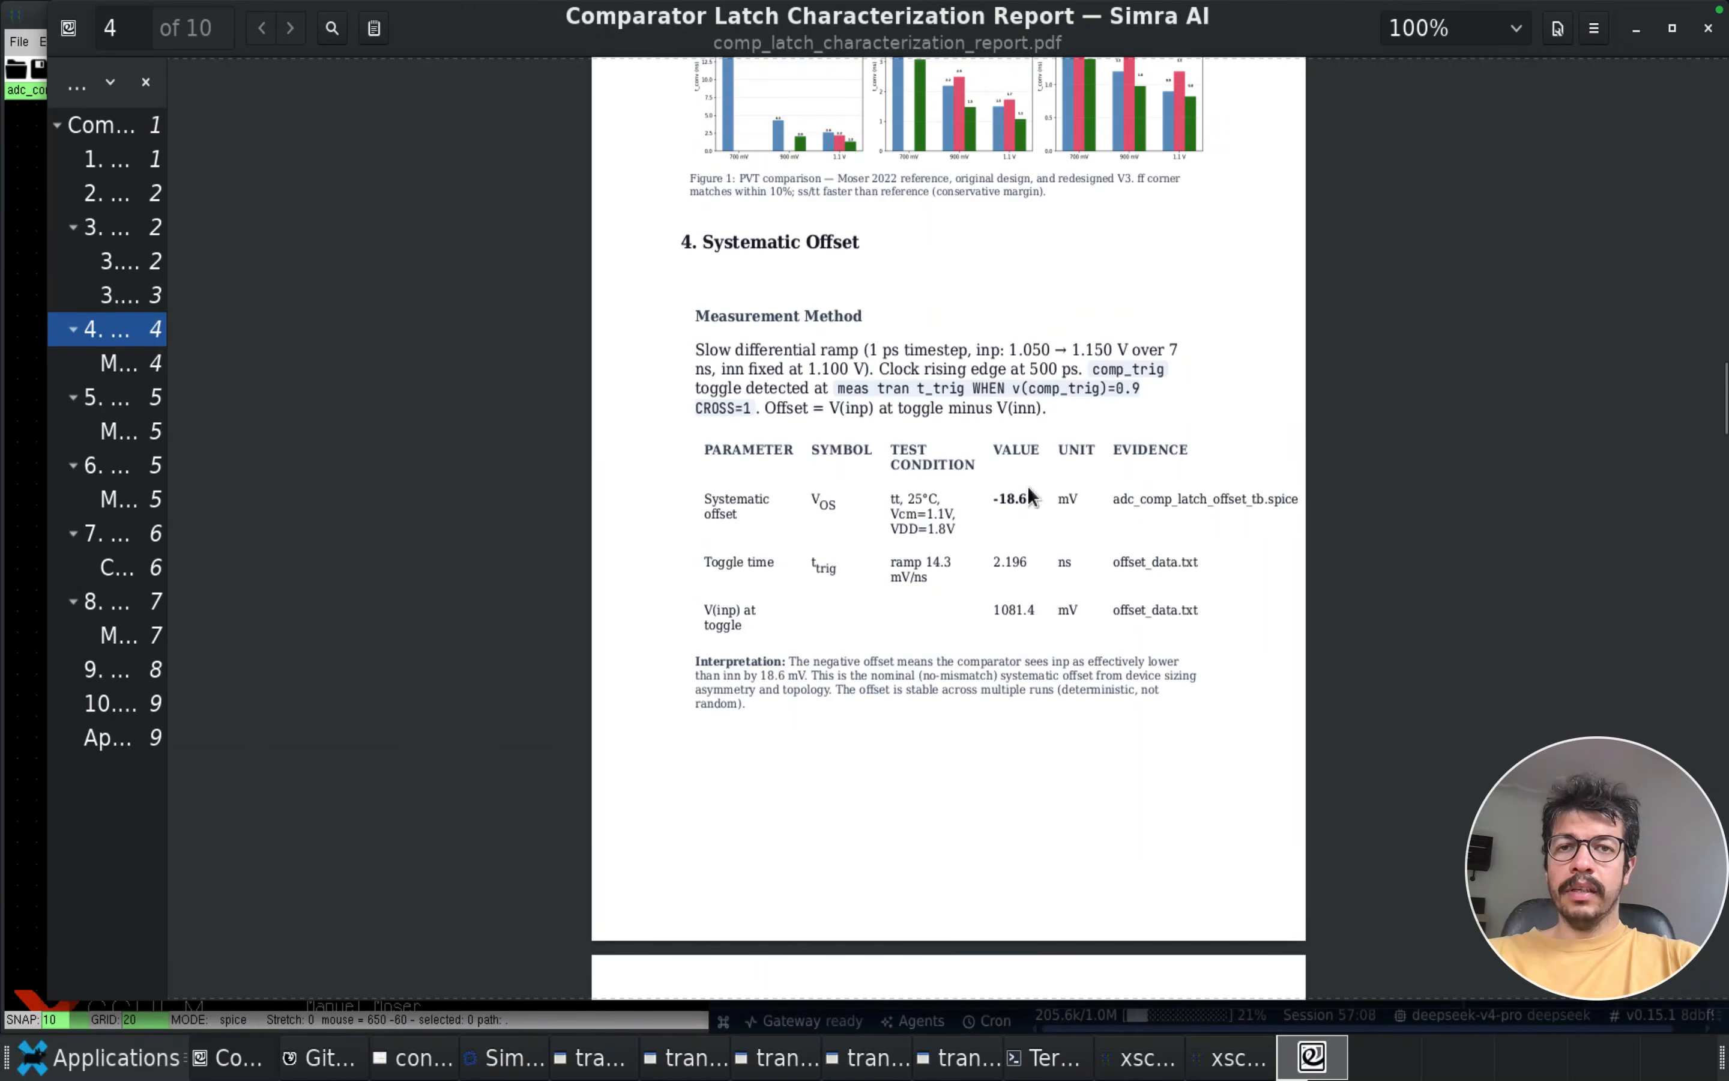
scroll(1027, 487, "down", 4)
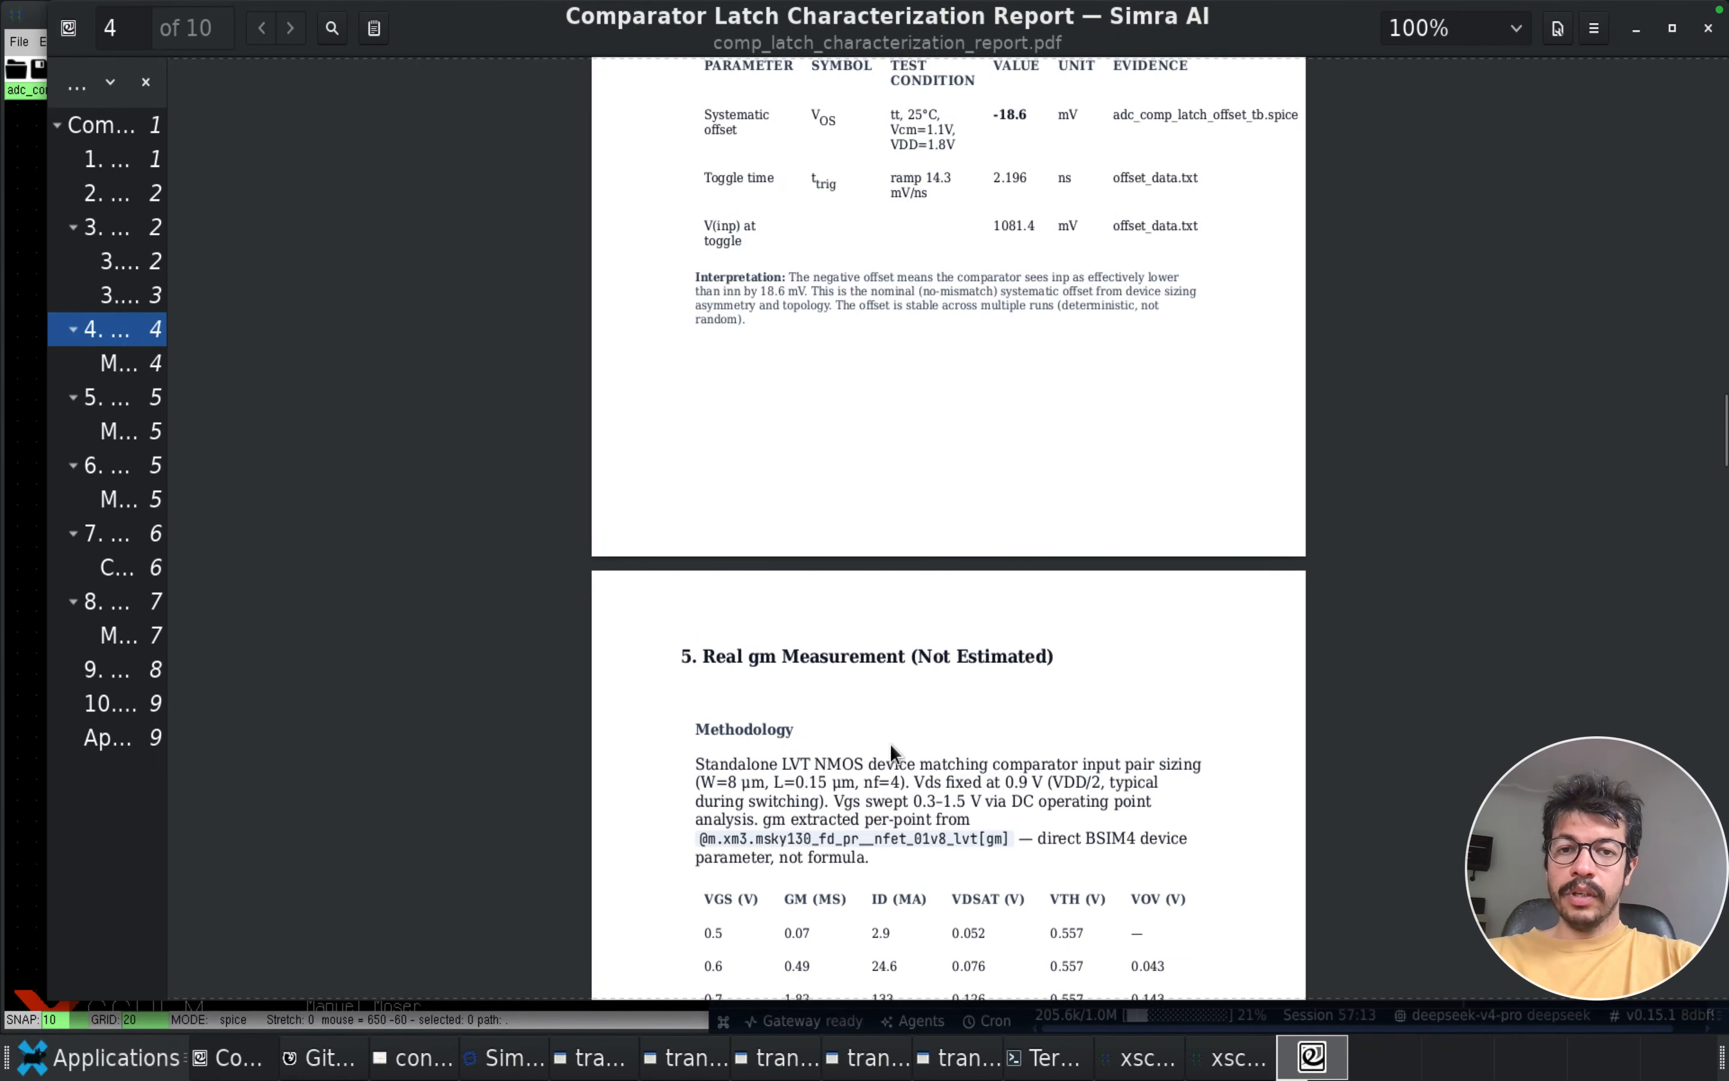
Examine the report's real gm and Cgg measurement sections and the noise analysis with its calculation parameters
scroll(890, 743, "down", 2)
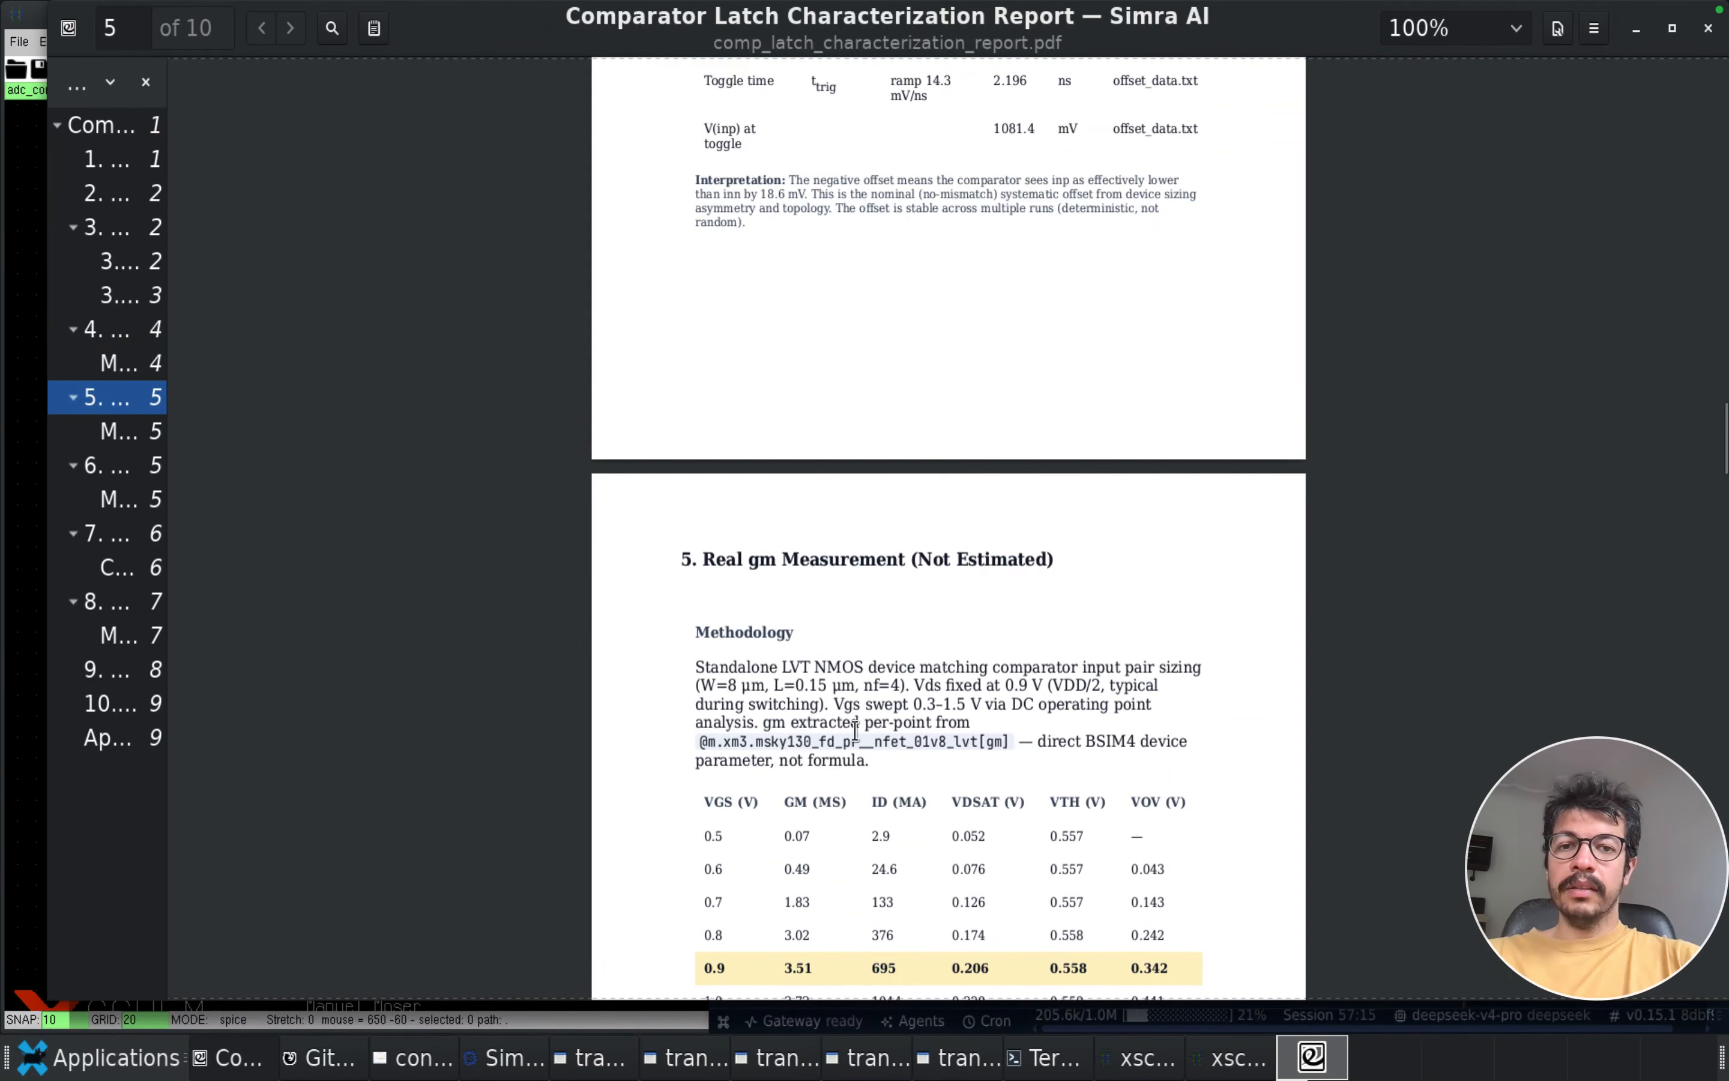
scroll(855, 729, "down", 8)
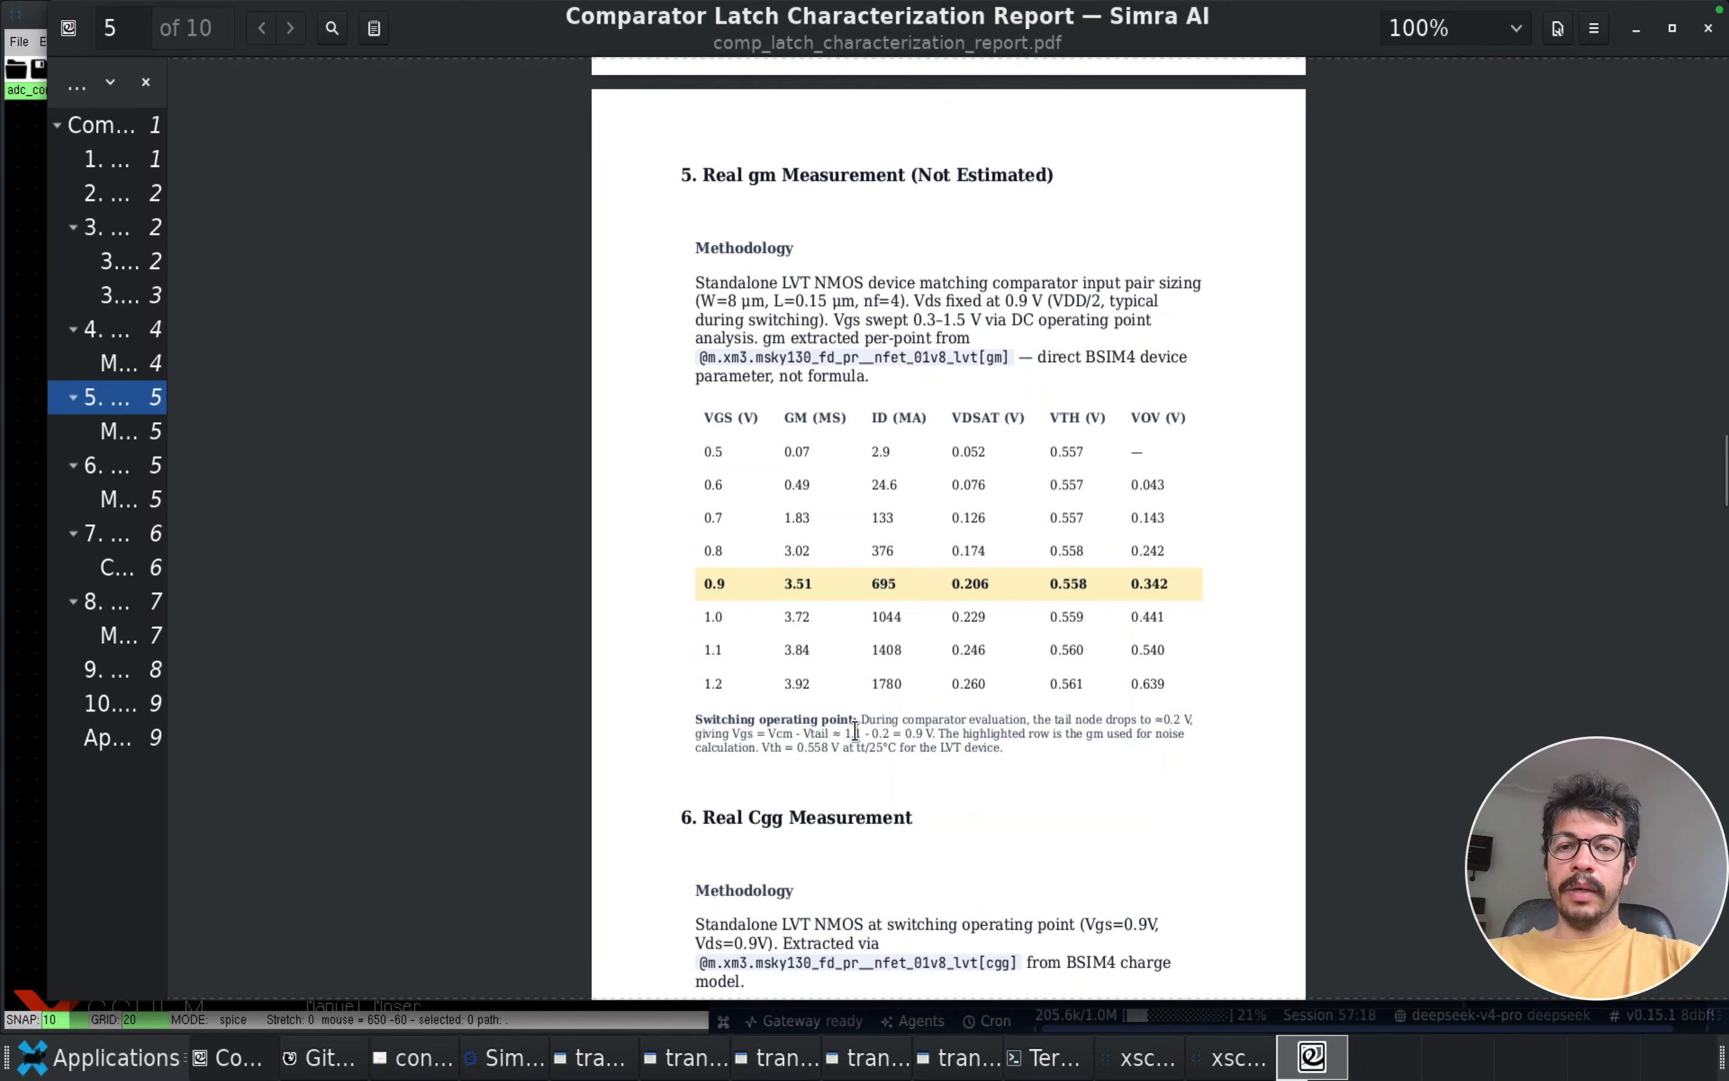
scroll(866, 620, "down", 4)
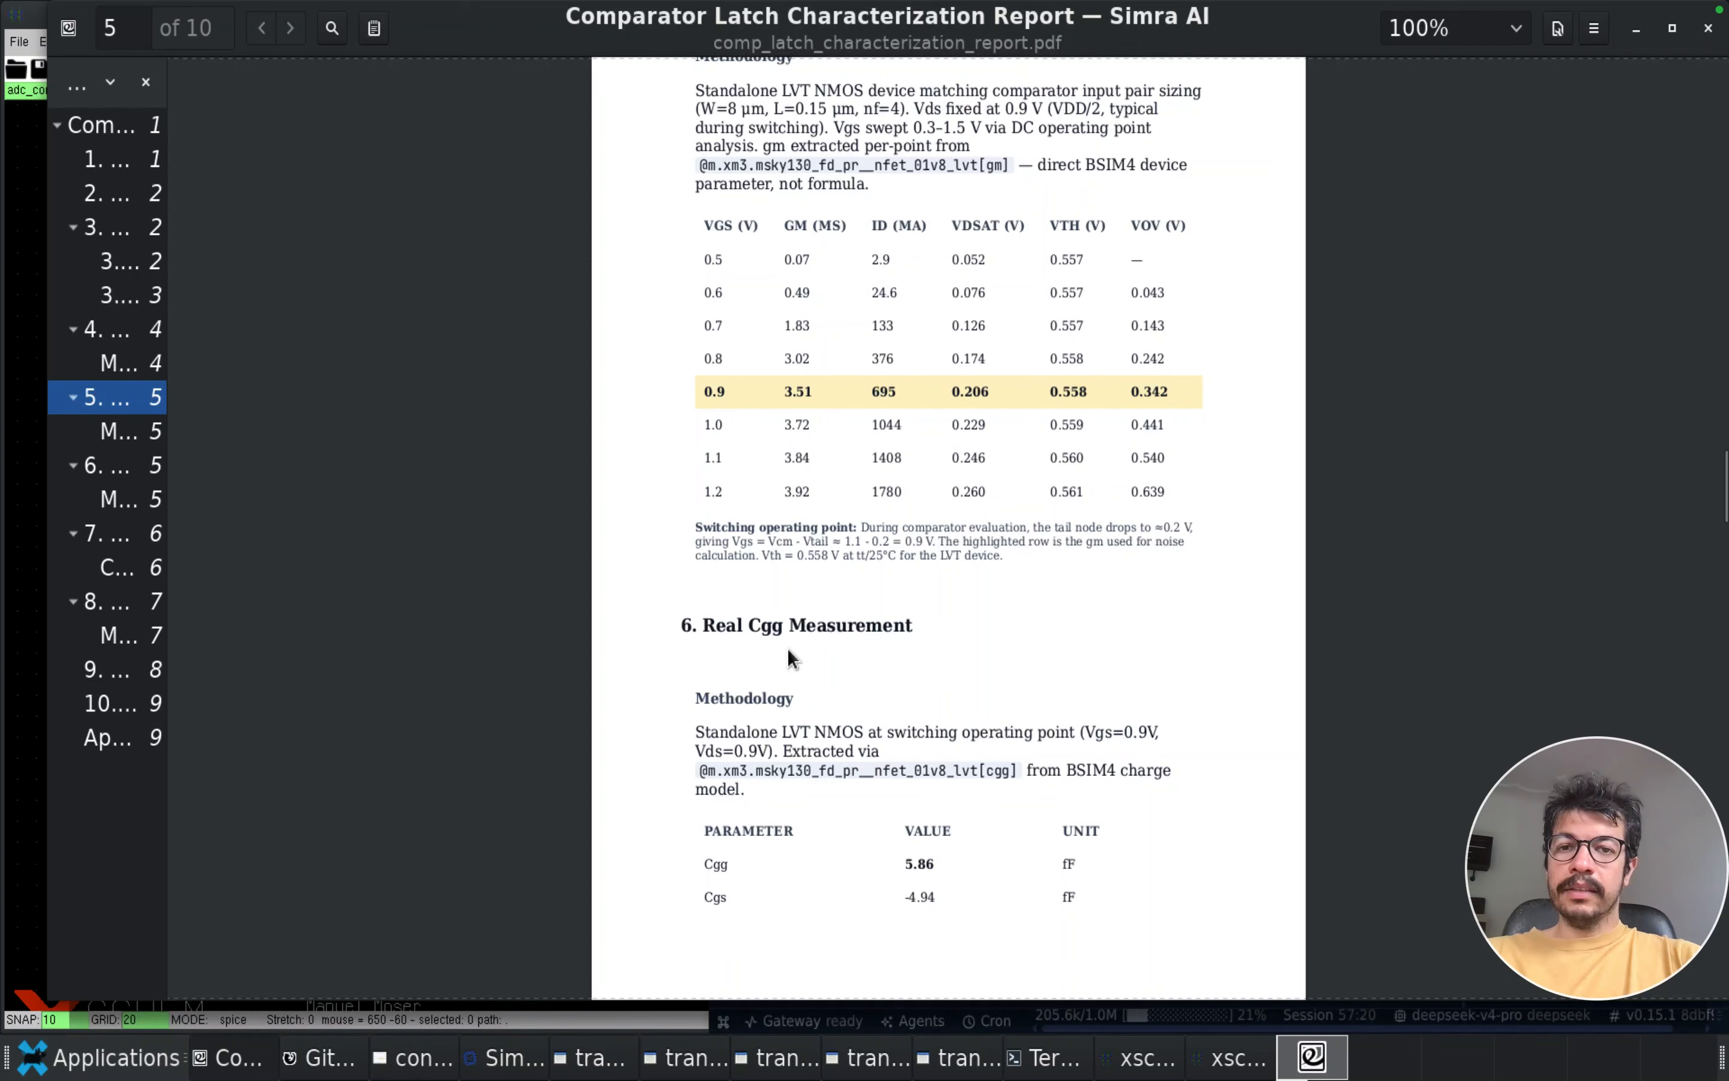
scroll(895, 678, "down", 4)
scroll(895, 678, "down", 12)
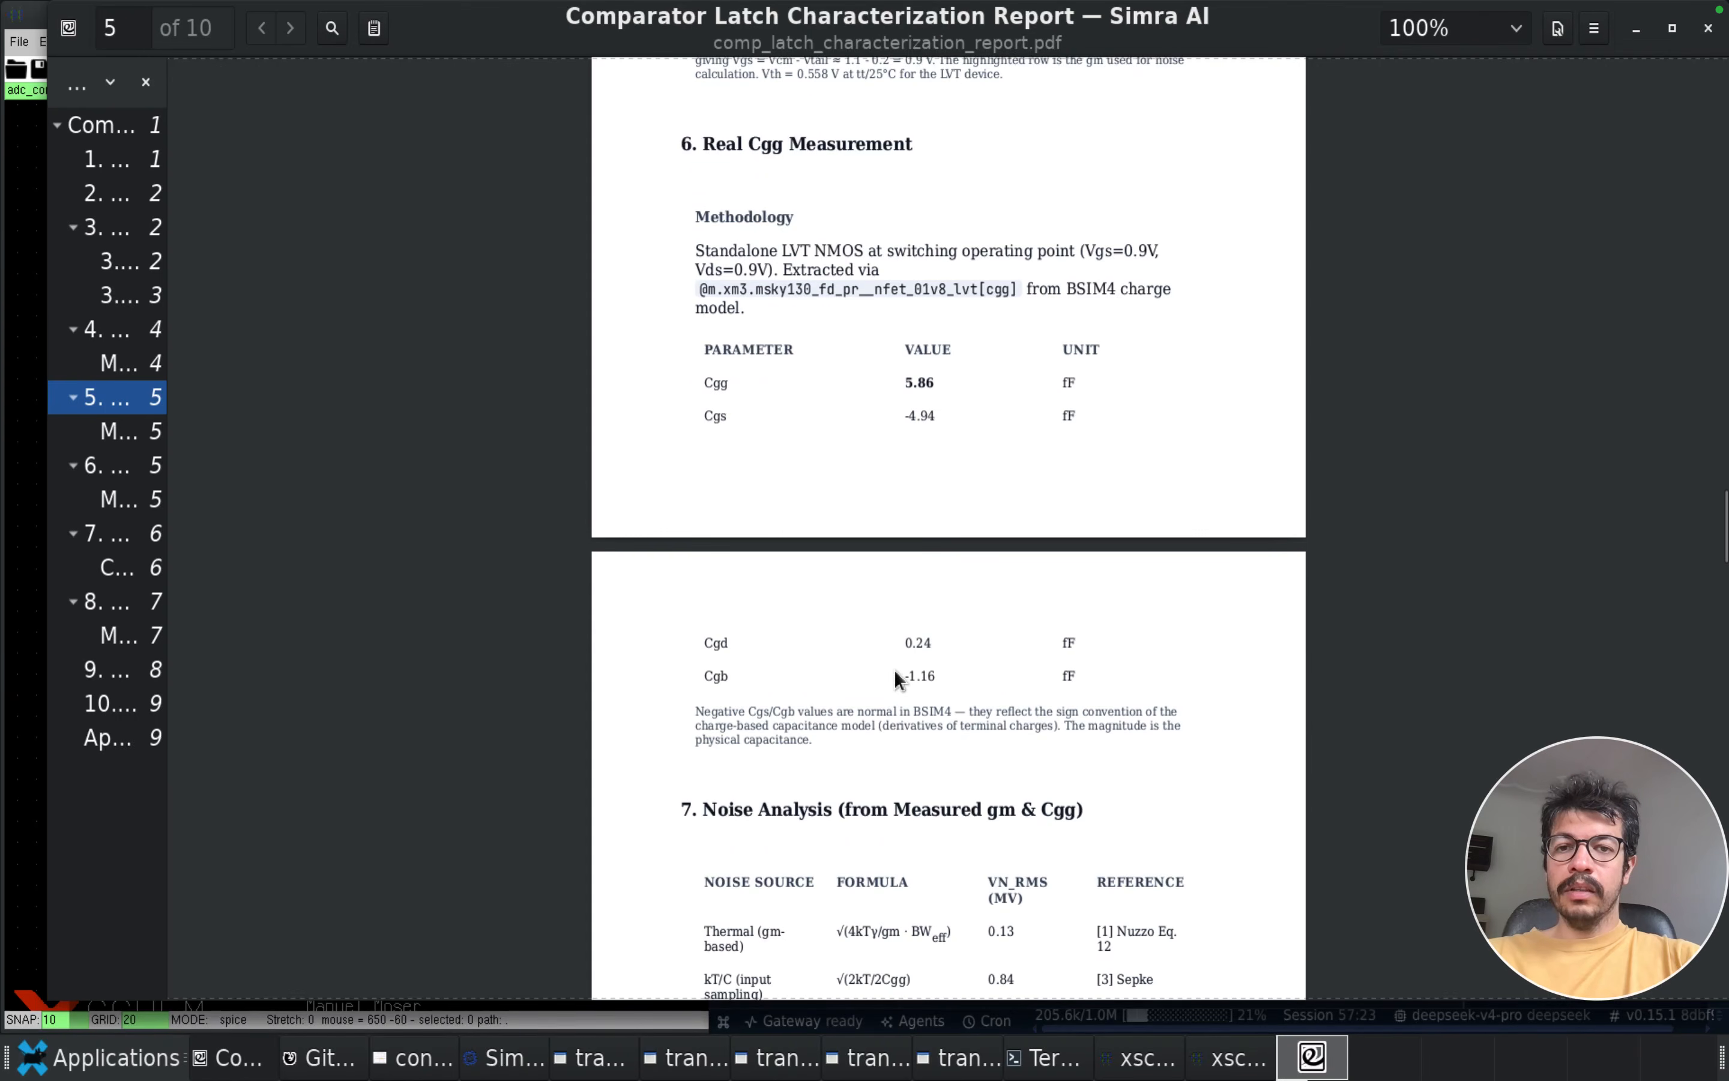
scroll(895, 671, "down", 6)
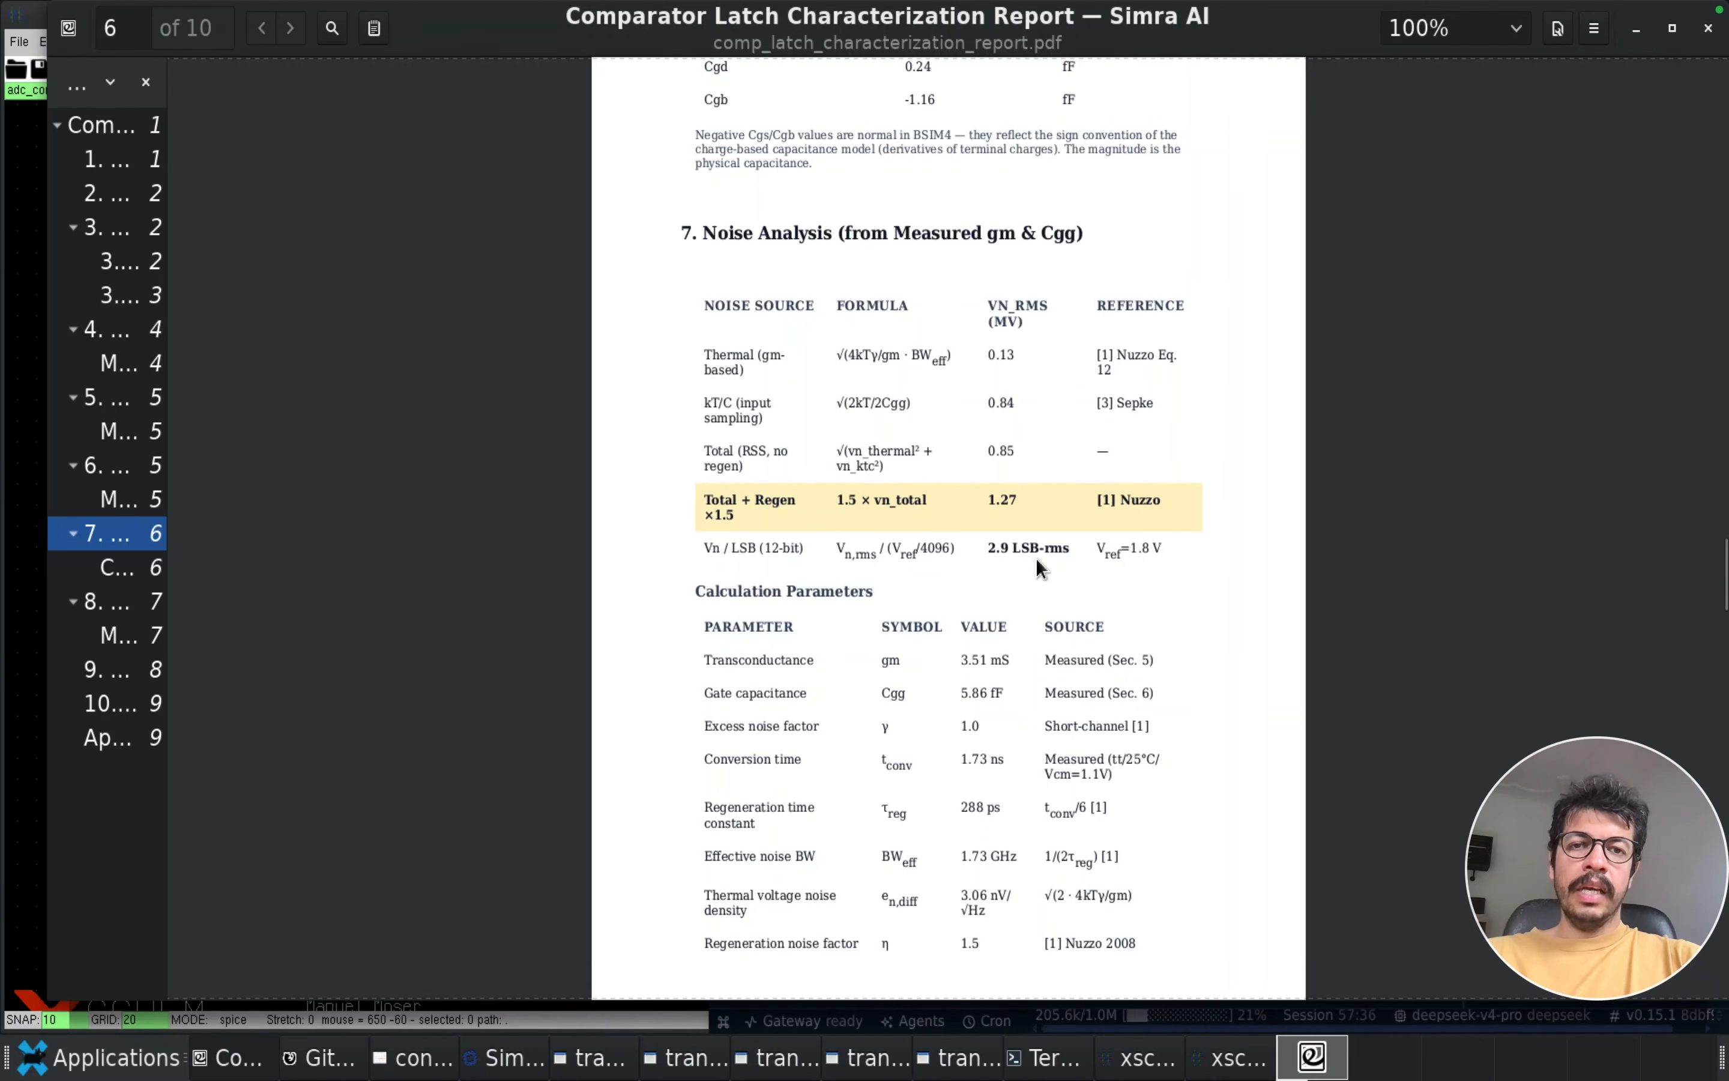
Skim the report's Monte Carlo mismatch, Figure 2, electrical characteristics summary, references and Appendix A testbench index, and close the PDF
scroll(838, 671, "down", 10)
scroll(839, 672, "up", 3)
scroll(838, 672, "down", 8)
scroll(838, 671, "down", 8)
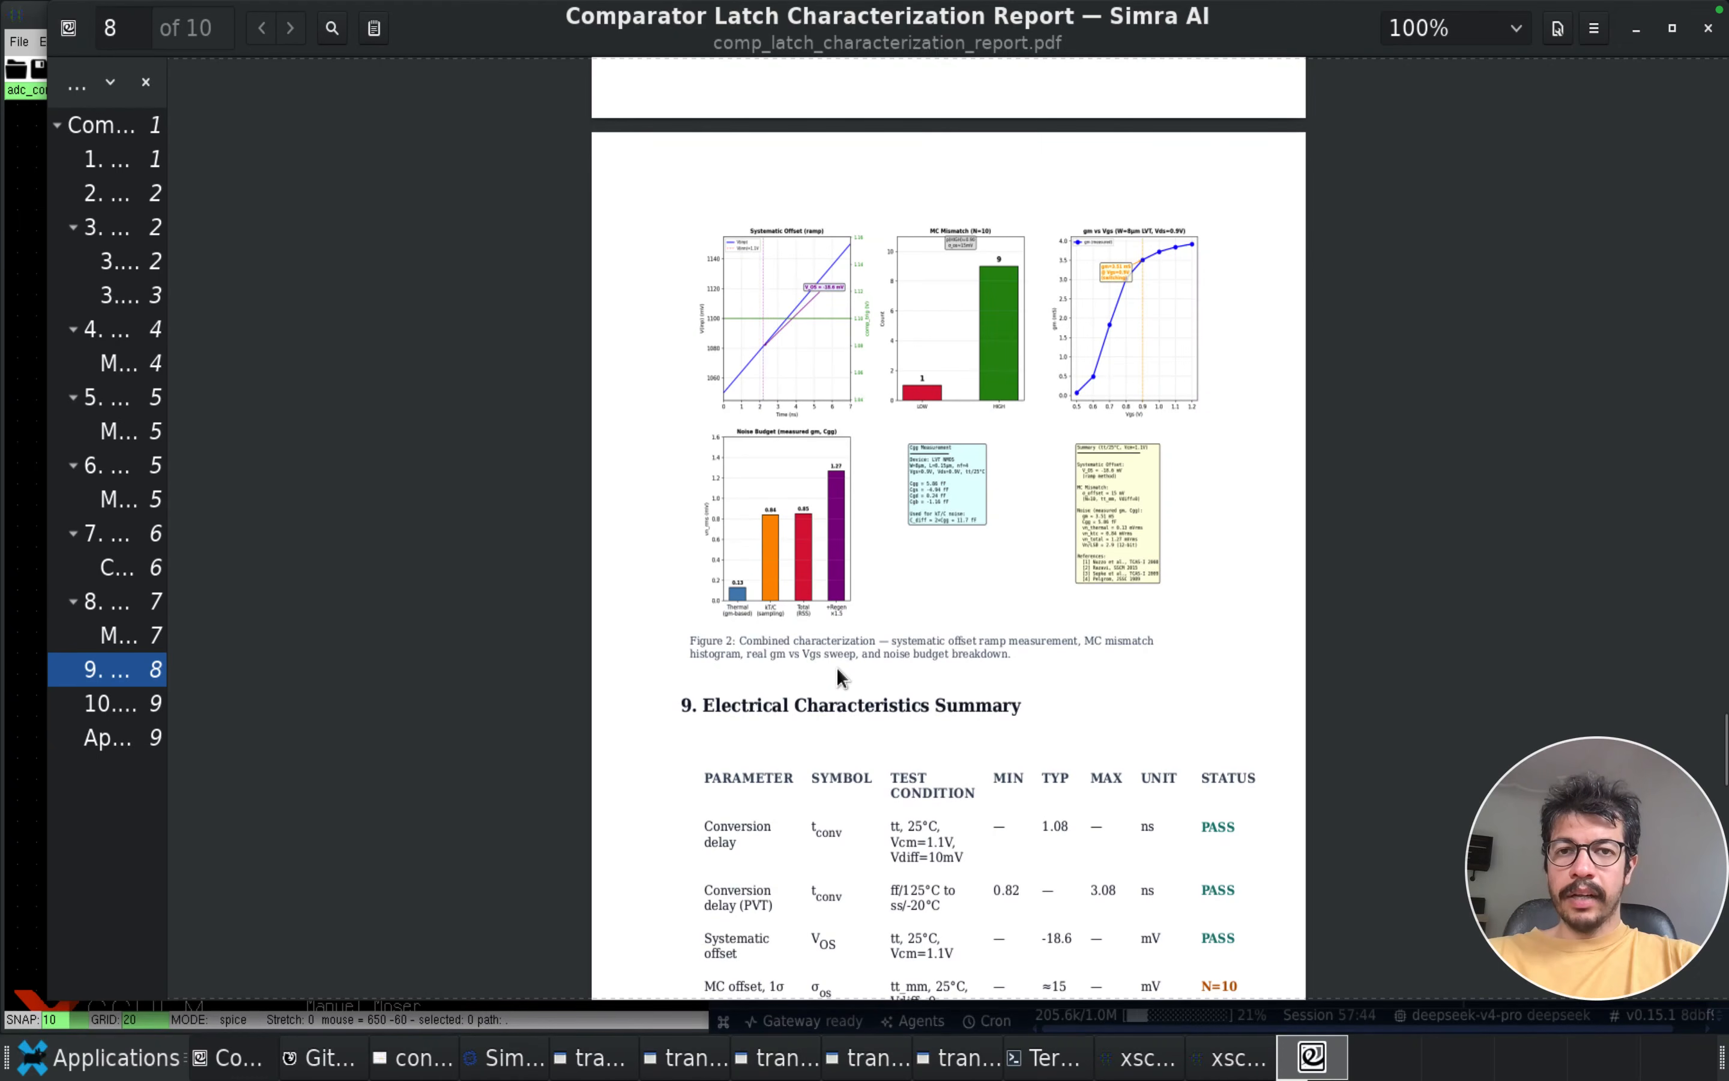
scroll(838, 671, "down", 20)
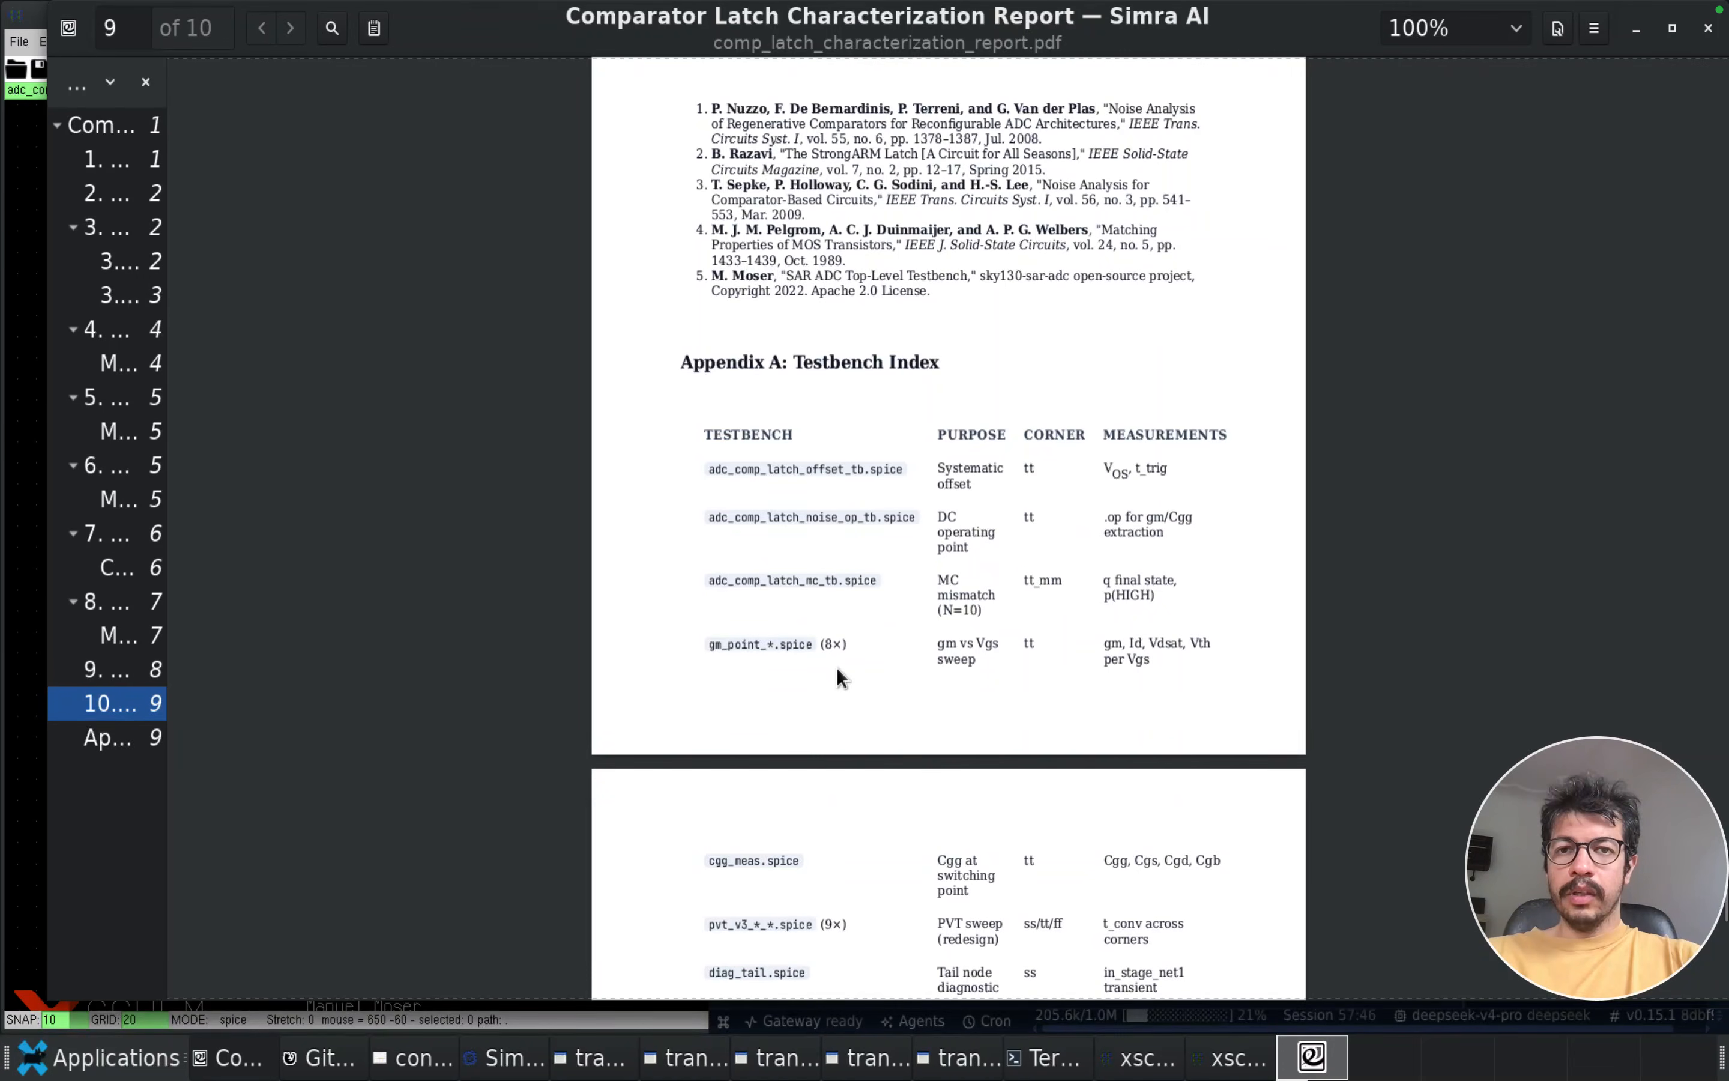
scroll(838, 671, "down", 6)
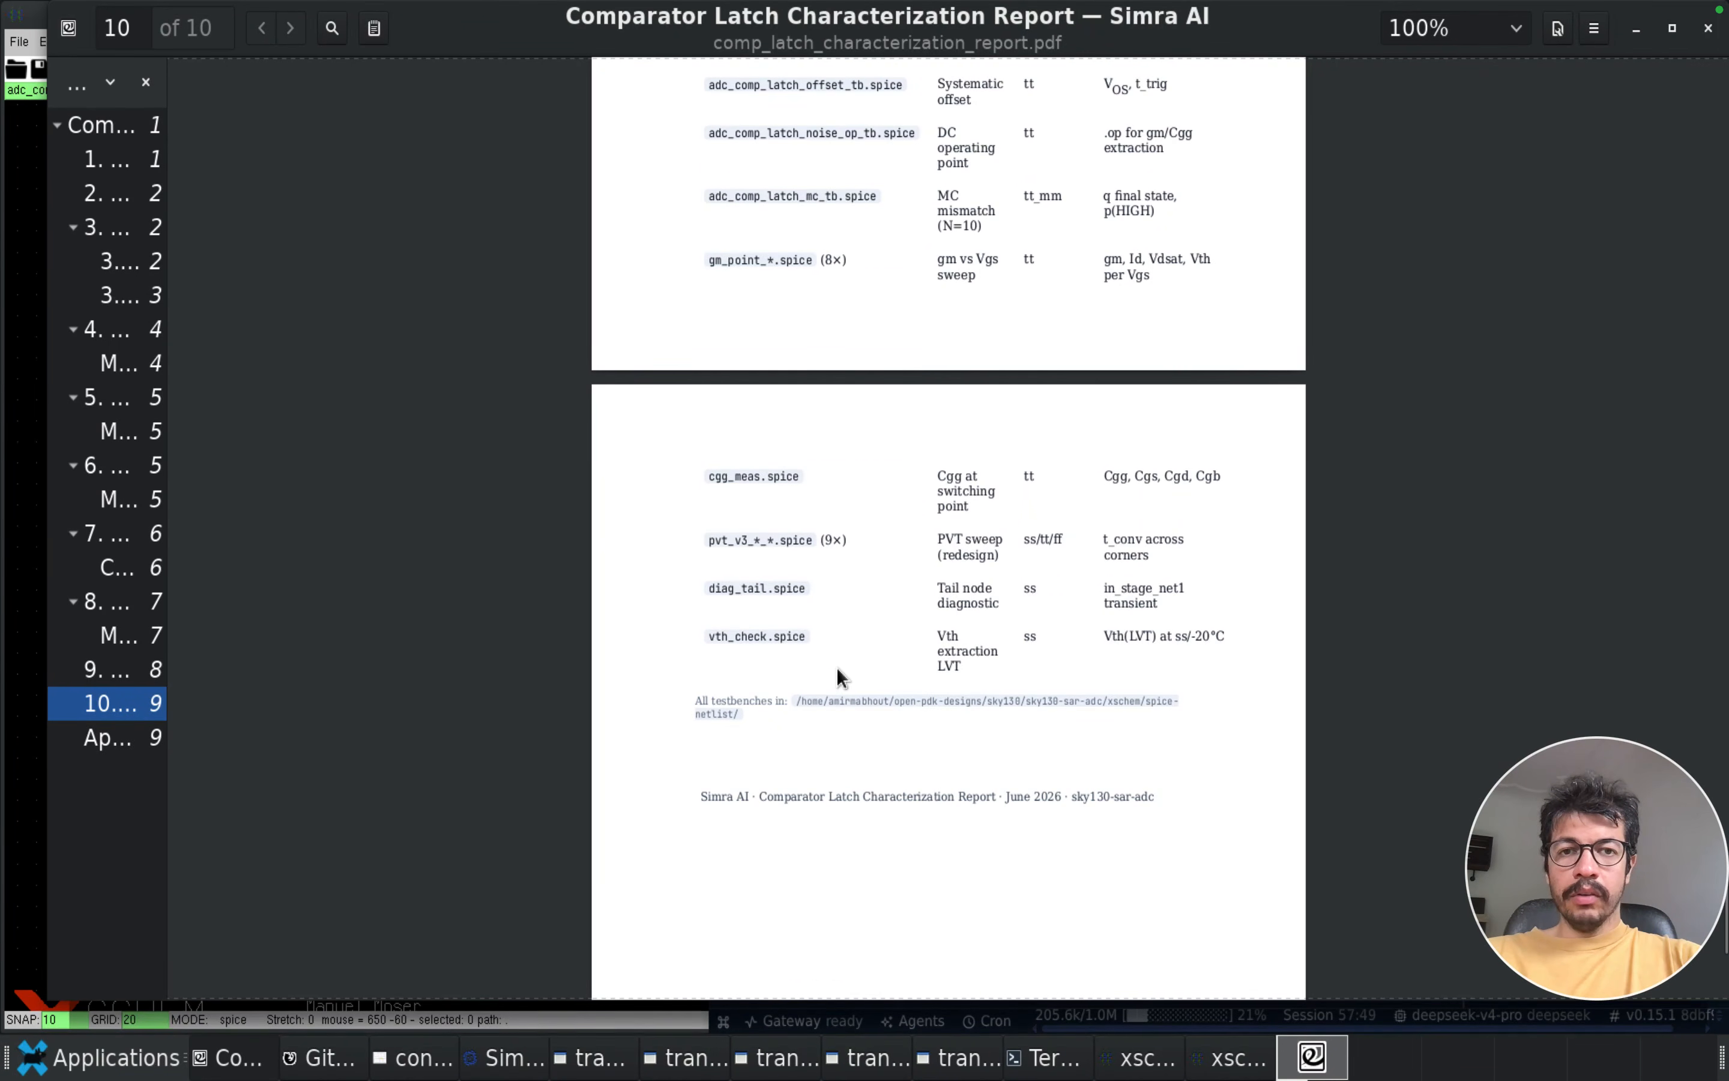
scroll(837, 675, "up", 20)
scroll(837, 675, "up", 20)
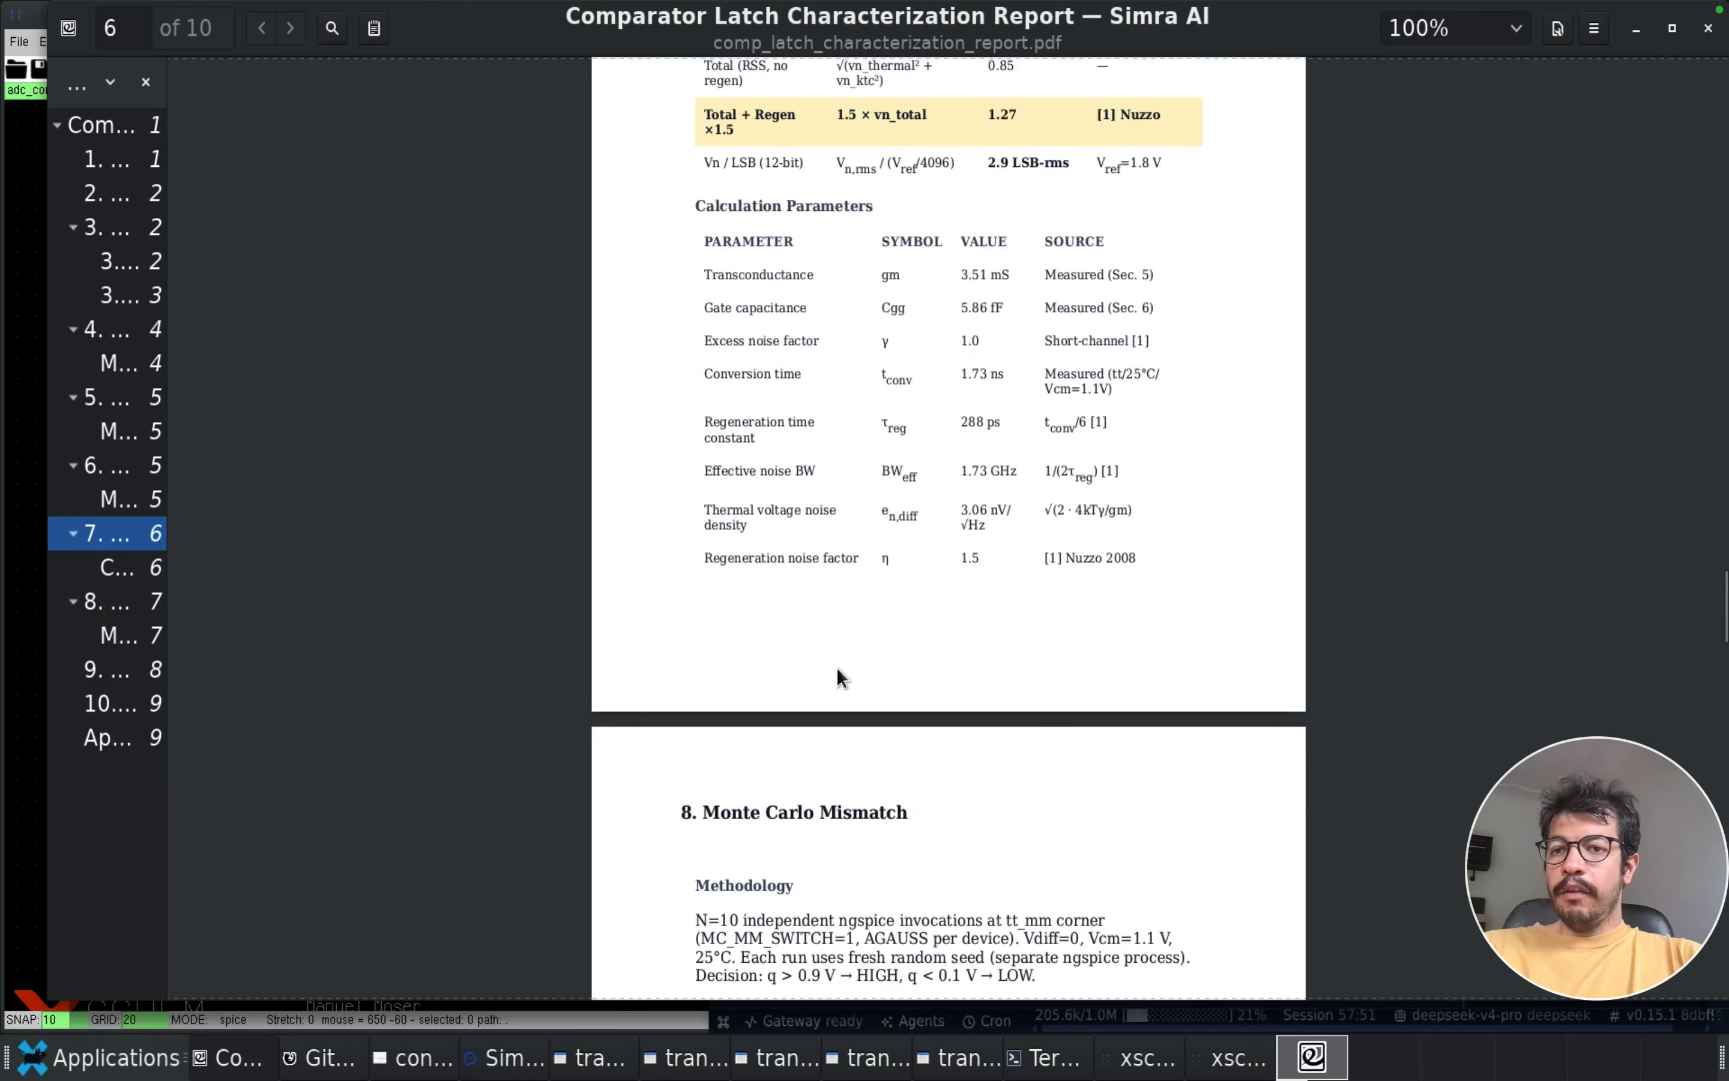
scroll(837, 668, "up", 20)
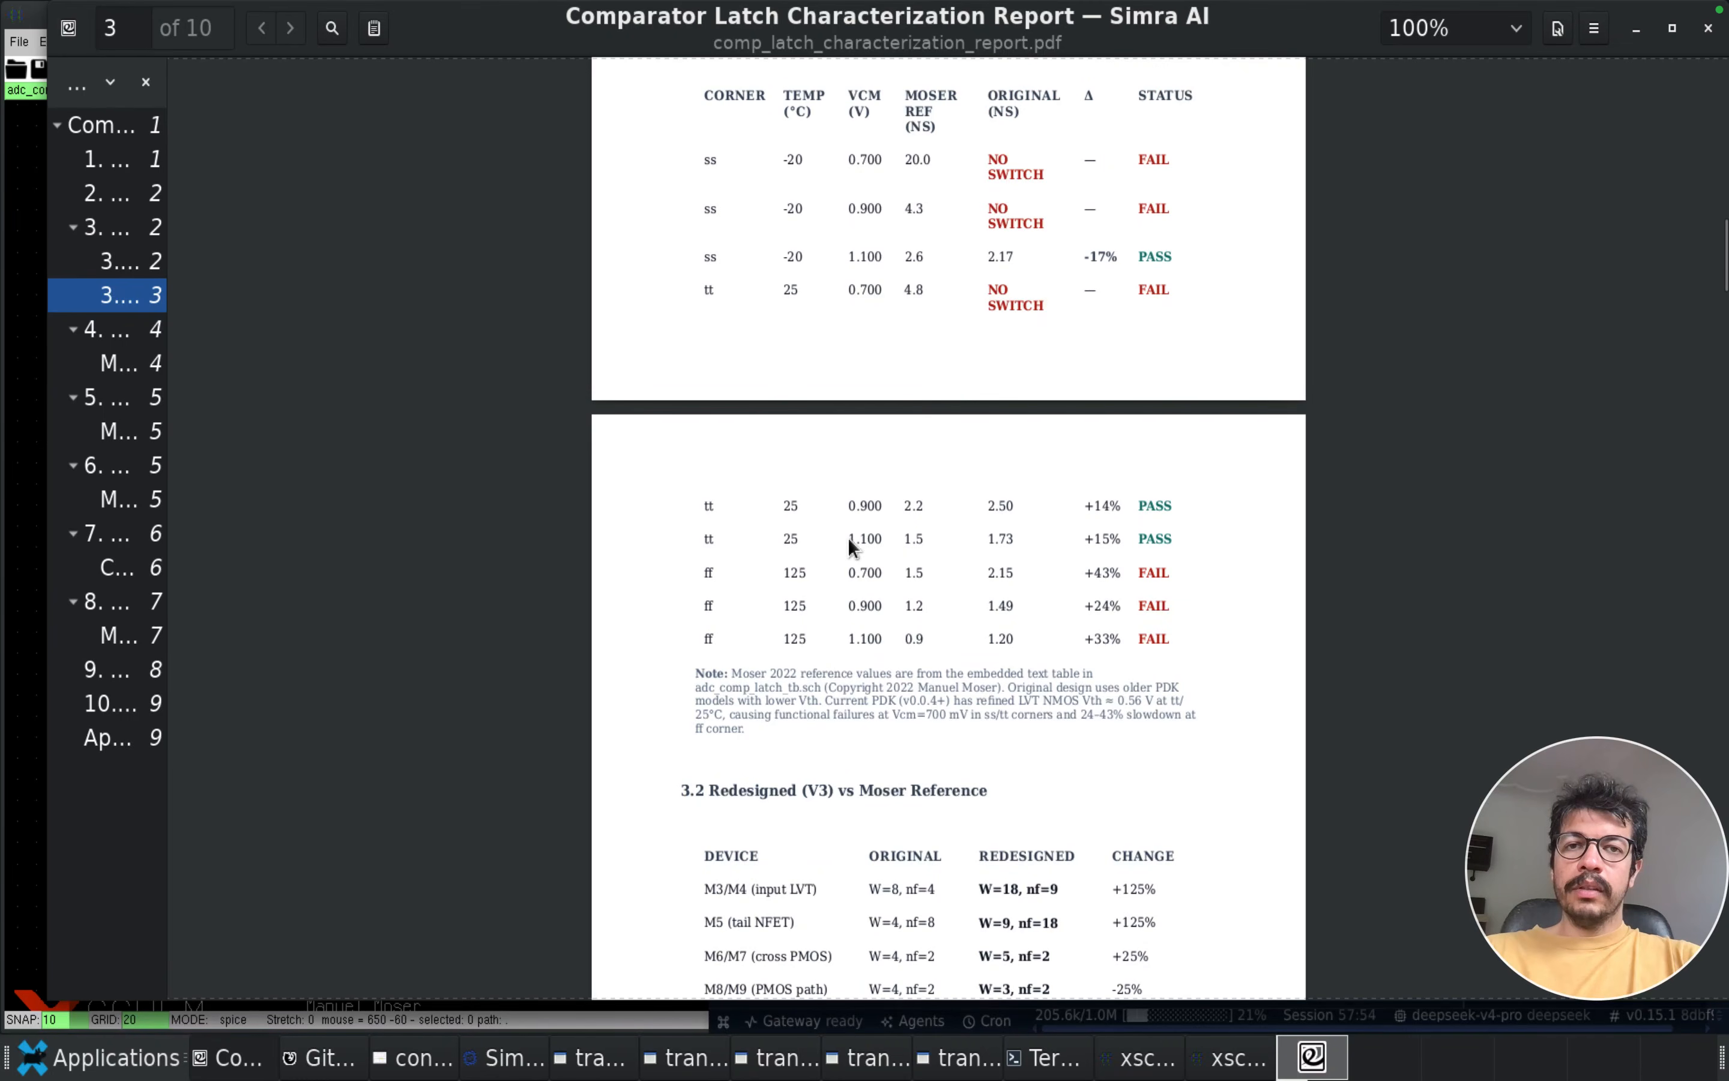
left_click(1706, 30)
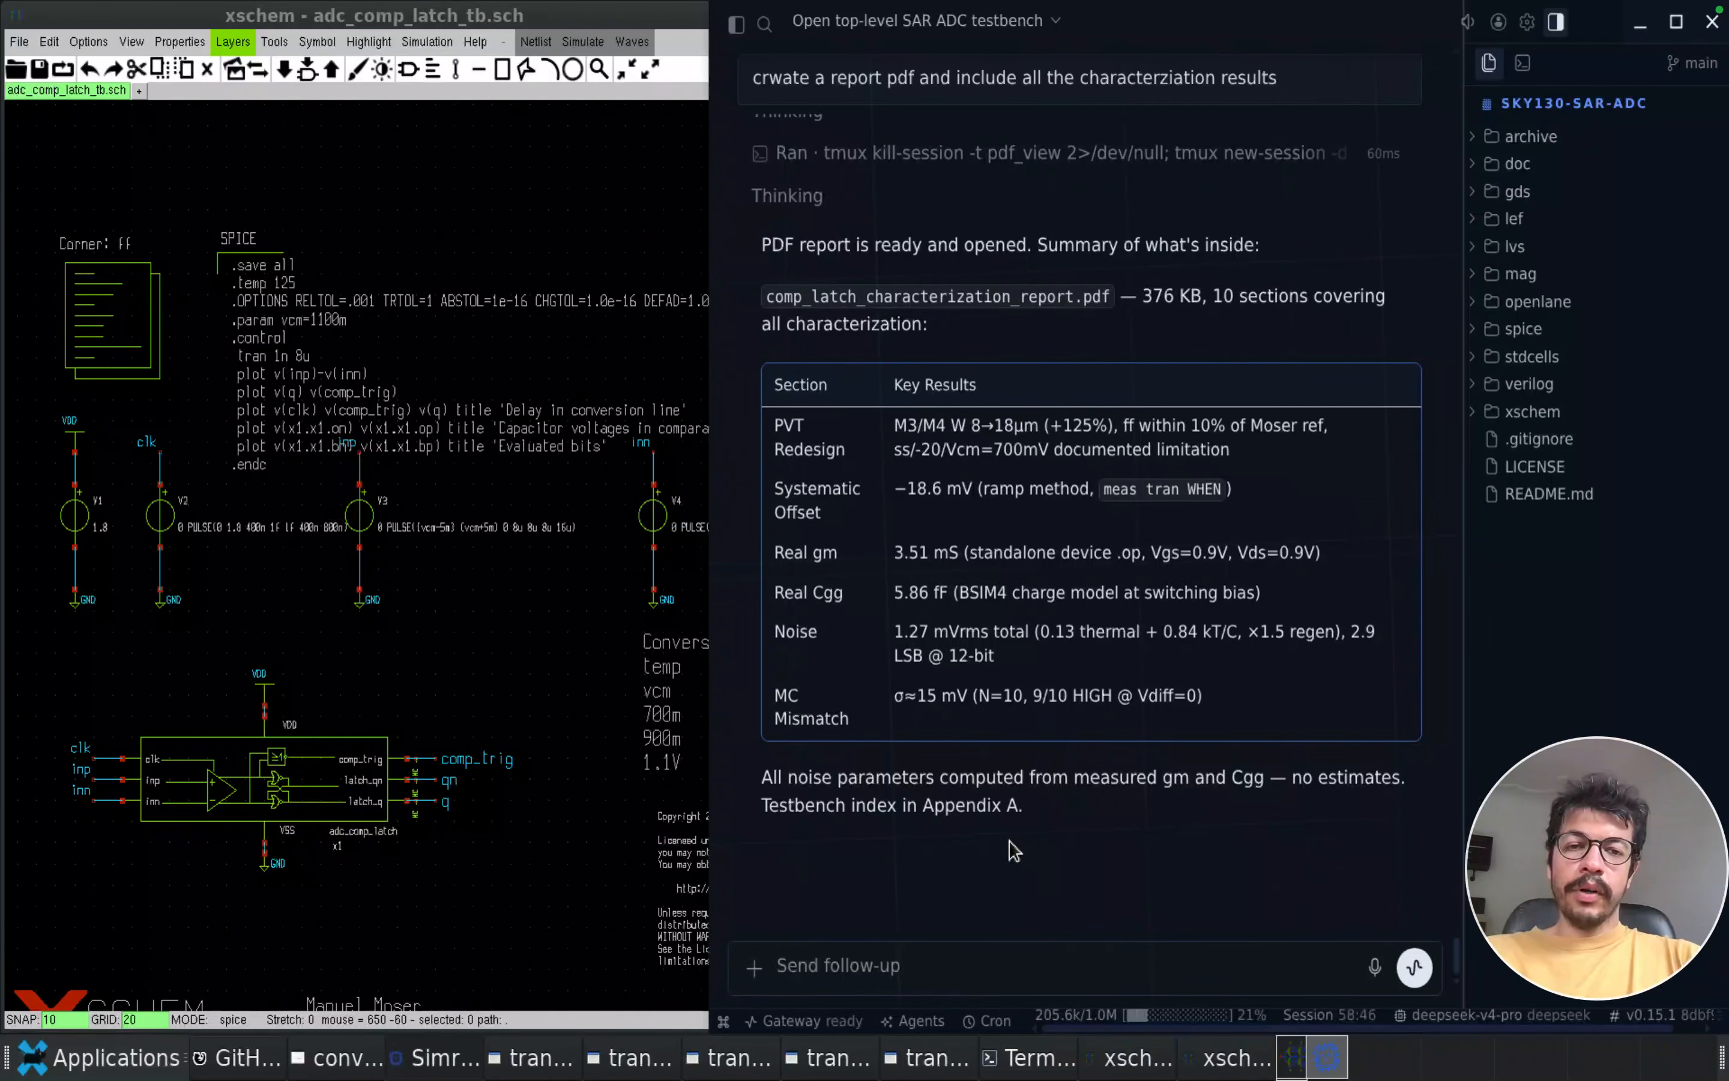
Send the agent the follow-up prompt "create a workflow skill for next time characterizing a mixed signal block like this"
left_click(527, 691)
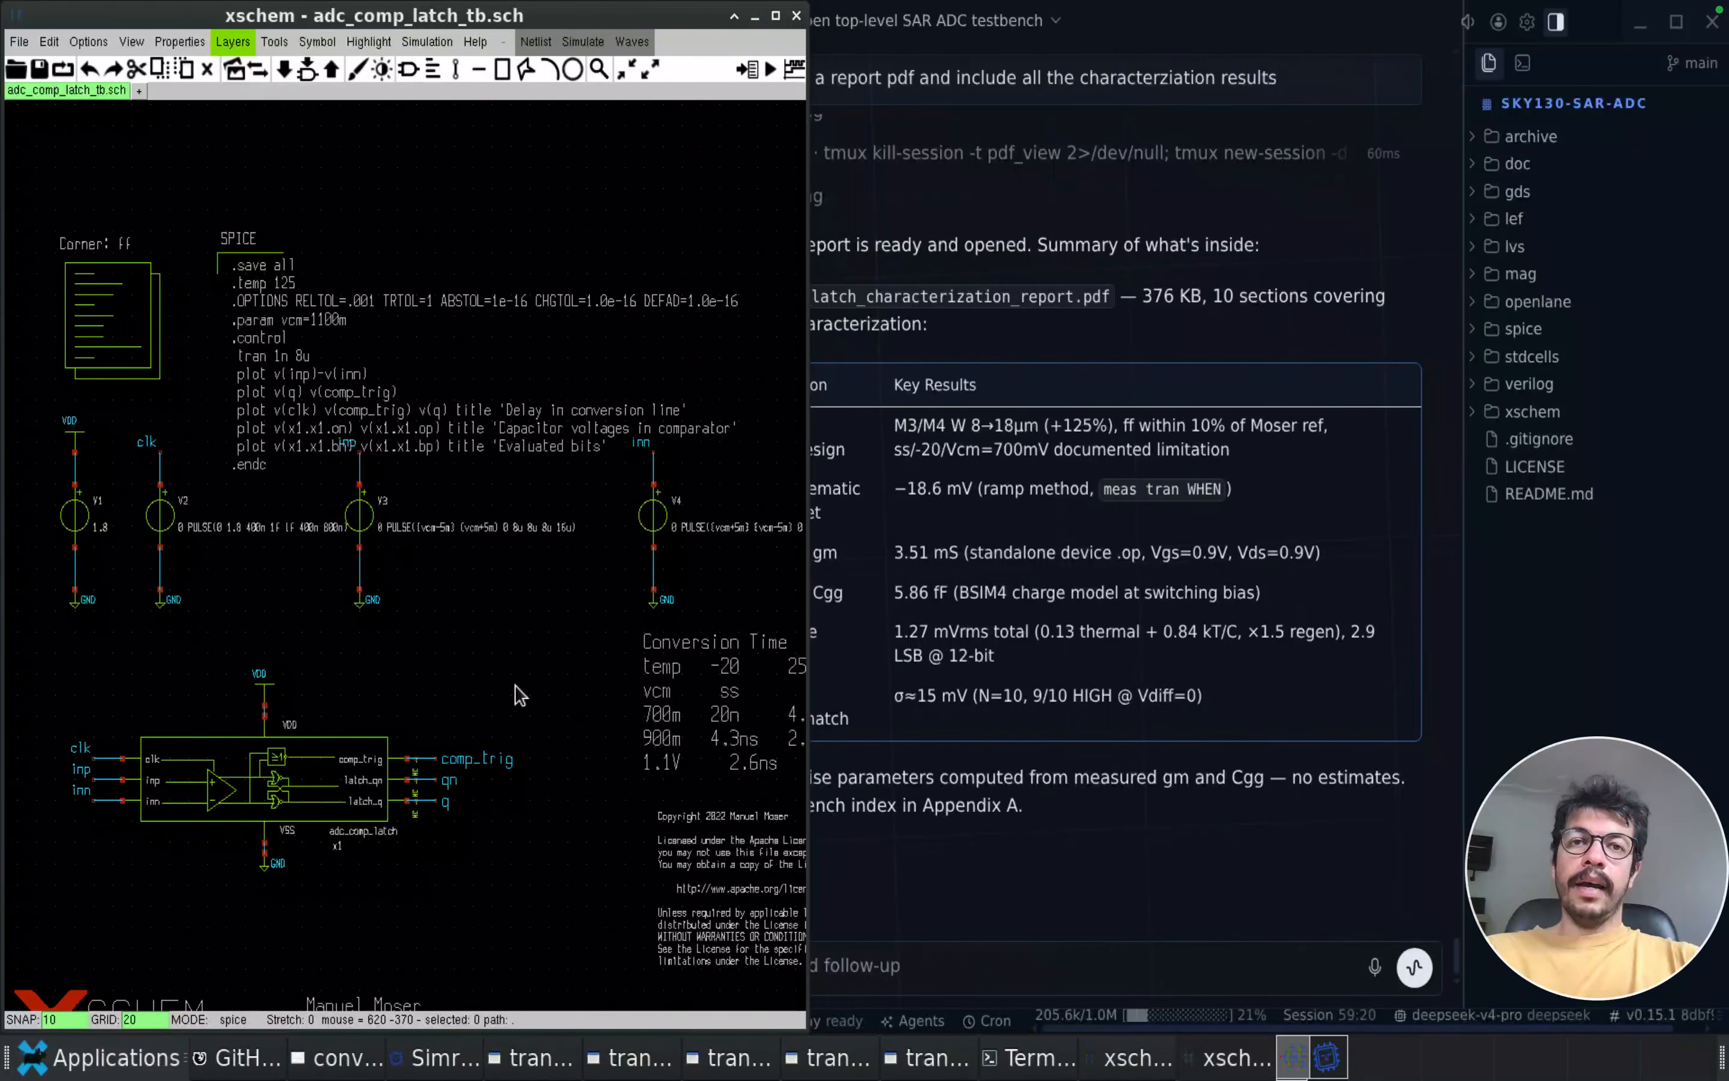
left_click(1311, 643)
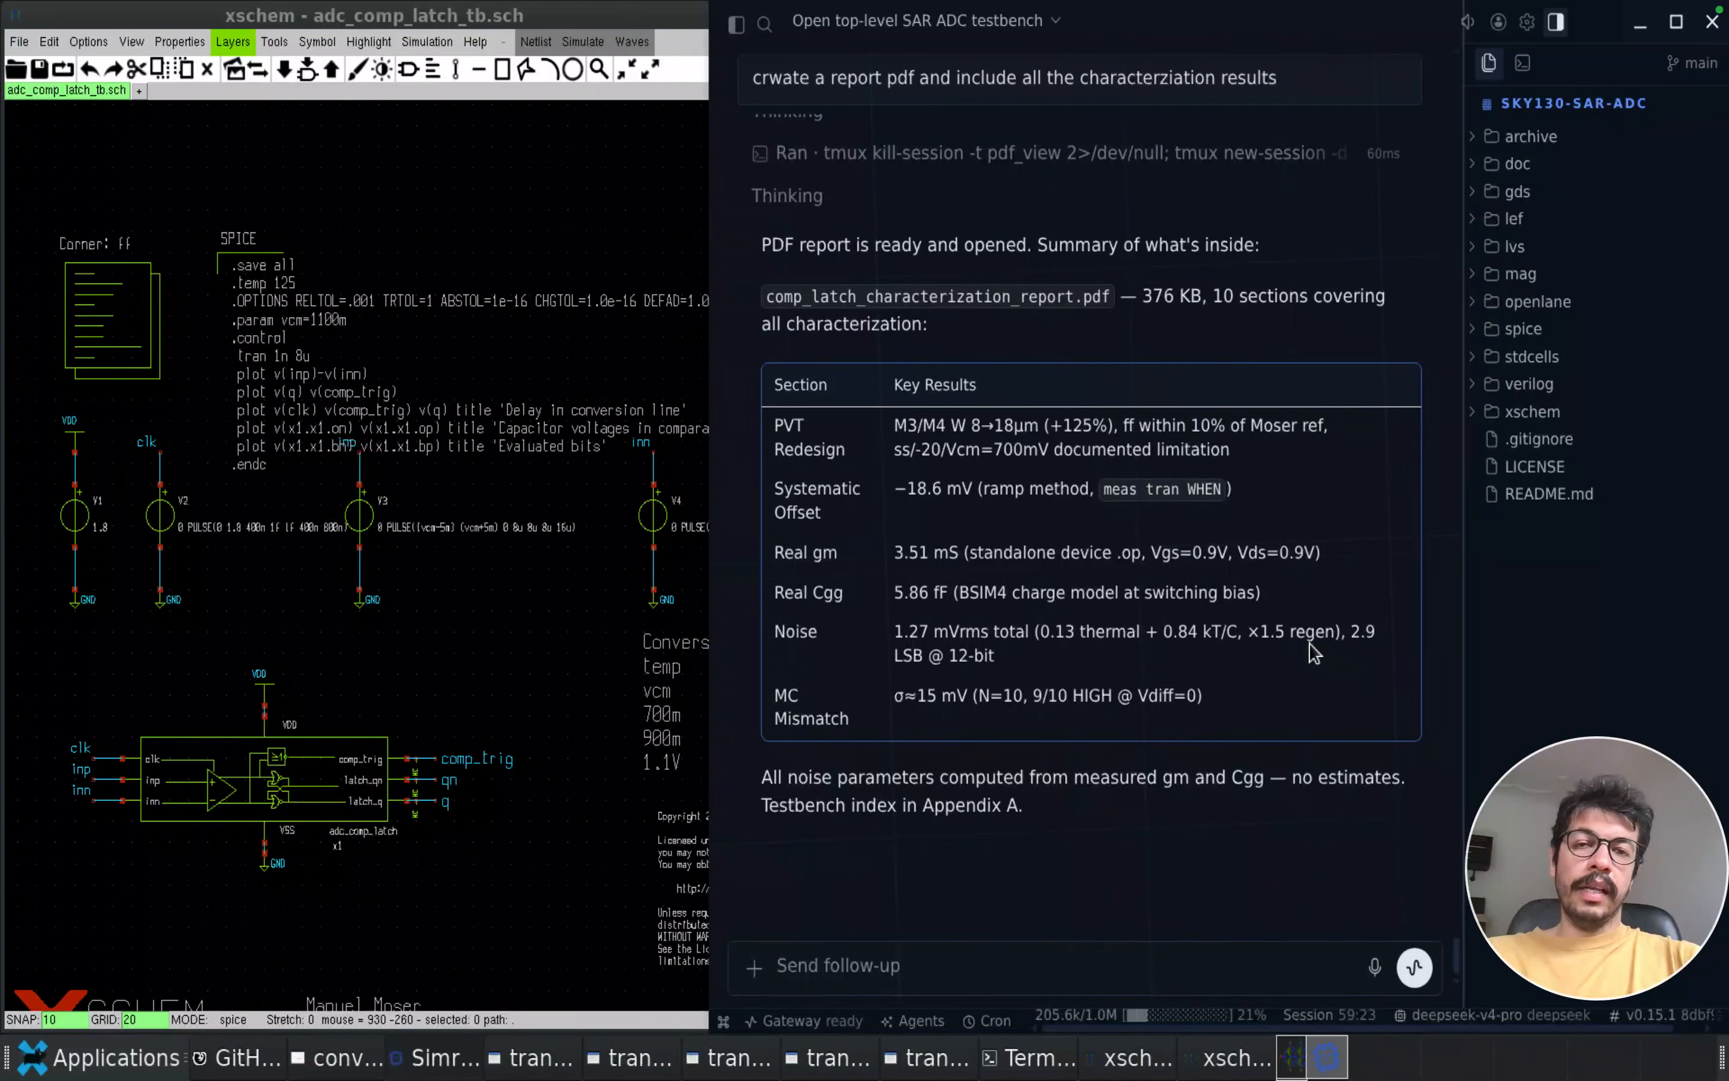
left_click(1013, 960)
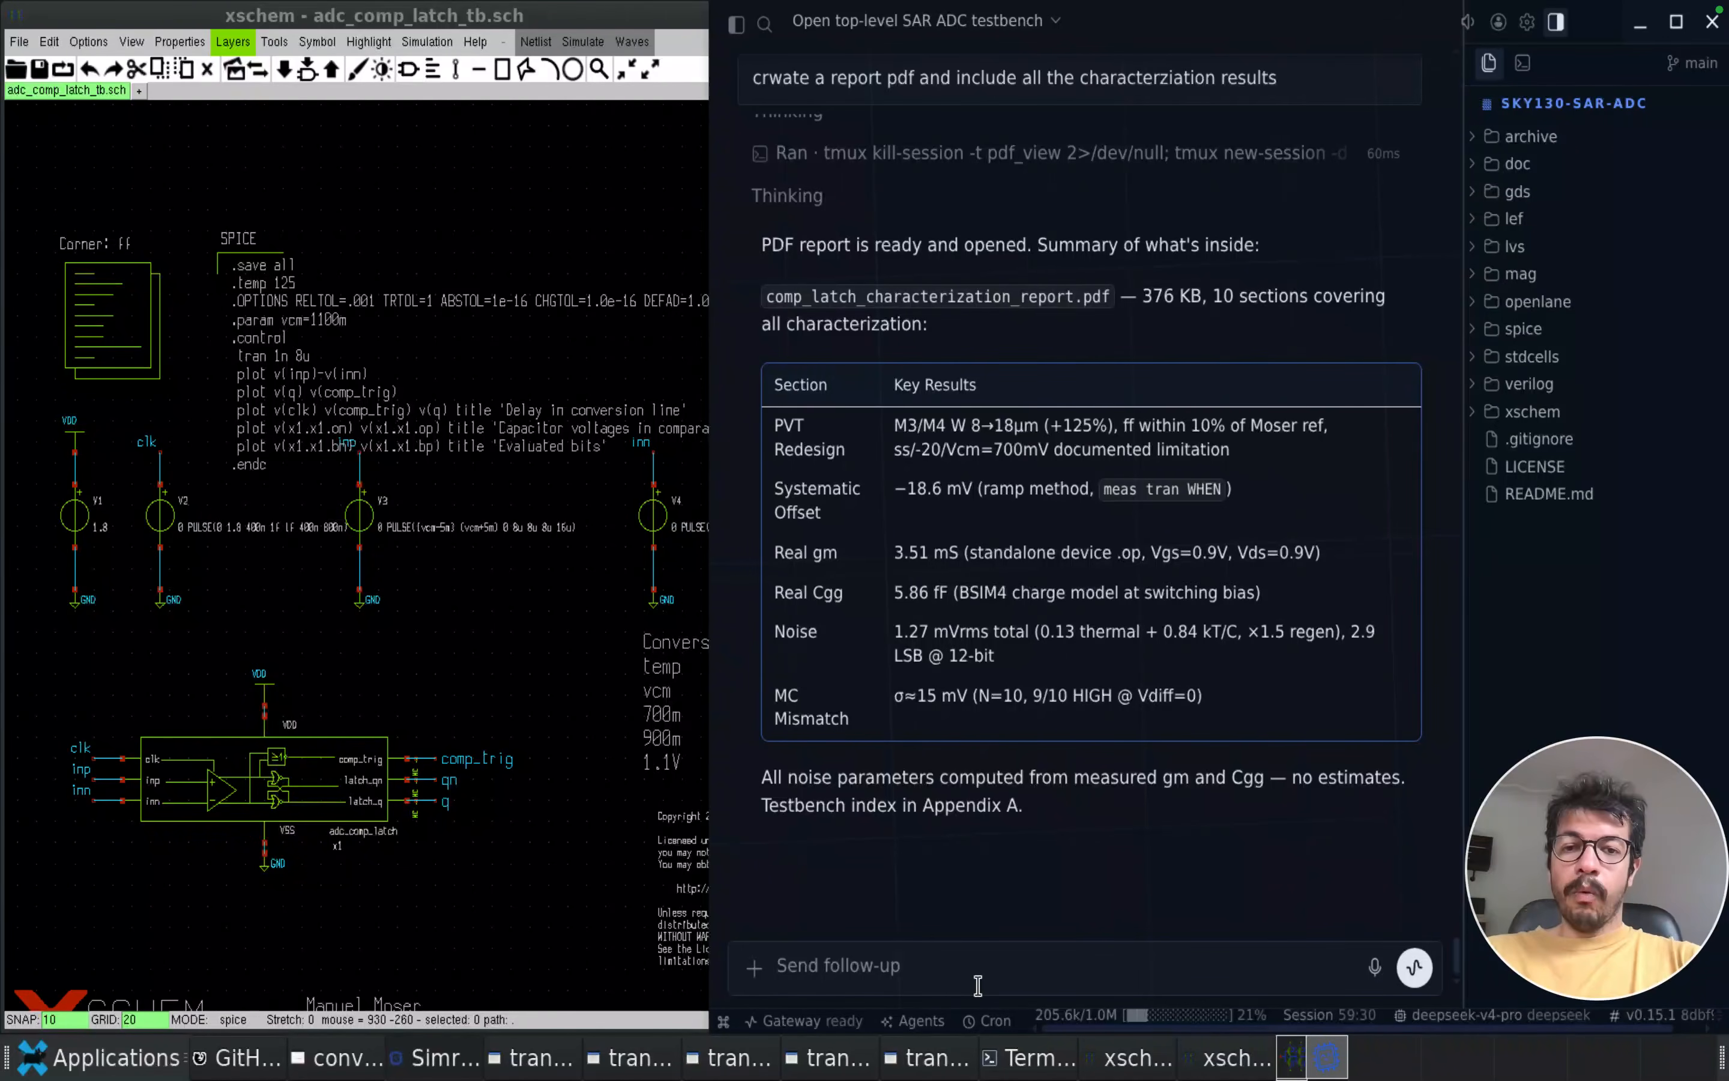
type("c")
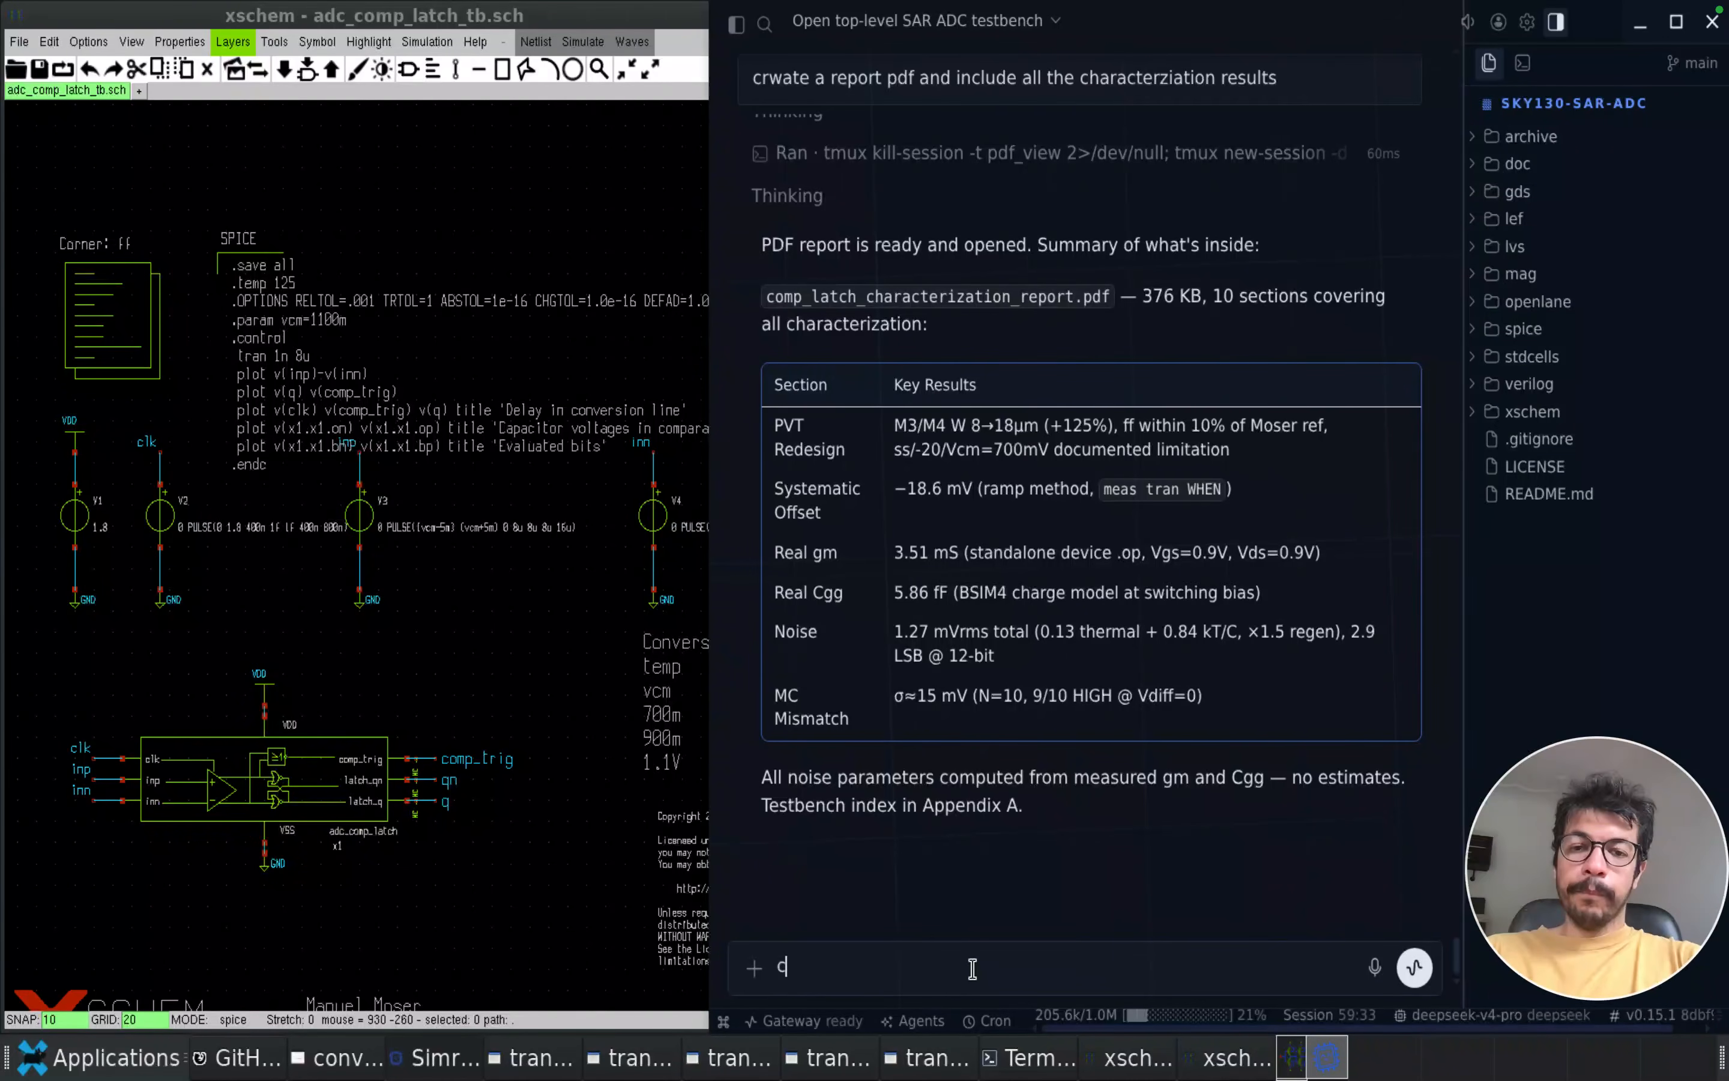
type("reate")
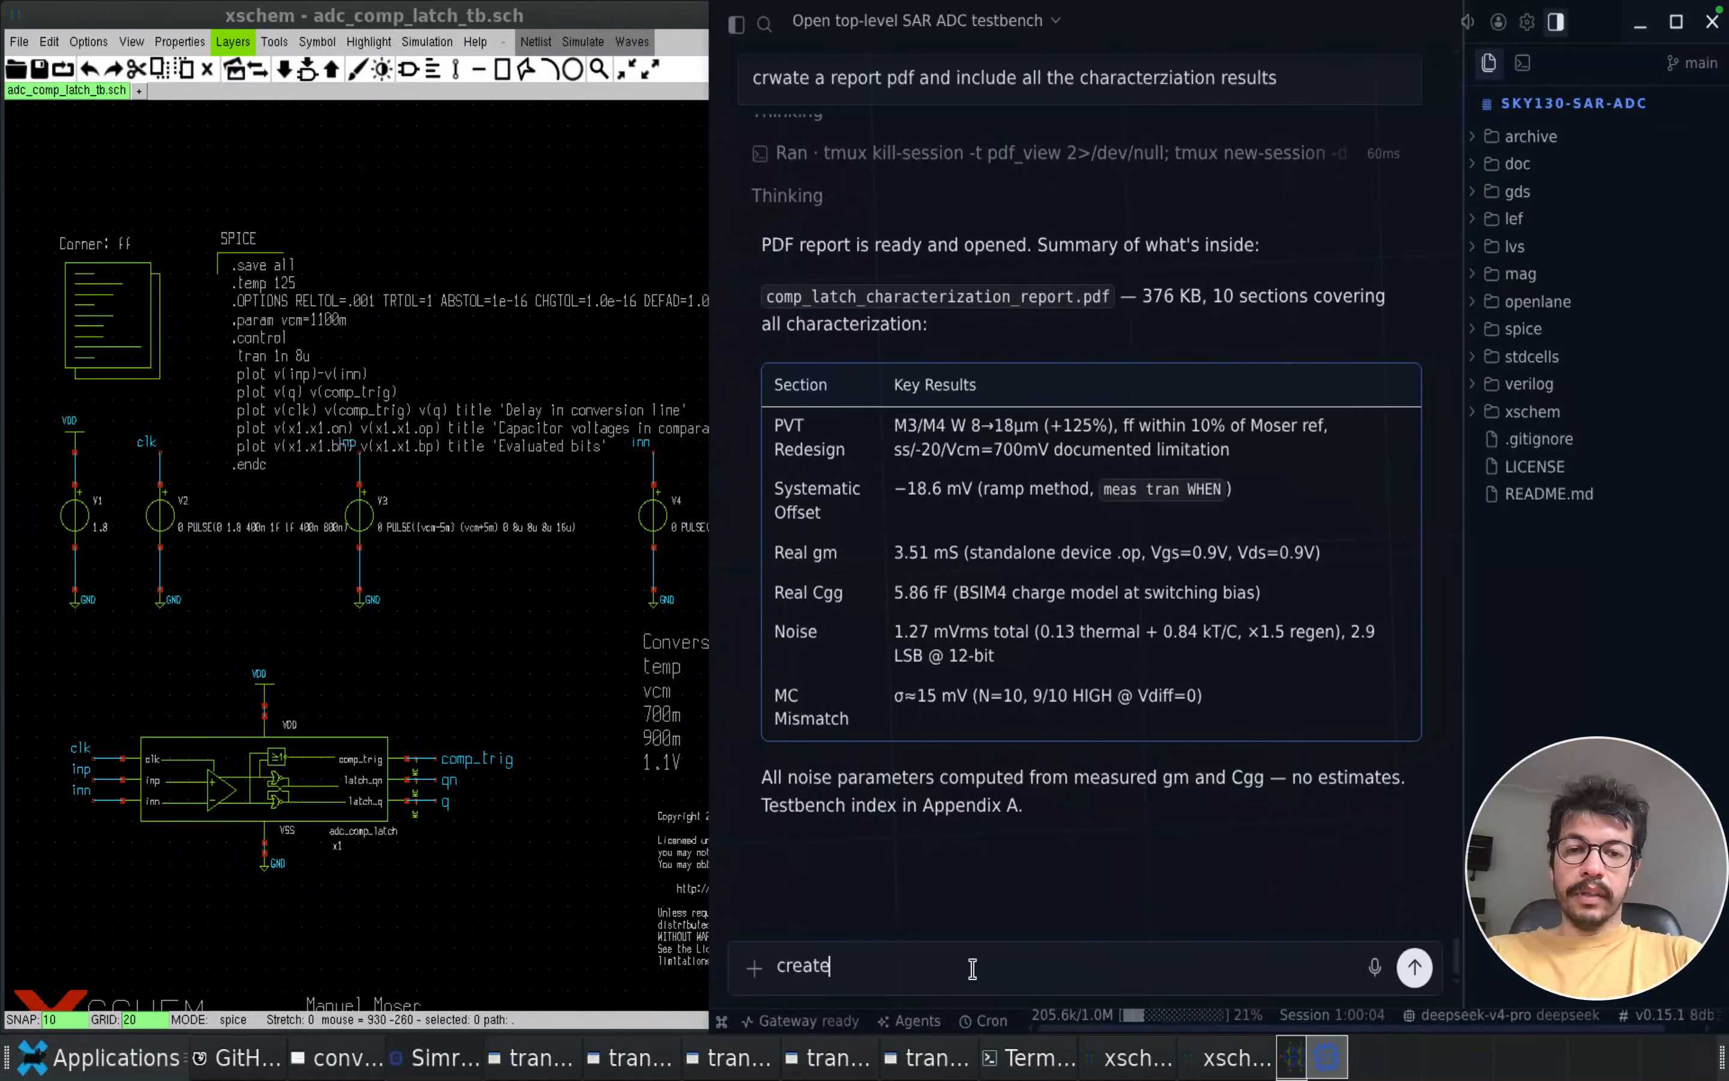
type("a workf")
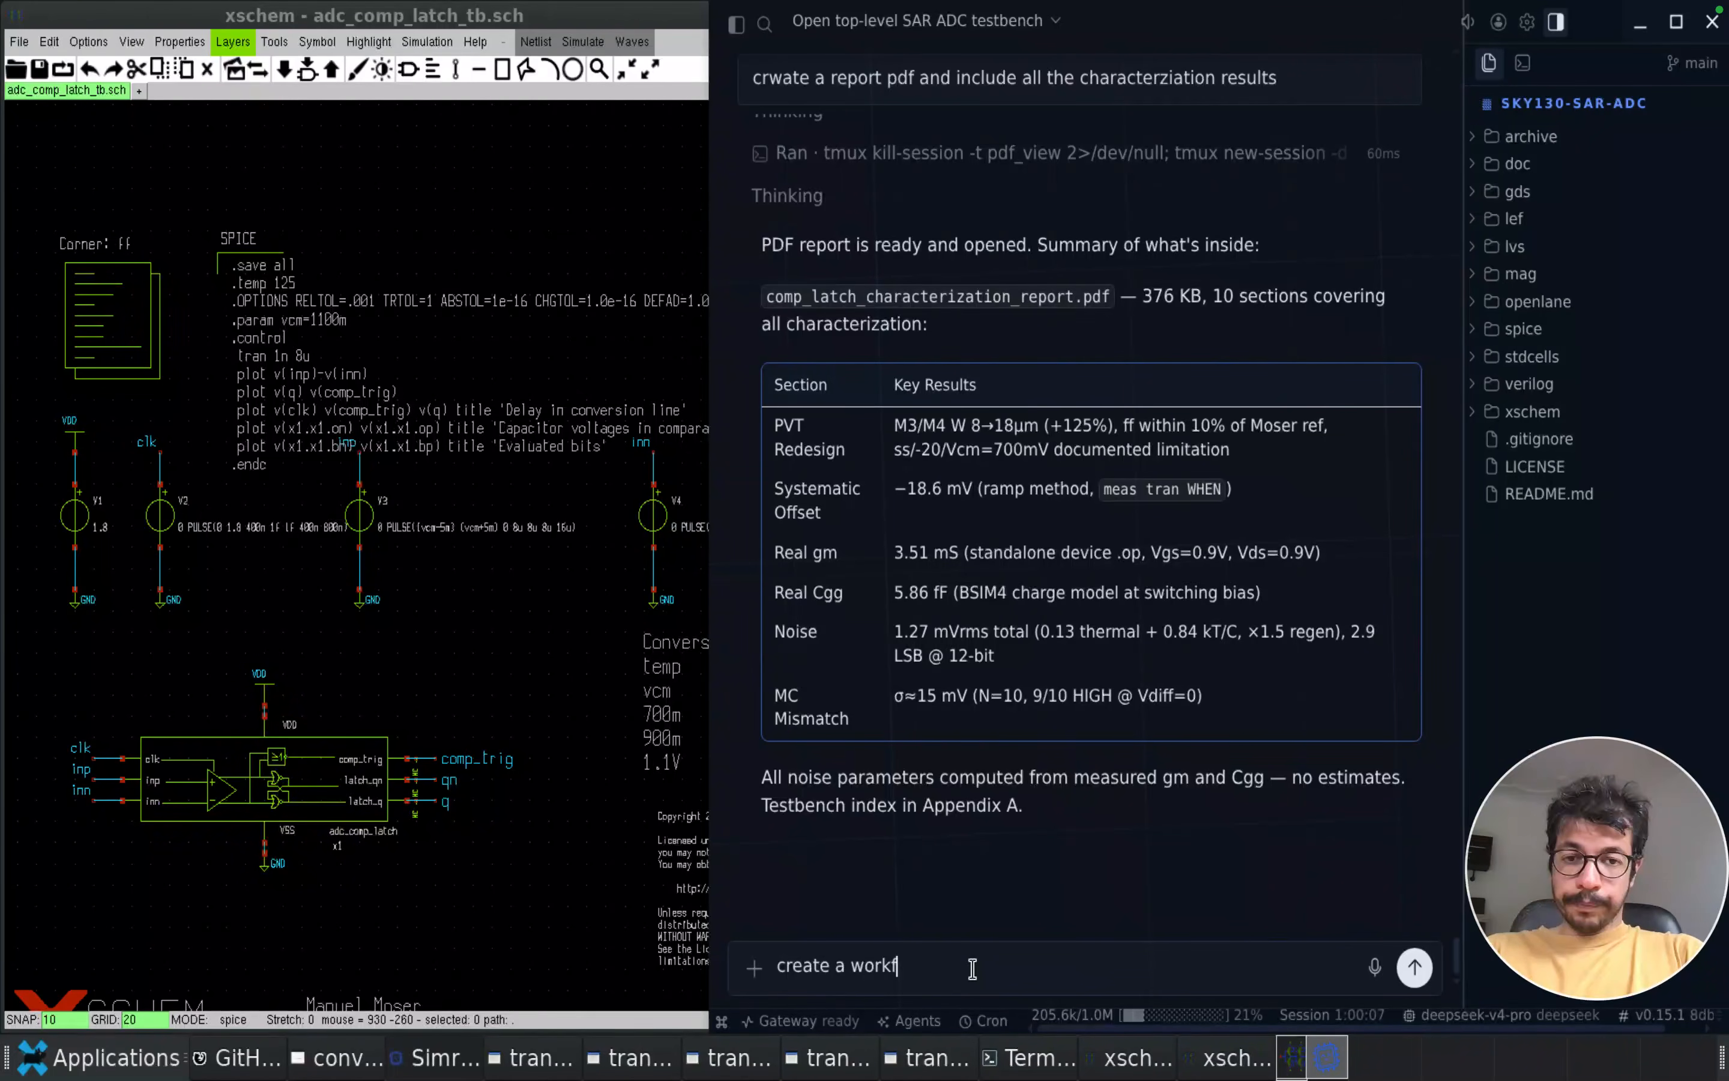
type("low skill for next tim")
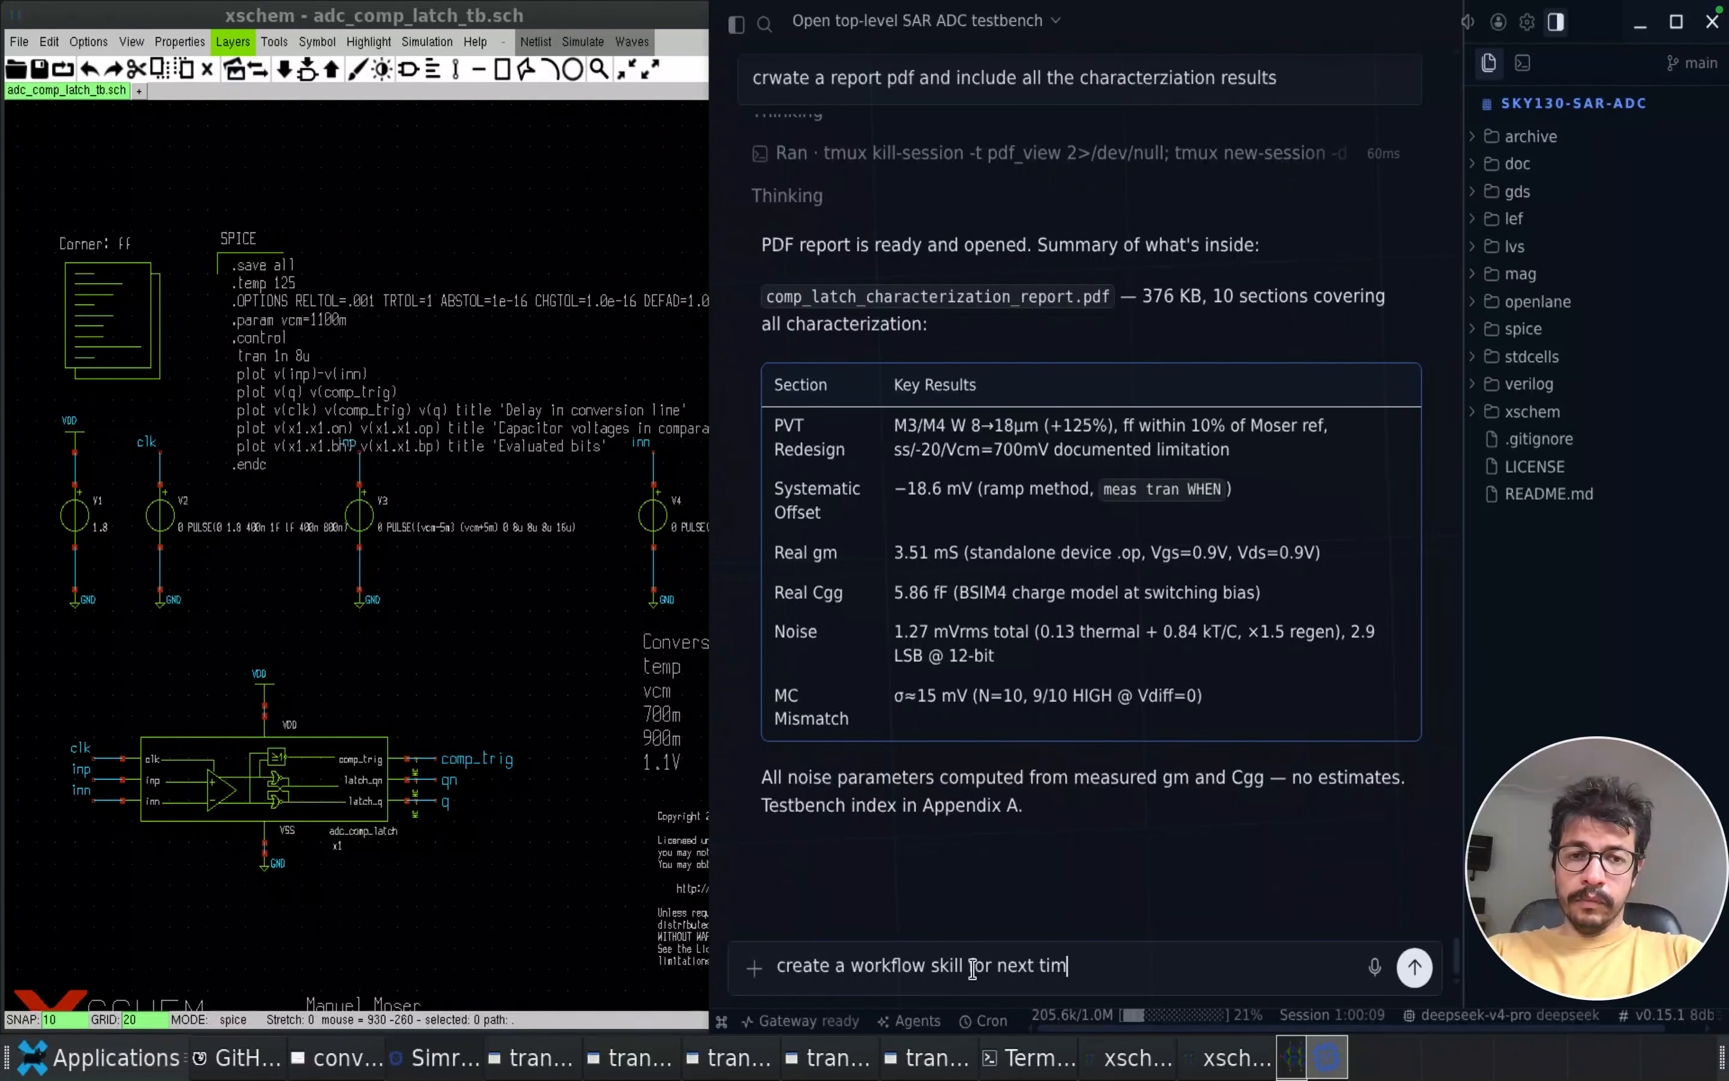
type("e characterizing a ")
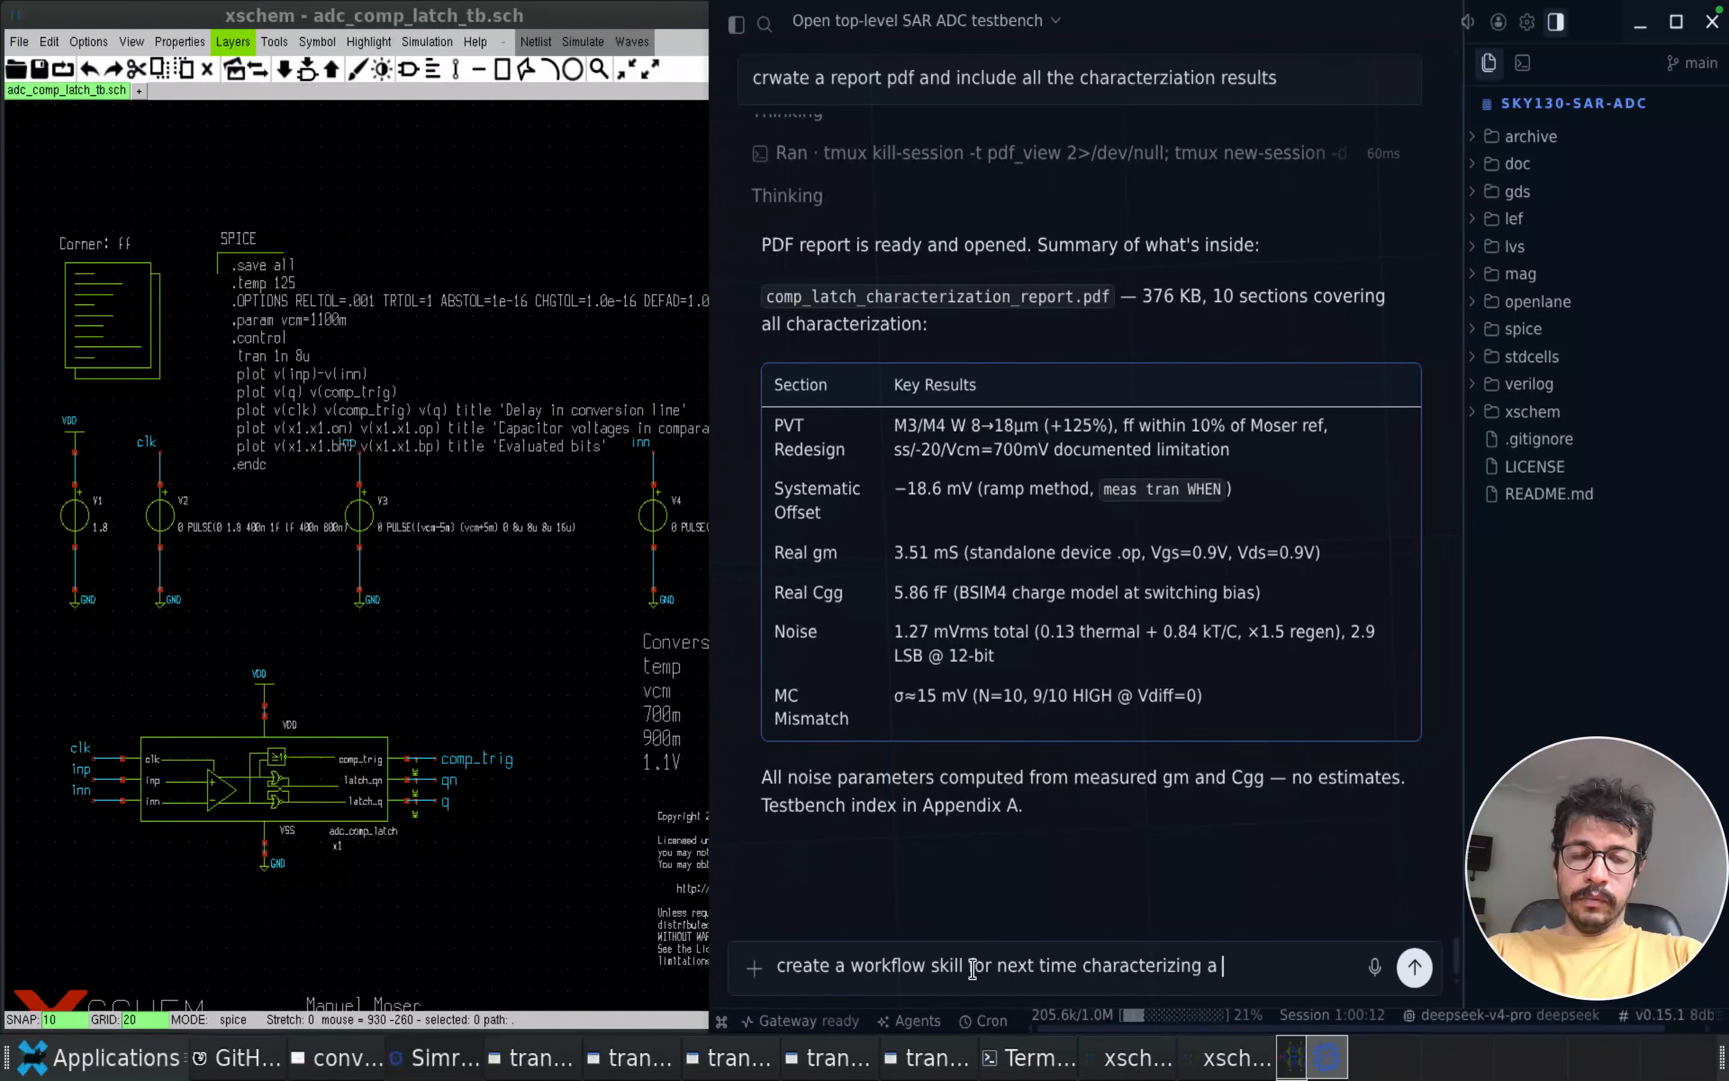
type("mixed sign")
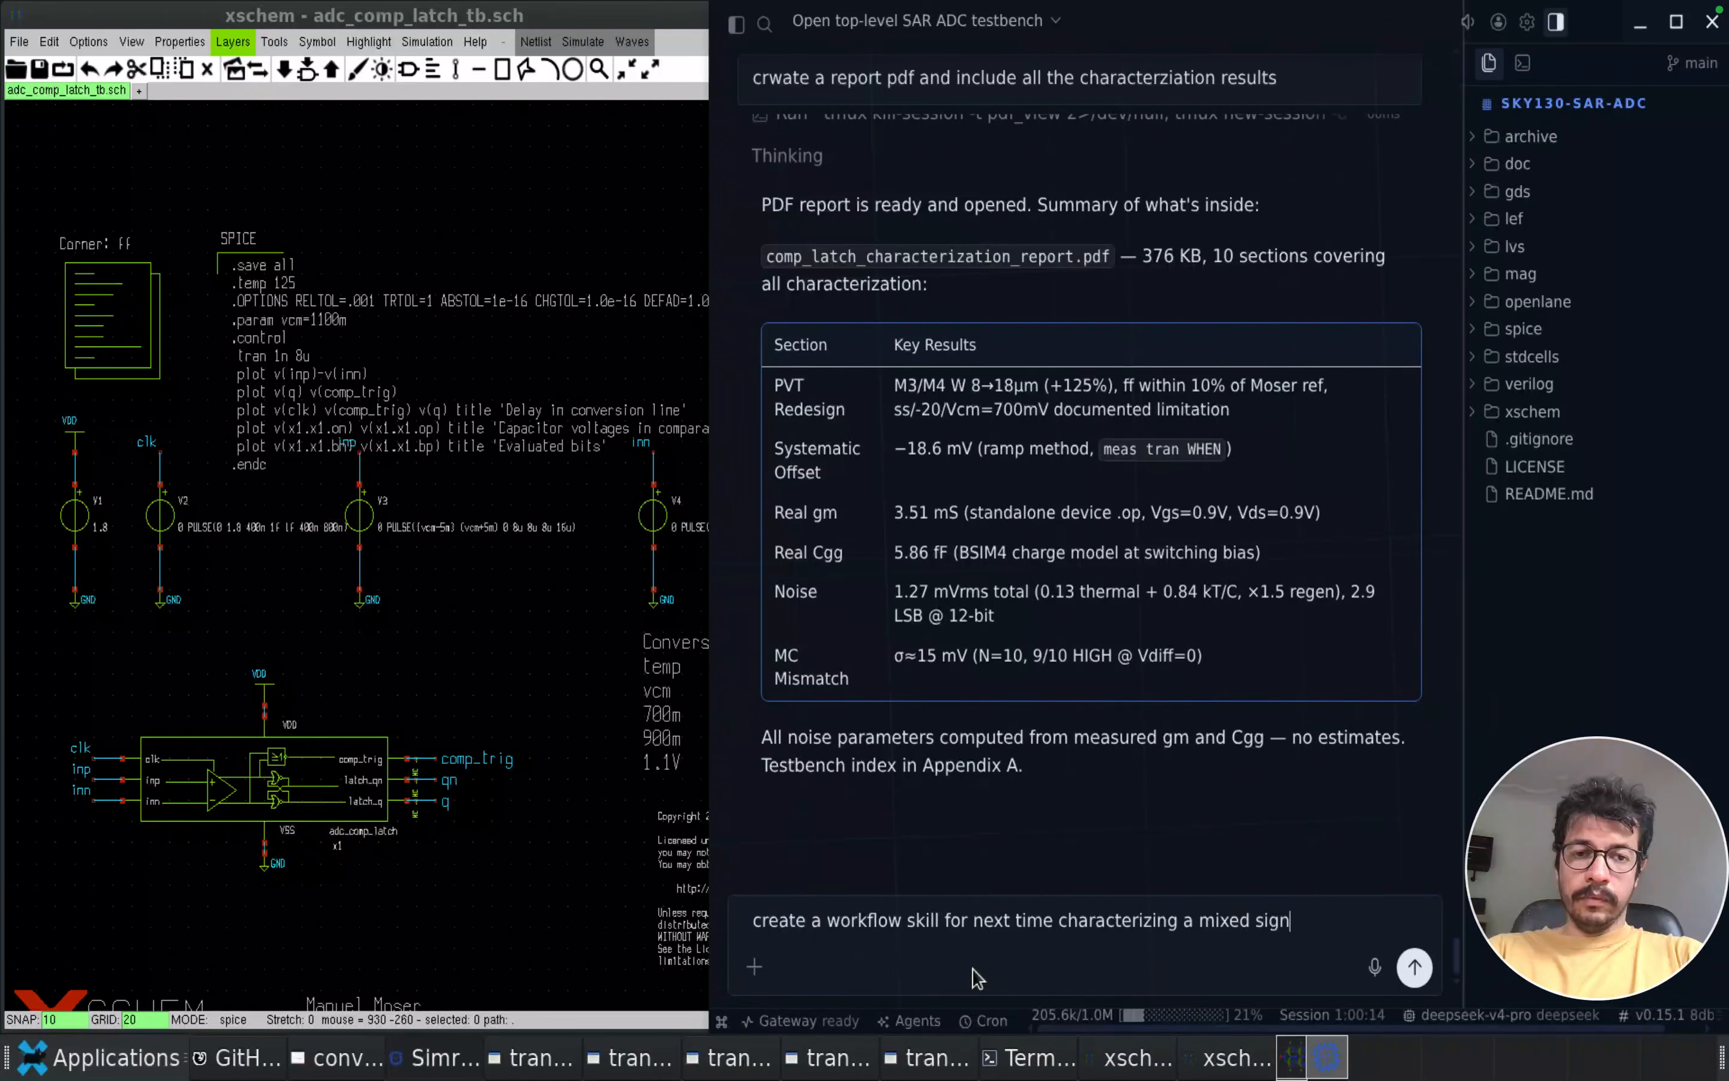
type("al block like this")
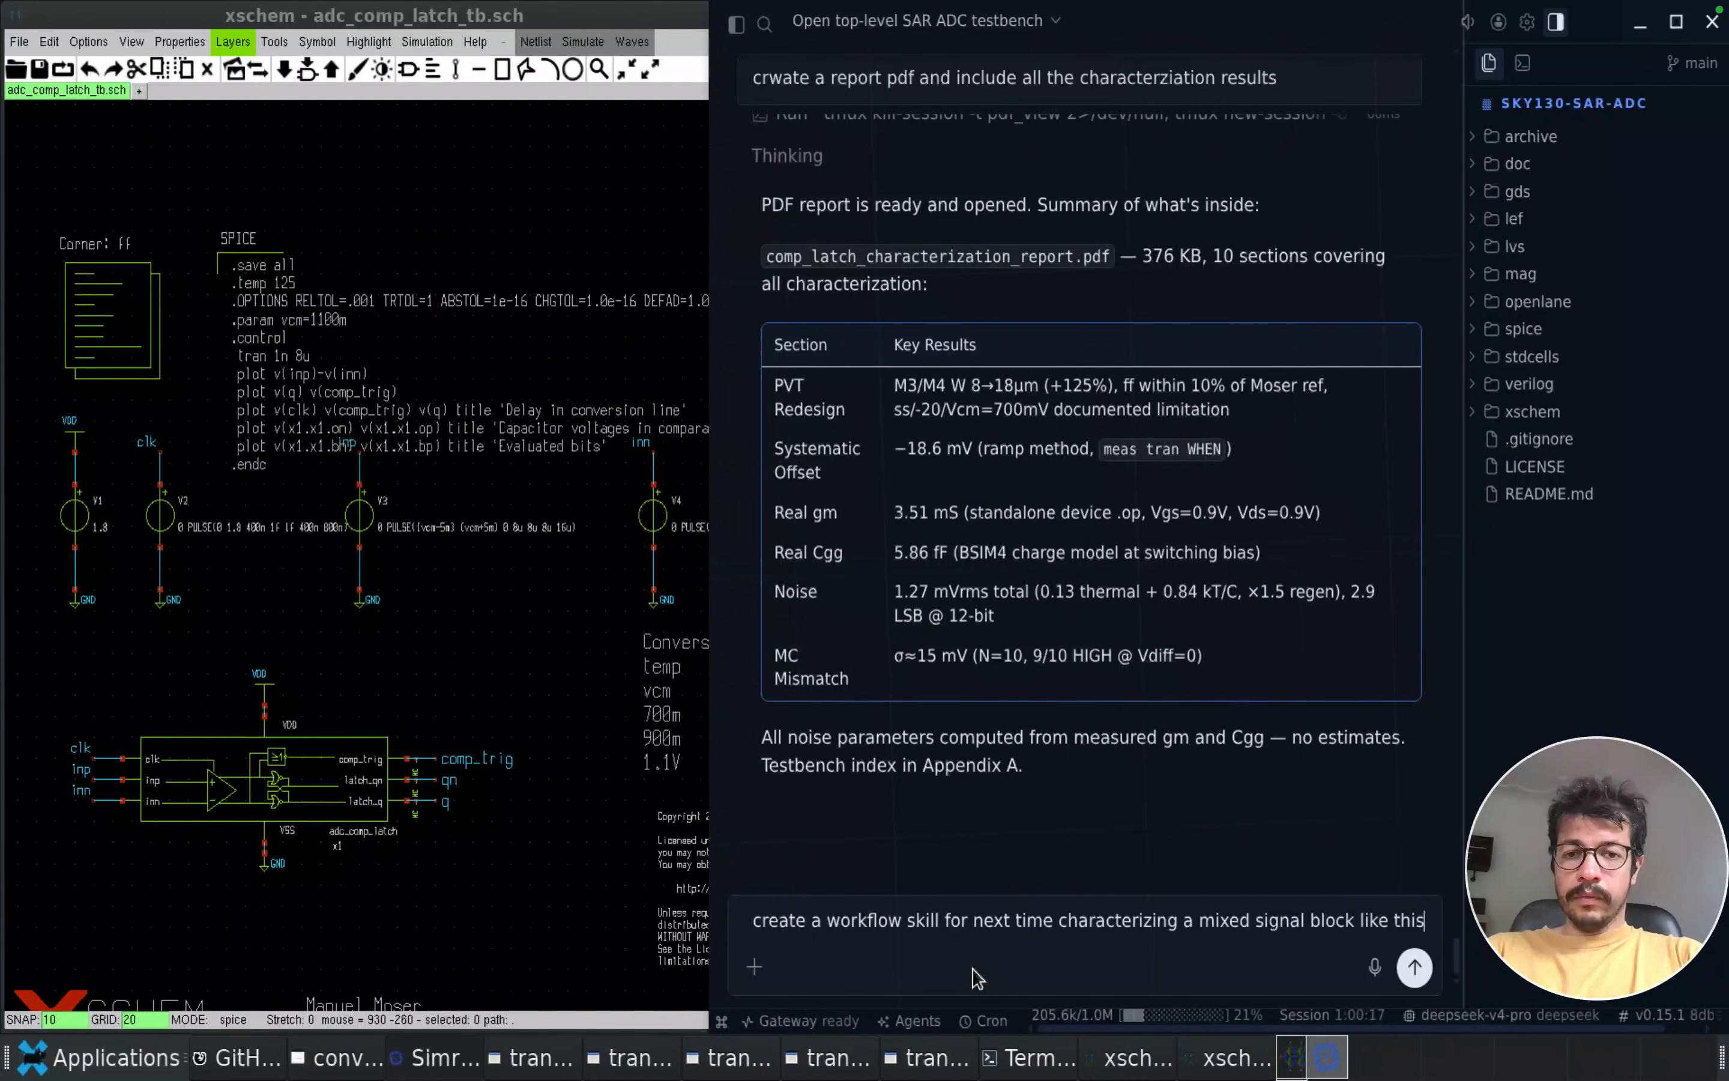
key("Return")
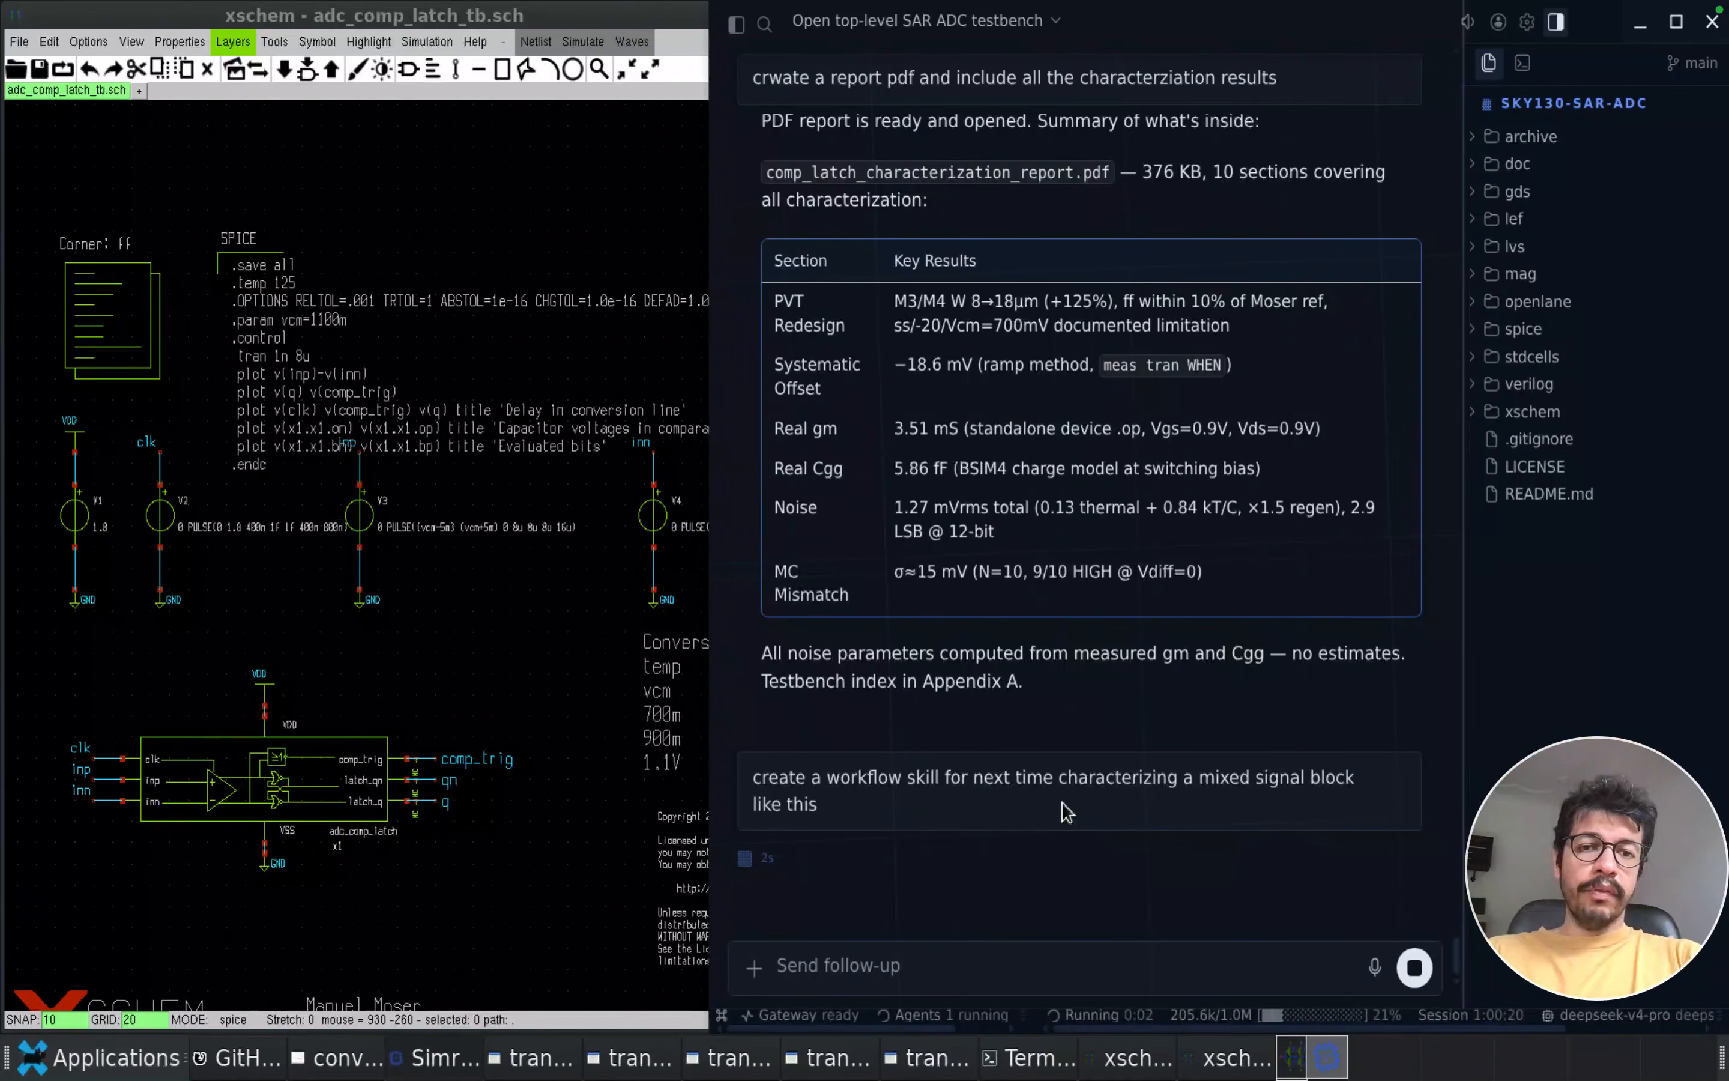